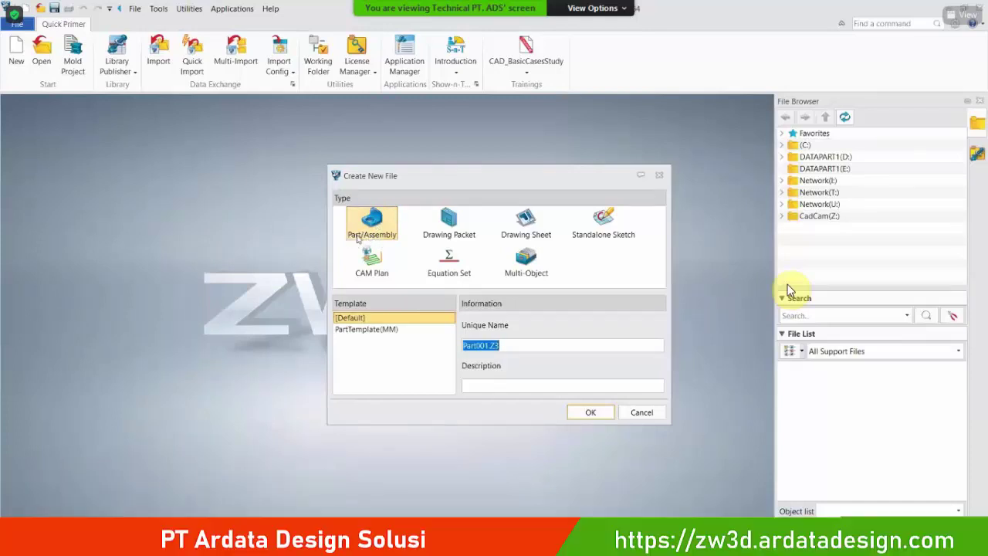
- Create a new part file from the default template and start a sketch on the XY plane
left_click(586, 411)
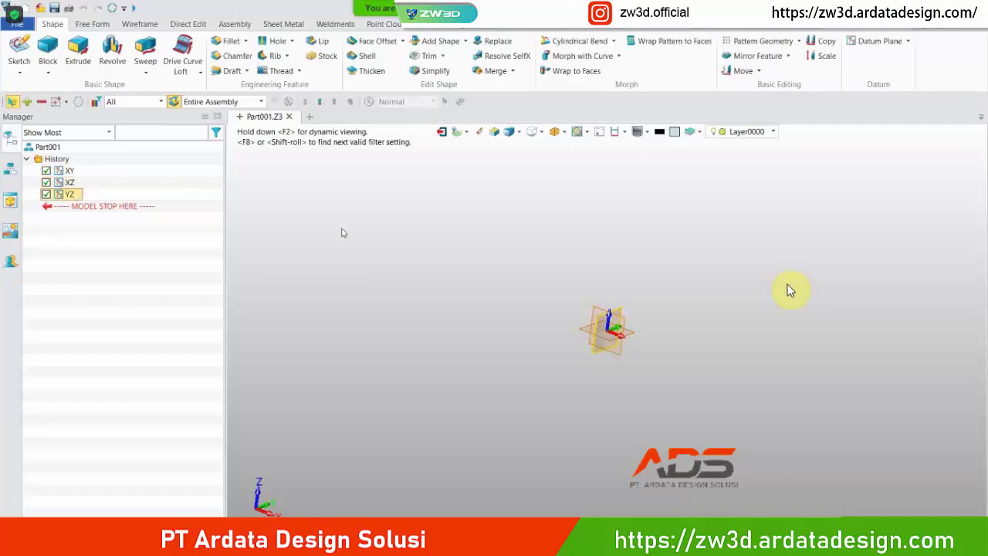
mouse_move(676, 243)
right_mouse_down()
mouse_move(649, 226)
mouse_move(683, 230)
mouse_move(671, 262)
right_mouse_up()
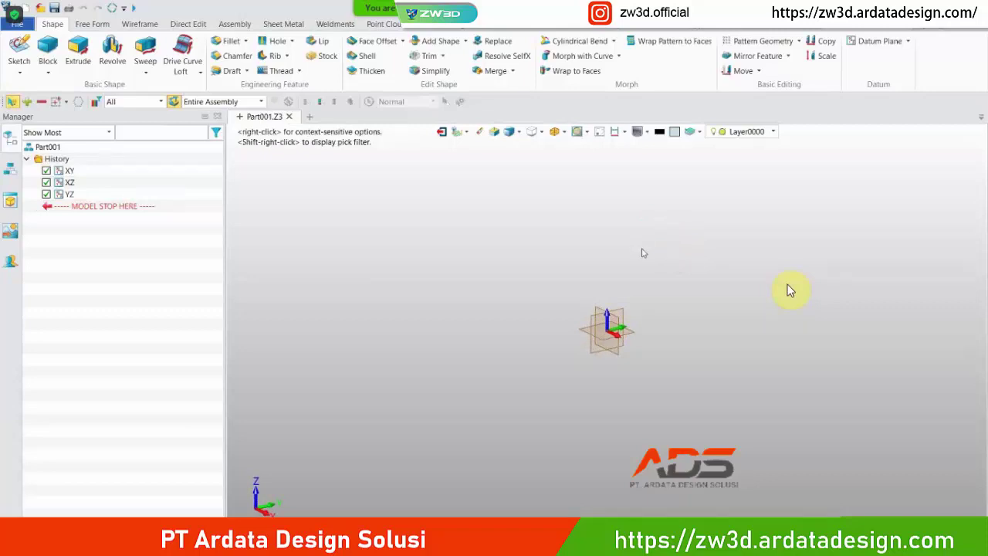
left_click(21, 48)
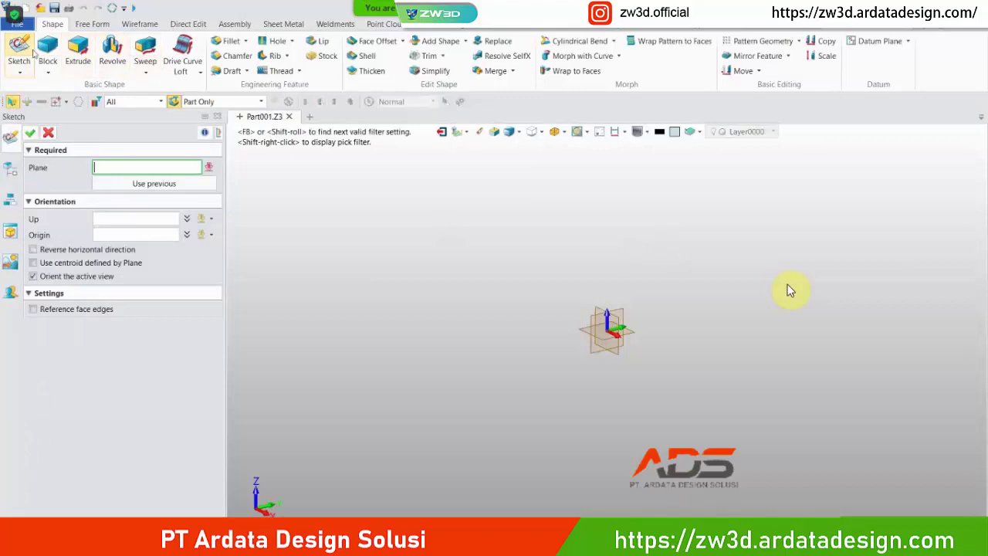
middle_click_drag(779, 343, 614, 345)
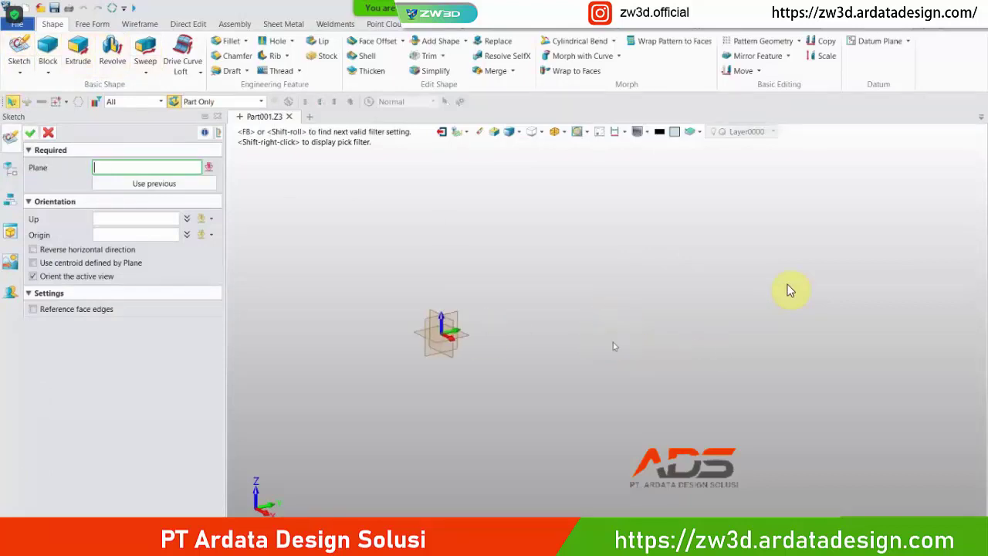
middle_click_drag(367, 301, 543, 298)
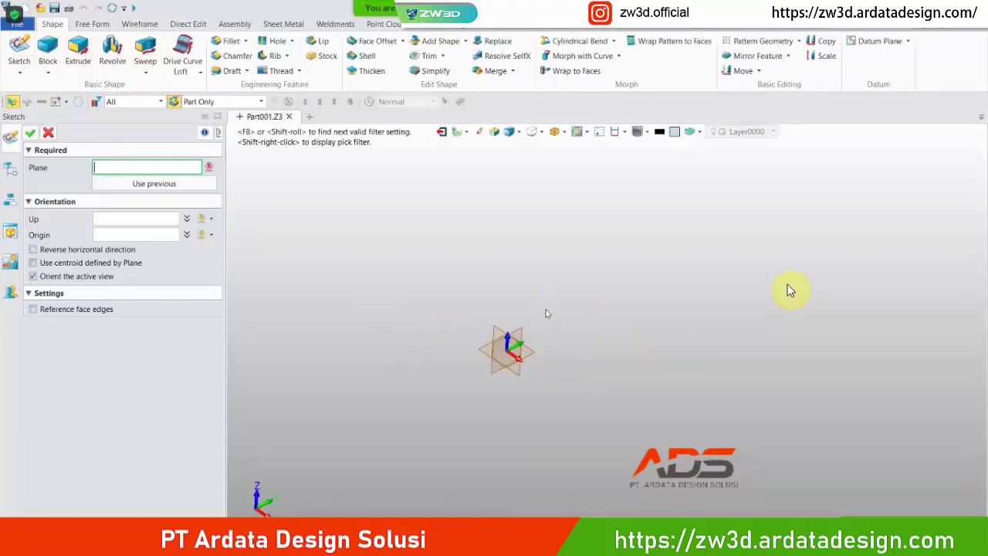
left_click(537, 353)
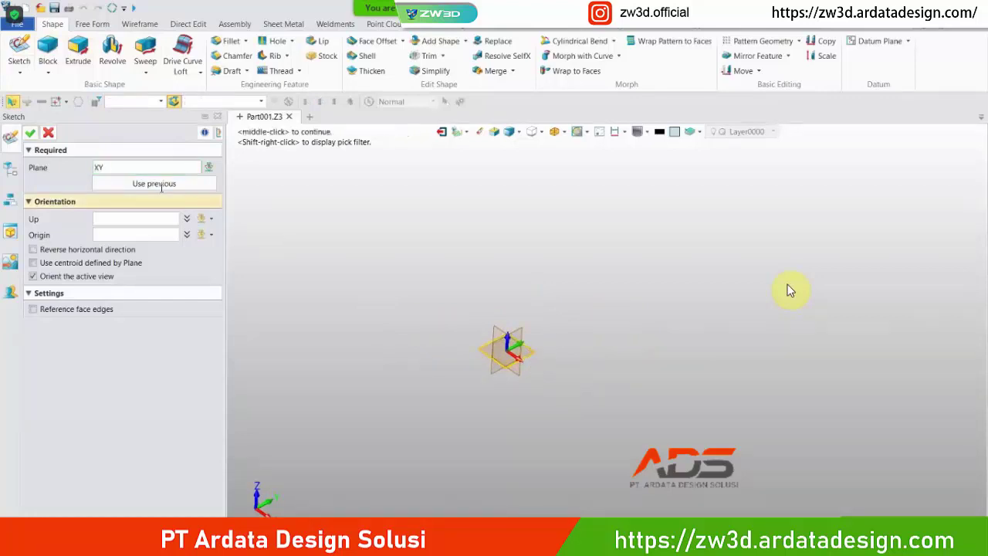
left_click(30, 133)
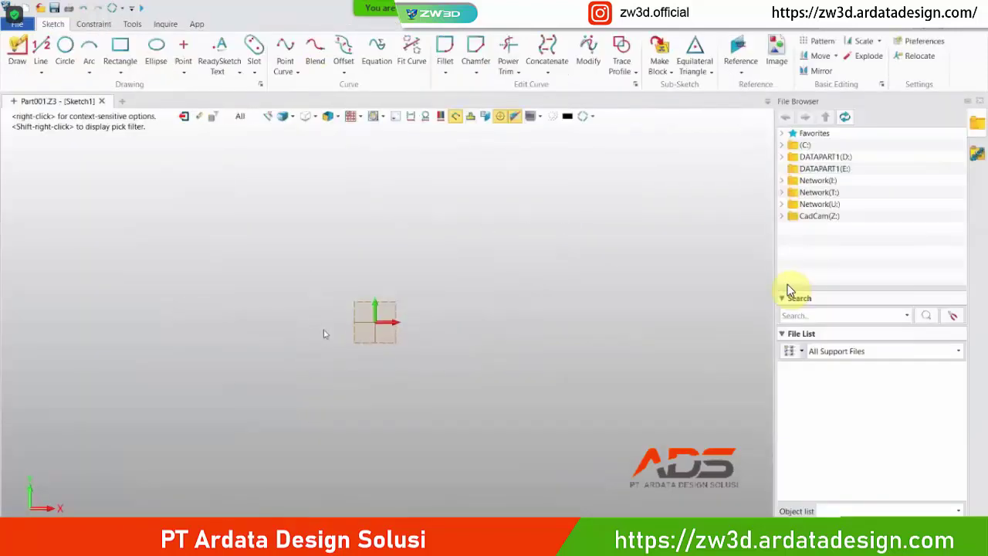
- Sketch a center rectangle about 49 mm wide and 41 mm high, centred on the origin
middle_click_drag(324, 330, 389, 334)
middle_click_drag(539, 236, 540, 194)
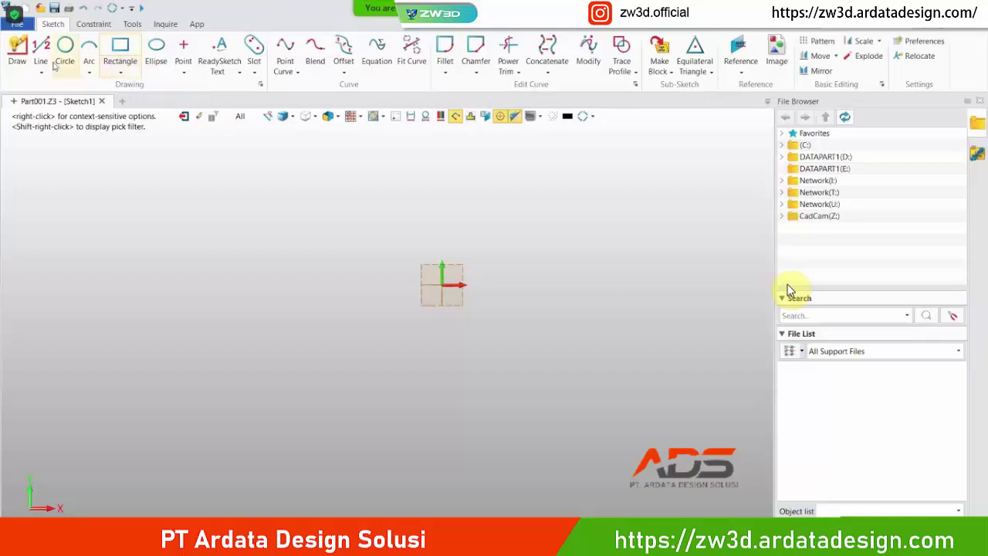
left_click(120, 50)
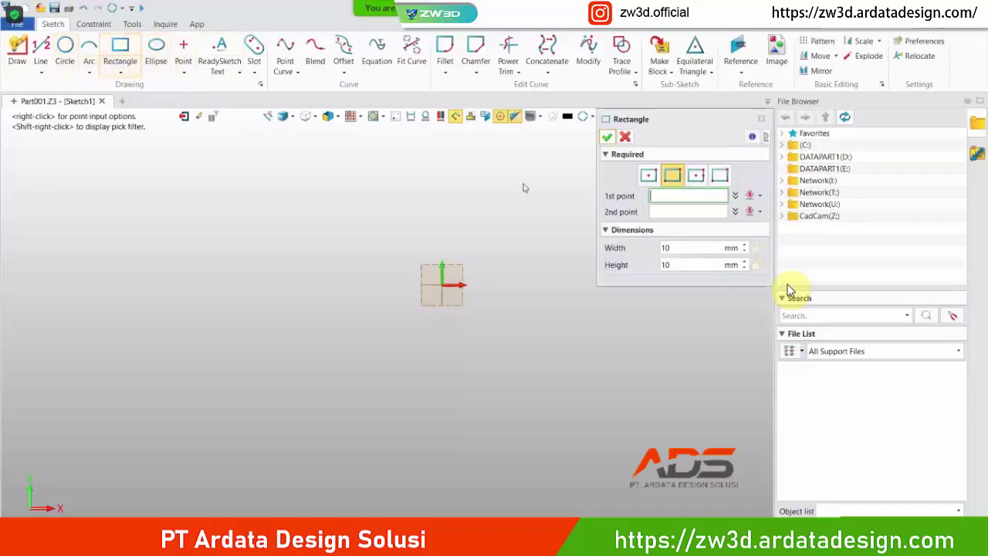
left_click(648, 176)
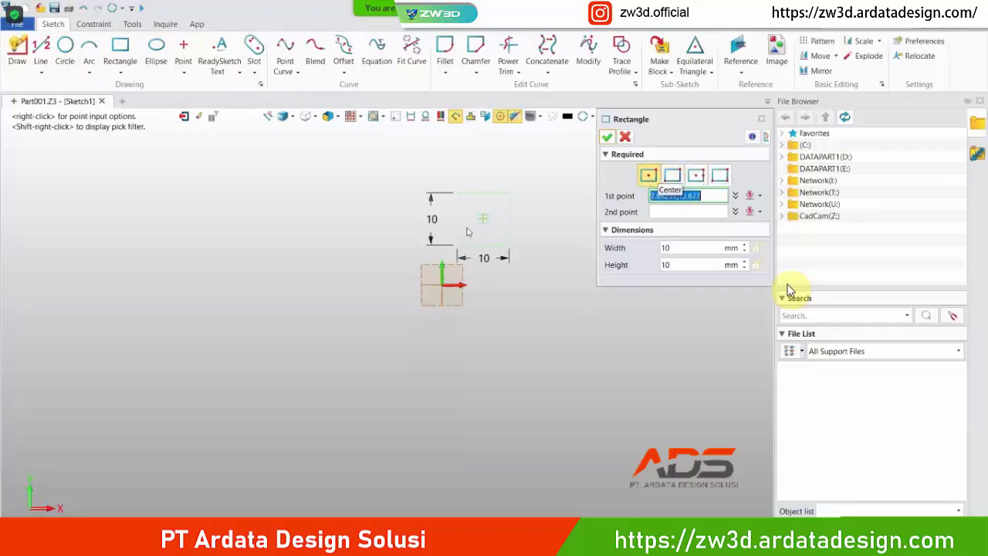
left_click(442, 284)
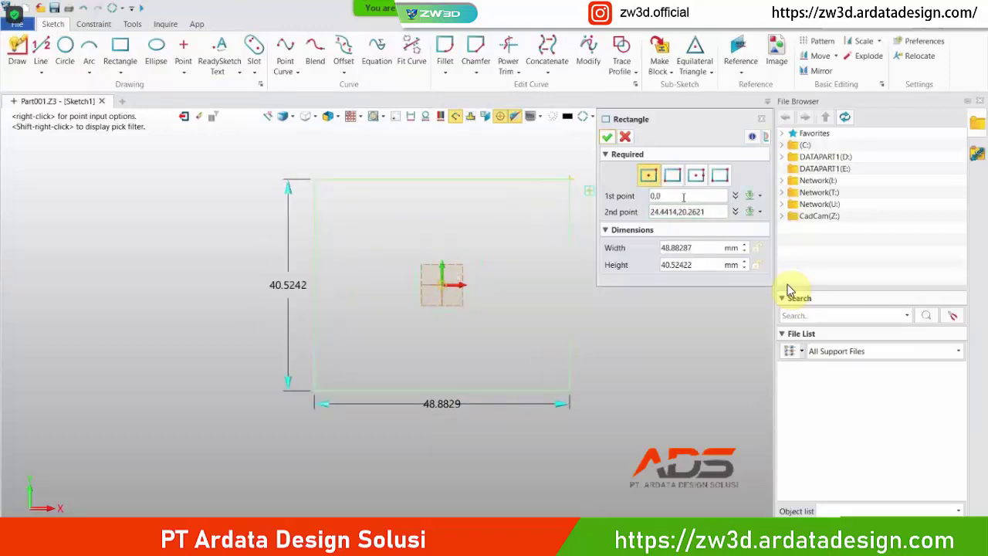
- Set the rectangle's width to 452 mm and height to 400 mm, and finish the sketch
left_click(690, 246)
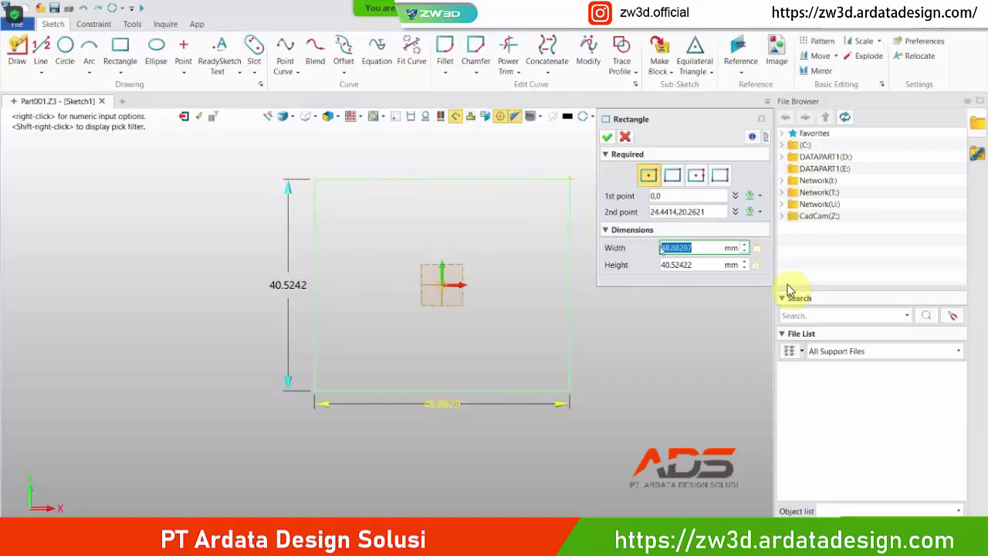
type("40")
key("BackSpace")
type("52")
left_click_drag(696, 265, 658, 264)
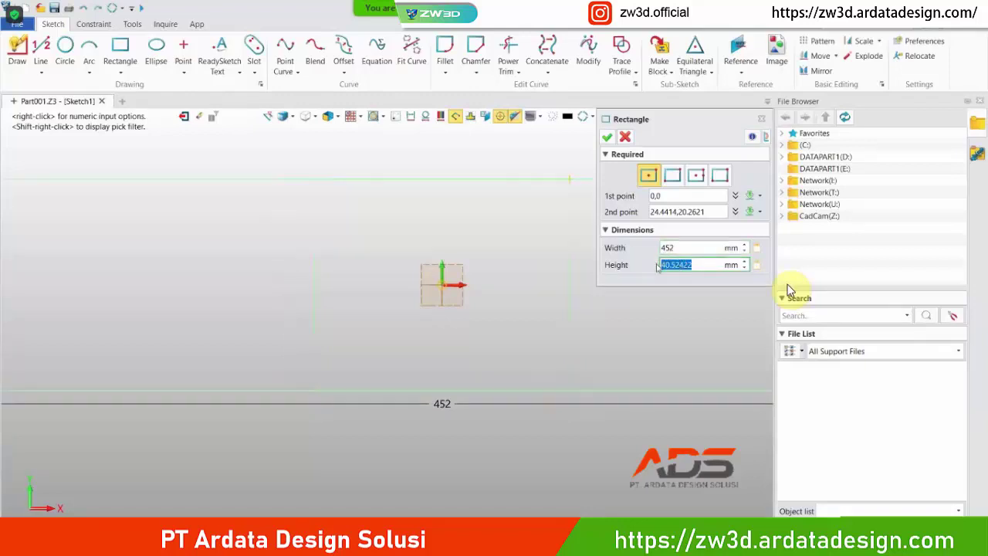
type("400")
key("Return")
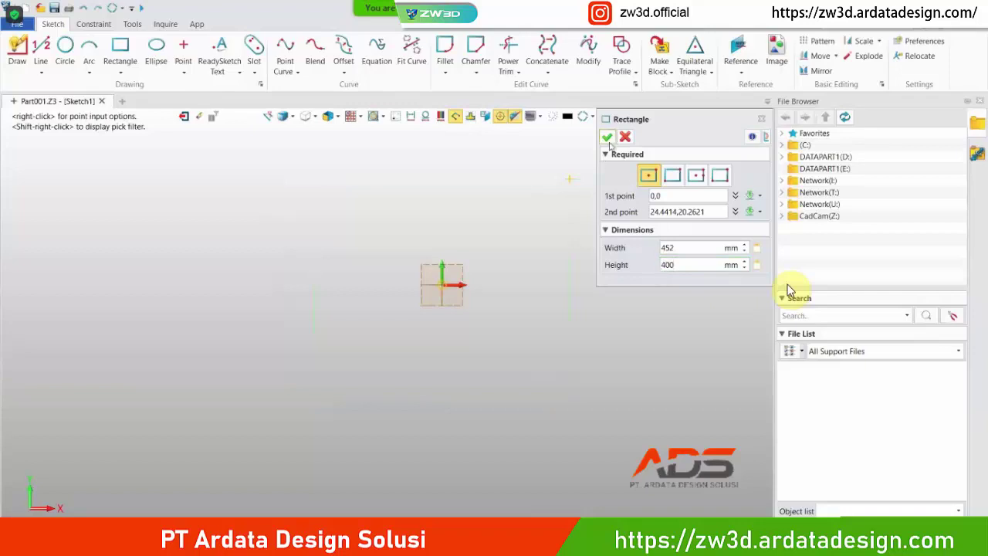
middle_click(532, 232)
scroll(534, 233, "down", 7)
mouse_move(575, 217)
middle_mouse_down()
mouse_move(567, 212)
mouse_move(508, 293)
mouse_move(509, 311)
middle_mouse_up()
scroll(511, 277, "down", 2)
middle_click_drag(528, 276, 502, 274)
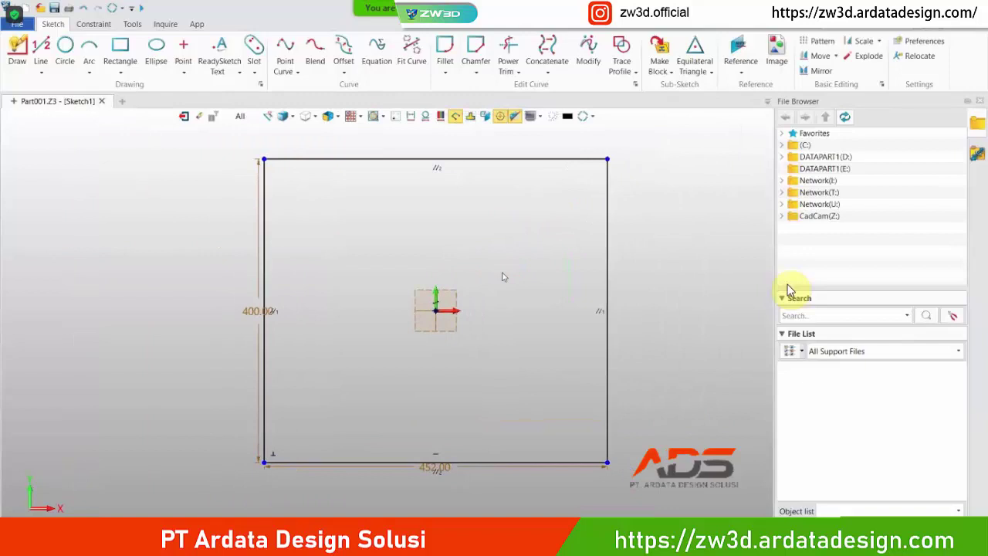
left_click(183, 117)
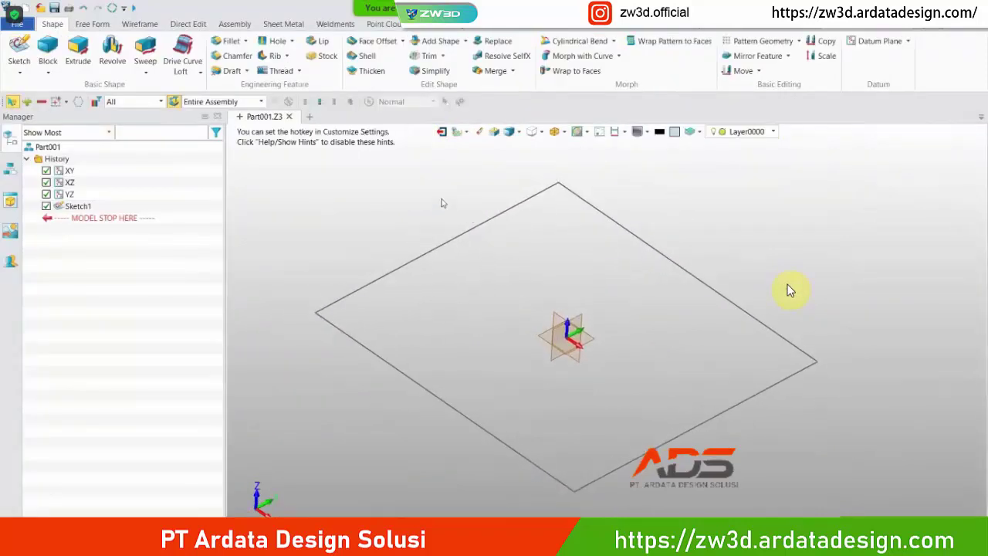
- Start an Extrude of the rectangle sketch with the extrude type set to 1 side
left_click(78, 51)
left_click(502, 220)
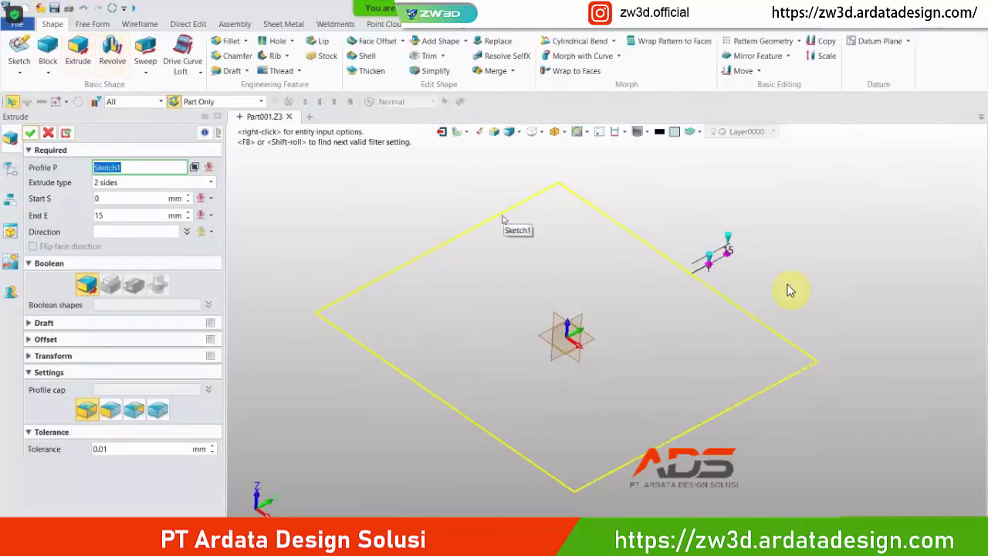
mouse_move(677, 219)
right_mouse_down()
mouse_move(672, 191)
mouse_move(629, 191)
mouse_move(656, 193)
mouse_move(664, 182)
mouse_move(669, 202)
right_mouse_up()
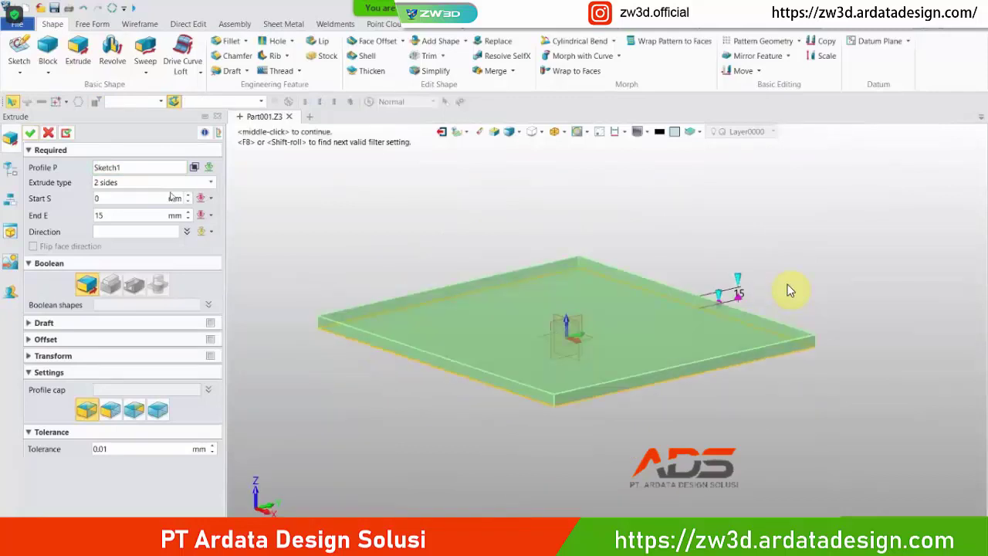
left_click(164, 183)
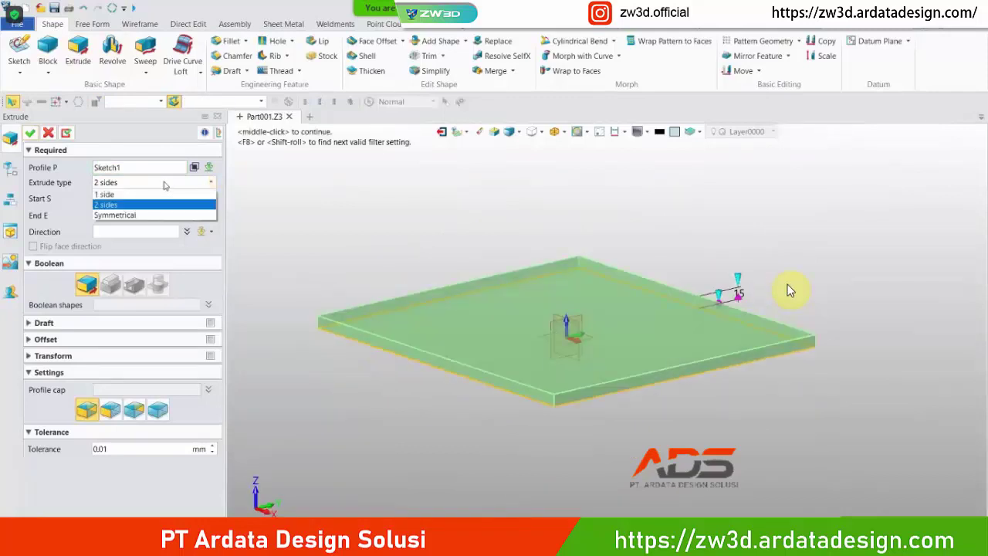
left_click(112, 196)
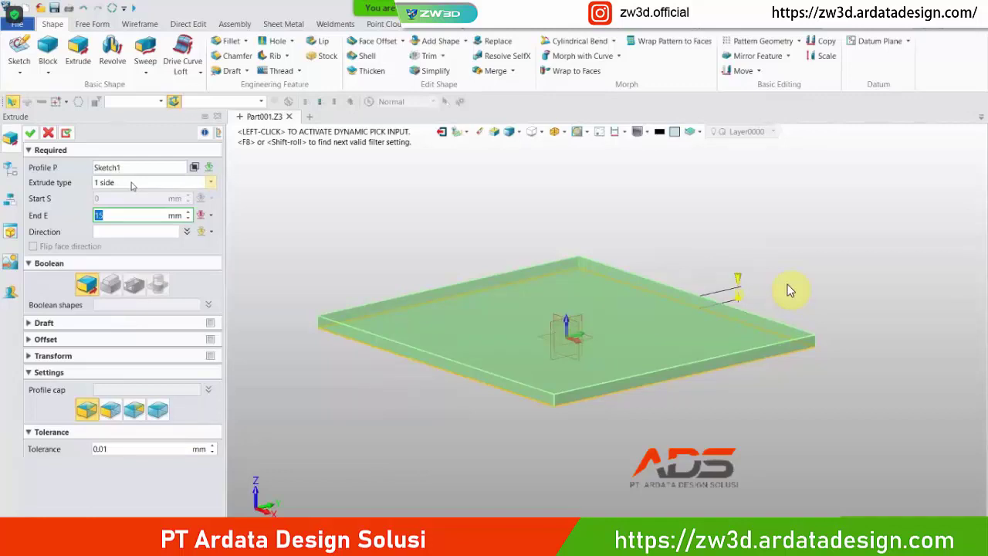
- Try the 2 sides and Symmetrical extrude types on the plate and return to 1 side
left_click(133, 186)
left_click(142, 204)
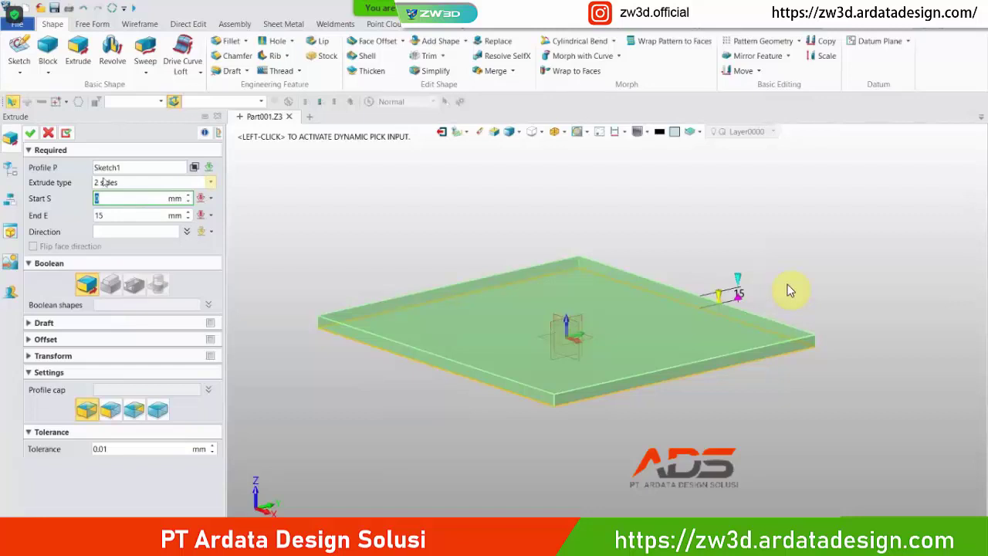
left_click(131, 185)
left_click(139, 214)
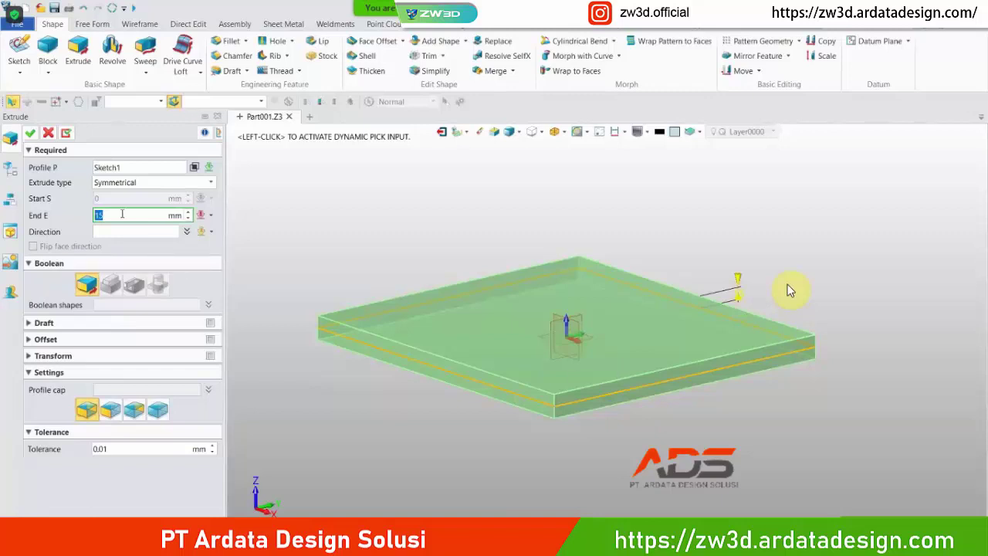
left_click(142, 185)
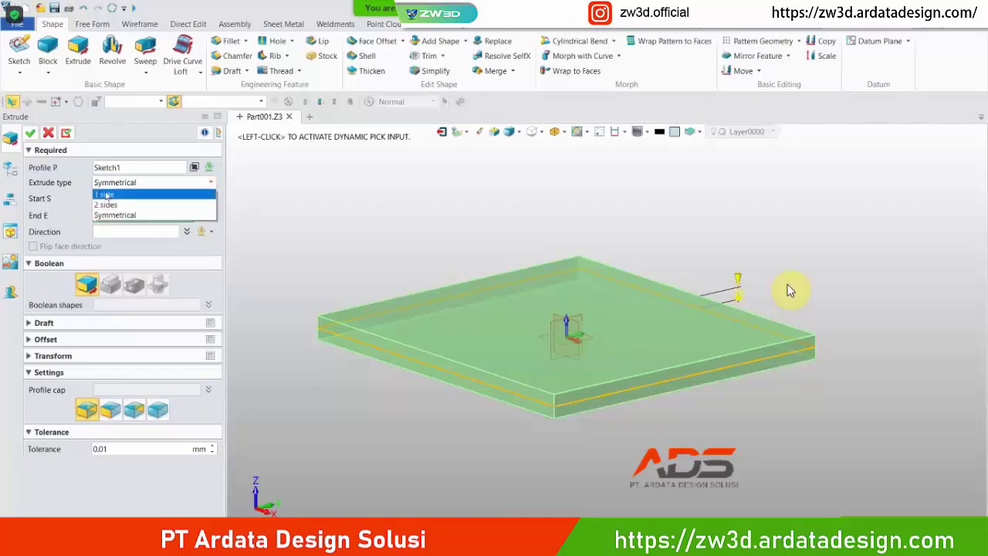
left_click(105, 195)
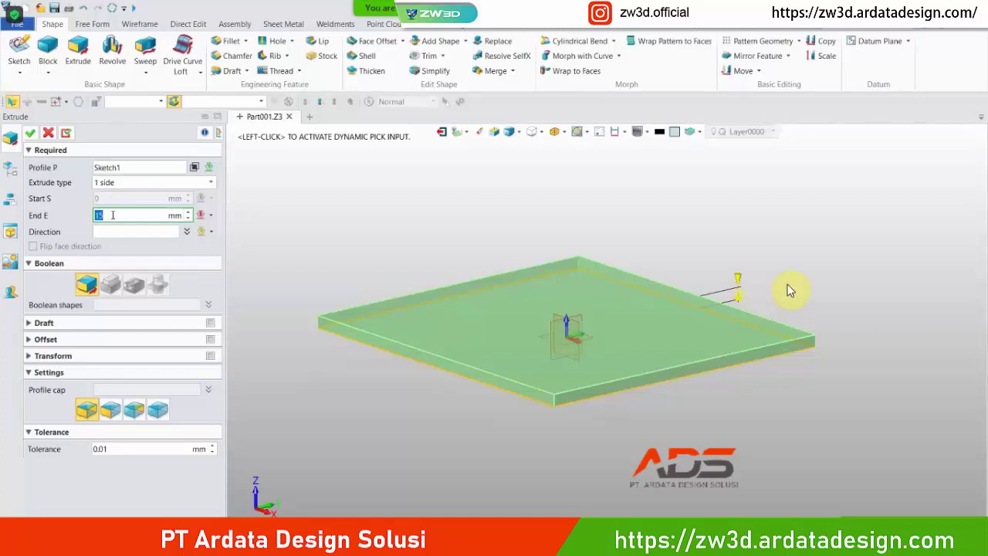
- Set the extrusion's end to -30 mm so the plate extends below the sketch plane, and complete the extrude
type("30")
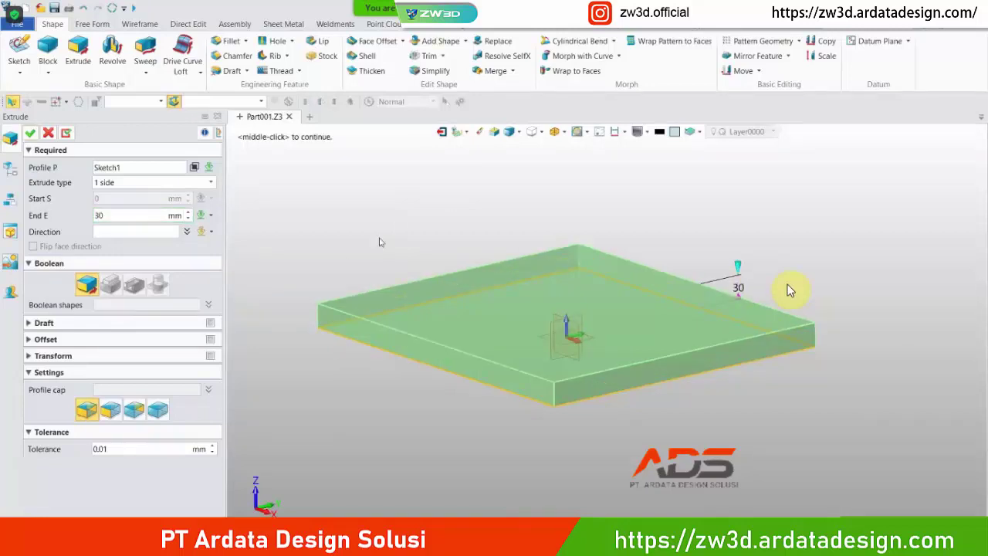
left_click(131, 232)
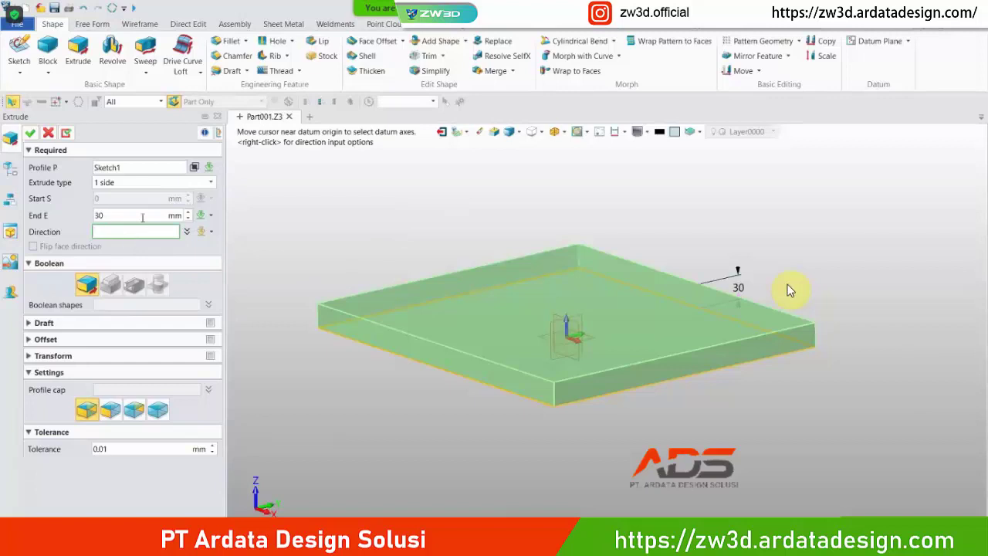
left_click(128, 216)
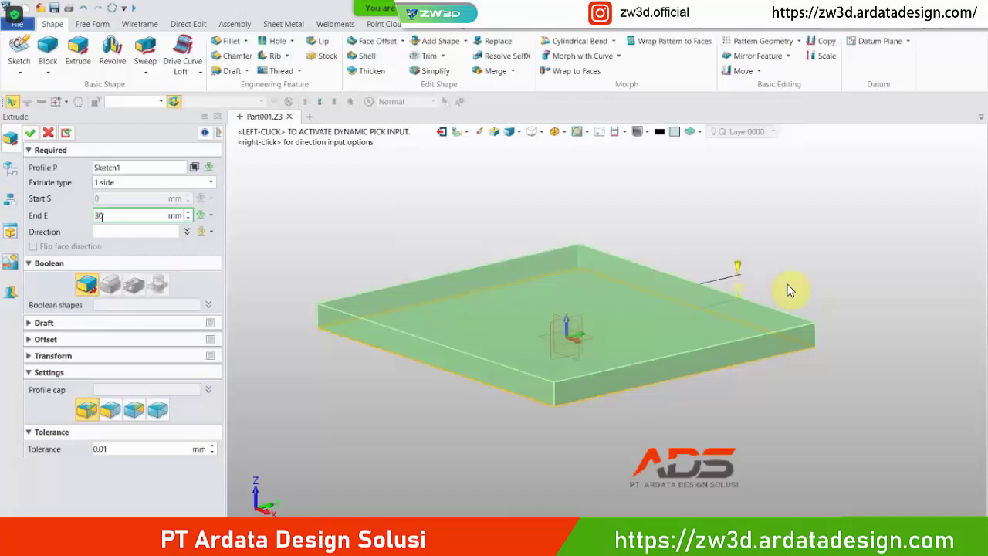
type("-")
key("Return")
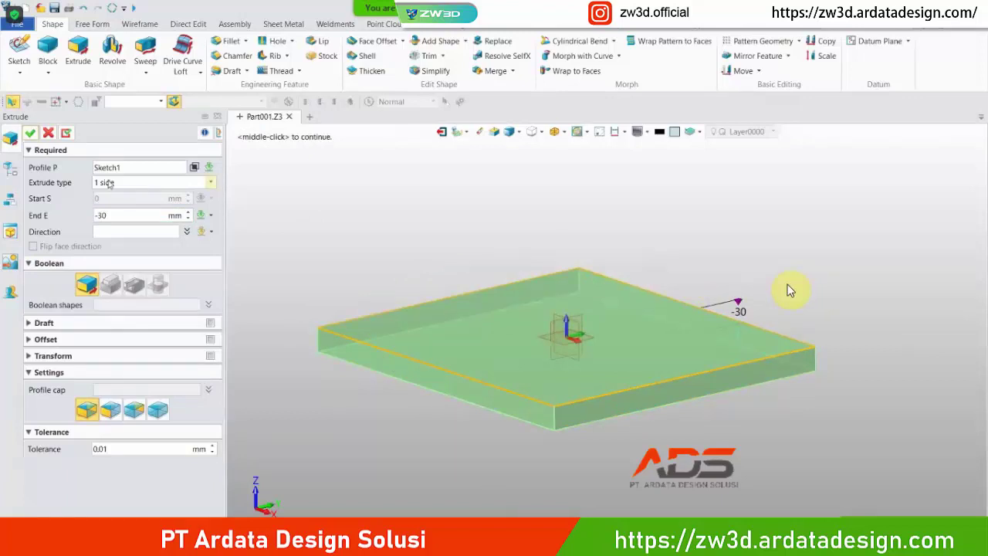
left_click(34, 136)
mouse_move(342, 221)
middle_mouse_down()
mouse_move(366, 197)
mouse_move(335, 219)
mouse_move(362, 214)
mouse_move(374, 237)
mouse_move(352, 233)
middle_mouse_up()
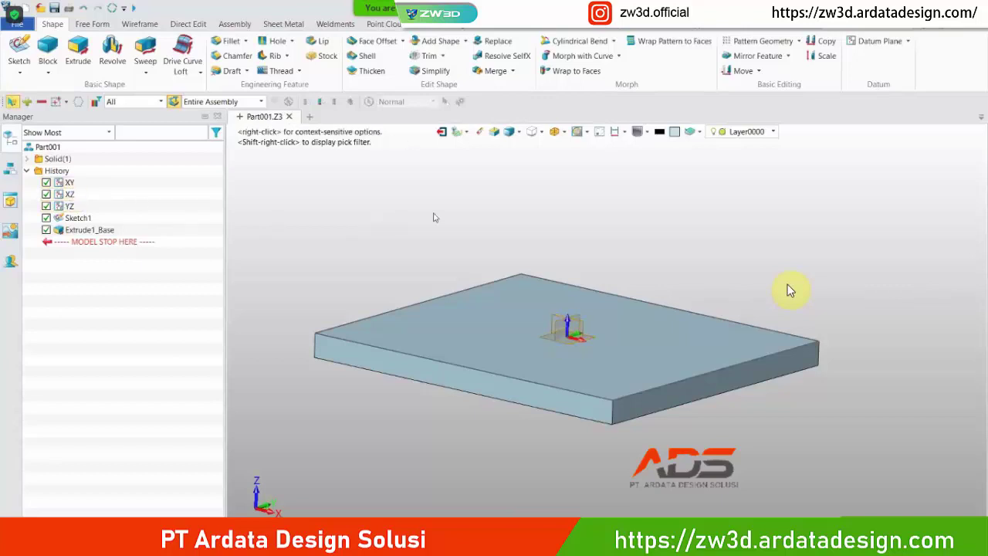
- Hide the plate's rectangle sketch in the model history
mouse_move(641, 270)
right_mouse_down()
mouse_move(591, 273)
mouse_move(633, 257)
mouse_move(613, 236)
mouse_move(552, 269)
mouse_move(571, 267)
right_mouse_up()
right_click(85, 224)
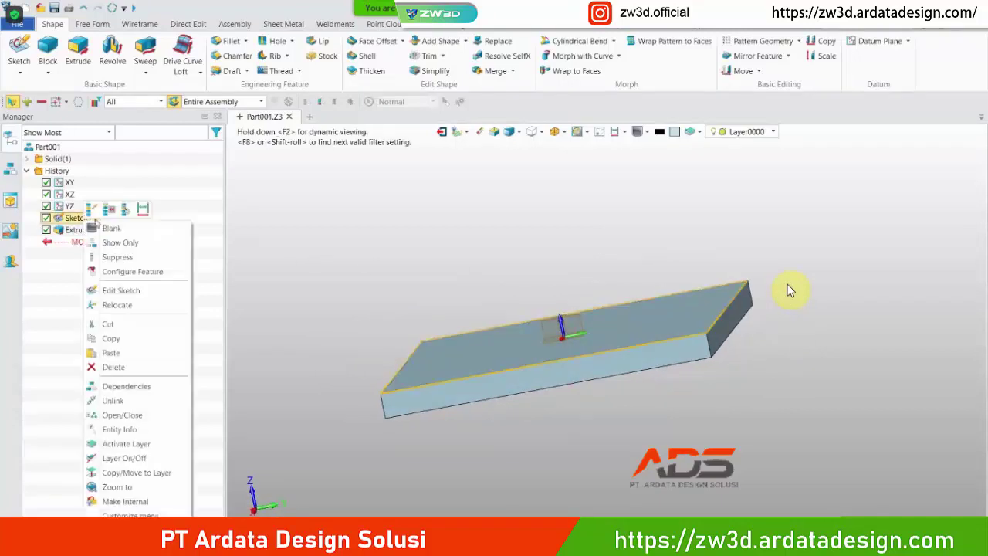
left_click(108, 223)
right_click_drag(478, 206, 520, 226)
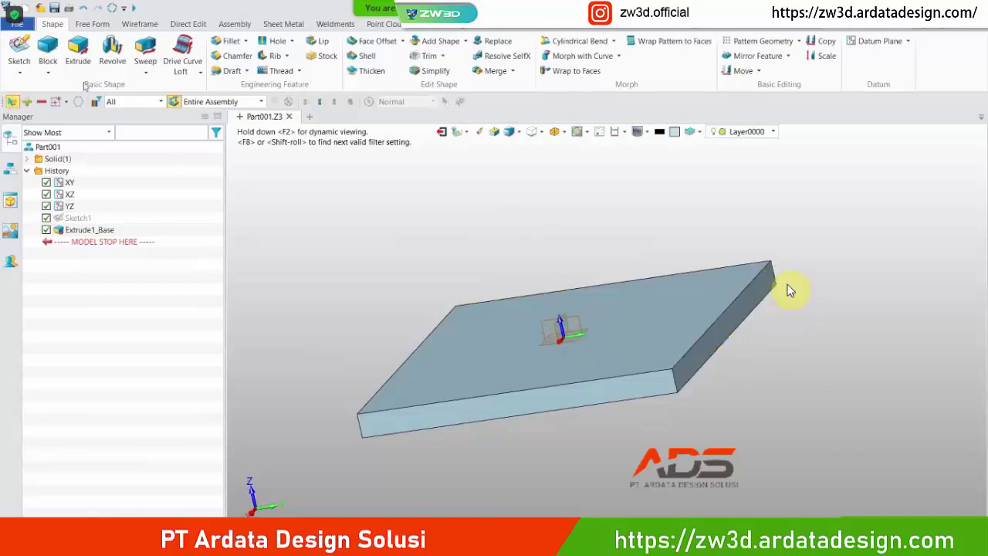
- Start a new sketch on the plate's long side face on the positive Y side
left_click(19, 53)
left_click(766, 293)
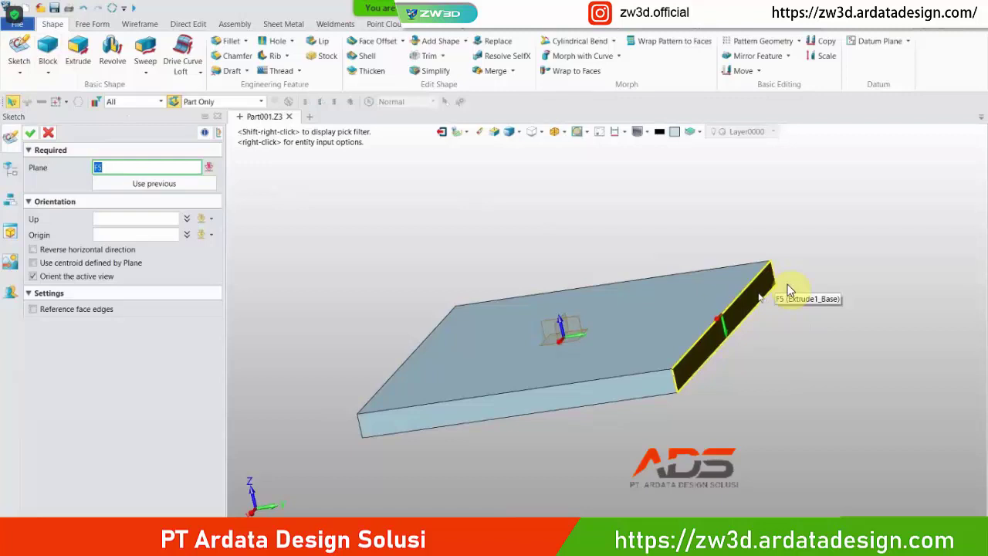
left_click(759, 298)
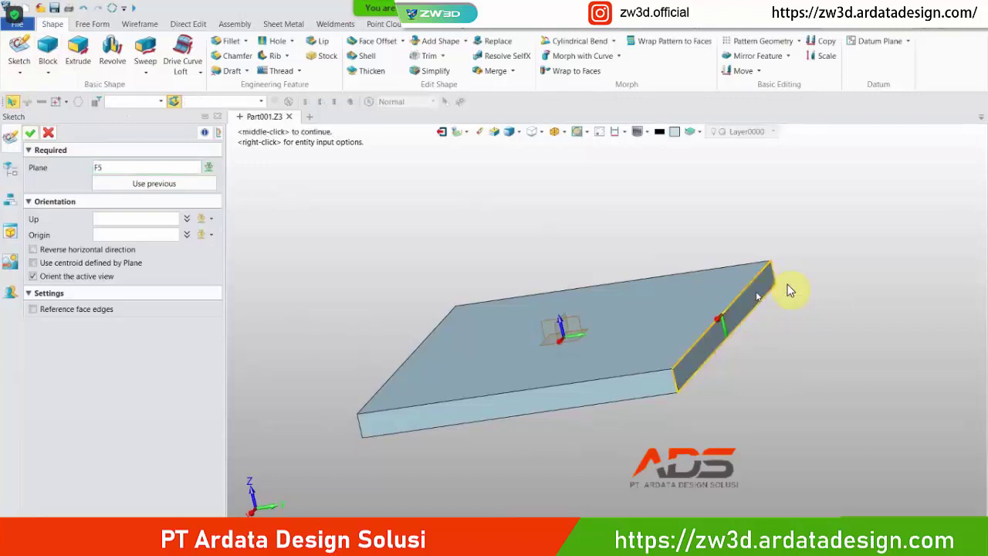
middle_click(788, 291)
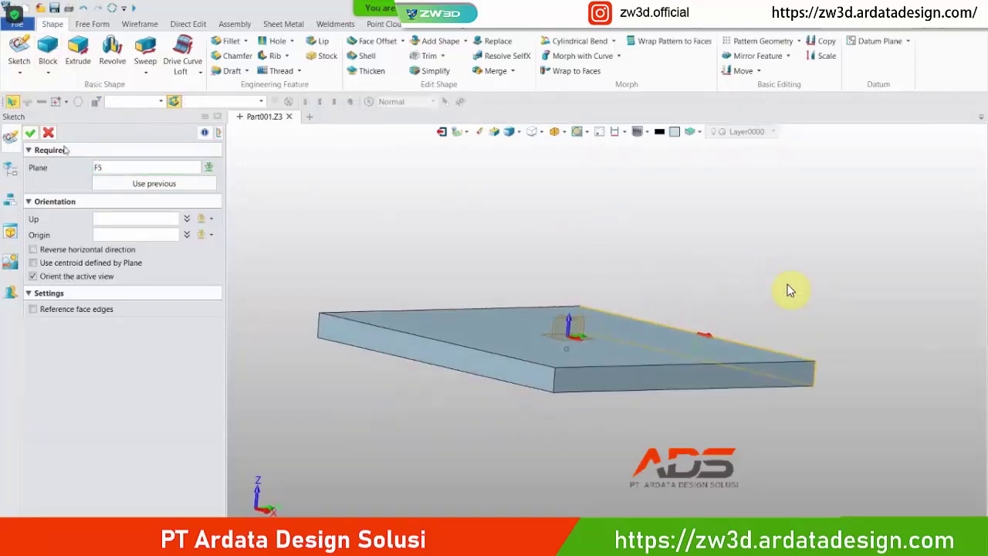
left_click(28, 135)
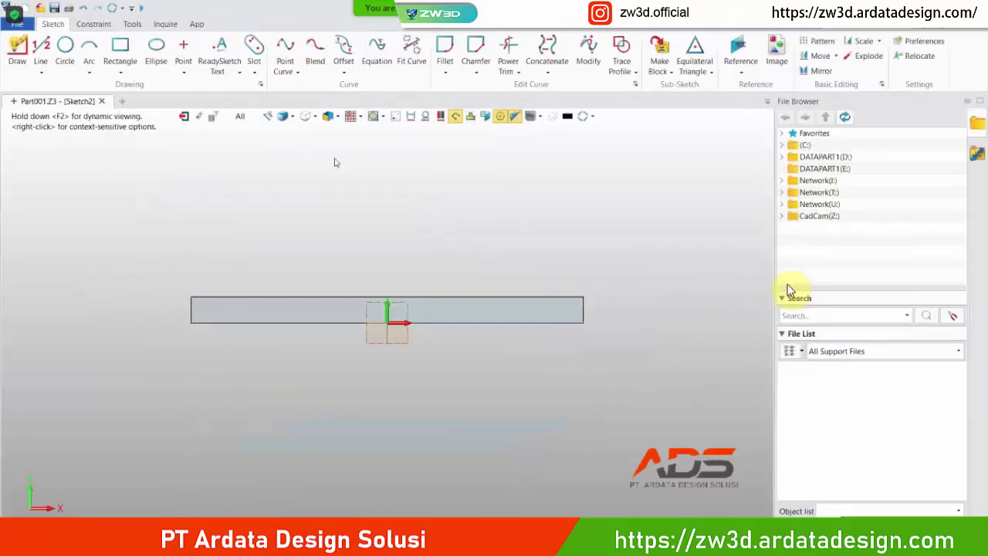
- Draw a corner-to-corner rectangle about 257 × 71 mm, starting on the plate's lower edge and extending below it
left_click(332, 116)
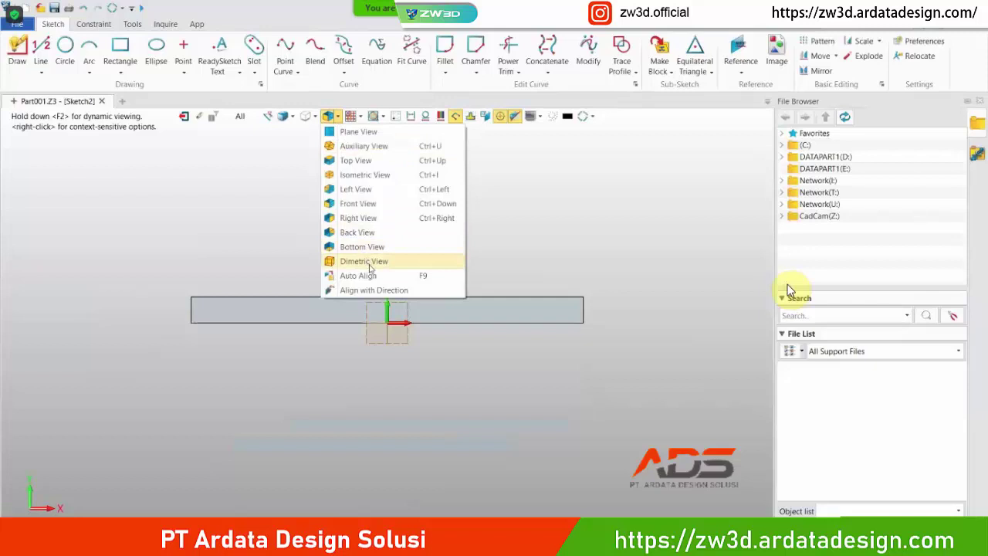
left_click(361, 176)
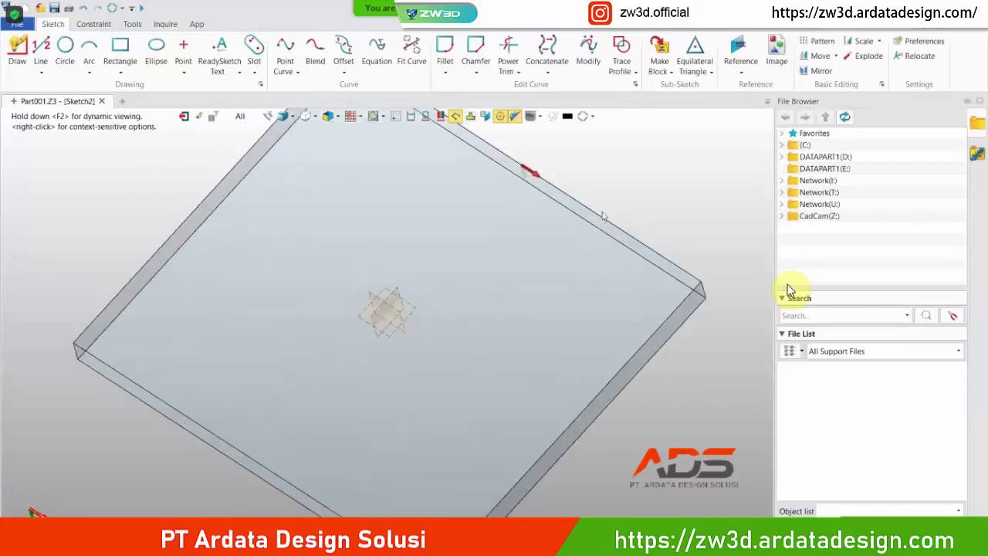
left_click(337, 119)
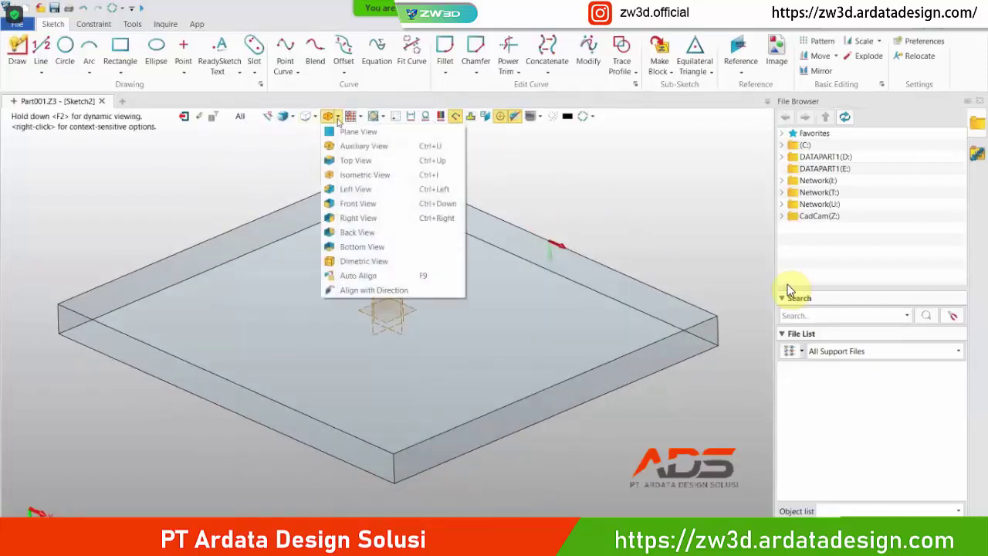
left_click(355, 204)
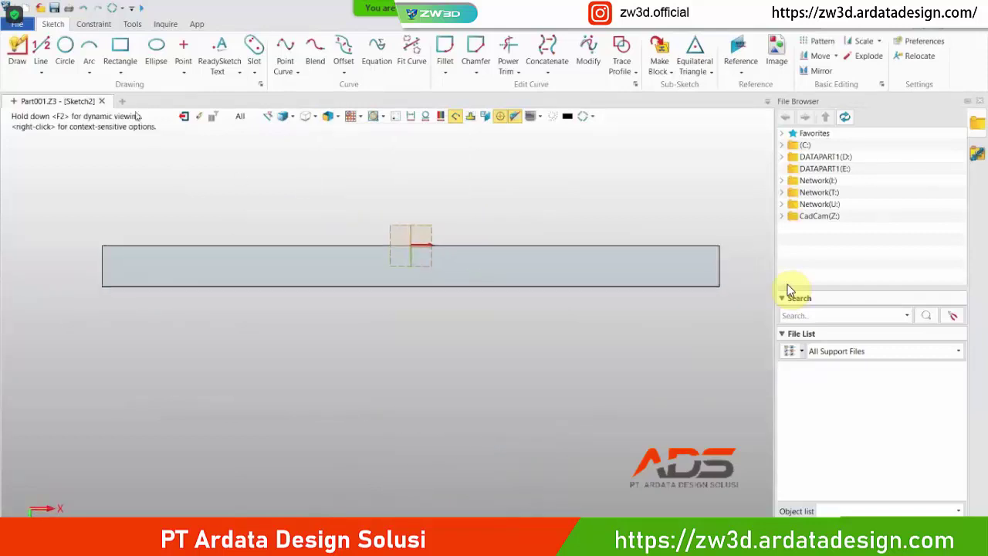
left_click(120, 50)
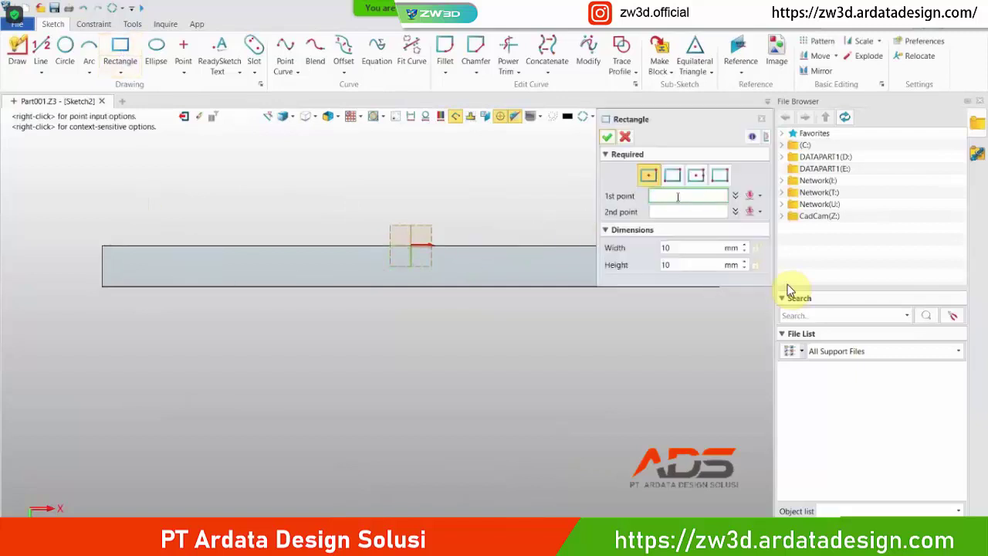
left_click(176, 287)
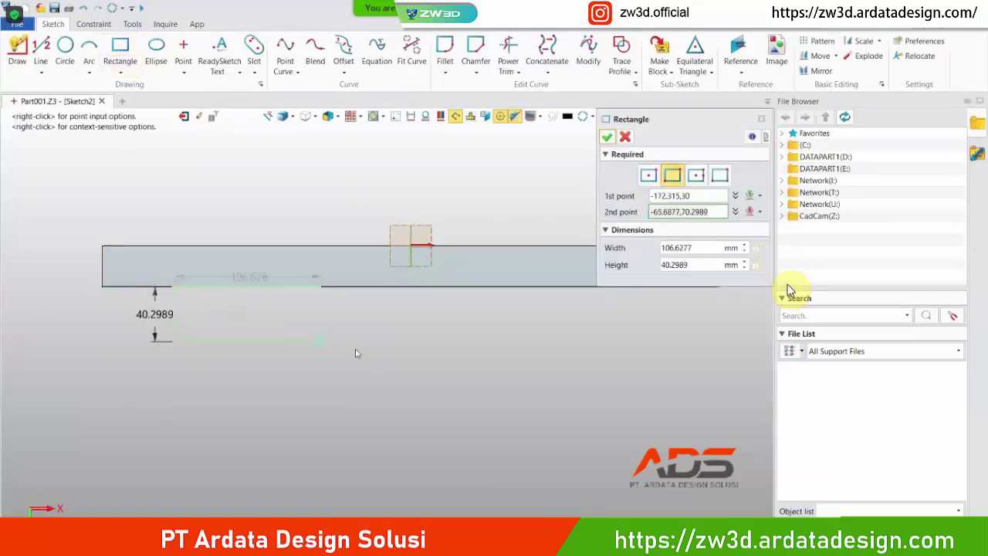
left_click(526, 388)
- Set the rectangle's width to 300 mm and its height to 40 mm, and complete it
left_click(665, 248)
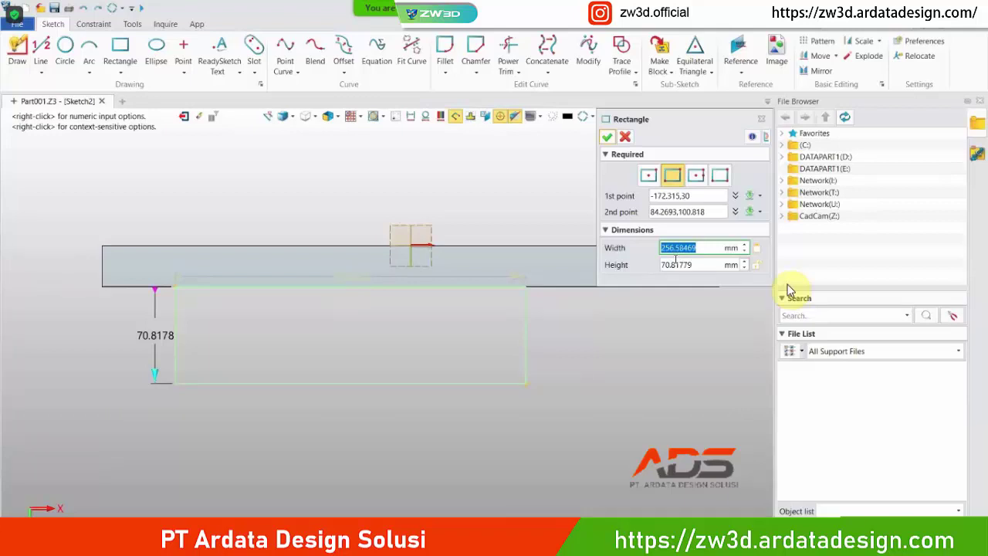
type("300")
left_click_drag(693, 267, 663, 266)
type("40")
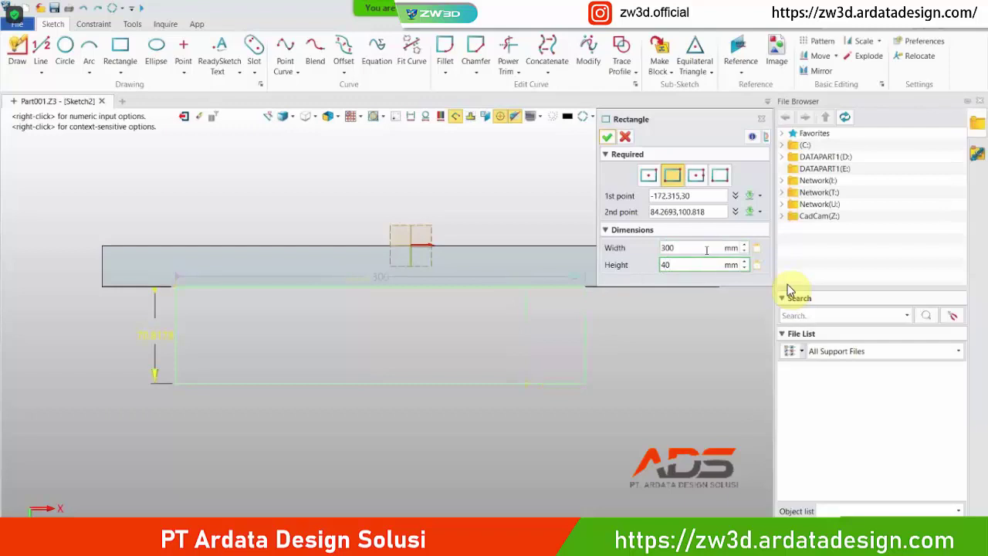
key("Tab")
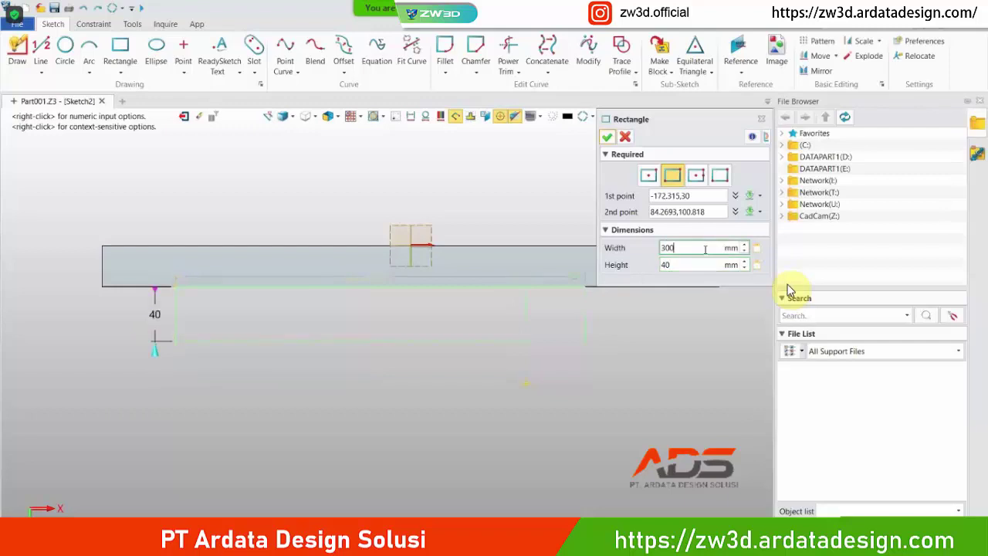
left_click(608, 137)
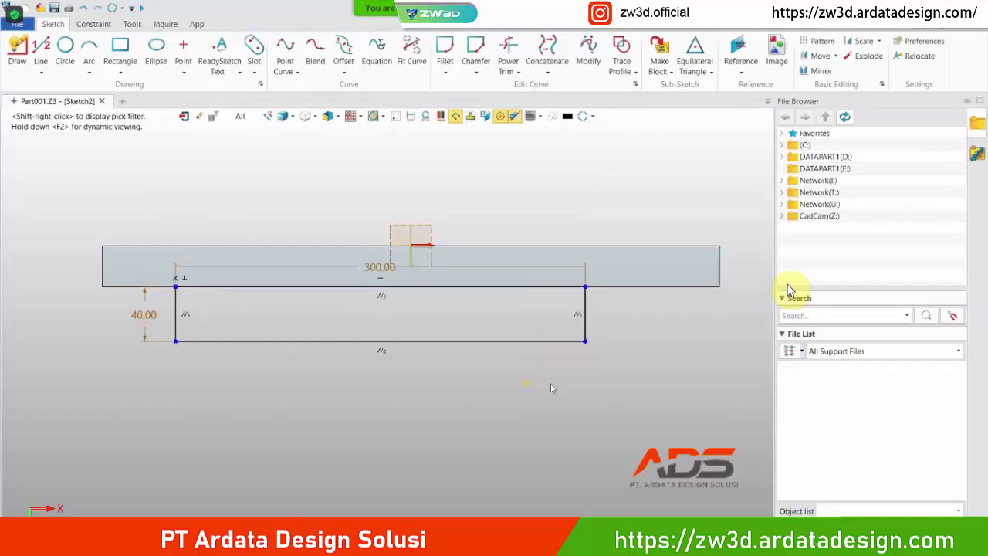
- Dimension the horizontal distance between the plate's left end and the rectangle's left side as 52 mm
left_click(94, 24)
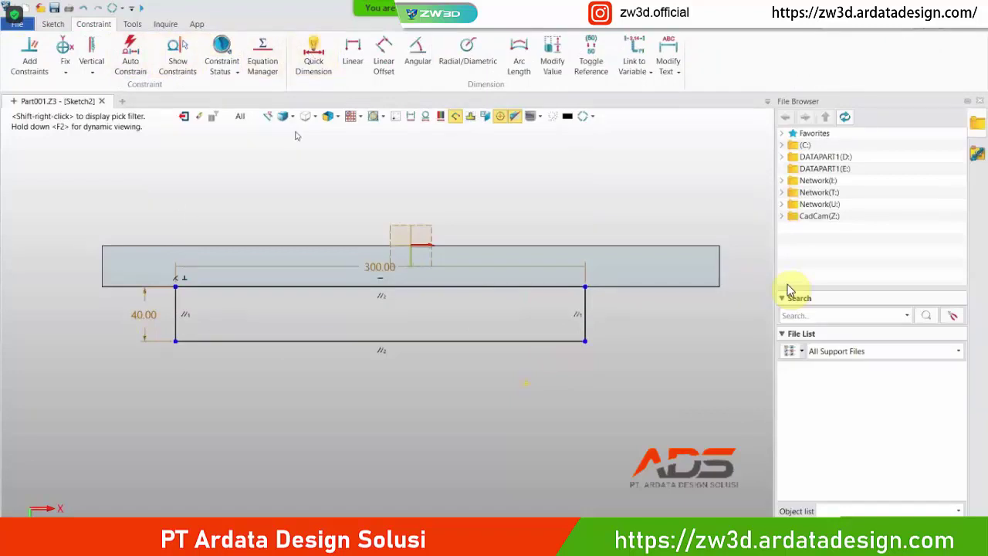
left_click(313, 58)
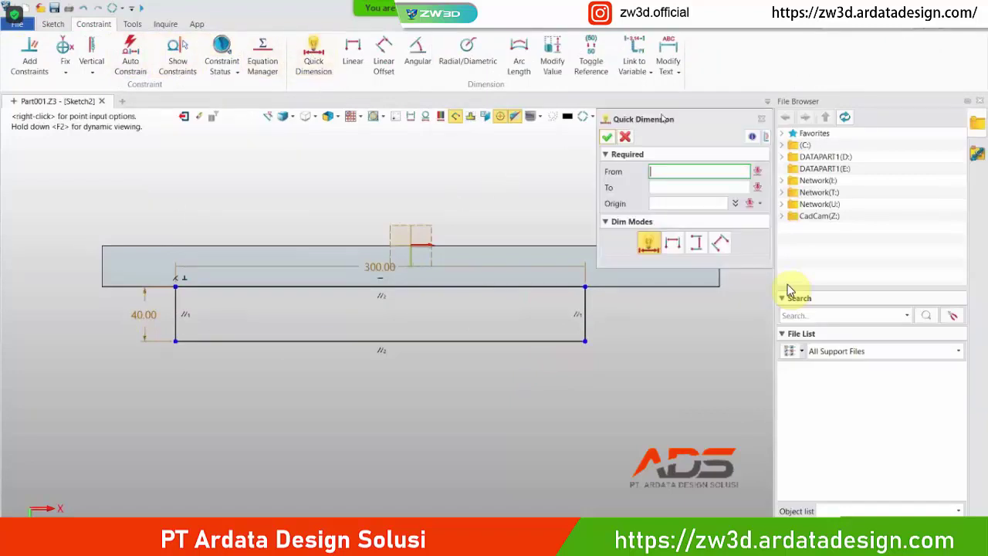
left_click_drag(662, 119, 723, 69)
left_click(102, 261)
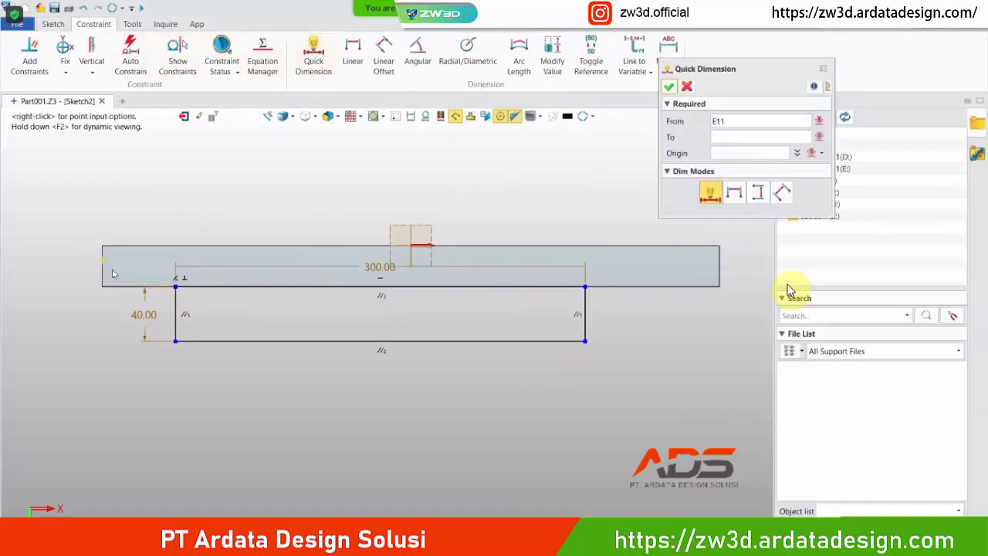
left_click(175, 308)
left_click(139, 390)
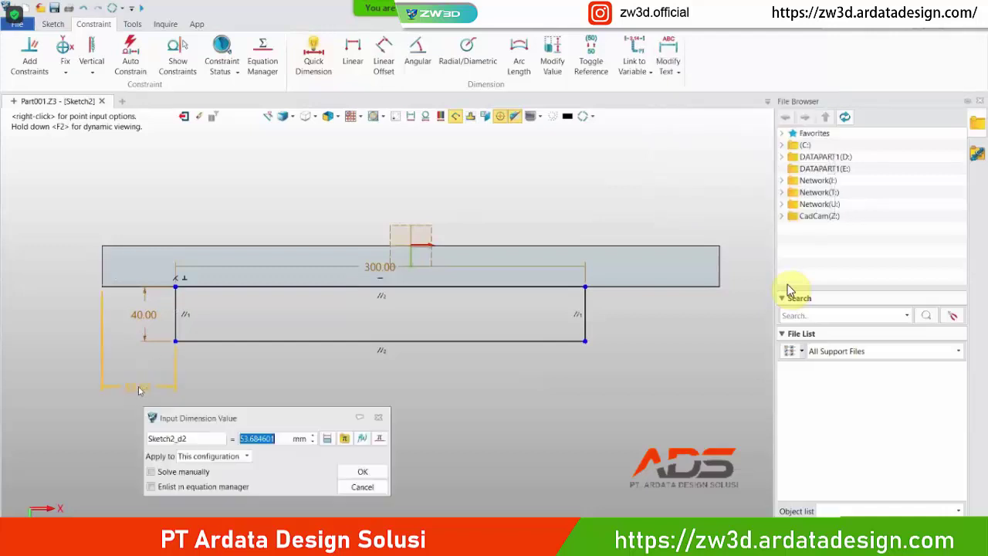
type("52")
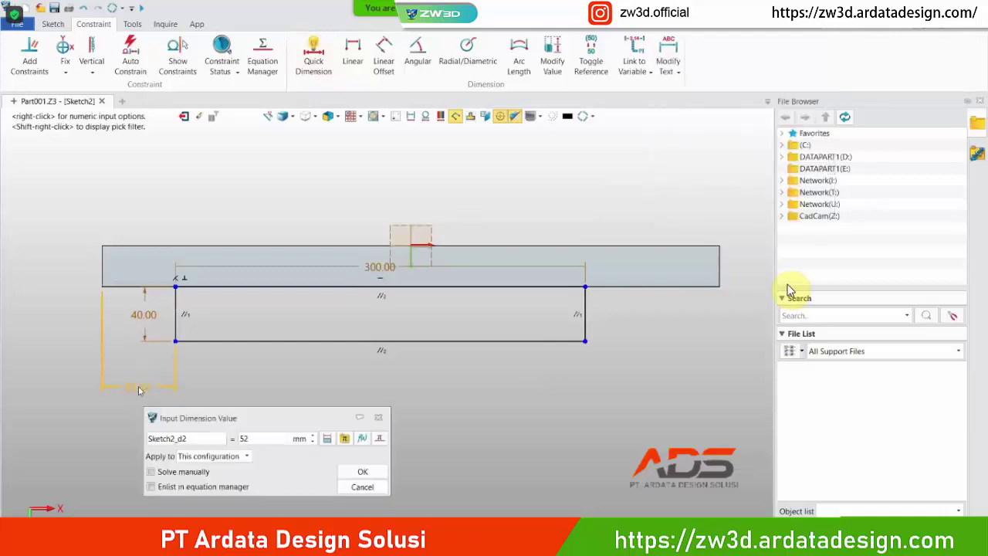
key("Return")
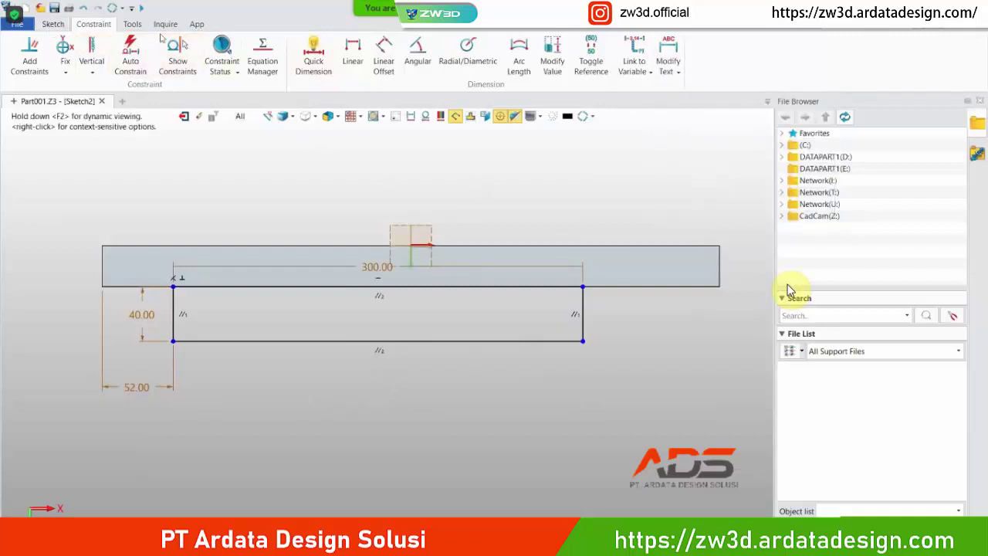
- Fillet the rectangle's lower-left corner with a 20 mm radius, trimming both lines
left_click(52, 24)
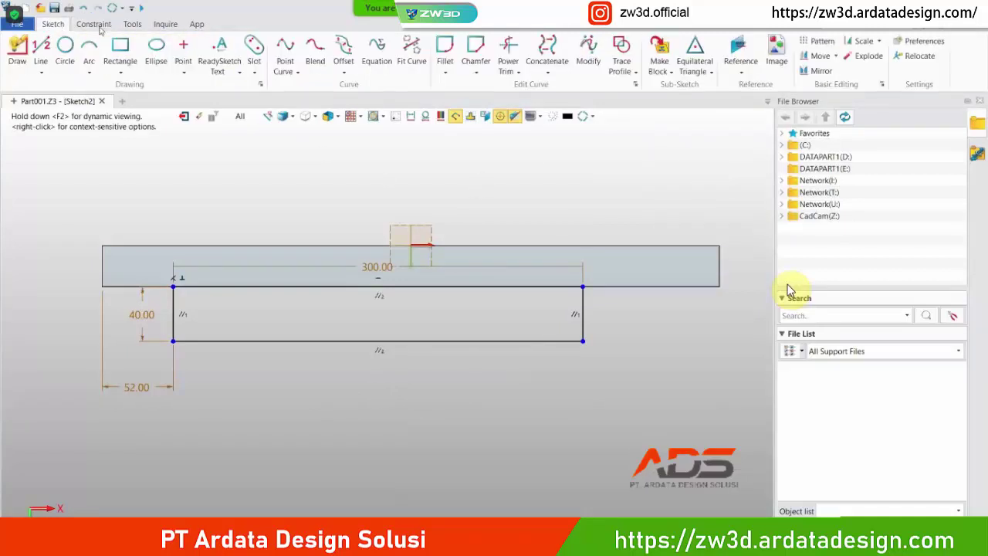
left_click(452, 68)
left_click(463, 91)
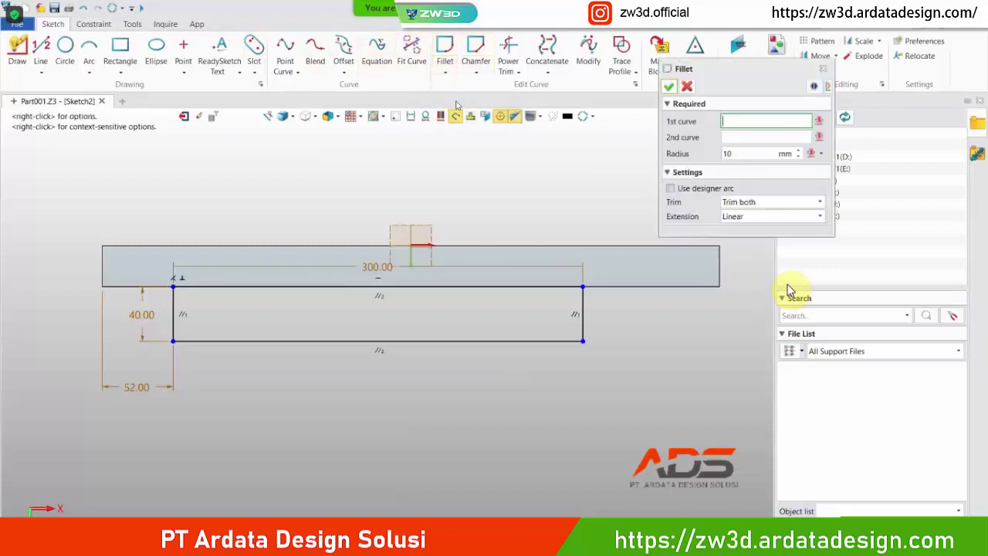
left_click(175, 305)
left_click(209, 342)
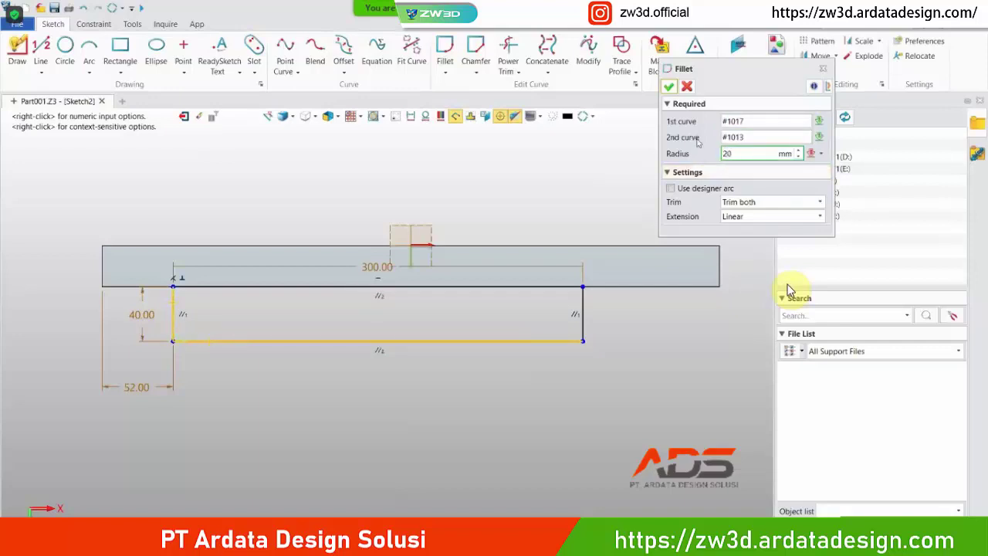
left_click(669, 87)
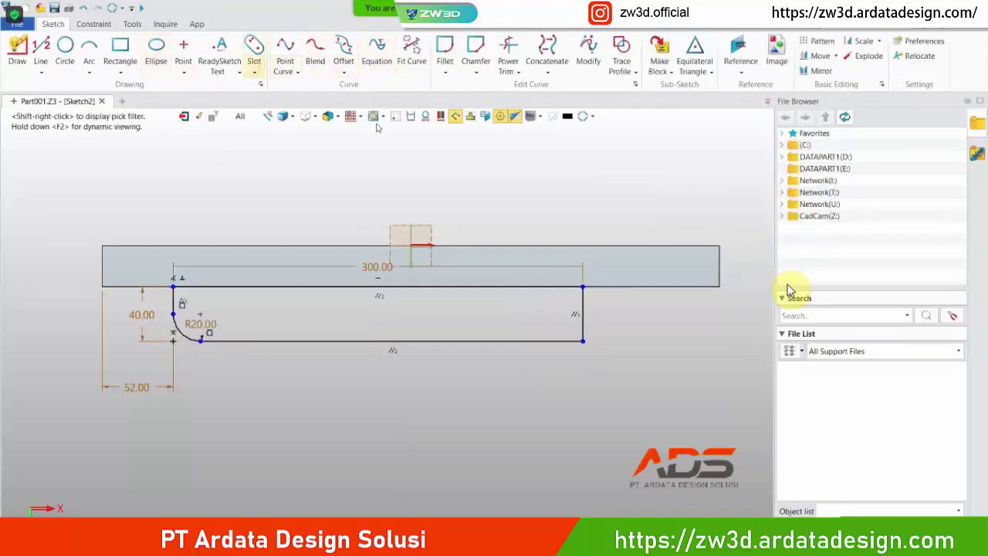
- Fillet the rectangle's lower-right corner with the same 20 mm radius
left_click(445, 51)
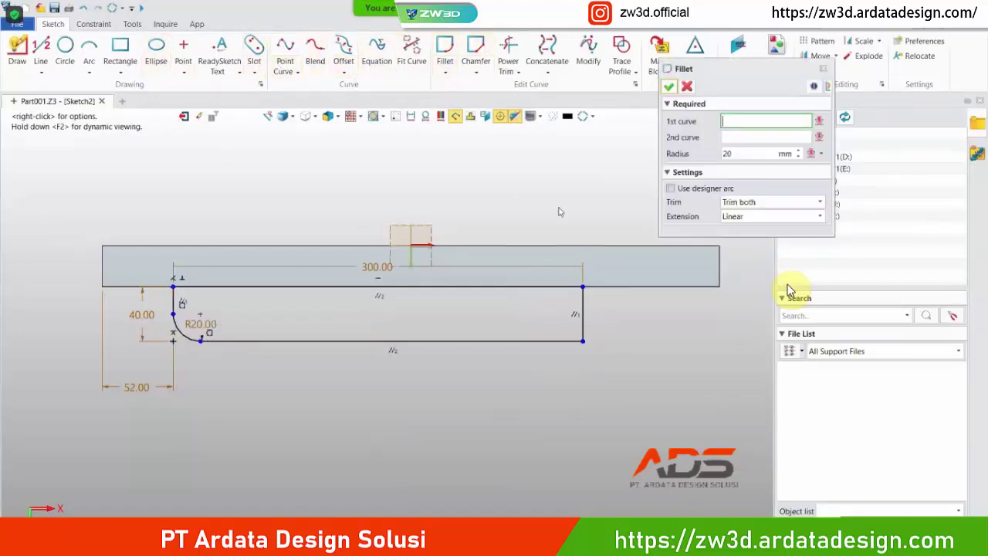
left_click(583, 323)
left_click(567, 339)
left_click(668, 86)
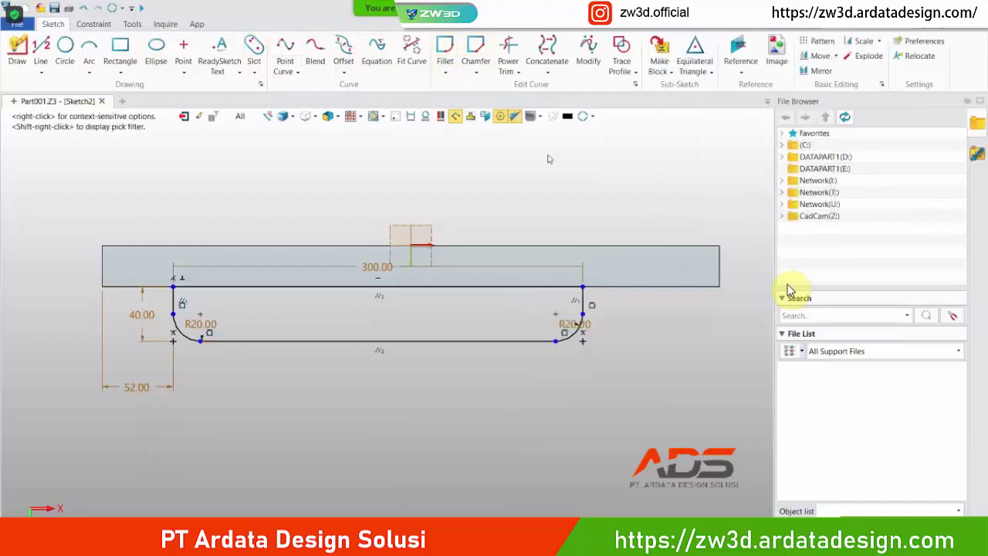
- Draw two 12 mm diameter circles inside the rounded profile, one towards each end, and shift the left circle inward
left_click(65, 47)
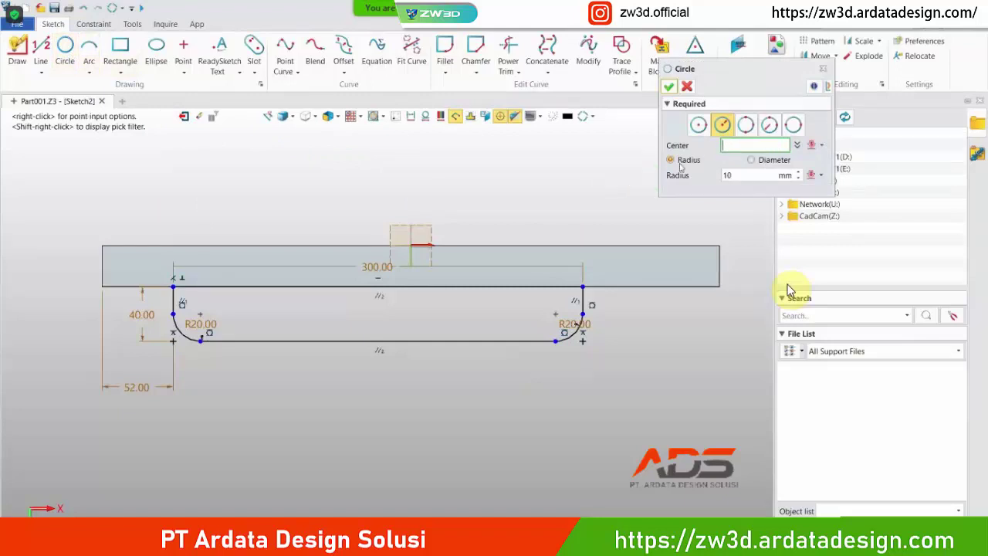
left_click(752, 159)
left_click(739, 175)
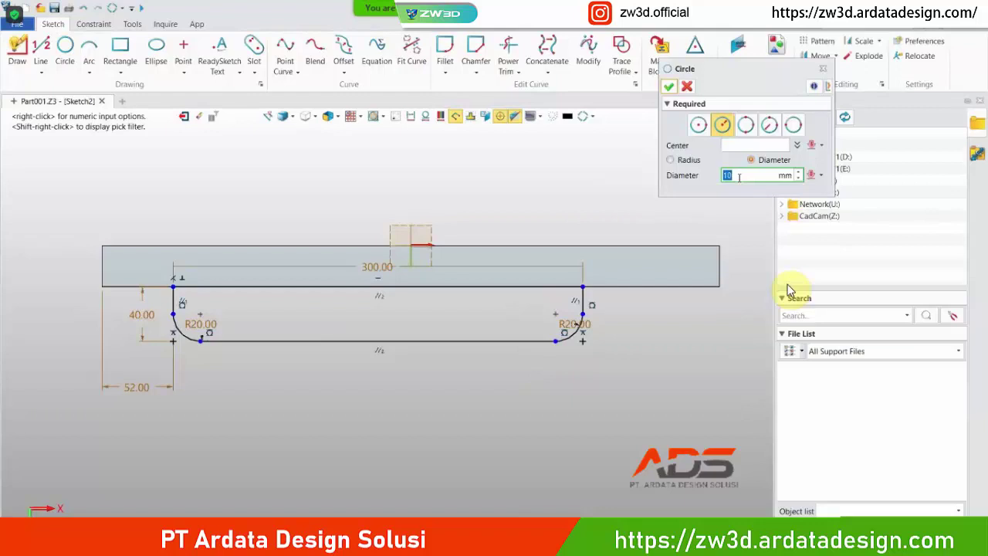
type("12")
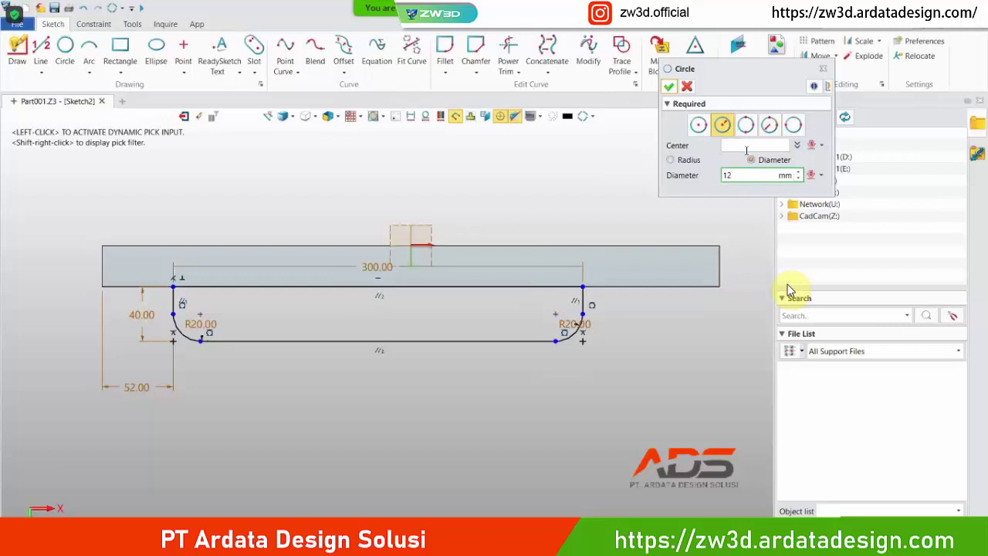
left_click(746, 147)
scroll(217, 320, "up", 3)
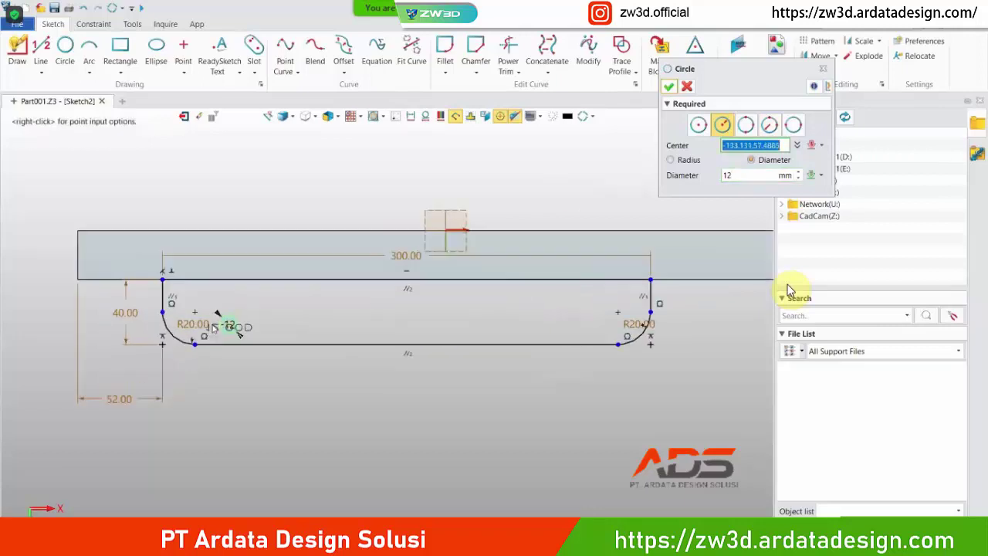
left_click(218, 314)
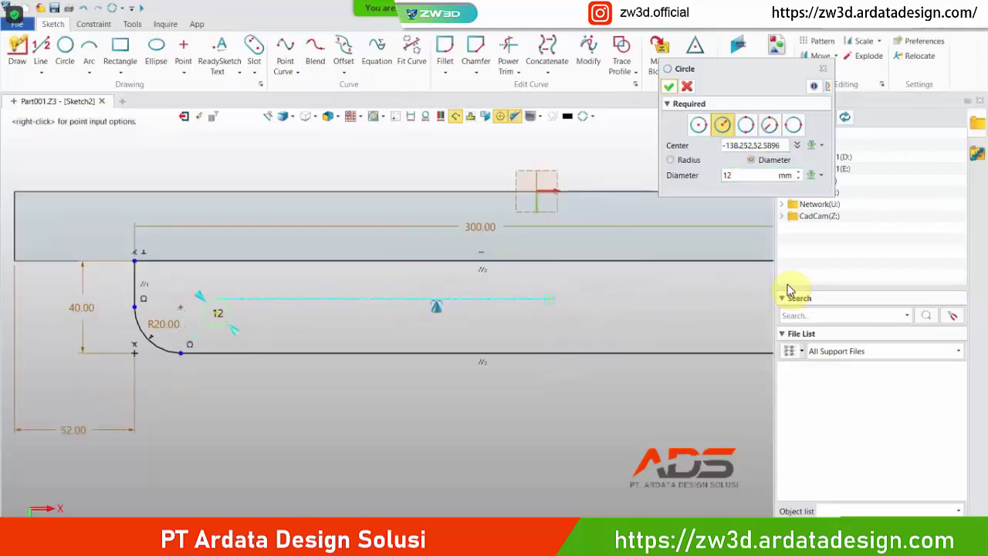
scroll(493, 311, "down", 3)
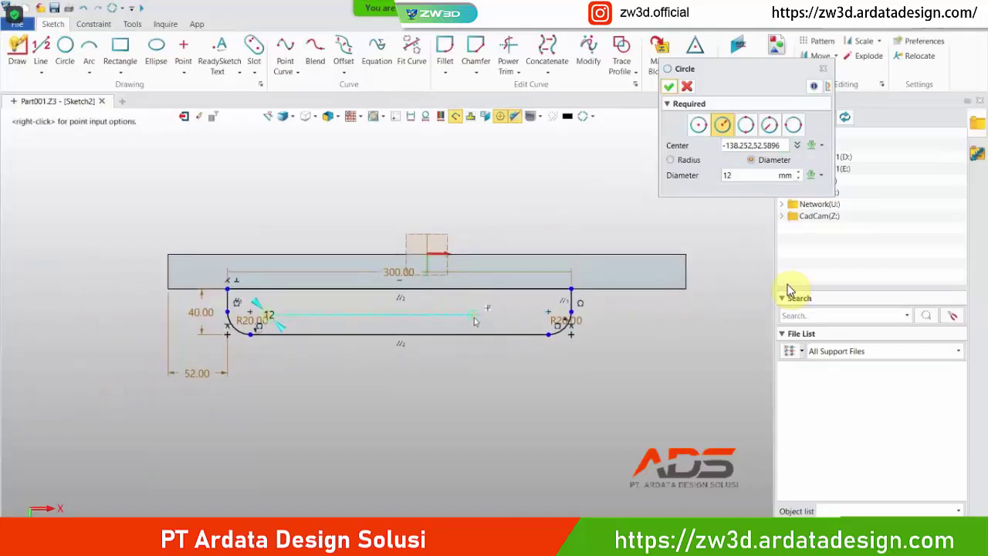
left_click(489, 315)
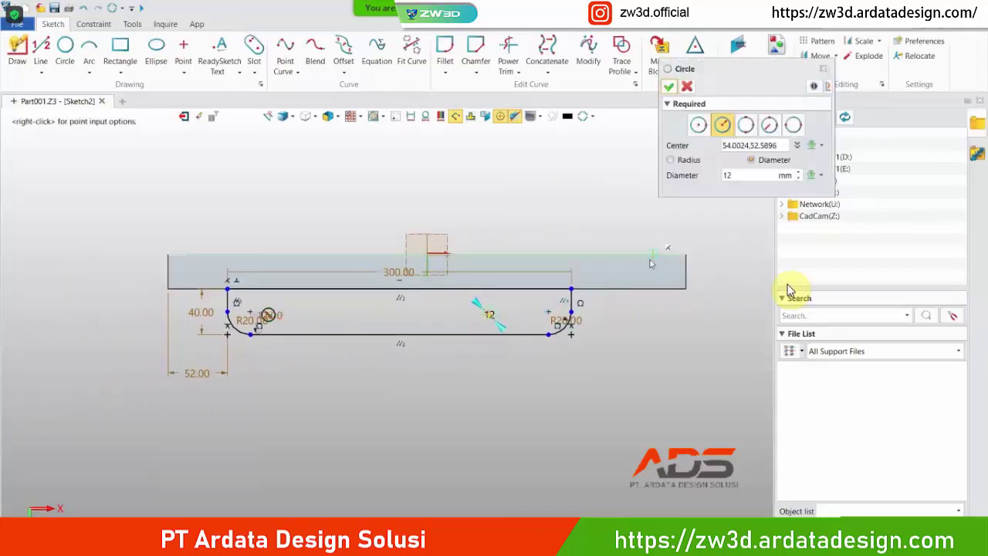
left_click(668, 87)
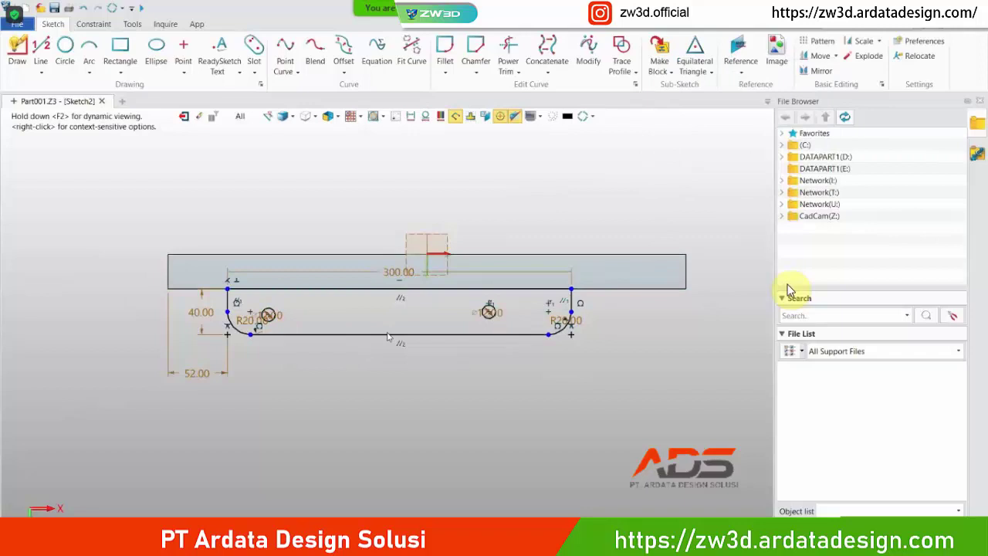
scroll(388, 336, "up", 2)
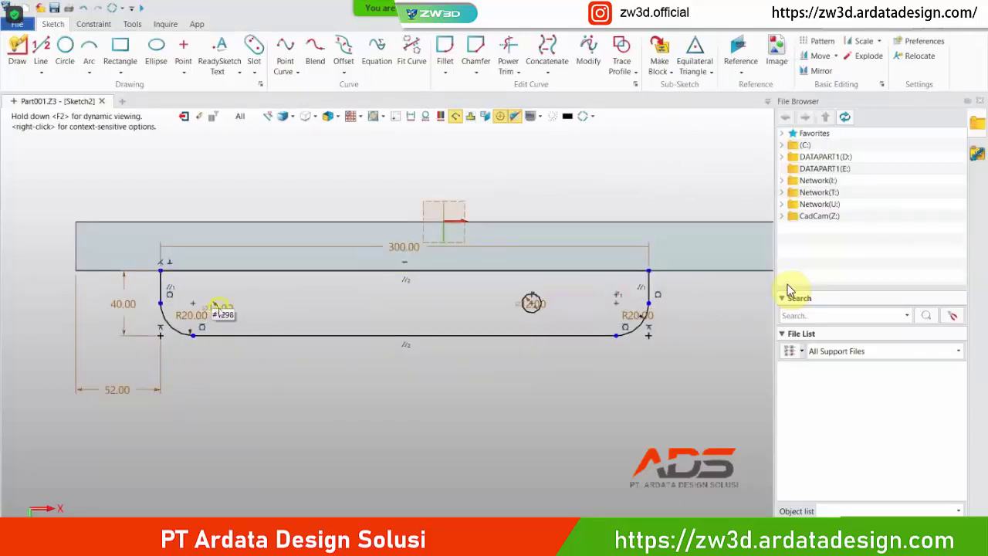
left_click_drag(218, 308, 261, 298)
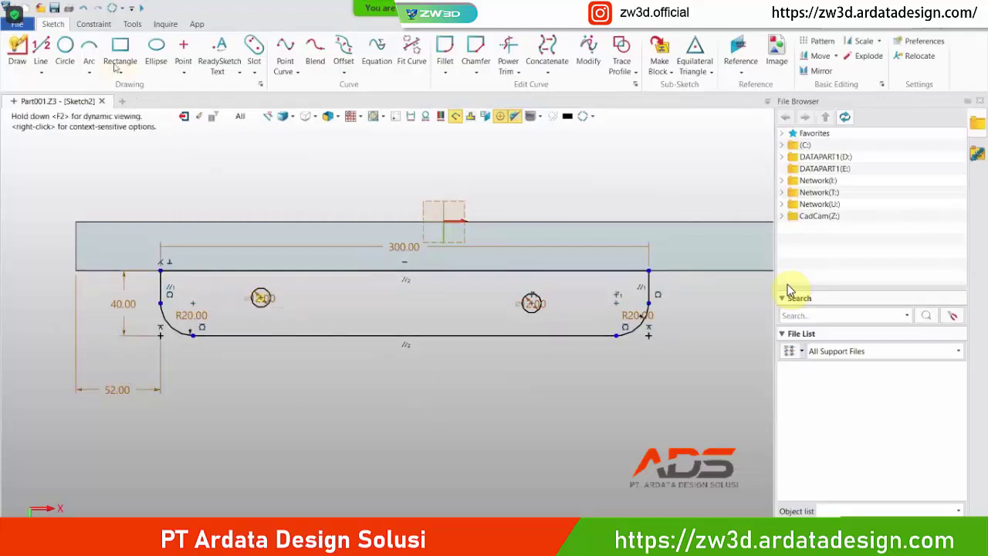
left_click(95, 24)
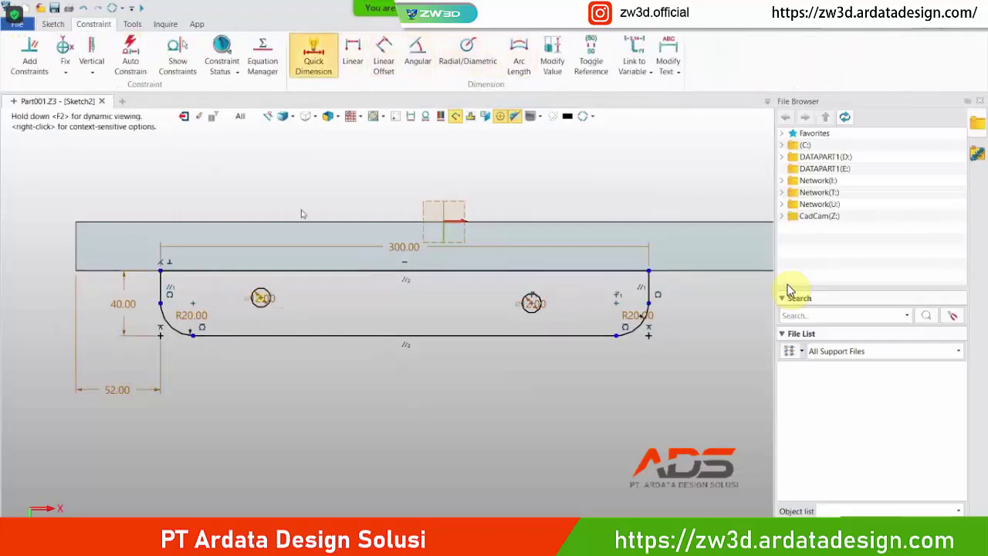
left_click(313, 59)
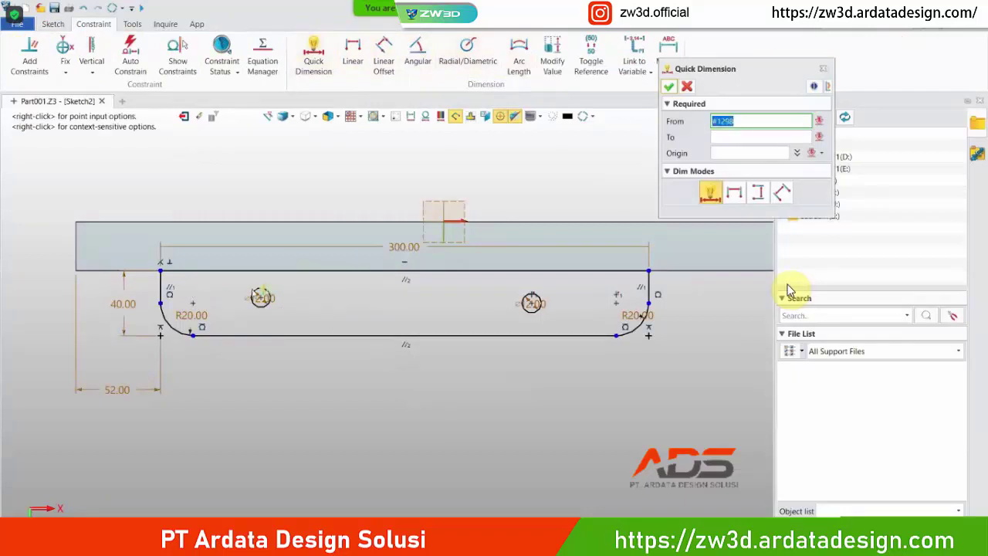
left_click(160, 284)
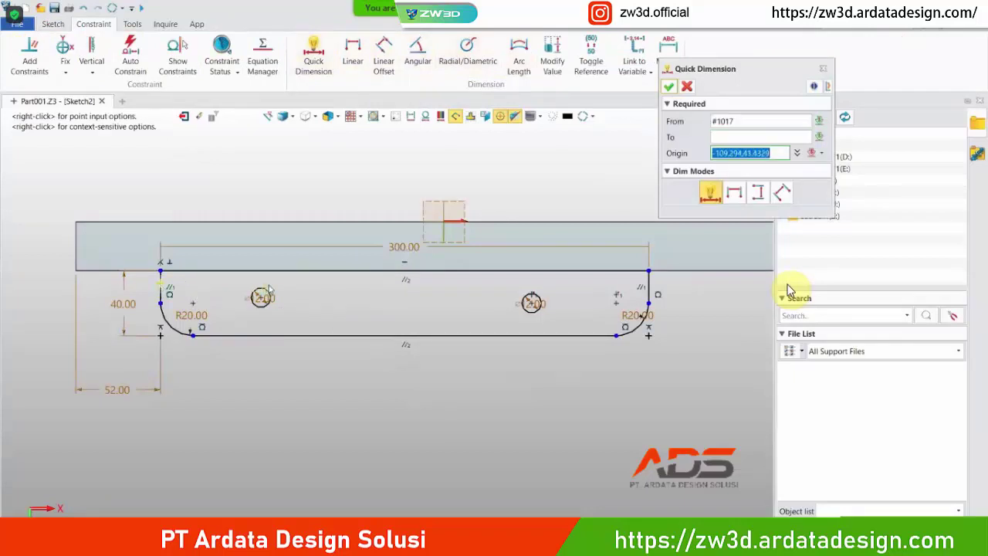
left_click(264, 289)
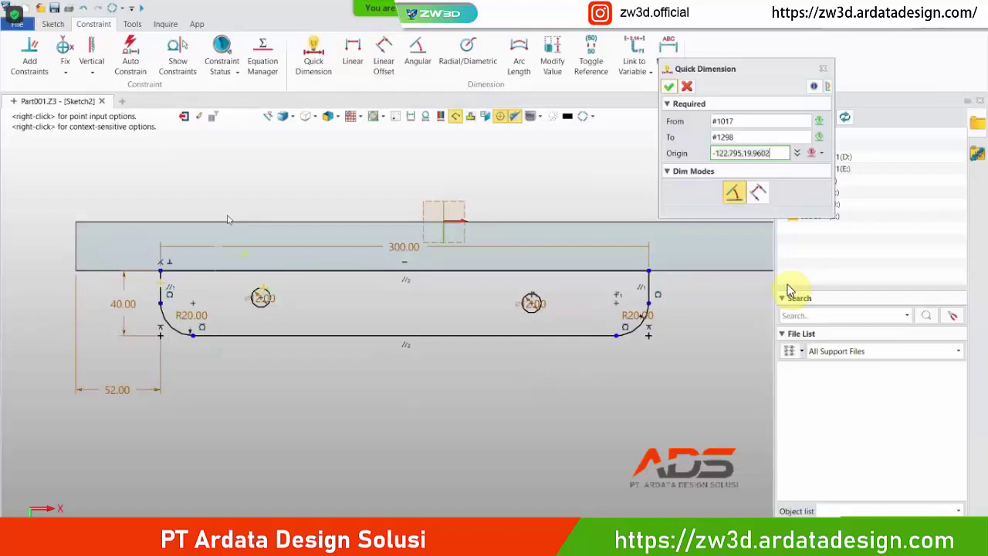
key("Escape")
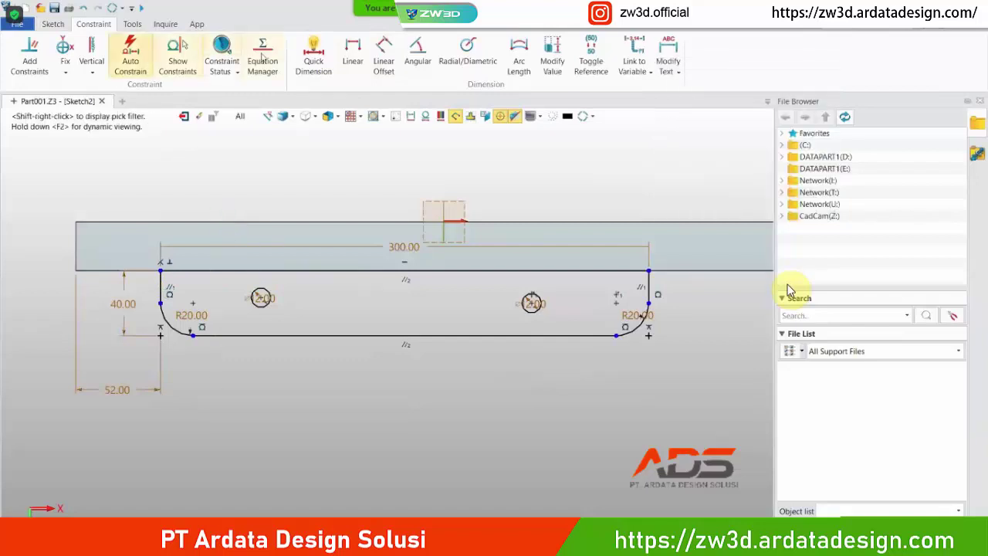
- Dimension the horizontal distance between the profile's left side and the left circle's centre as 20 mm
left_click(314, 57)
left_click(160, 284)
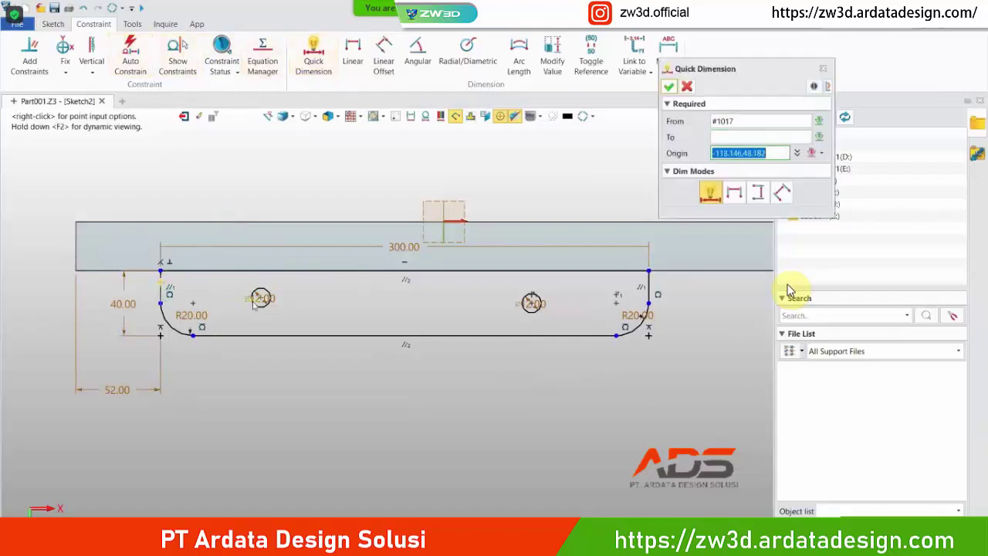
left_click(262, 298)
left_click(214, 155)
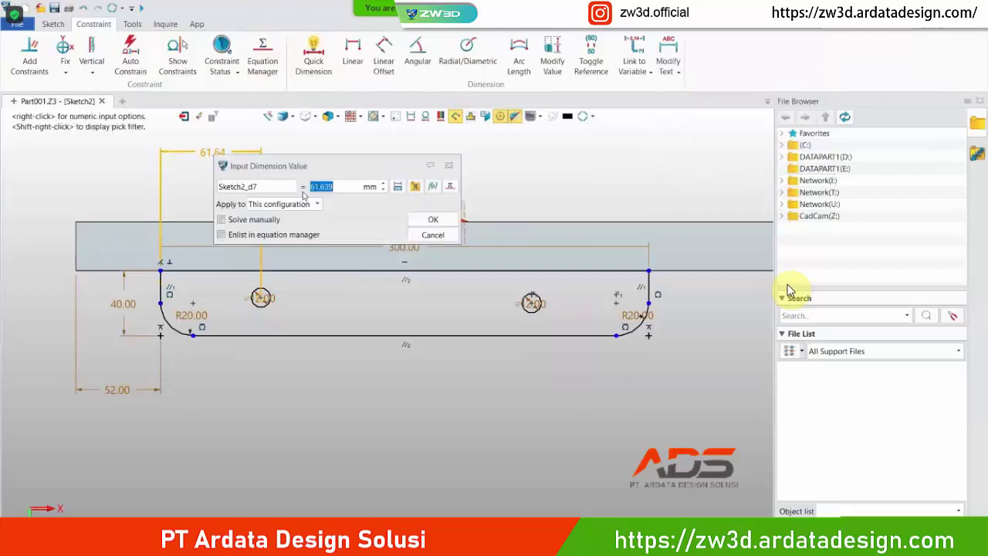
type("20")
key("Return")
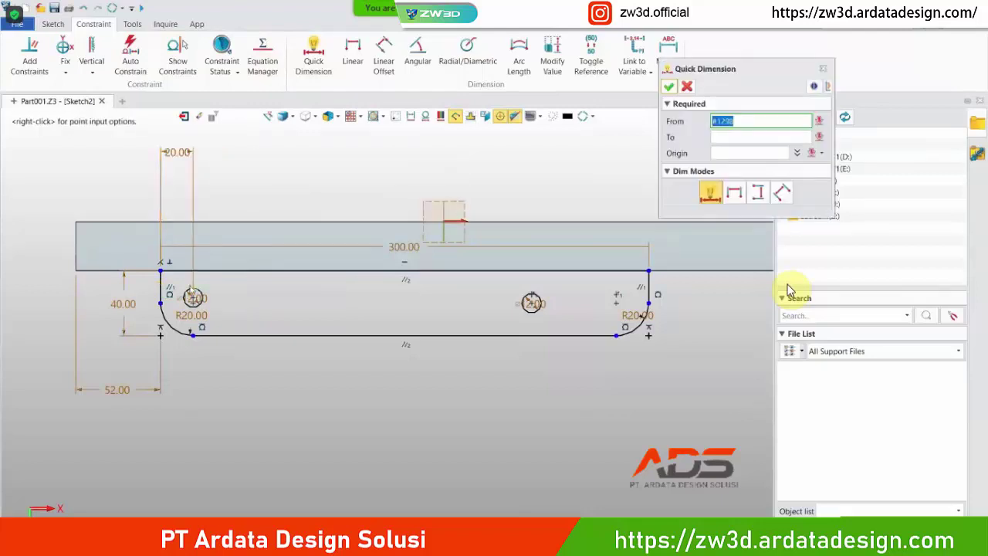
- Dimension the vertical distance between the left circle's centre and the profile's upper edge as 25 mm
left_click(190, 298)
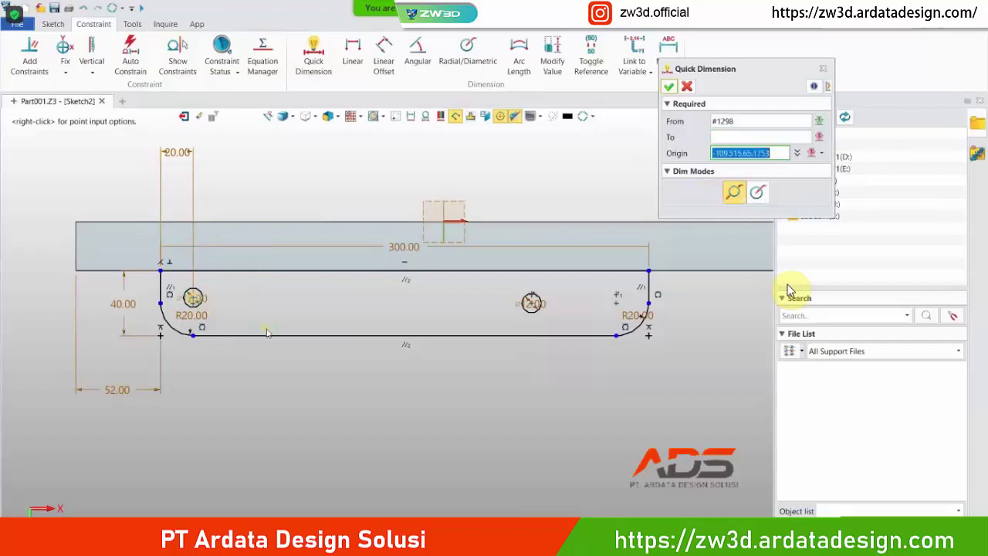
left_click(269, 275)
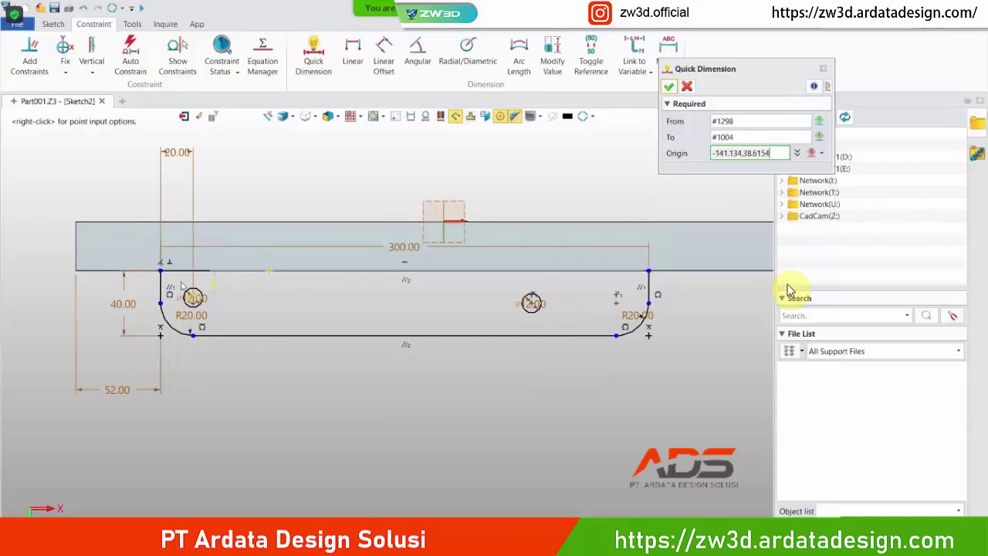
left_click(43, 283)
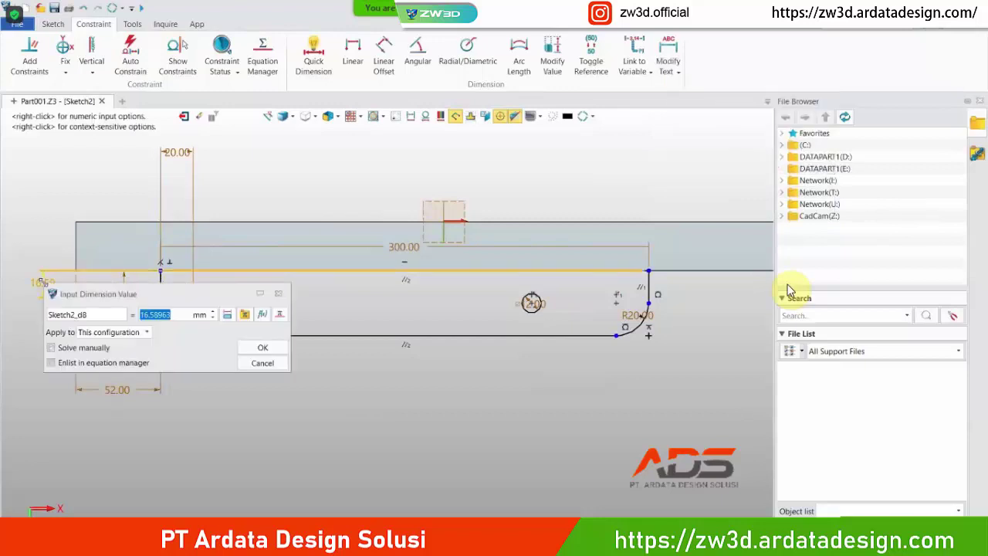
type("25")
key("Return")
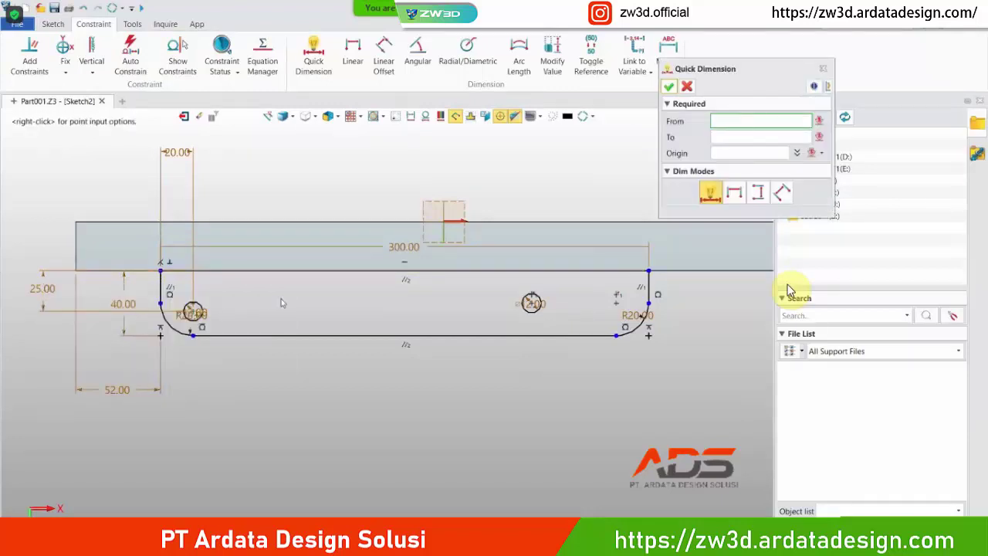
left_click(539, 301)
left_click(531, 306)
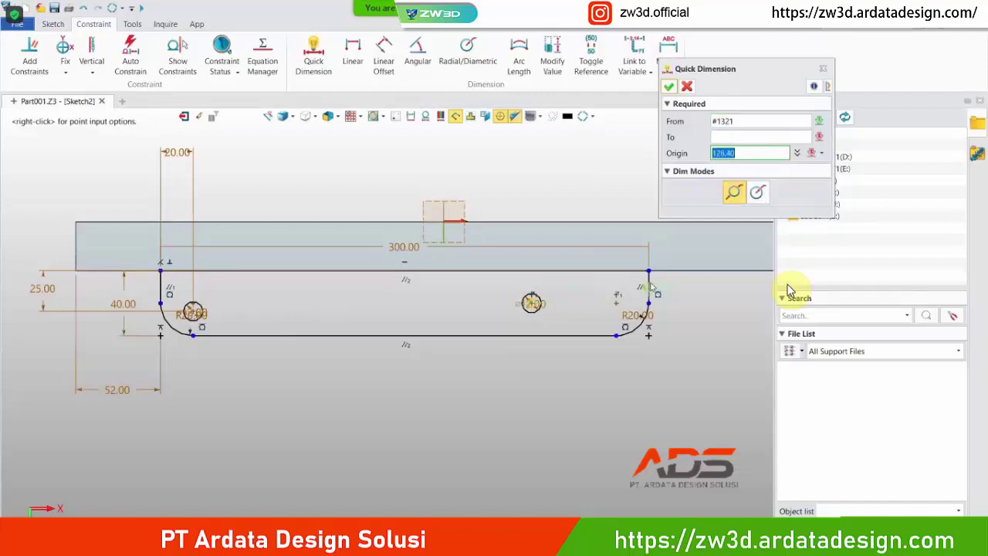
left_click(650, 286)
key("Escape")
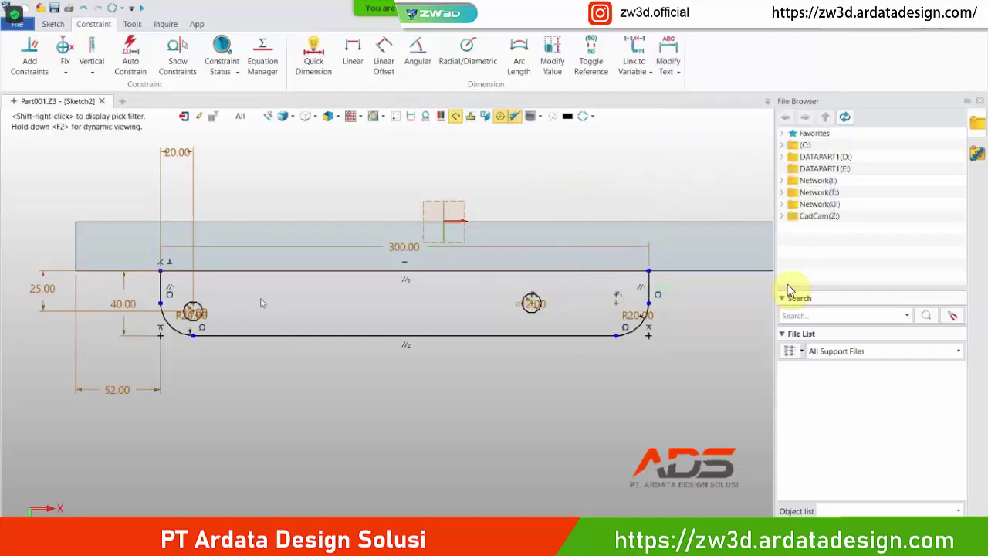
- Dimension the horizontal distance between the centres of the left and right circles as 260 mm
left_click(316, 56)
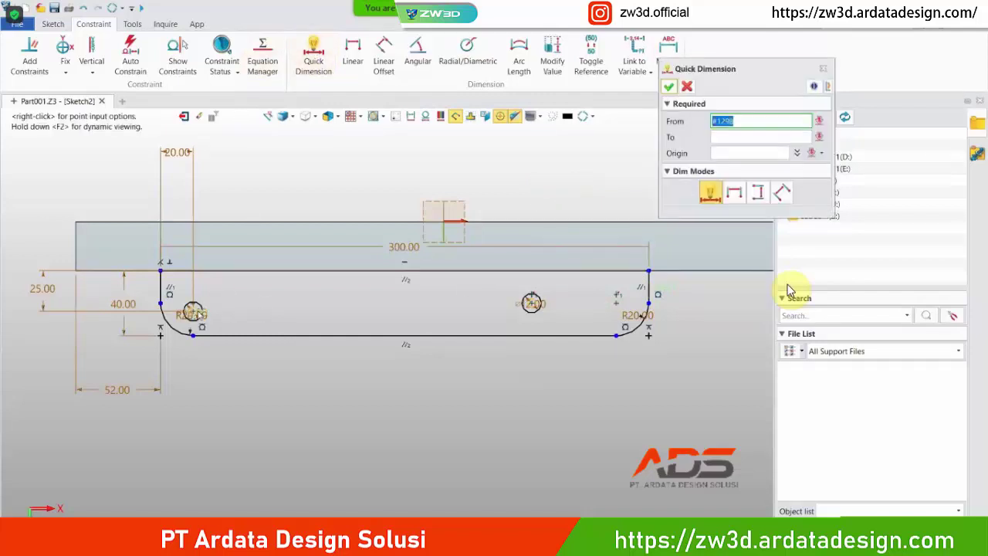
left_click(193, 312)
left_click(531, 303)
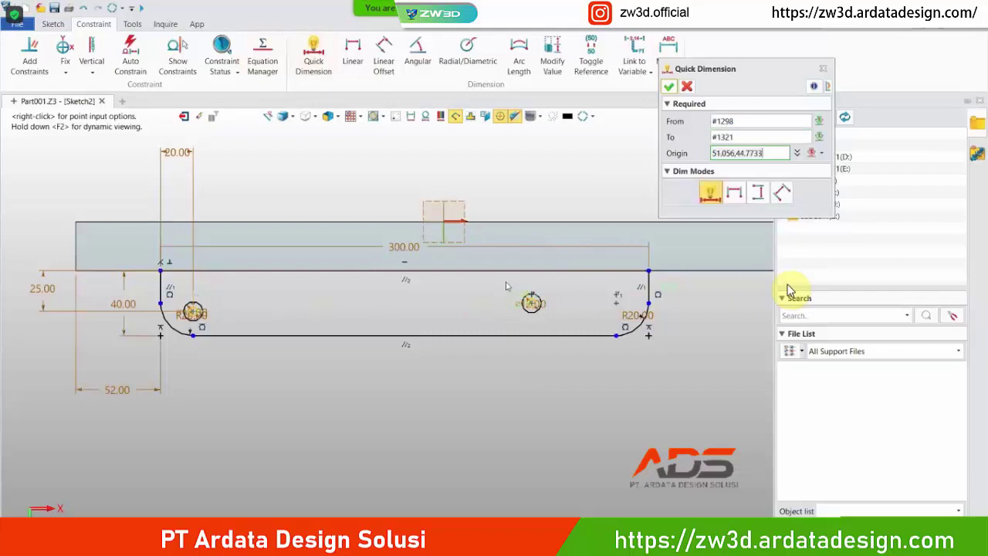
left_click(361, 157)
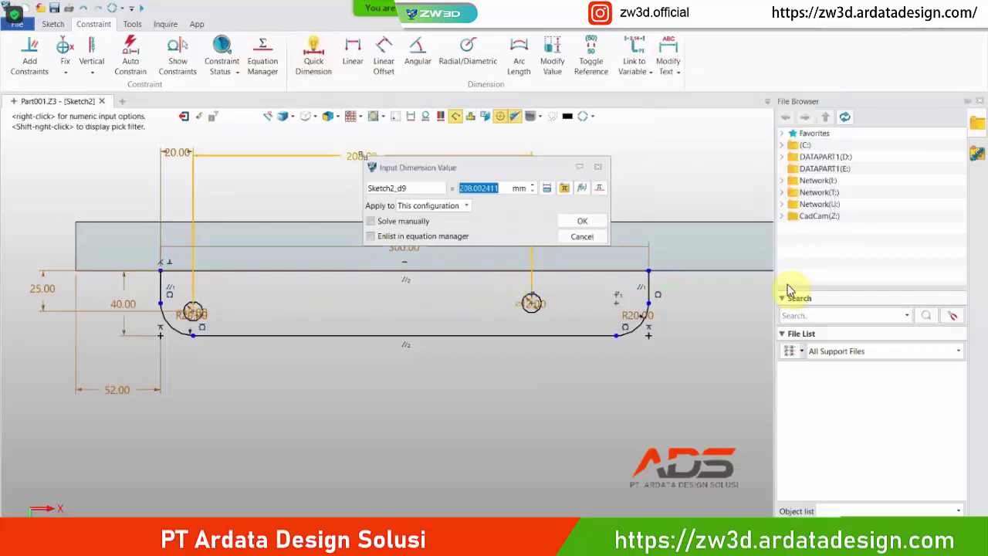
type("260")
key("Return")
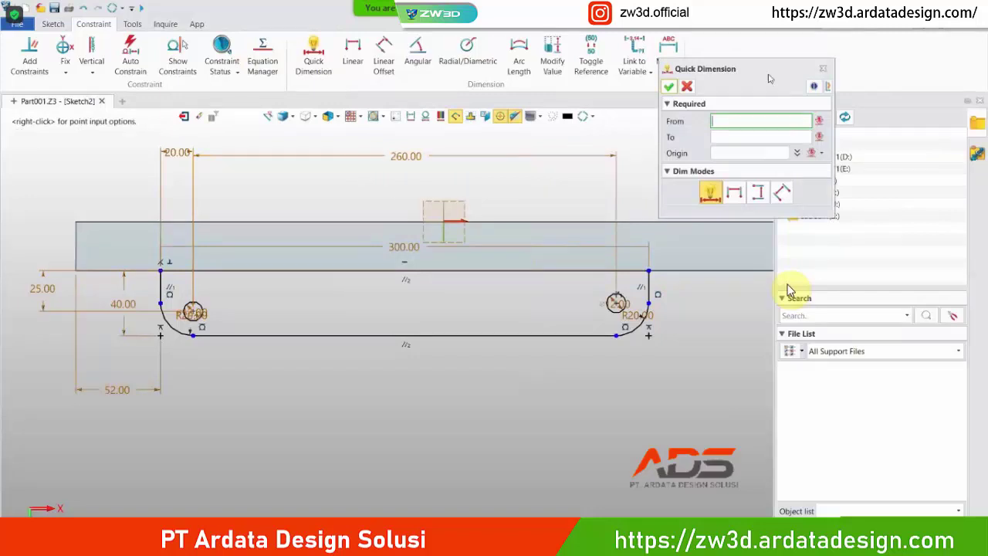
left_click(687, 87)
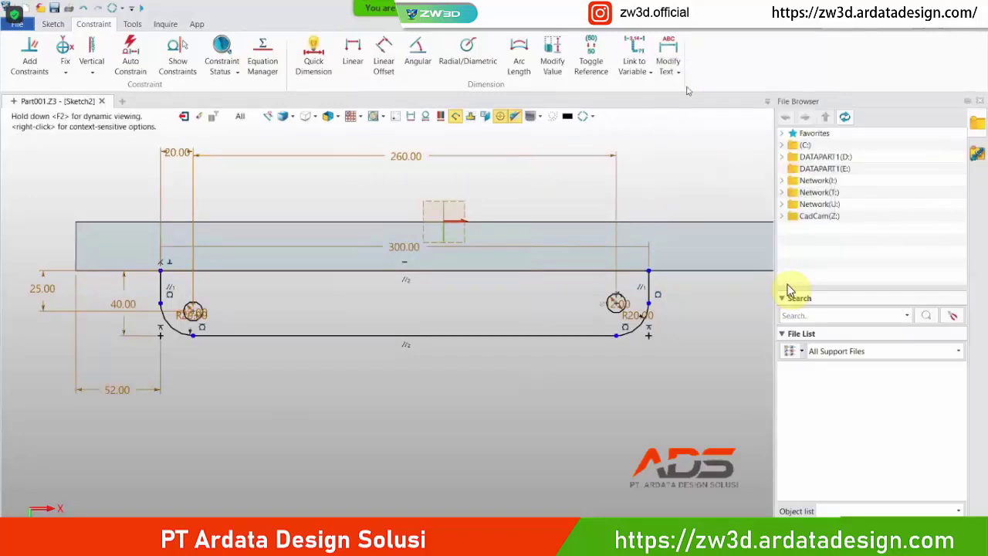
- Change the spacing between the two circles to 250 mm and return it to 260 mm
double_click(401, 158)
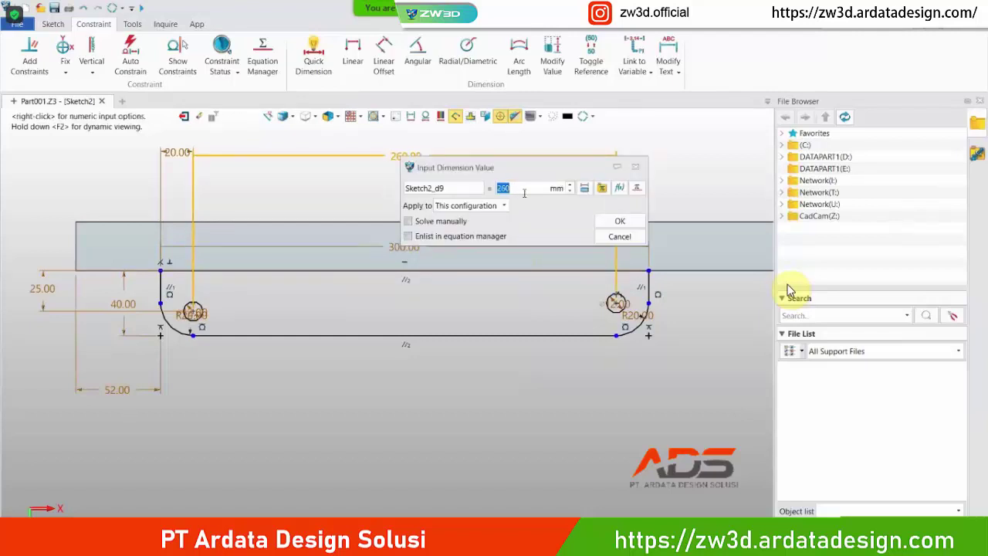
type("25")
key("Return")
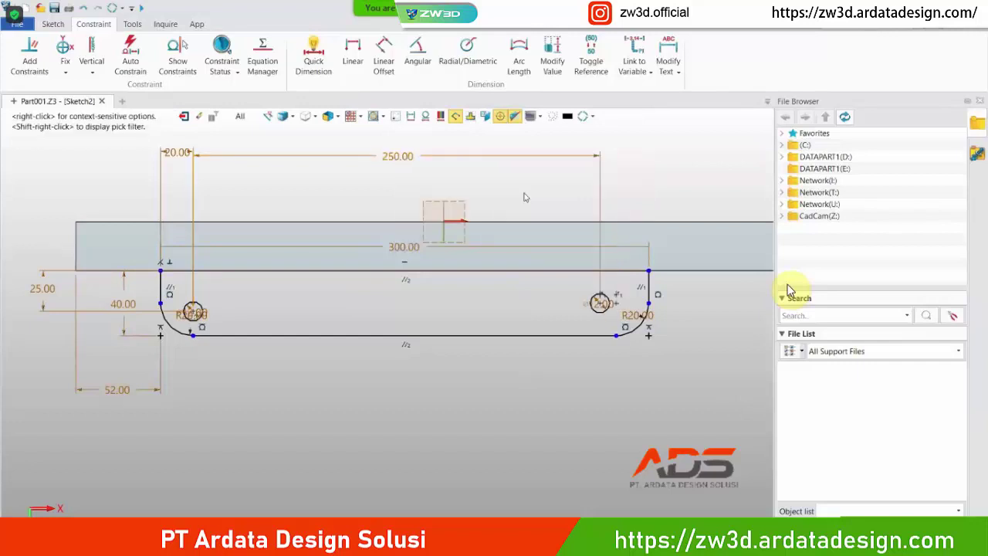
double_click(395, 157)
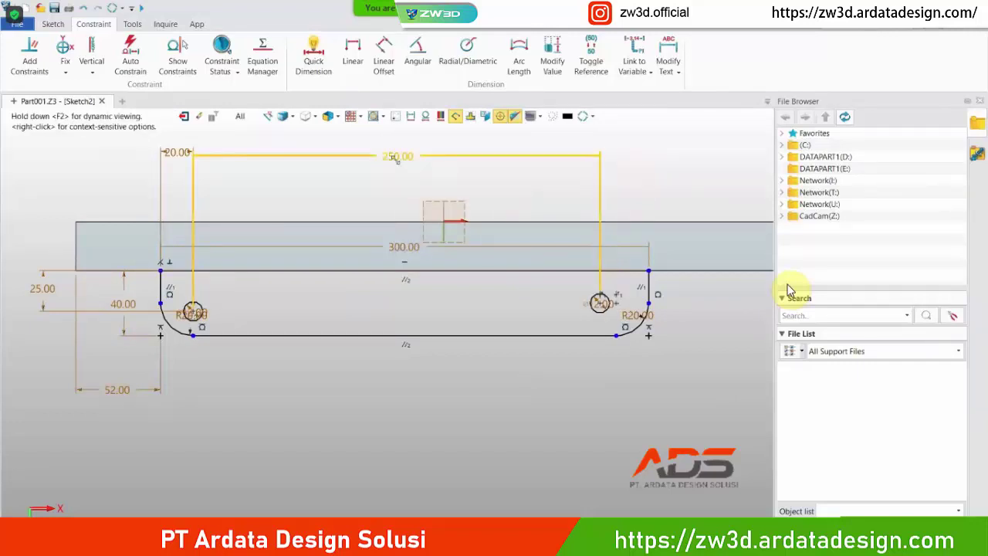
type("260")
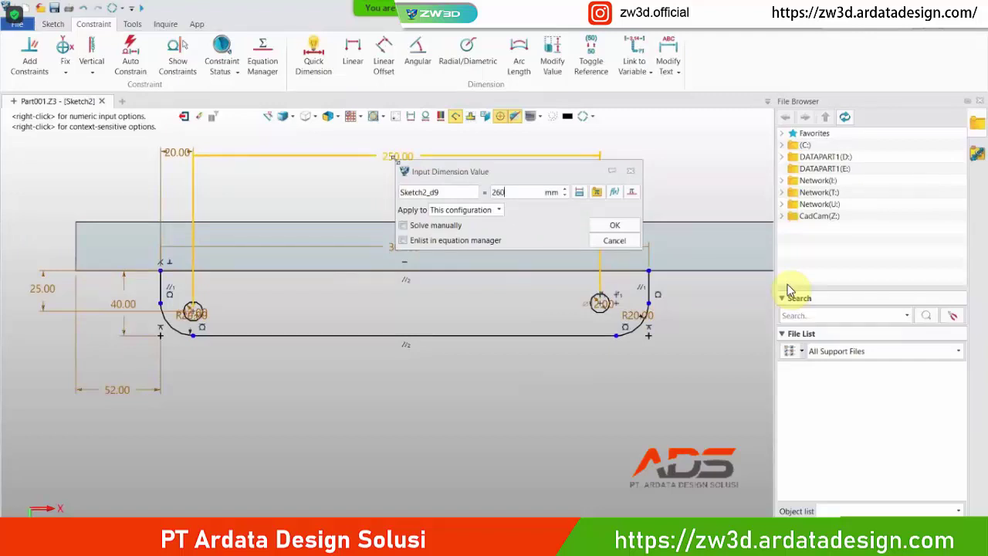
key("Return")
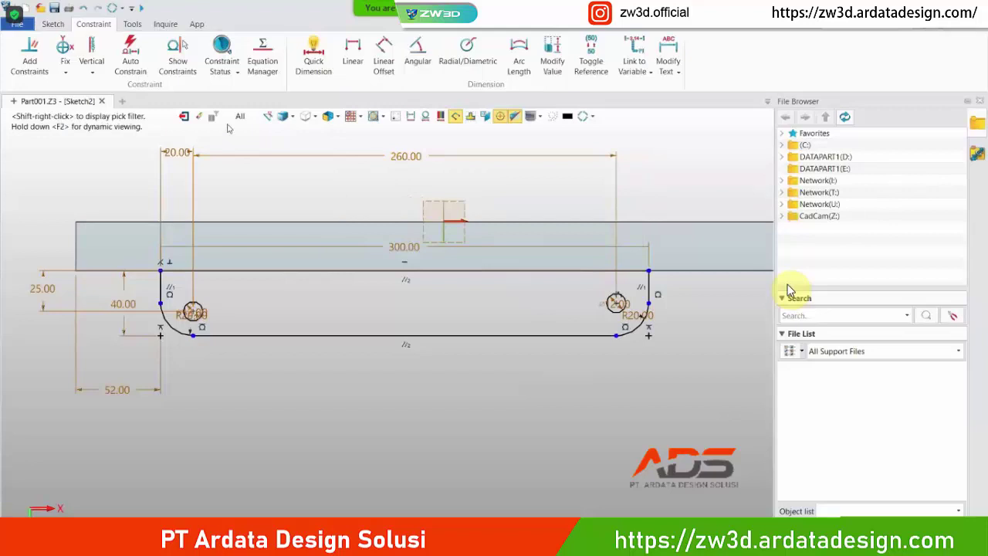
left_click(311, 59)
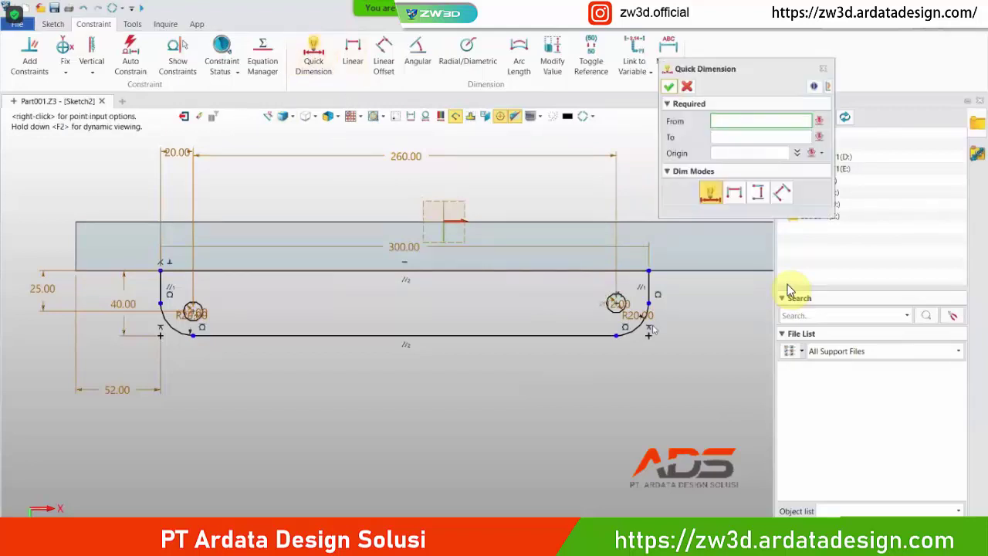
scroll(654, 329, "down", 2)
scroll(653, 329, "up", 3)
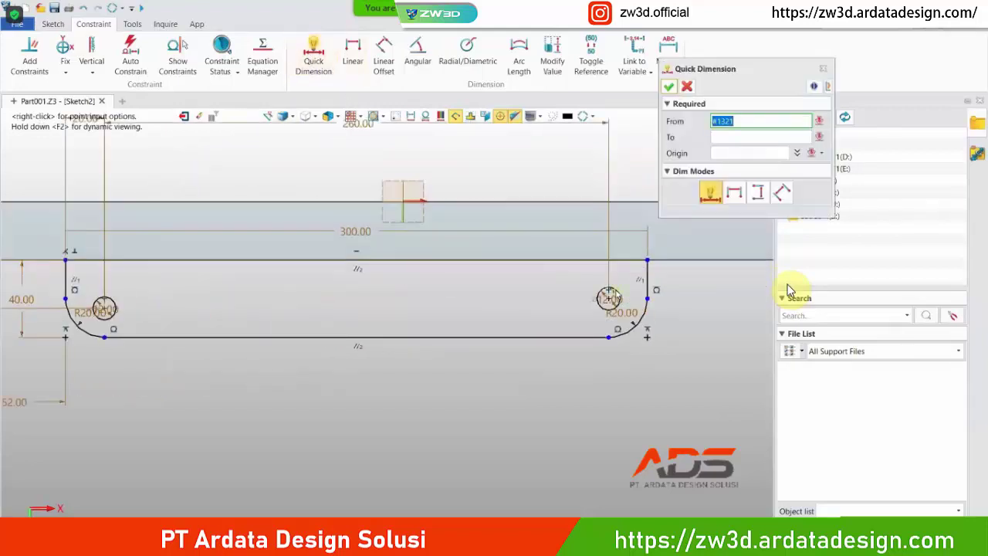
key("Escape")
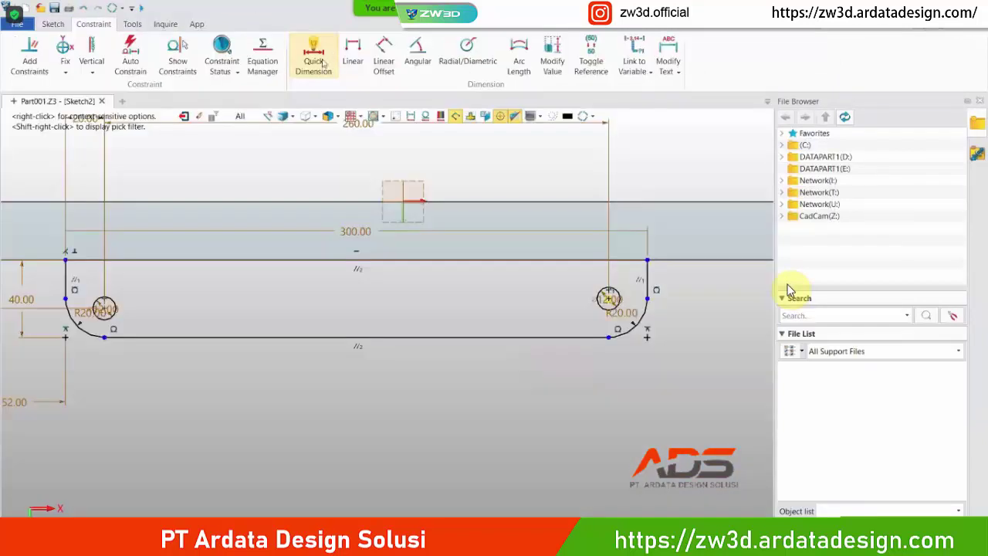
- Try to dimension the right circle's vertical distance from the profile's upper edge as 25 mm, and delete that dimension
left_click(322, 63)
left_click(609, 298)
left_click(629, 260)
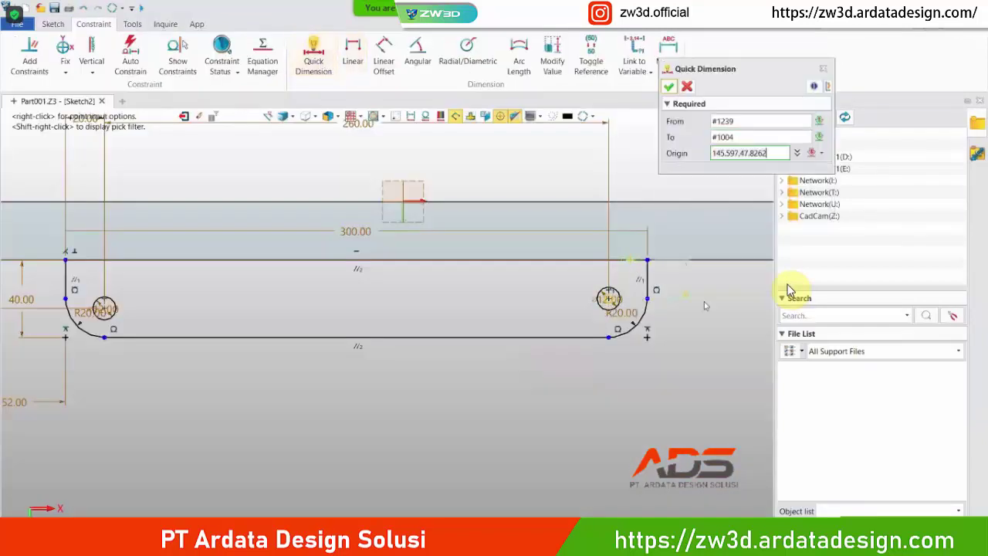
left_click(714, 292)
type("25")
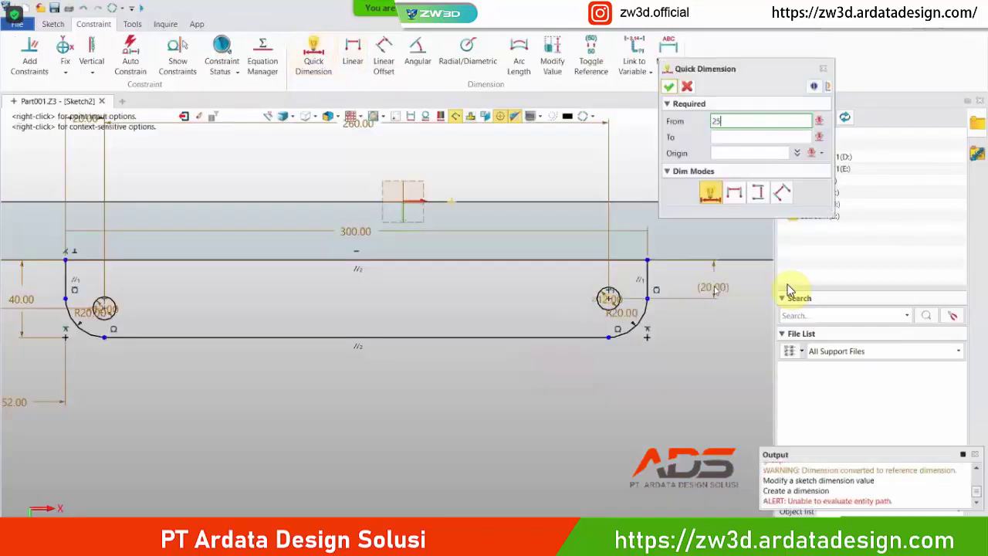
key("Return")
left_click(687, 86)
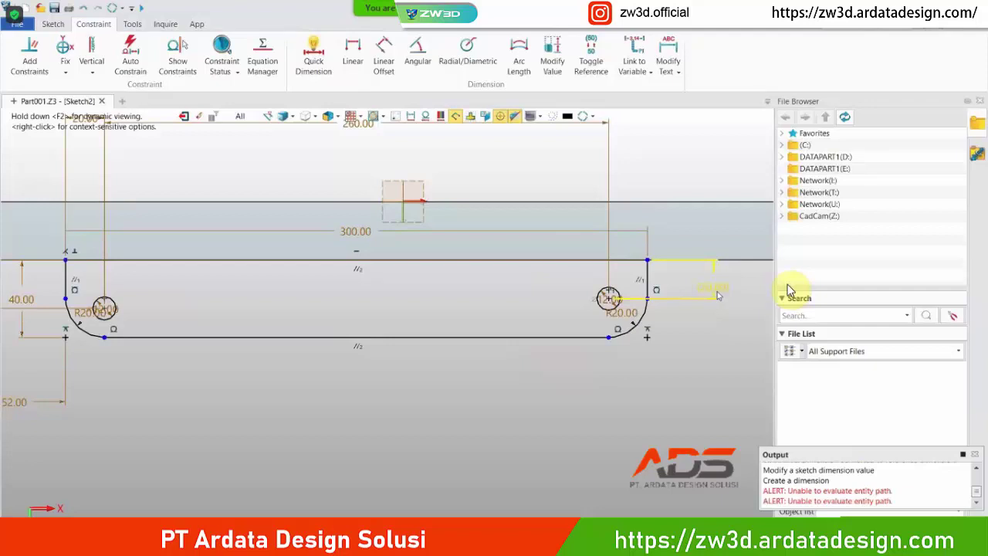
left_click(717, 296)
key("Delete")
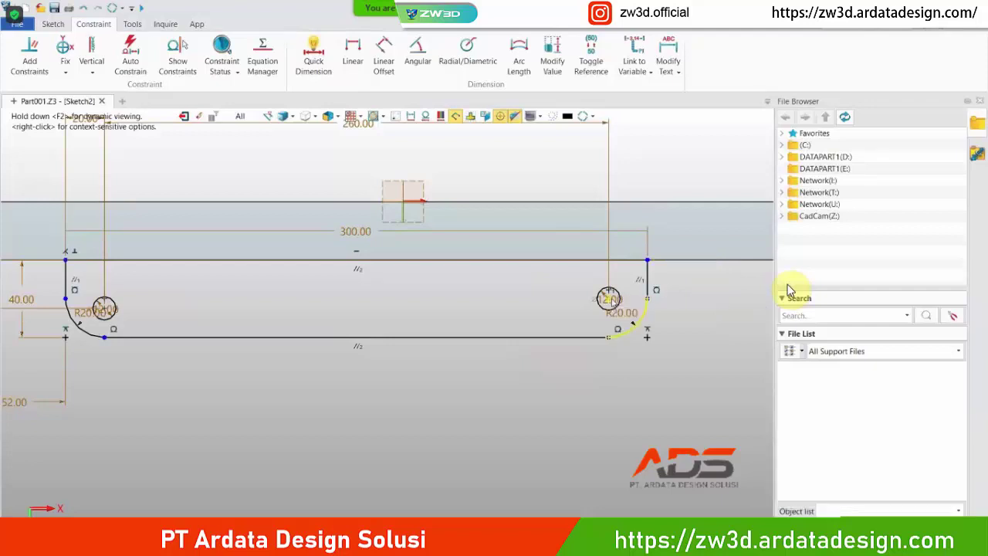
- Delete the right 12 mm circle near the profile's lower-right rounded corner
scroll(630, 308, "up", 1)
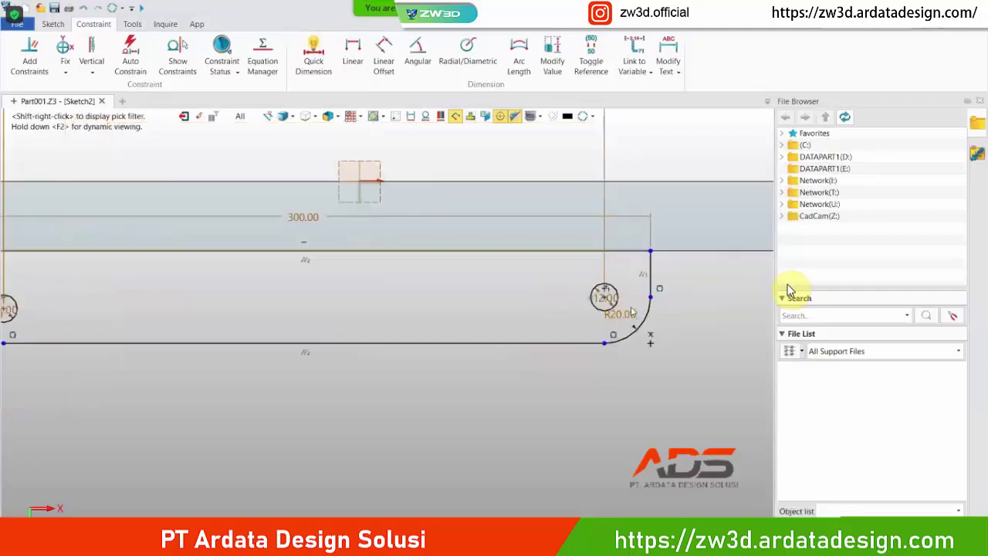
scroll(632, 311, "up", 3)
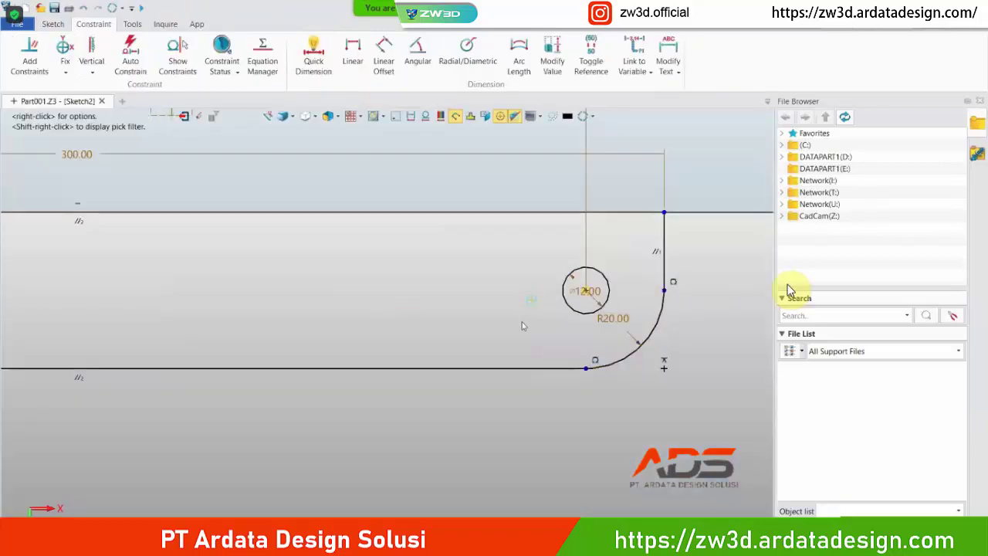
key("Escape")
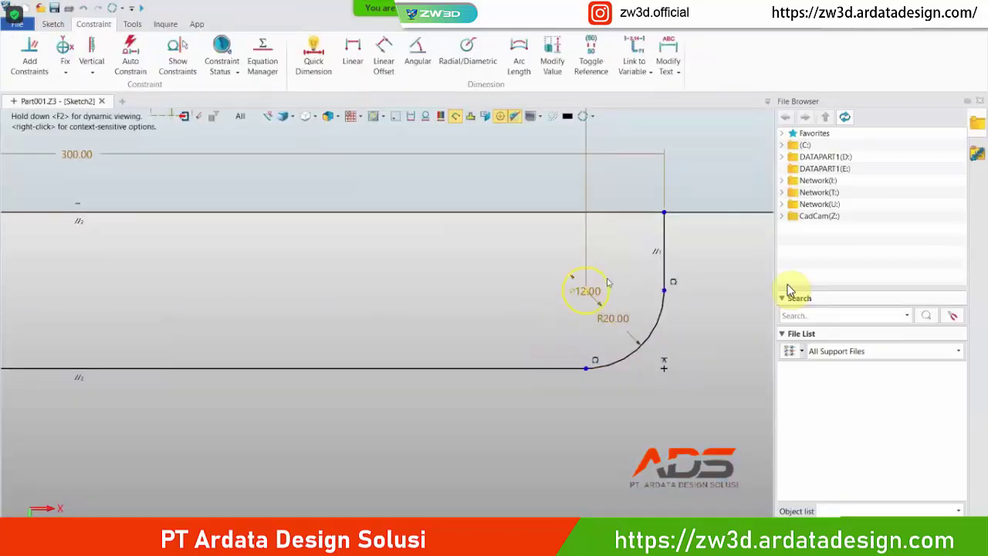
key("Delete")
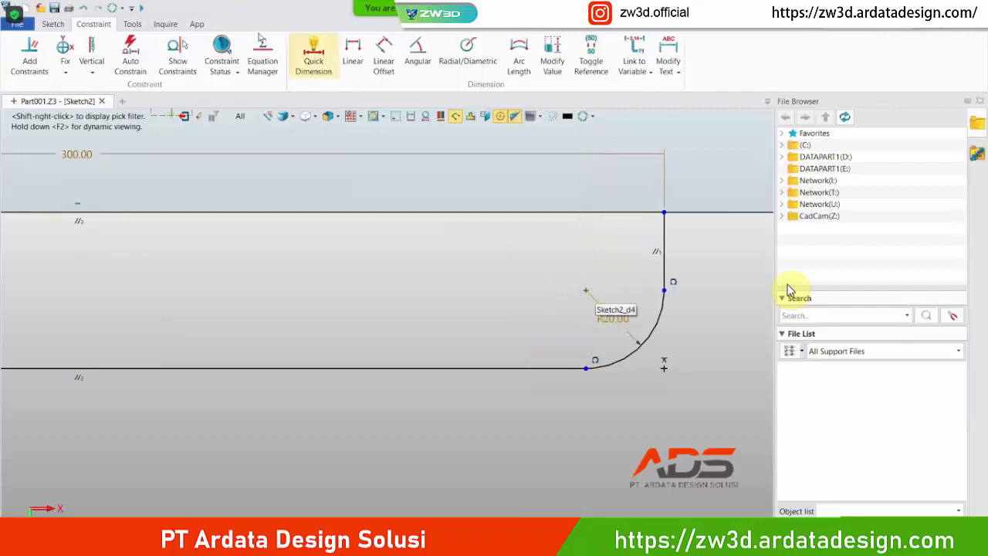
- Draw a 12 mm diameter circle inside the profile near its right rounded corner, level with the left circle, centred at about 82.3, 55
left_click(52, 24)
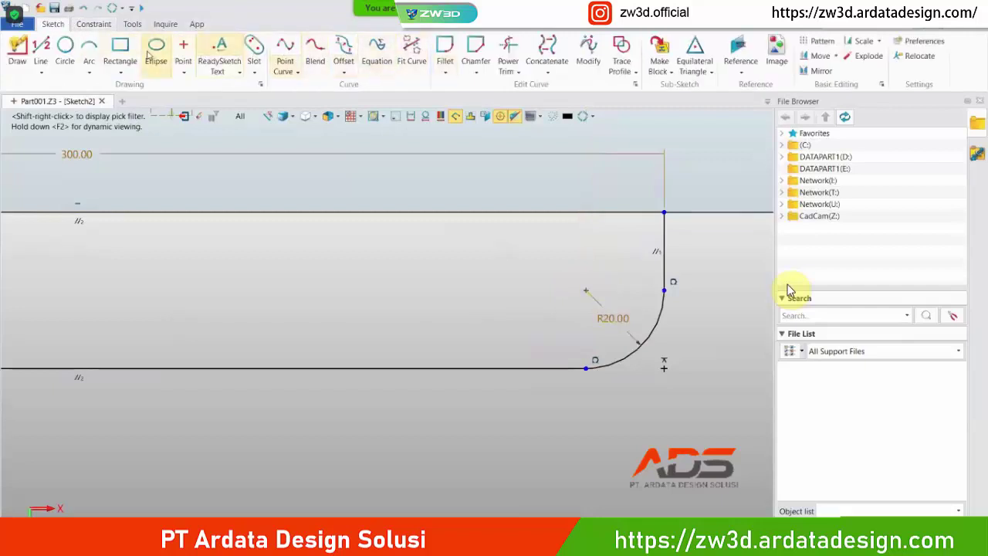
left_click(65, 48)
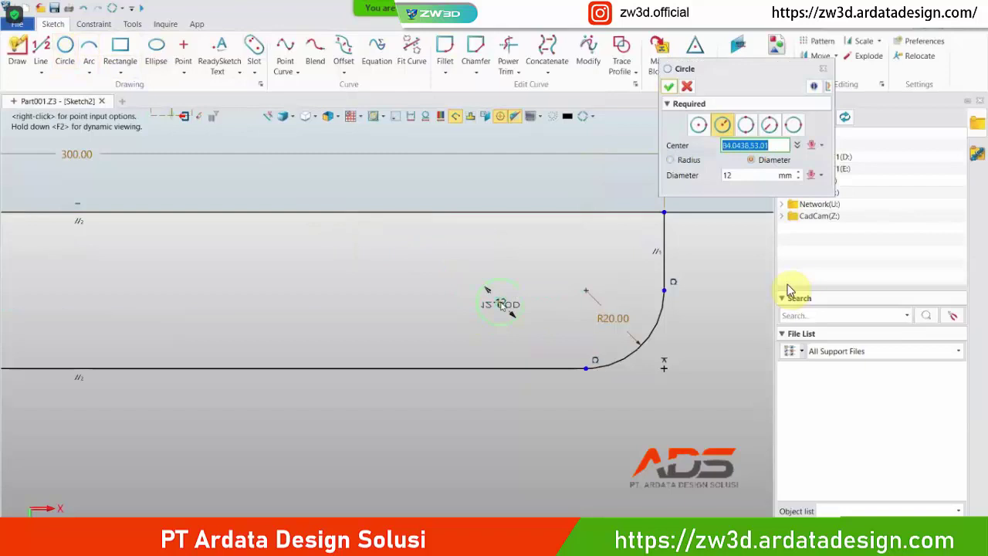
left_click(494, 312)
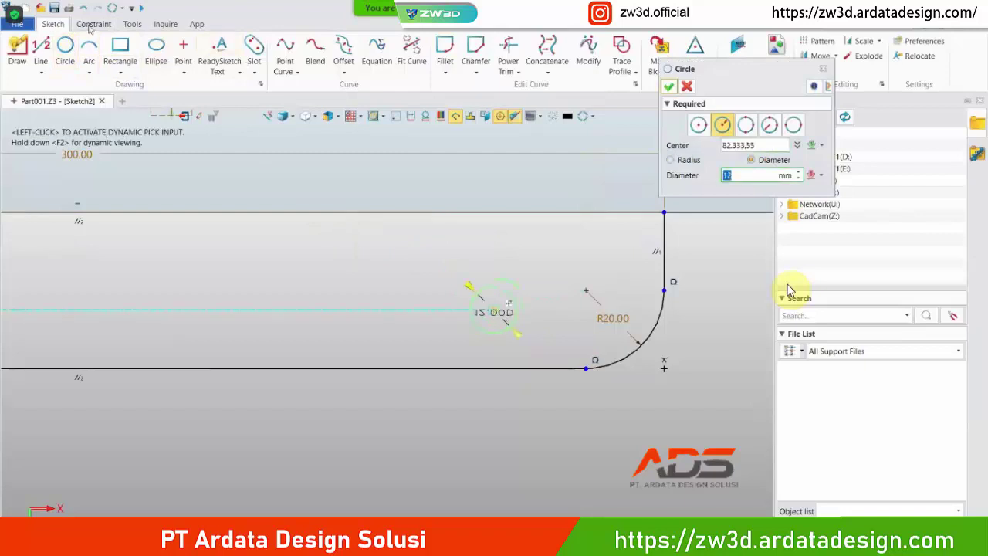
key("Return")
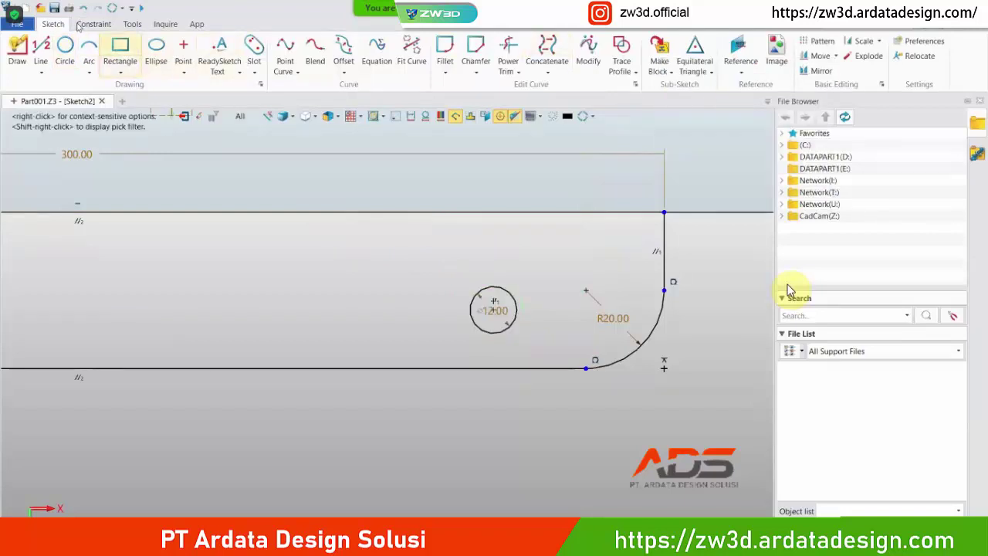
- Dimension the horizontal distance between the two circle centres as 260 mm and exit the sketch
left_click(94, 24)
left_click(313, 57)
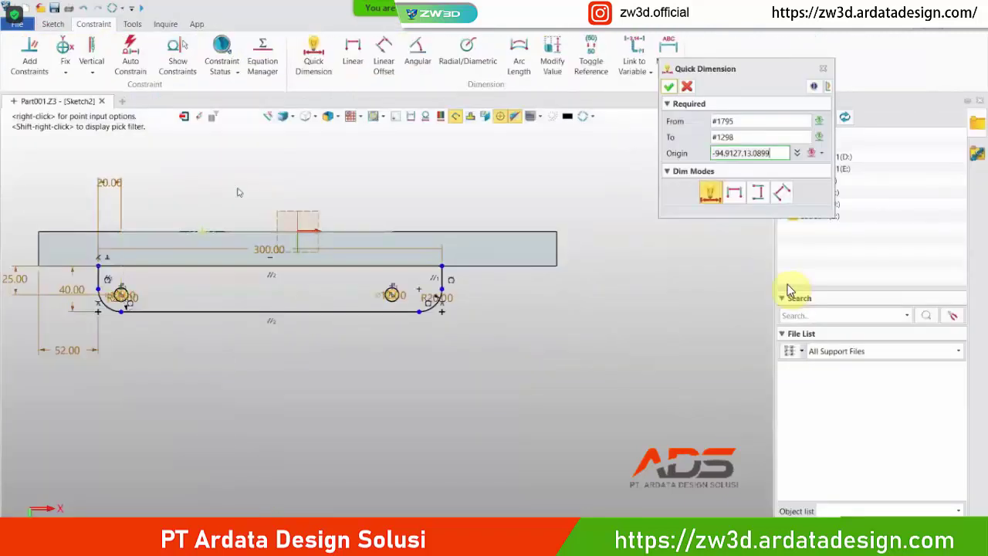
left_click(268, 182)
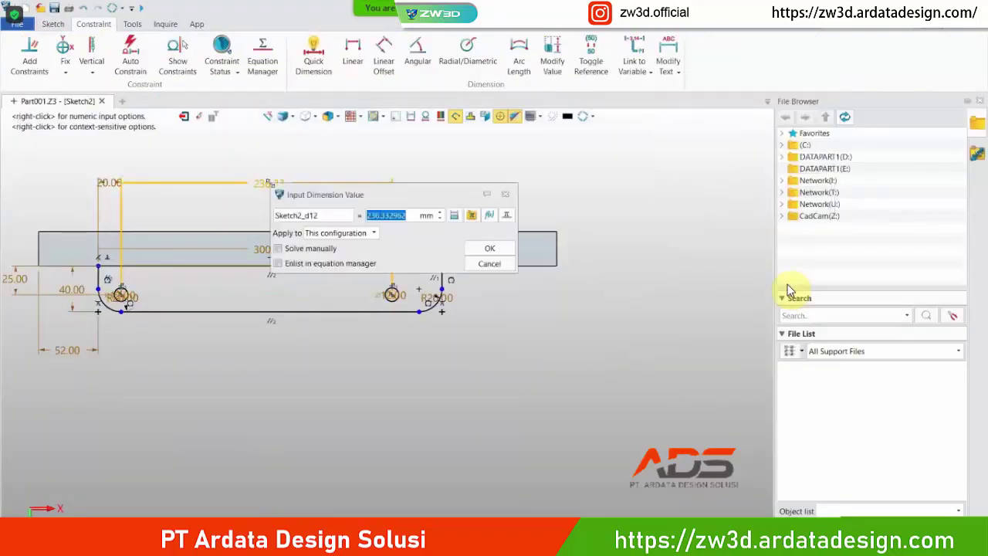
type("260")
key("Return")
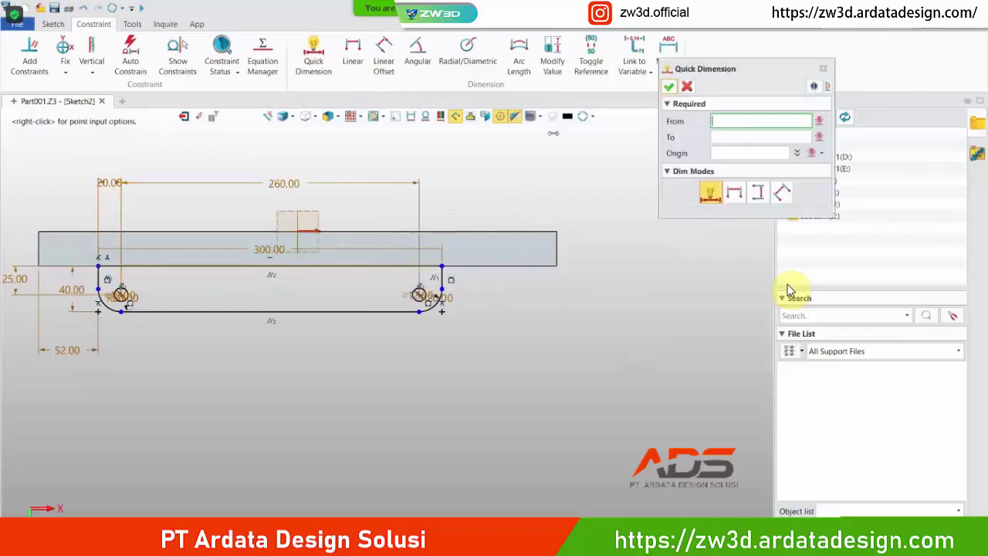
left_click(668, 86)
scroll(372, 298, "up", 3)
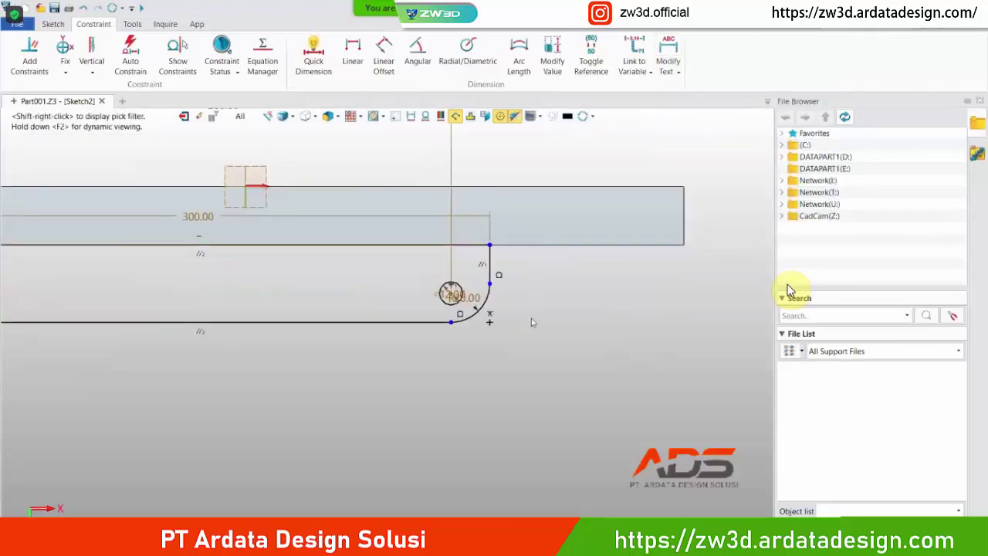
scroll(539, 334, "down", 1)
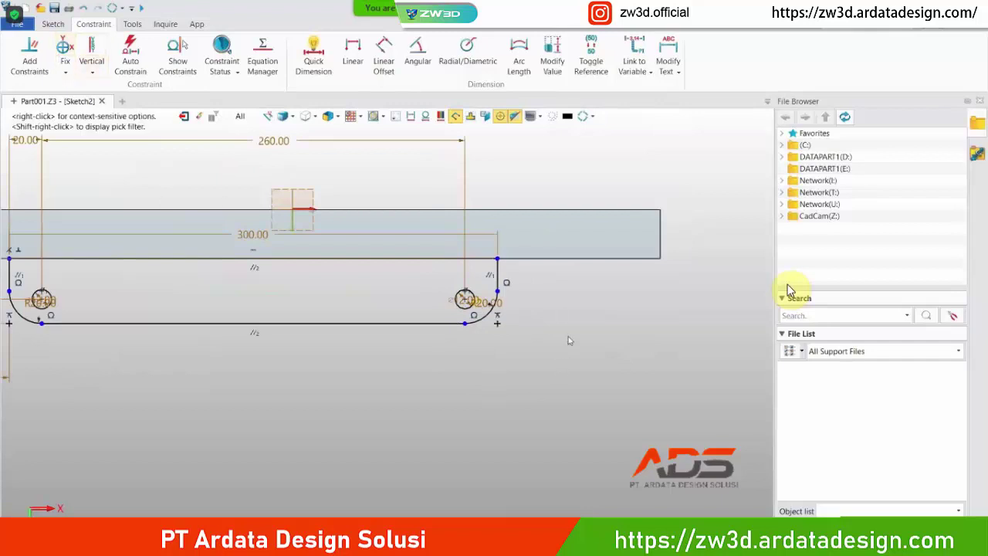
scroll(569, 341, "down", 1)
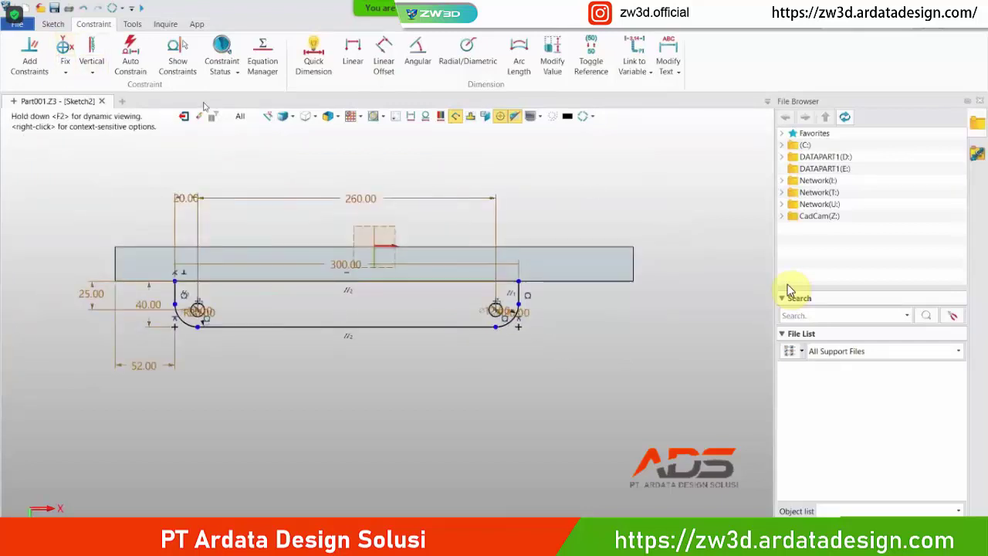
left_click(184, 117)
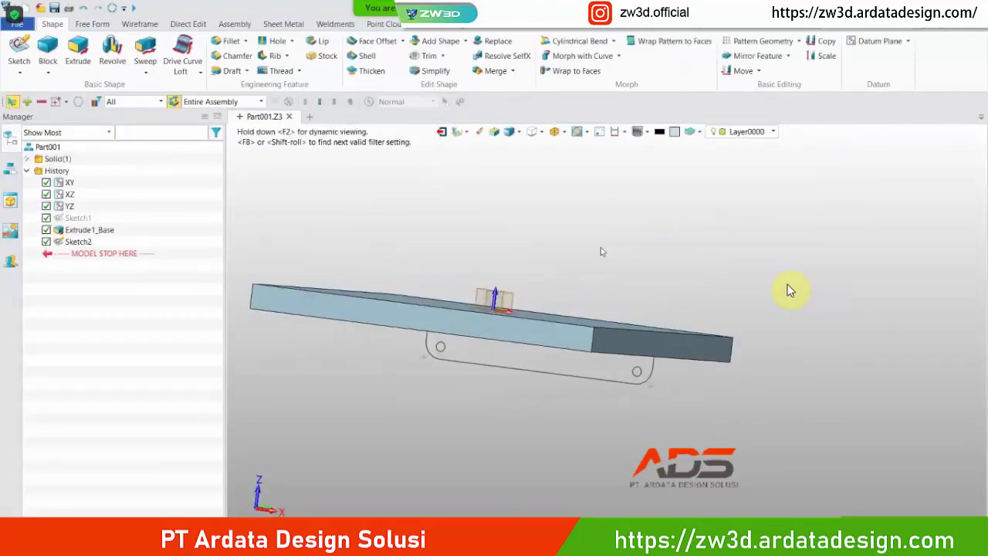
- Extrude the rounded side-face profile one-sided to -20 mm, adding it to the base plate
left_click(78, 47)
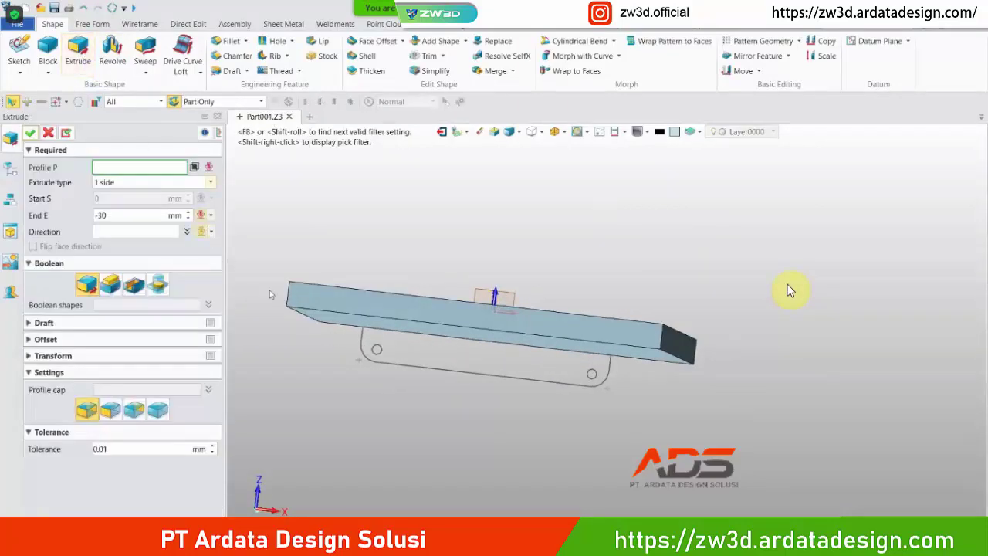
left_click(426, 370)
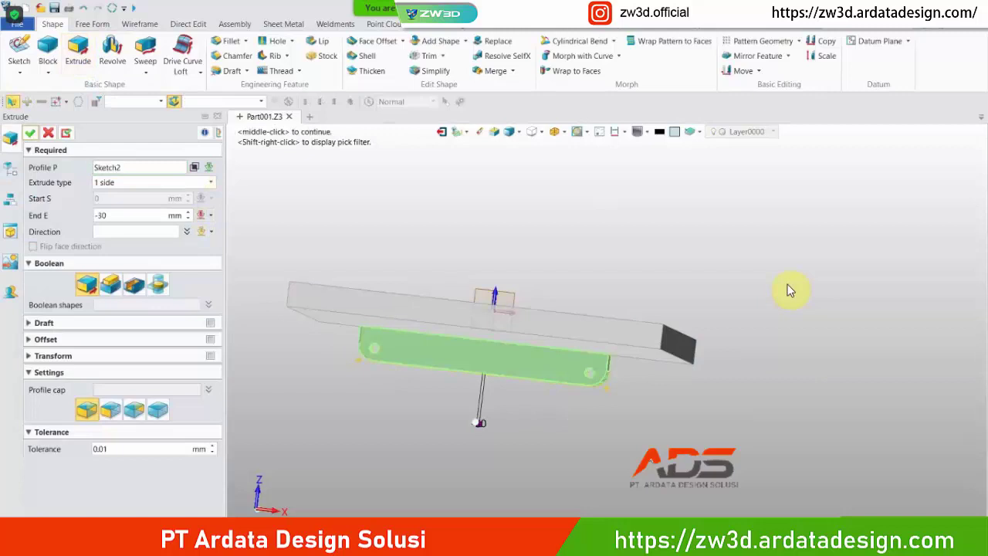
right_click_drag(790, 290, 790, 291)
right_click_drag(577, 446, 545, 434)
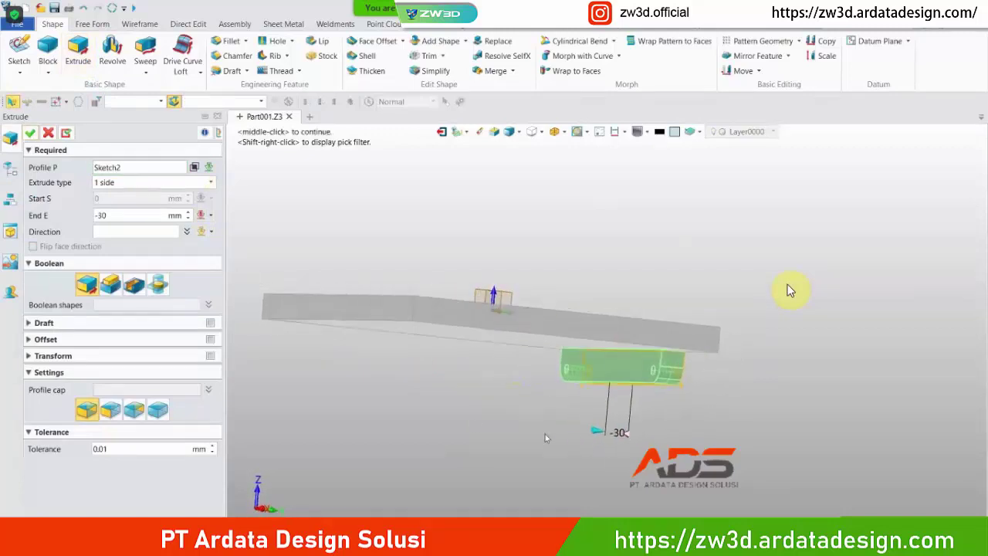
left_click(111, 286)
left_click(134, 286)
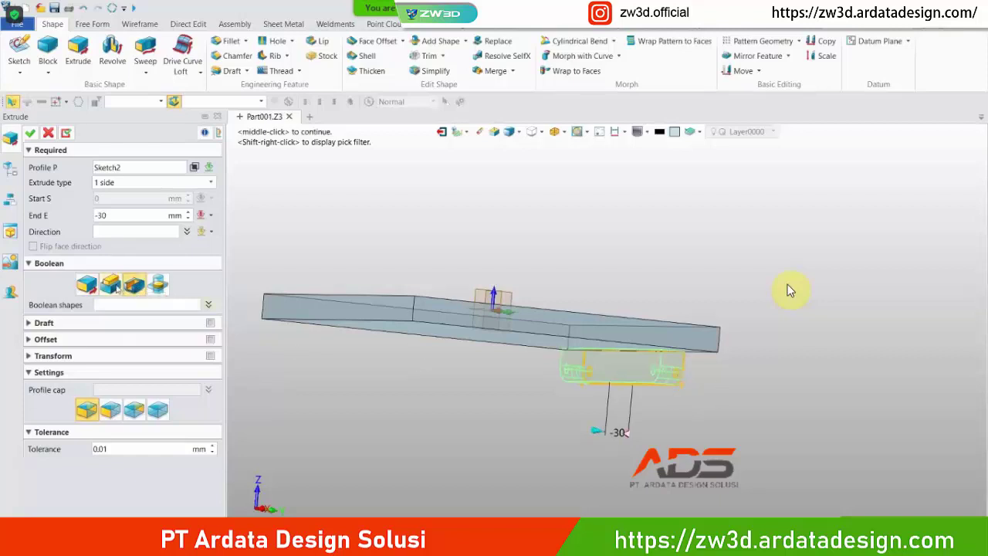
left_click(113, 287)
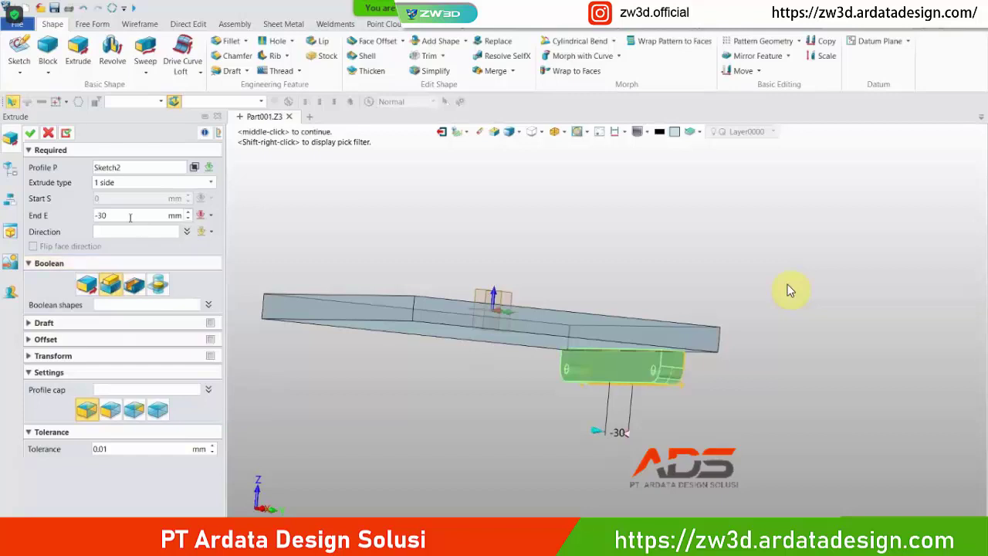
left_click(130, 217)
left_click(130, 217)
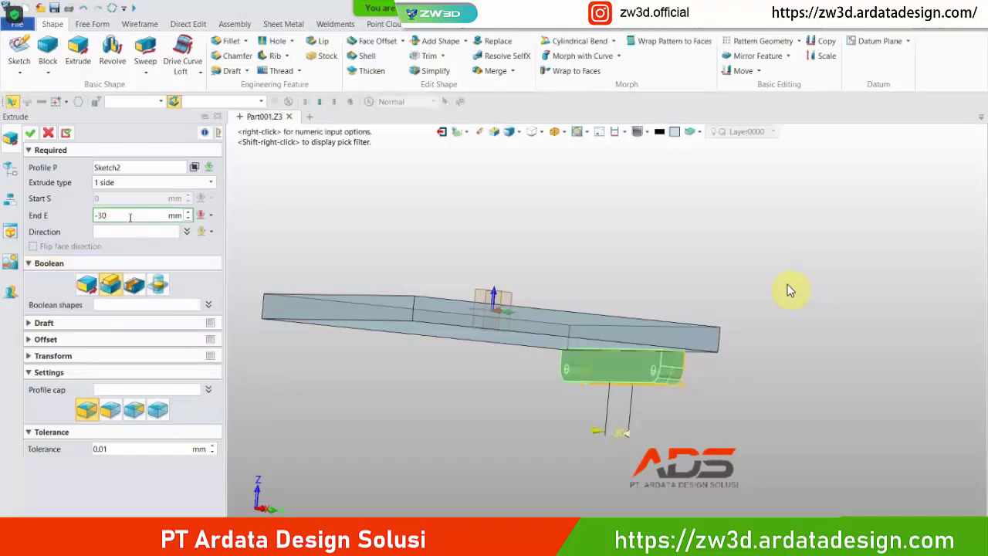
key("Return")
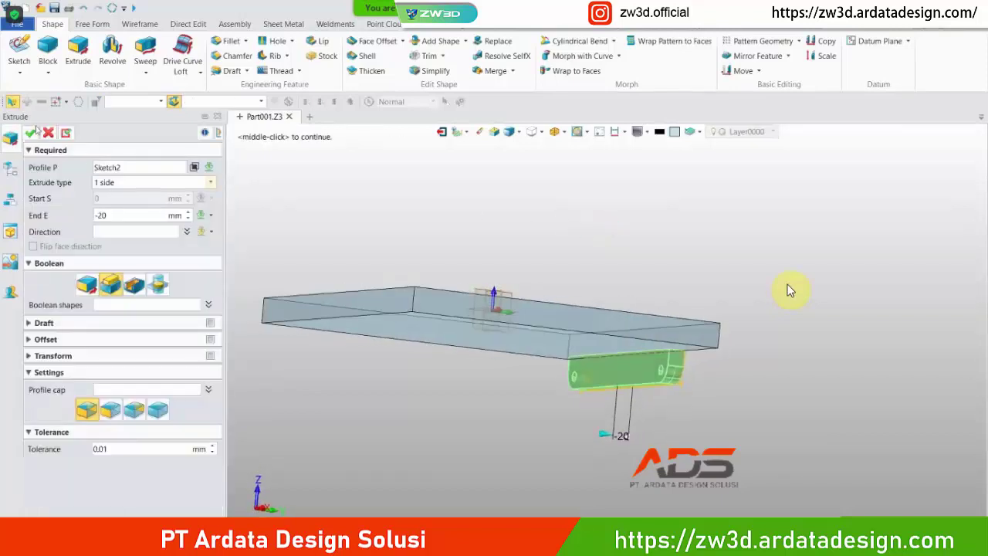
middle_click(789, 290)
- Hide Sketch2, the profile sketch of the side flange
right_click_drag(656, 232, 124, 254)
right_click(78, 242)
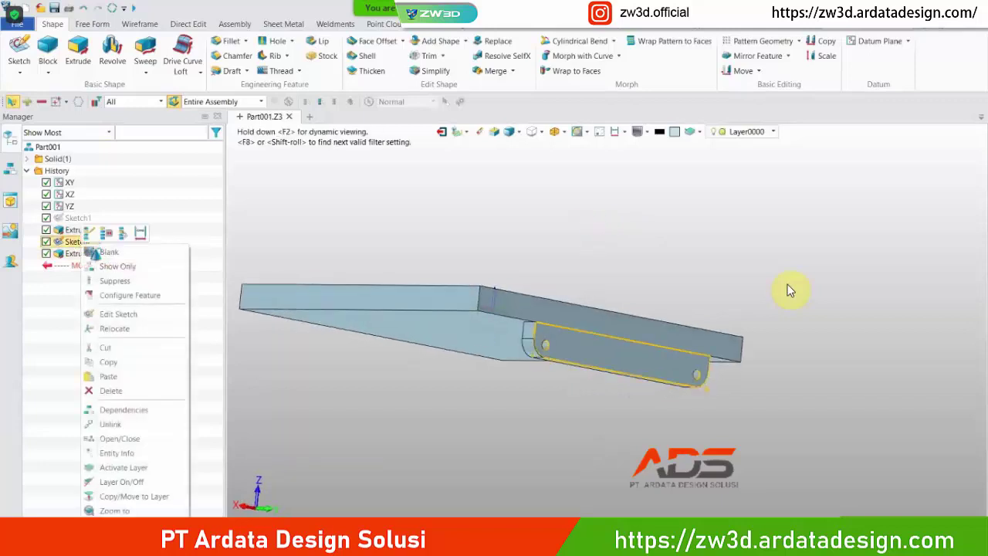
left_click(104, 252)
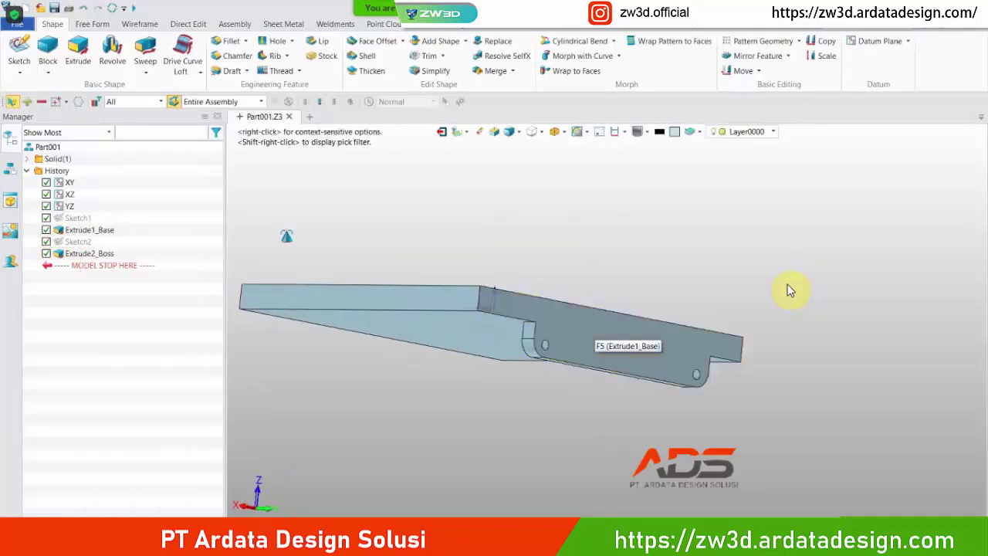
- Redefine the side flange extrusion as a separate base body and check the part's list of solids
right_click(106, 253)
left_click(109, 244)
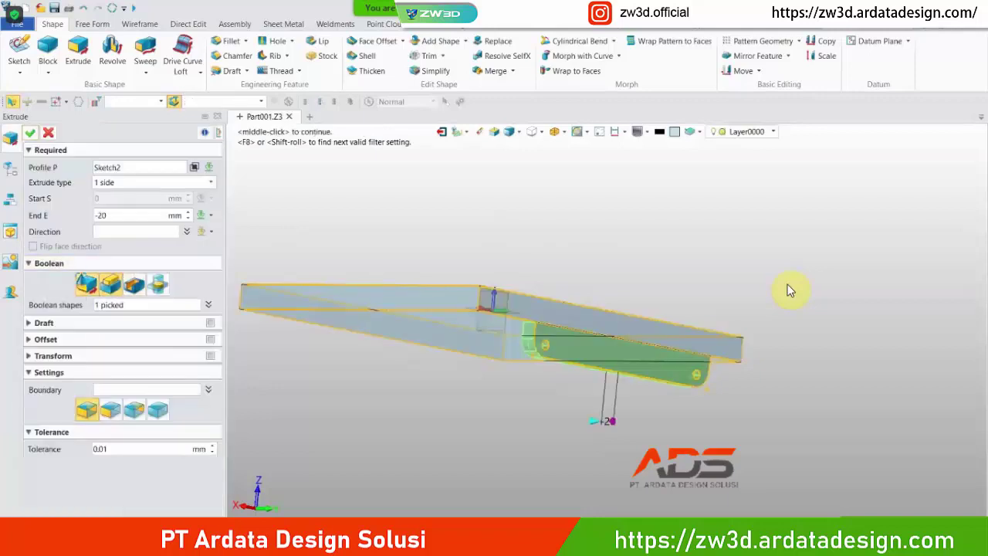
left_click(87, 285)
left_click(30, 132)
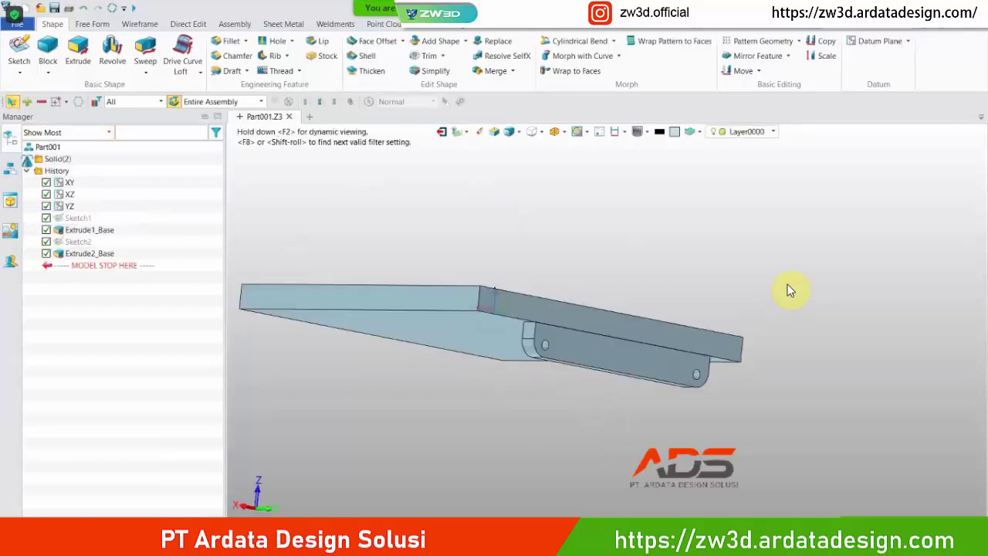
left_click(27, 158)
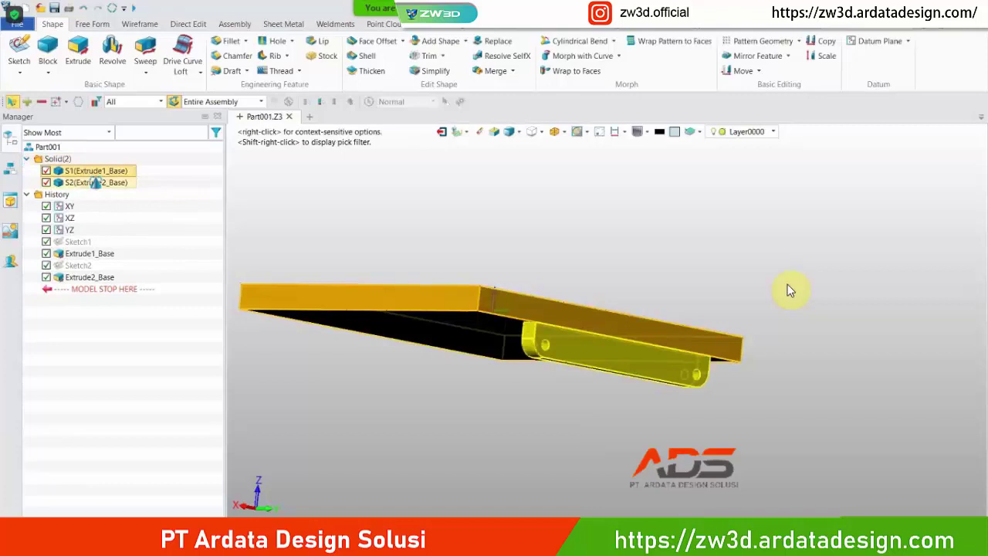
left_click(27, 159)
- Redefine the side flange extrusion so it is added to the base plate again
right_click(91, 254)
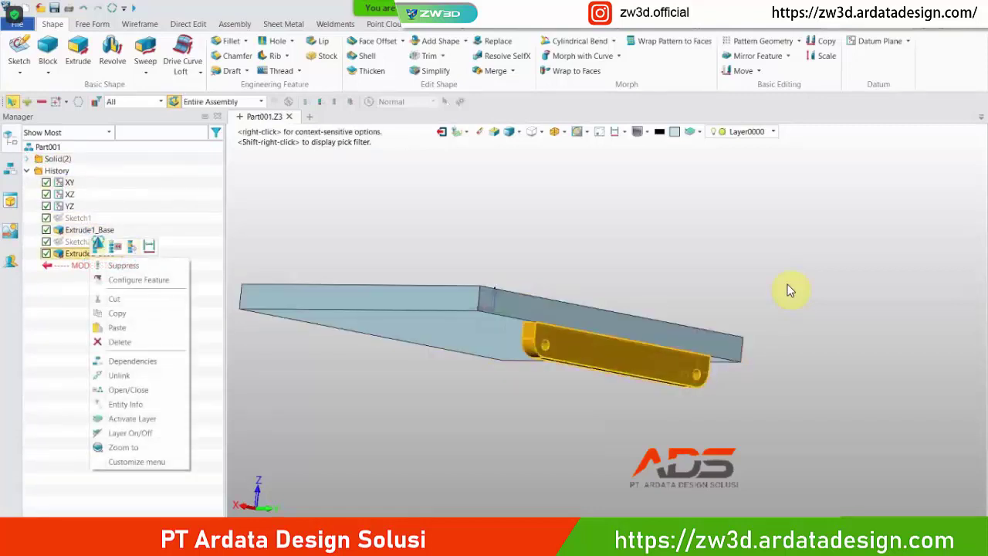
left_click(97, 246)
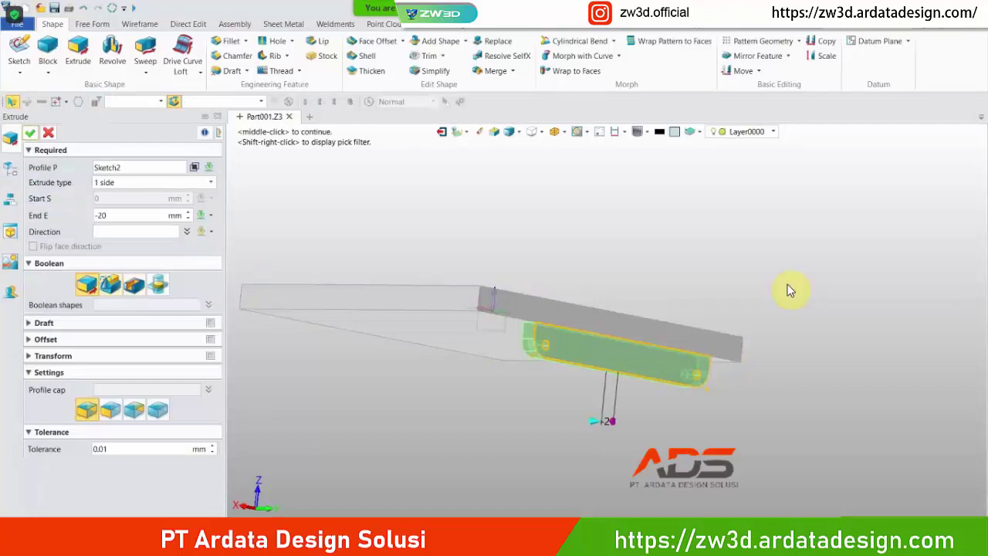
middle_click(789, 290)
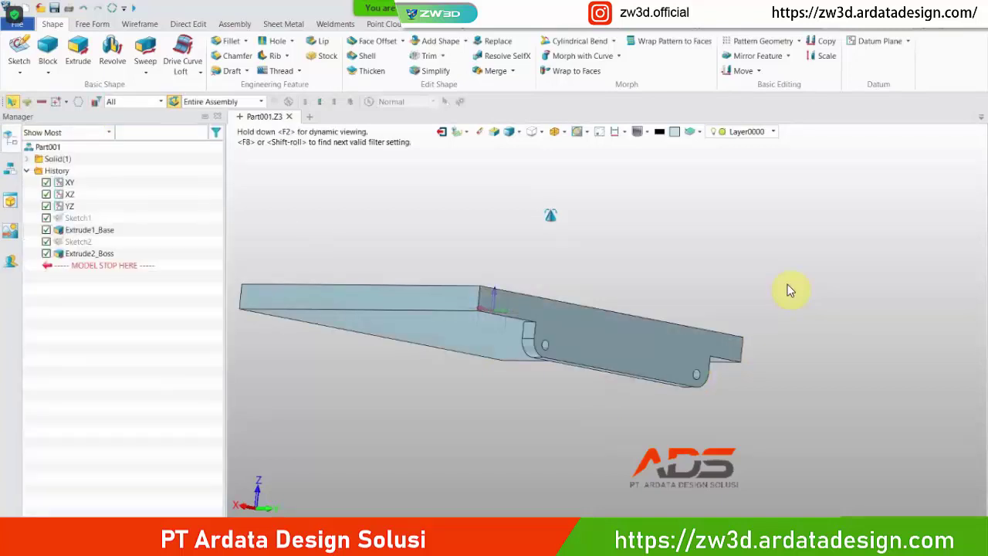
- Show the part in isometric view and save it as Door in the ZW3D(25_06_2021) folder
right_click_drag(550, 215, 632, 234)
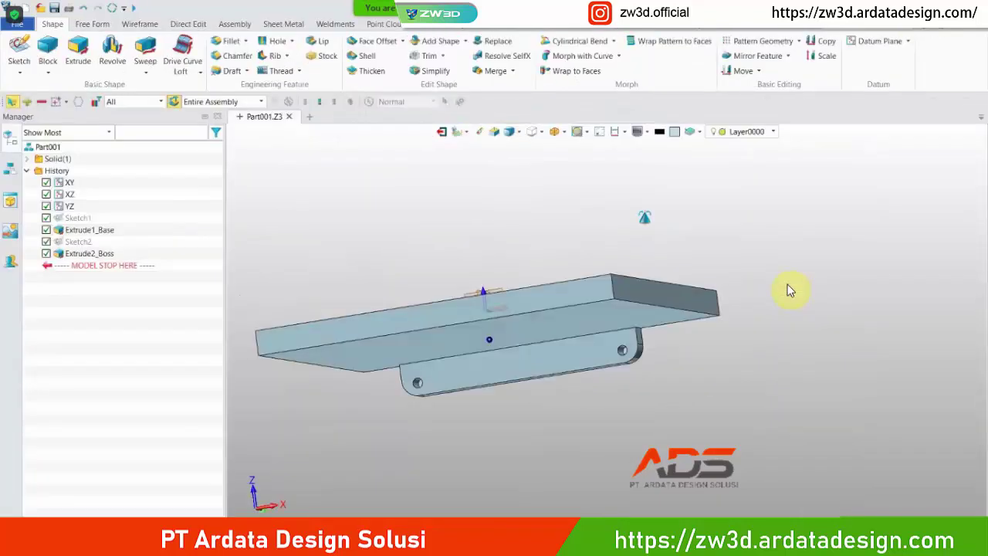
right_click_drag(644, 213, 593, 229)
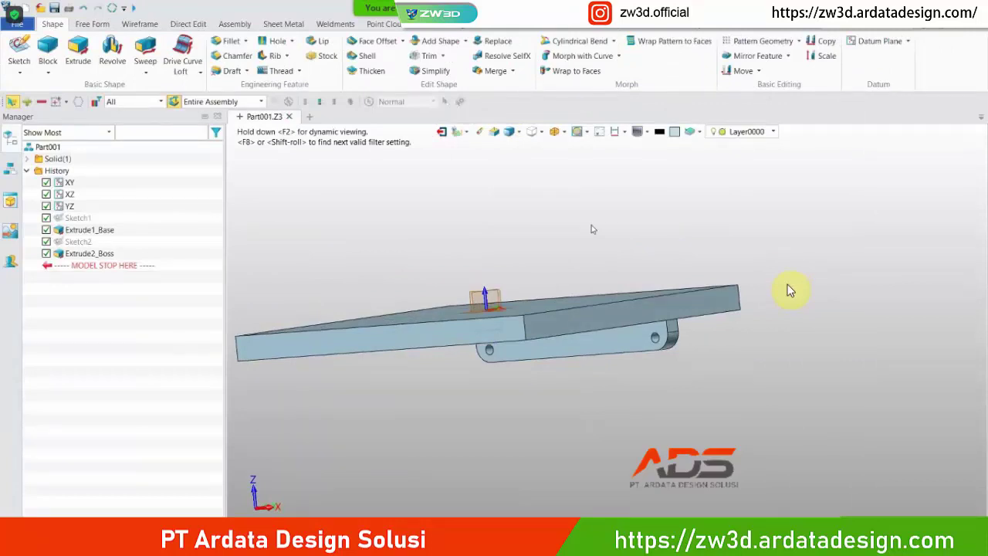
left_click(554, 132)
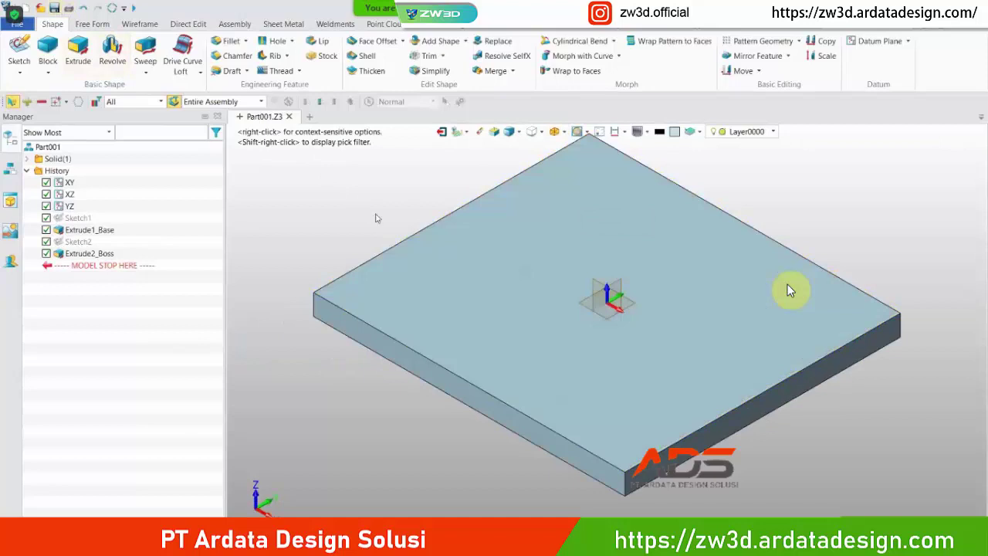
key("ctrl+s")
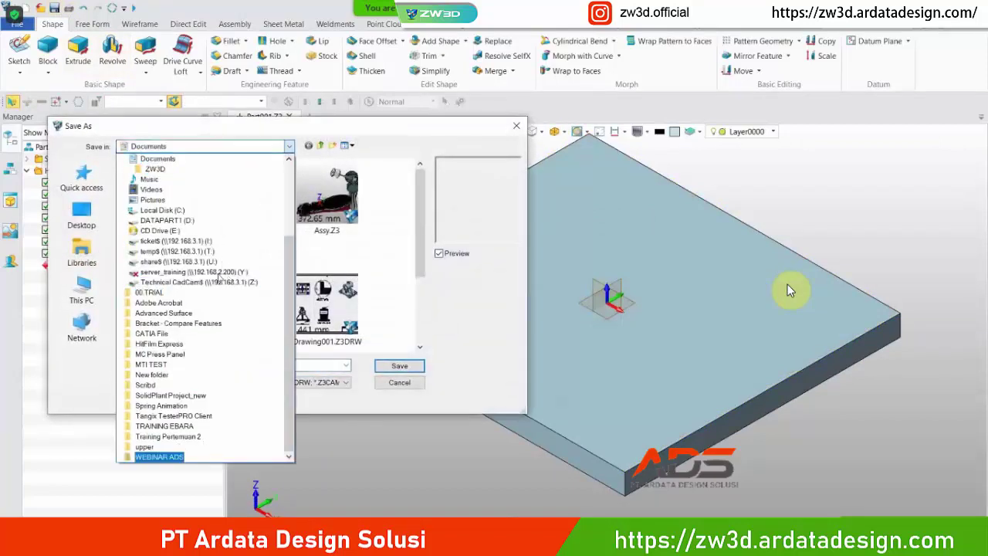
double_click(162, 192)
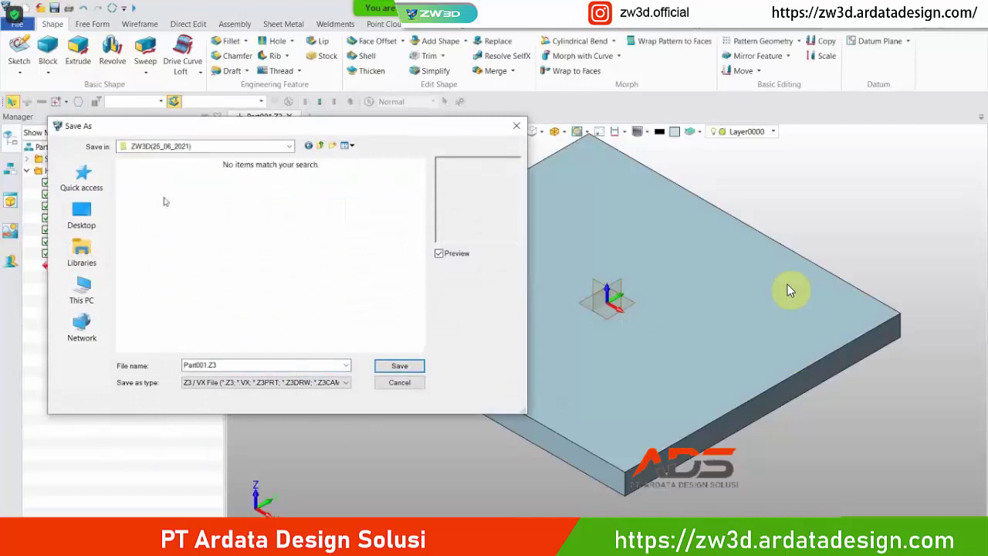
left_click(246, 365)
type("Door")
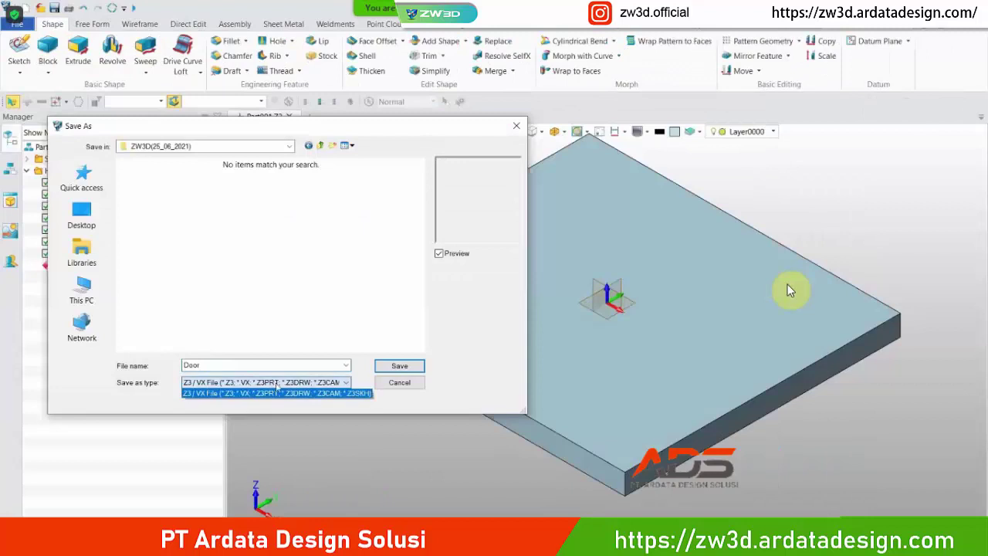
left_click(386, 368)
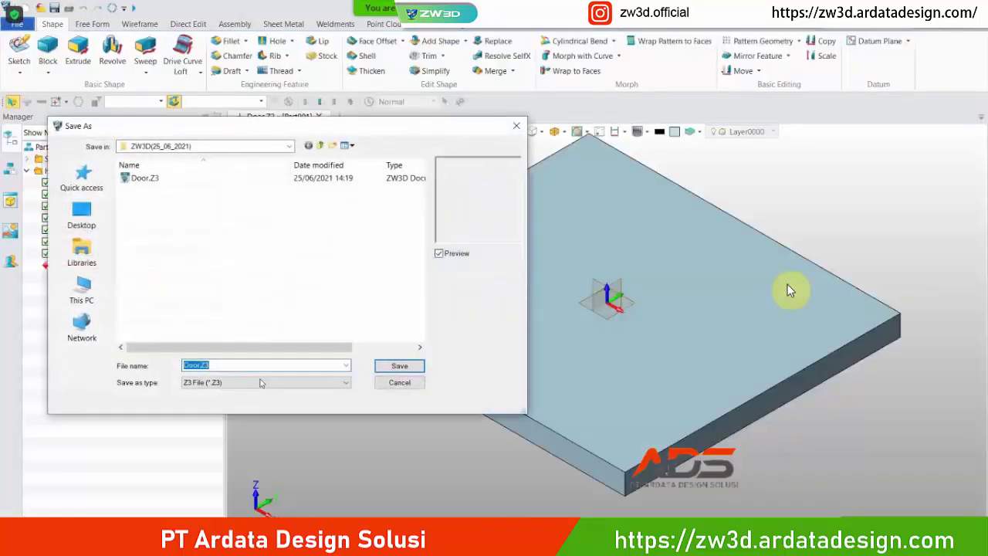
- Save the door in the Part/Assembly (*.Z3PRT) format as Door.Z3PRT and close the file
left_click(262, 382)
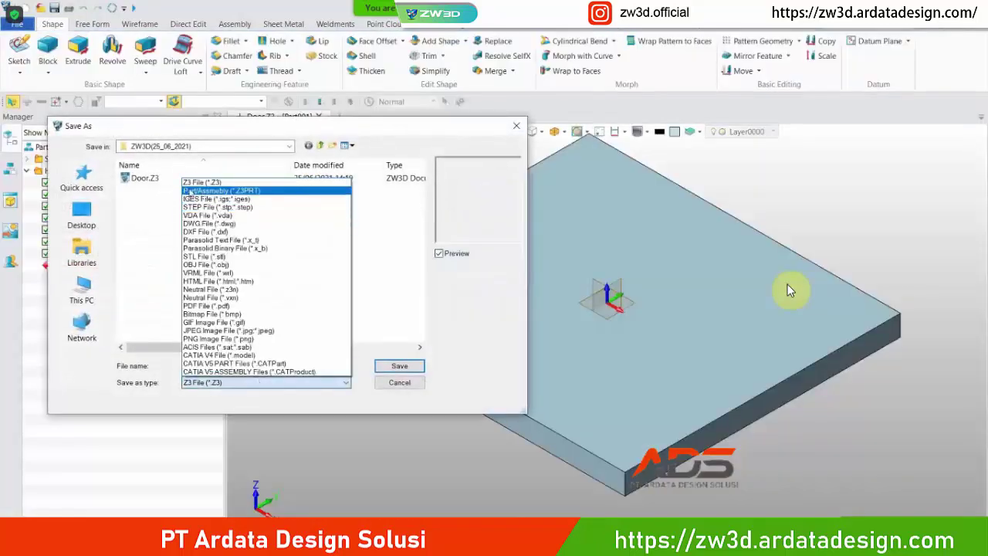
left_click(210, 192)
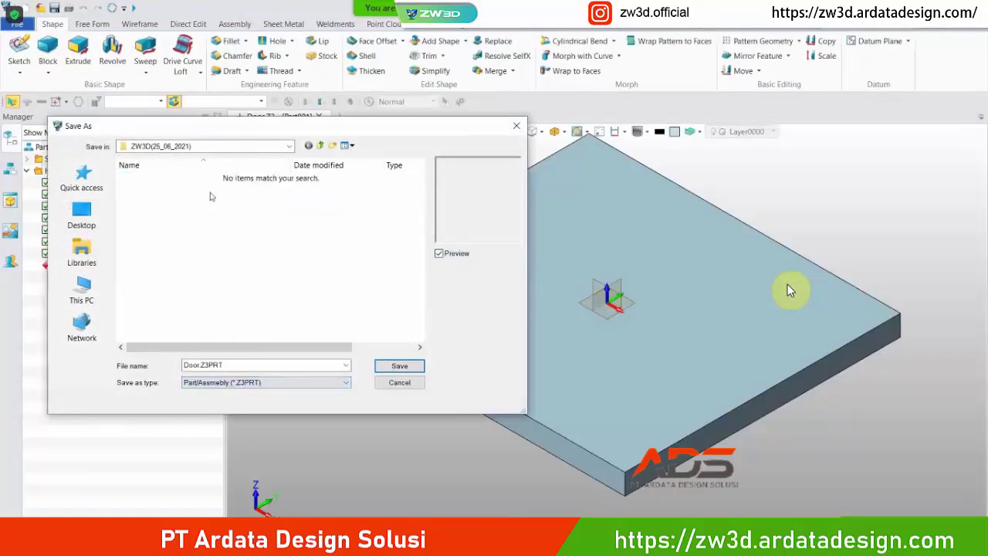
left_click(385, 370)
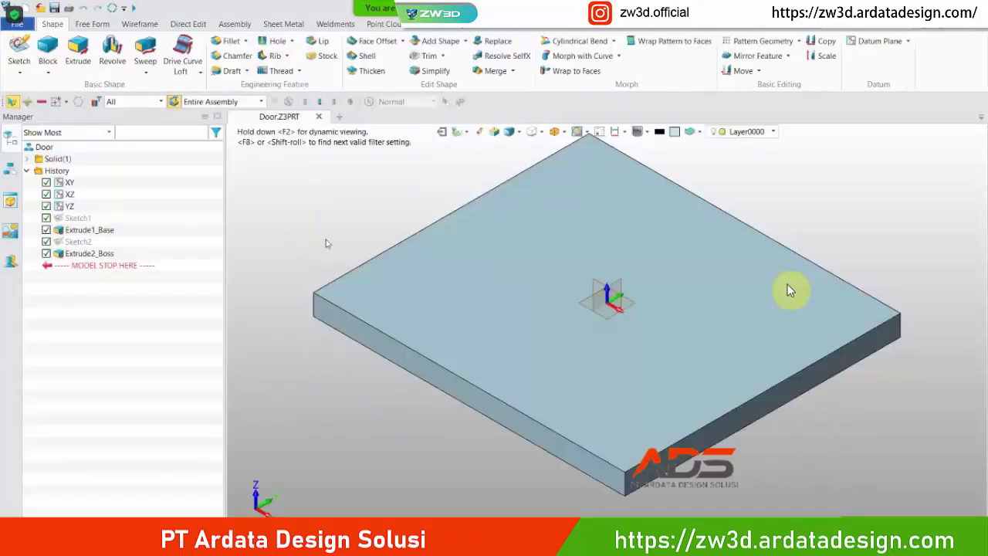
left_click(320, 117)
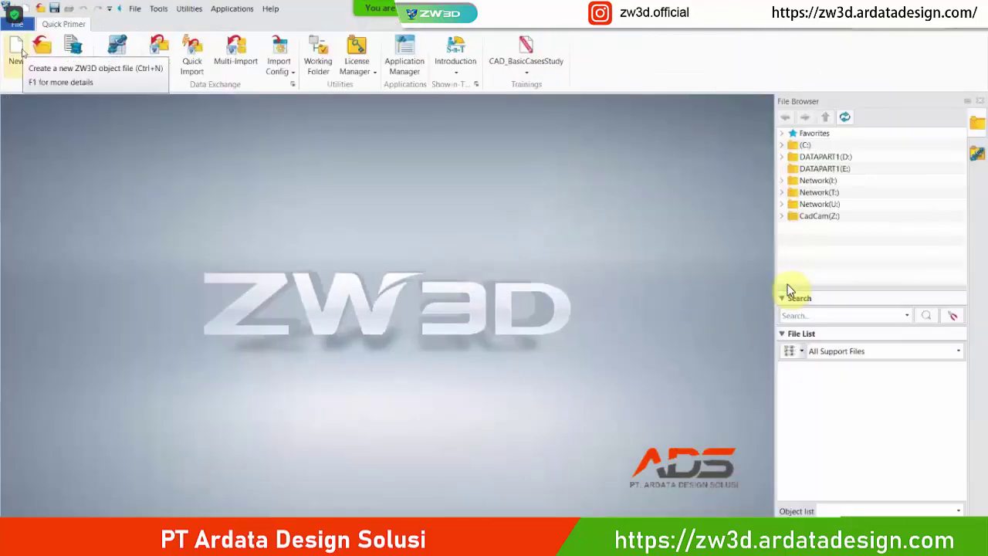
- Create a new part file, Part001.Z3, from the default template and start a sketch on the XZ plane
left_click(17, 51)
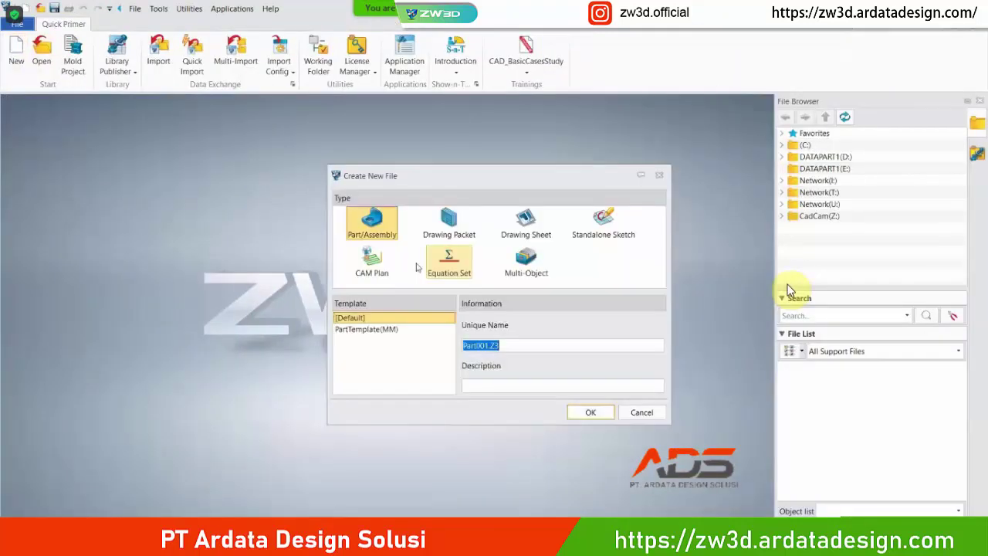
left_click(590, 413)
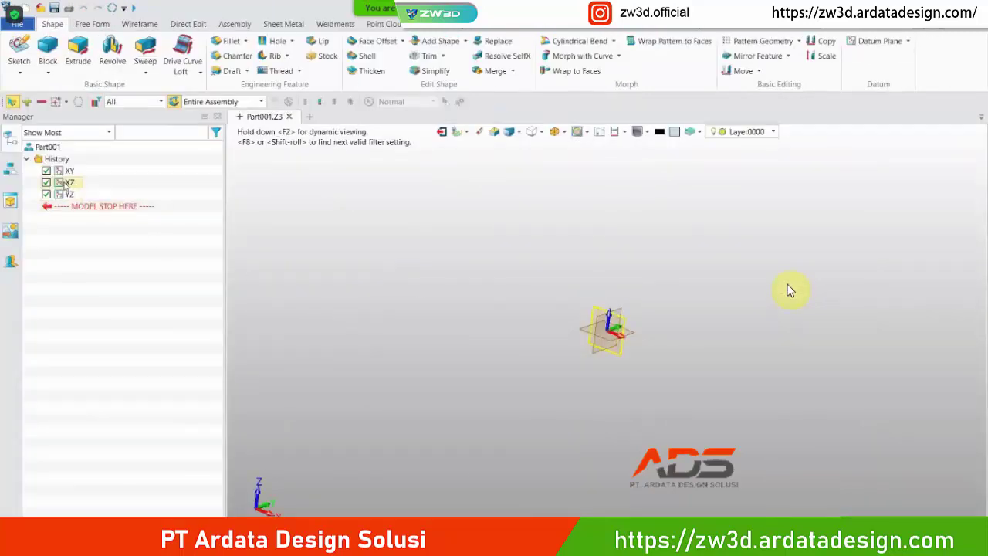
left_click(19, 51)
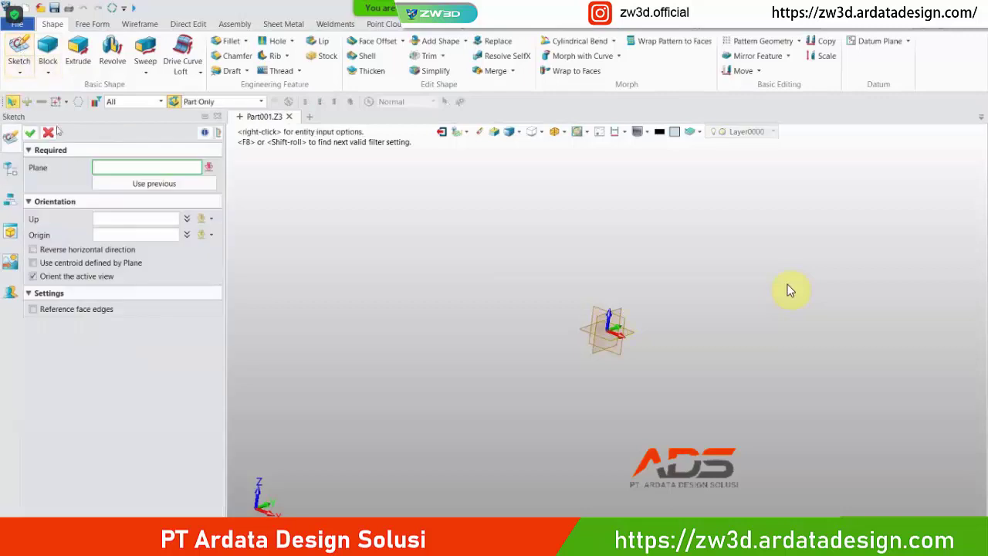
left_click(629, 333)
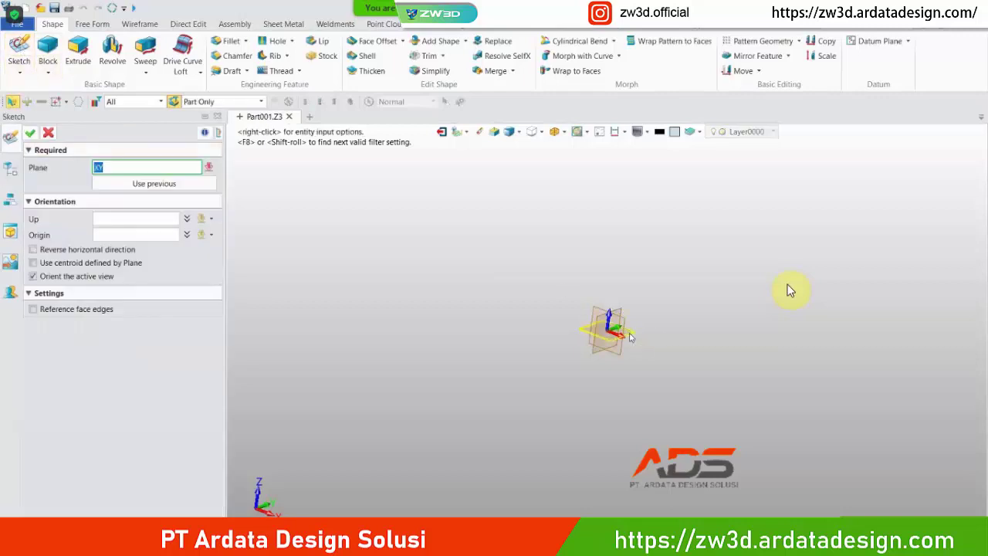
left_click(627, 327)
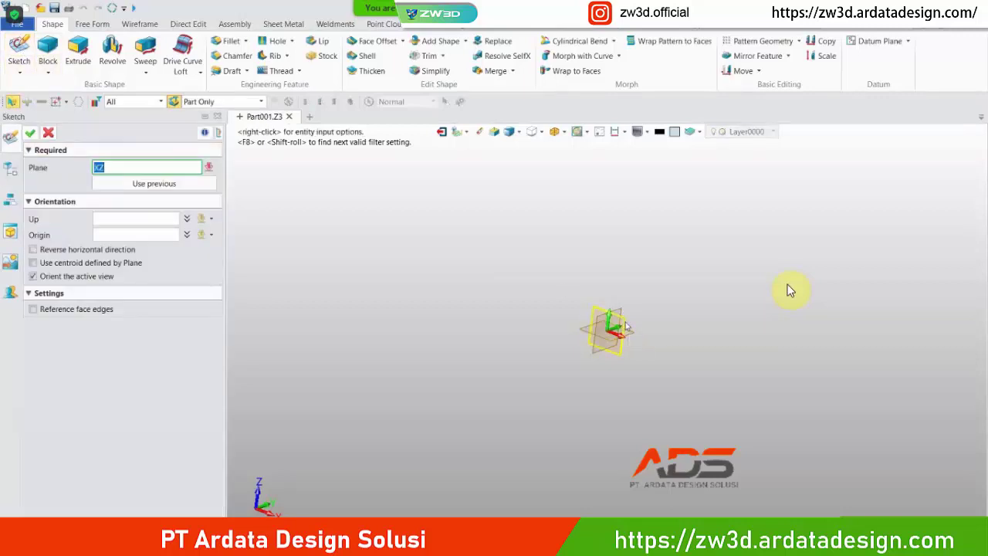
left_click(627, 327)
left_click(31, 134)
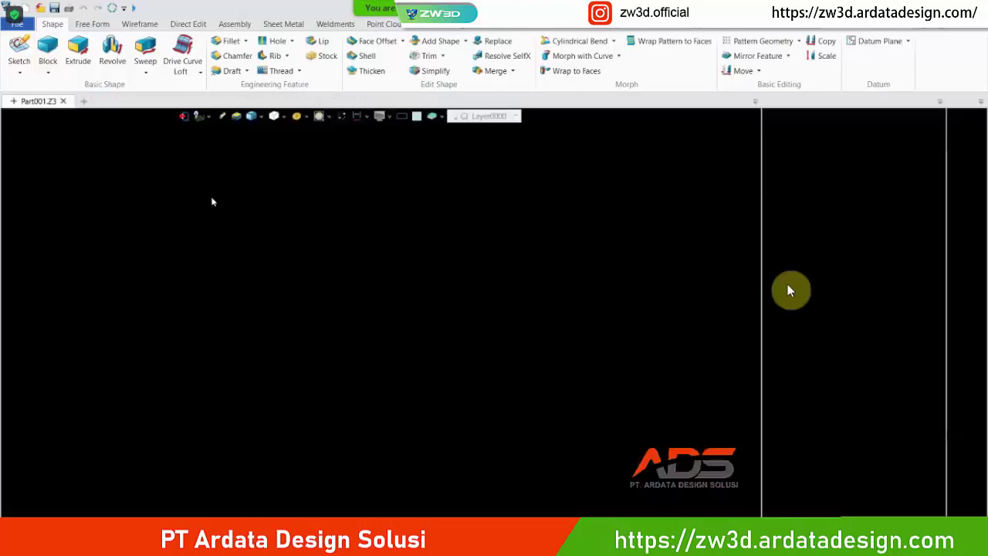
- Sketch a horizontal slot of 34 mm diameter from the origin along the X axis, with centres about 90 mm apart
left_click(53, 24)
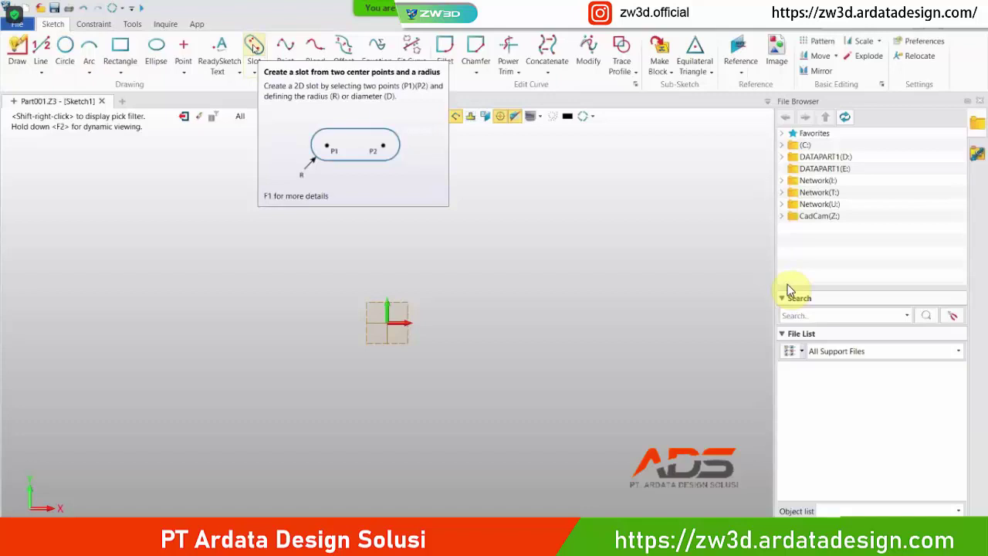
left_click(255, 48)
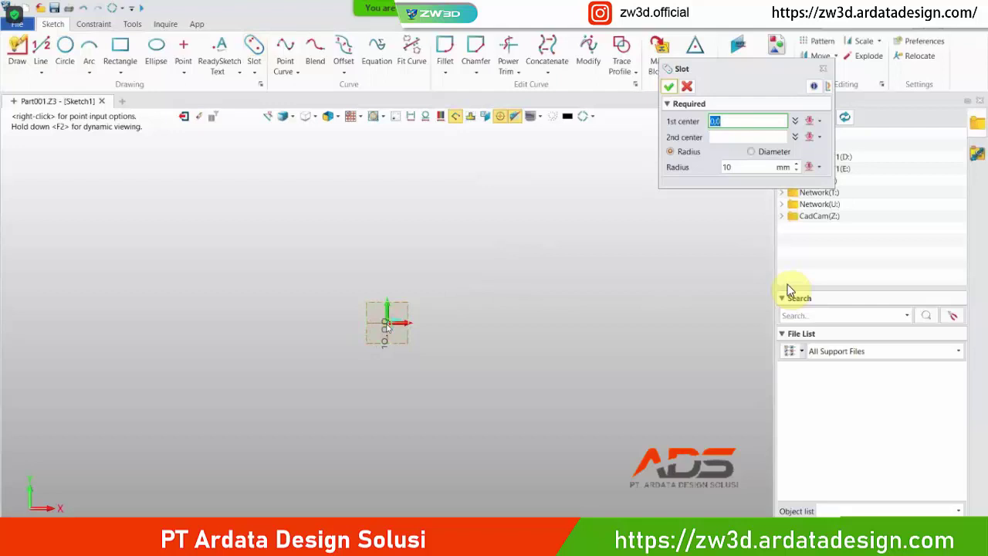
left_click(387, 324)
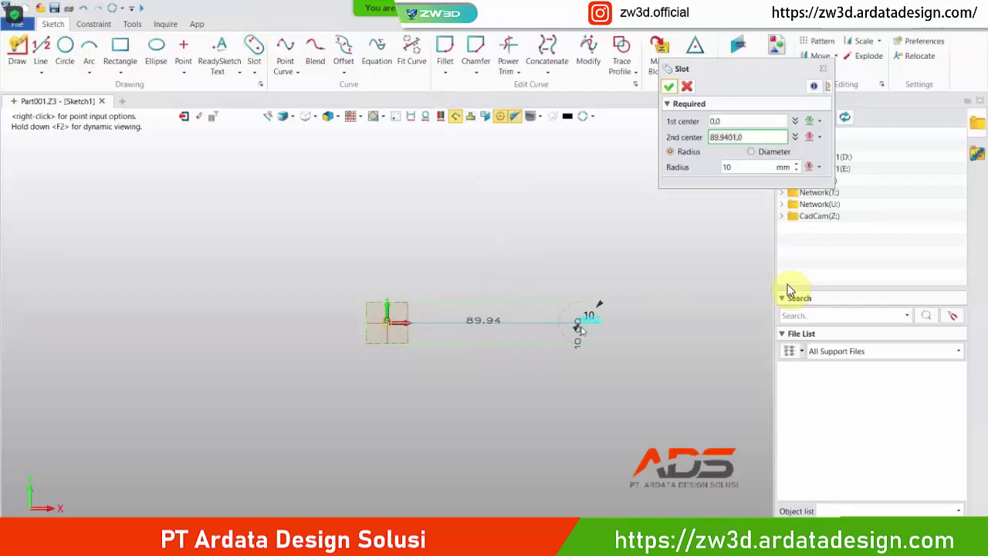
left_click(579, 329)
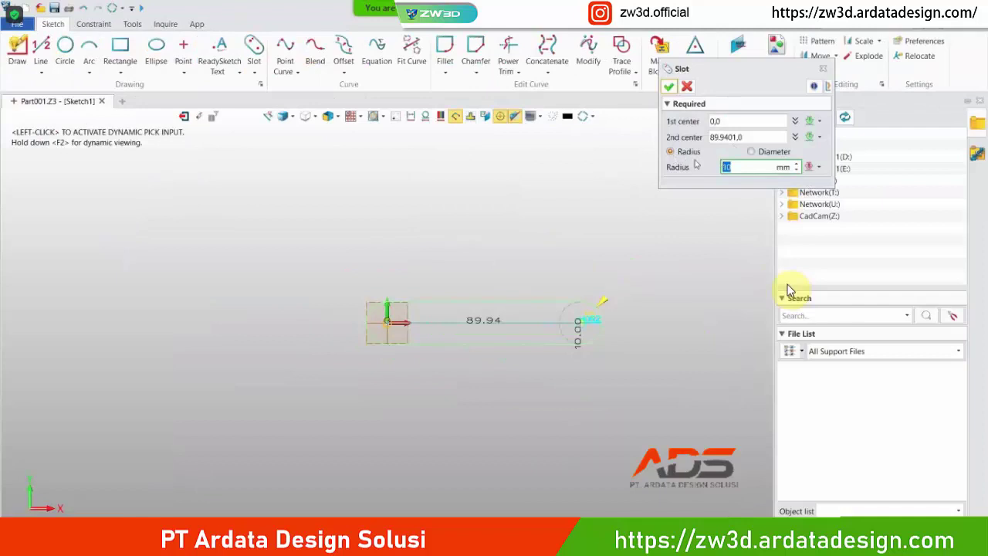
left_click(752, 152)
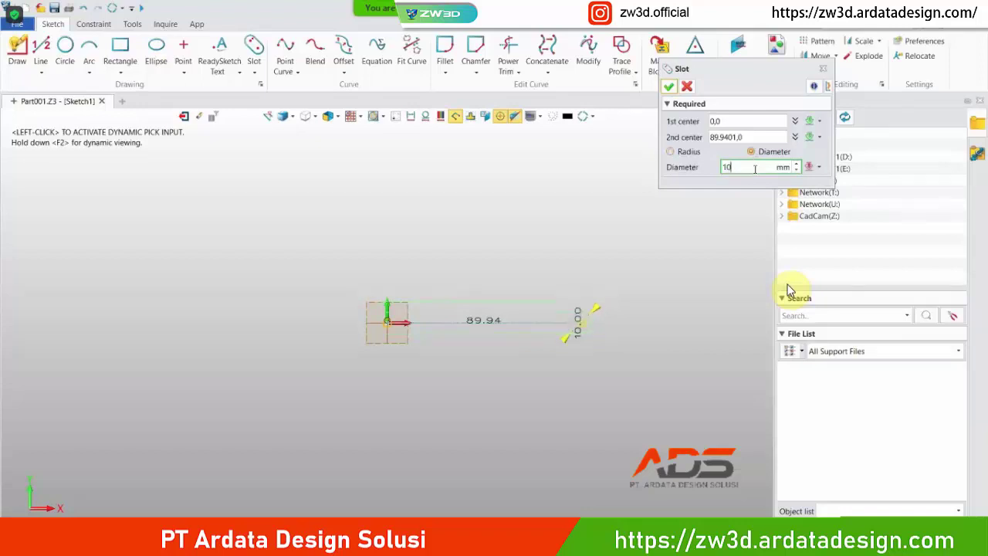
type("34")
left_click(668, 86)
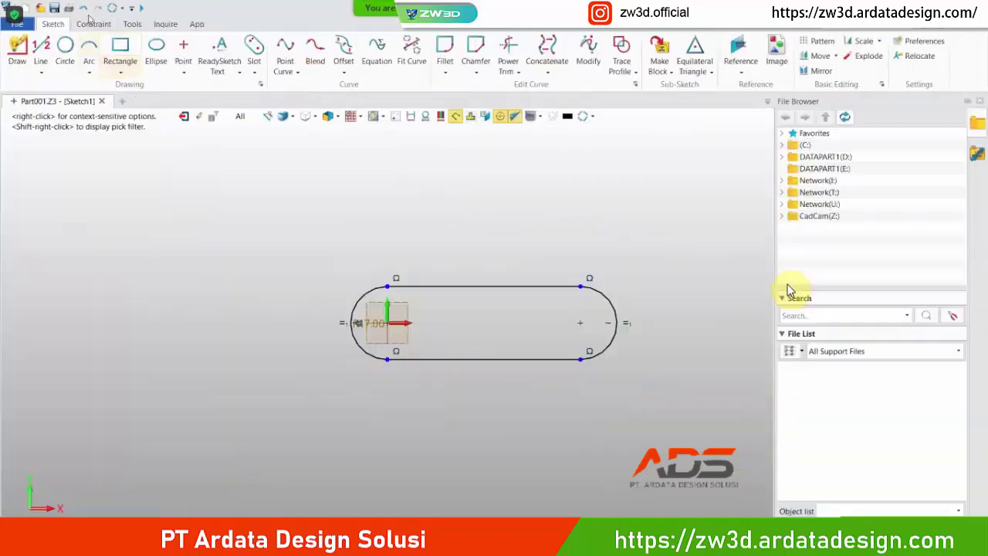
- Dimension the horizontal distance between the slot's two arc centres and set it to 200 mm
left_click(93, 24)
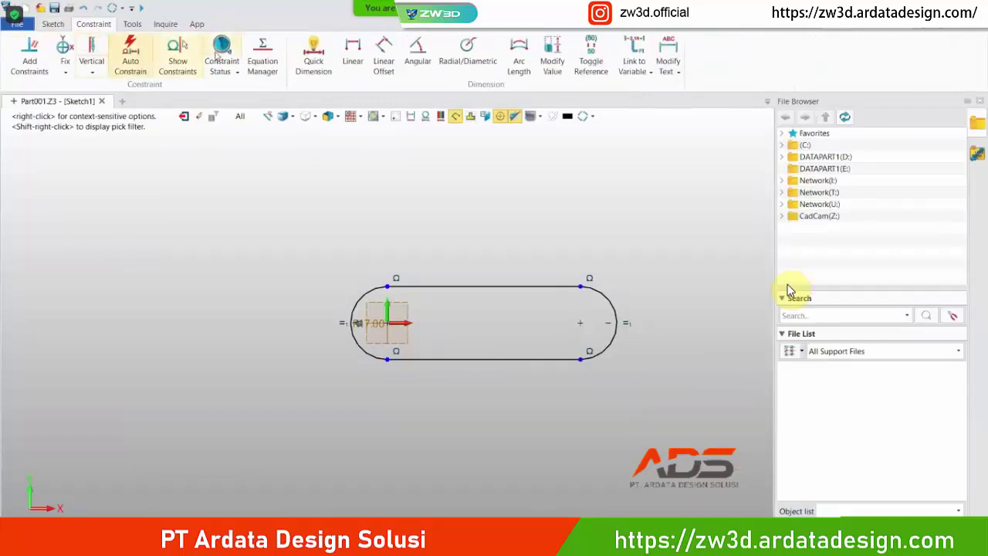
left_click(313, 58)
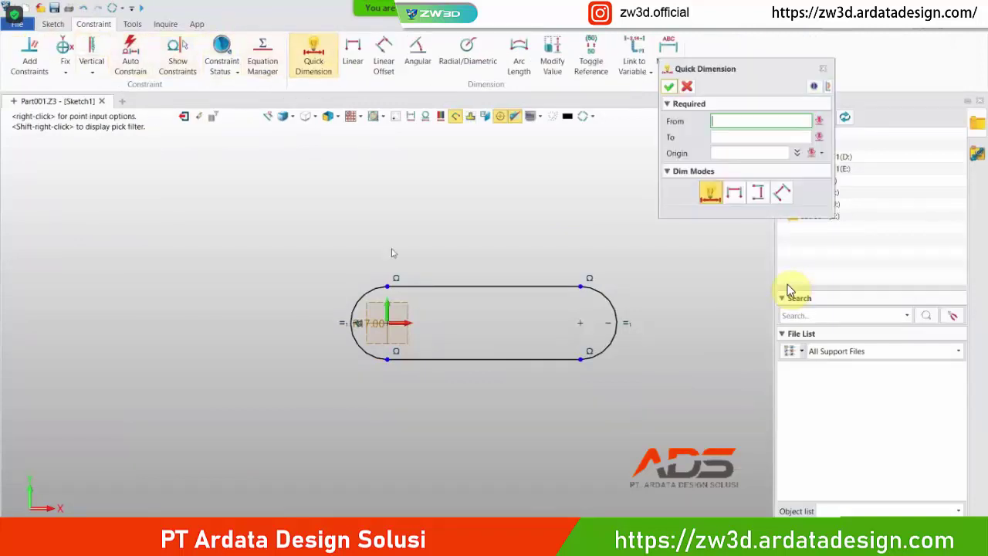
left_click(388, 322)
left_click(500, 225)
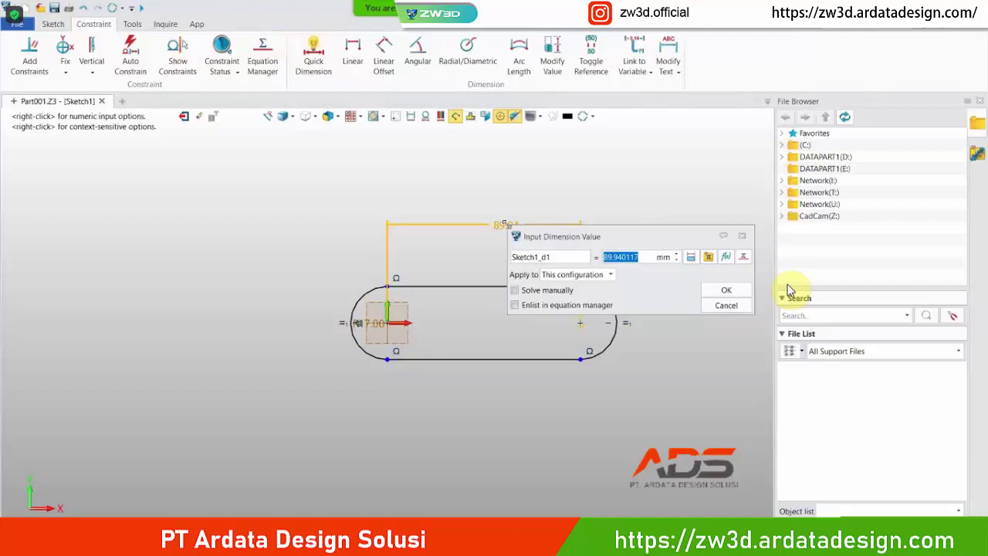
type("200")
key("Return")
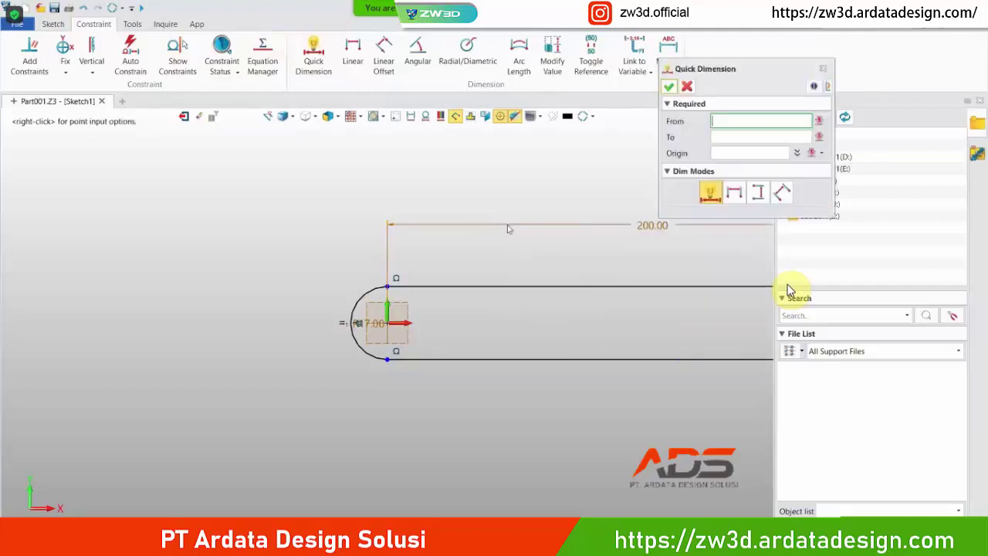
left_click(670, 87)
scroll(561, 208, "down", 5)
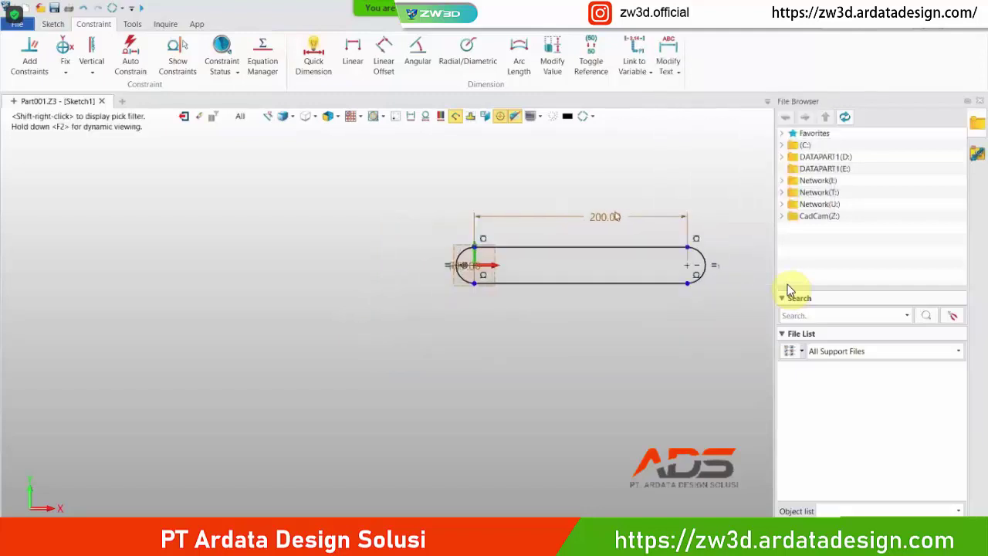
scroll(637, 231, "up", 4)
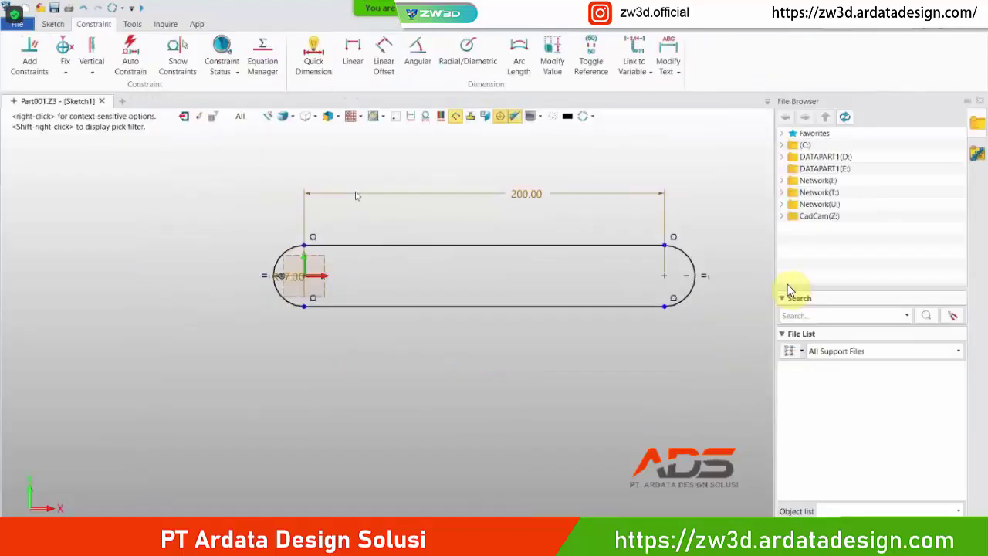
- Draw a 12 mm diameter circle at each of the slot's two arc centres and exit the sketch
left_click(54, 24)
left_click(65, 47)
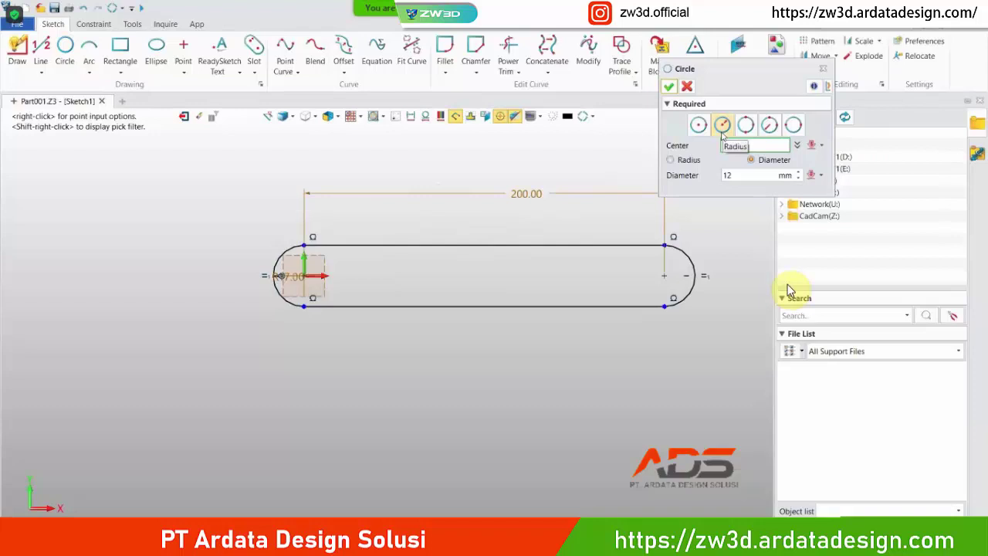
left_click(303, 275)
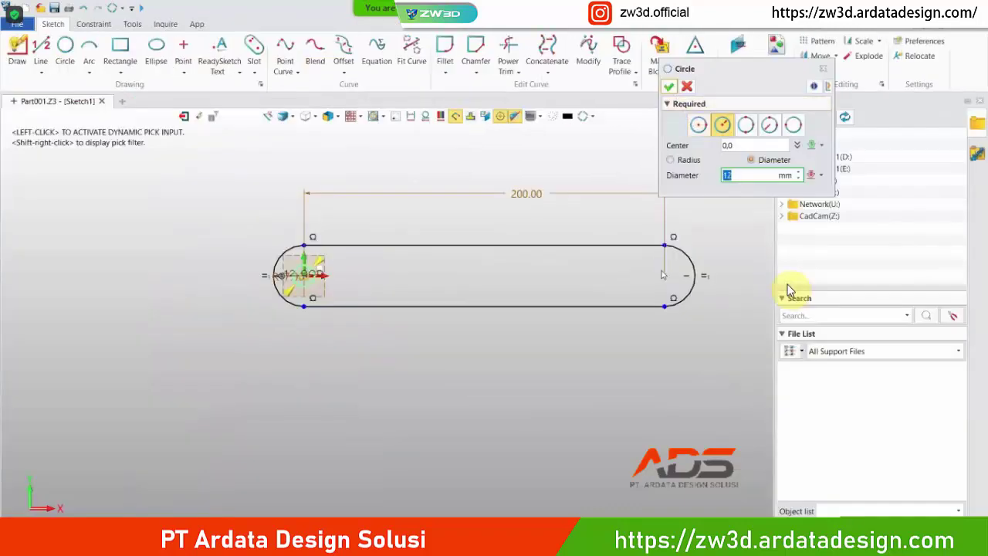
left_click(668, 87)
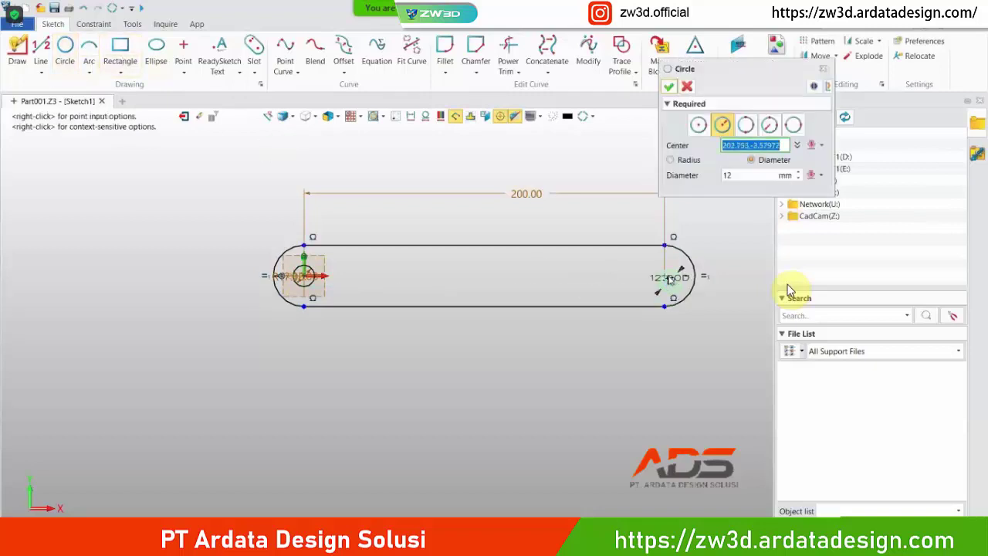
left_click(671, 275)
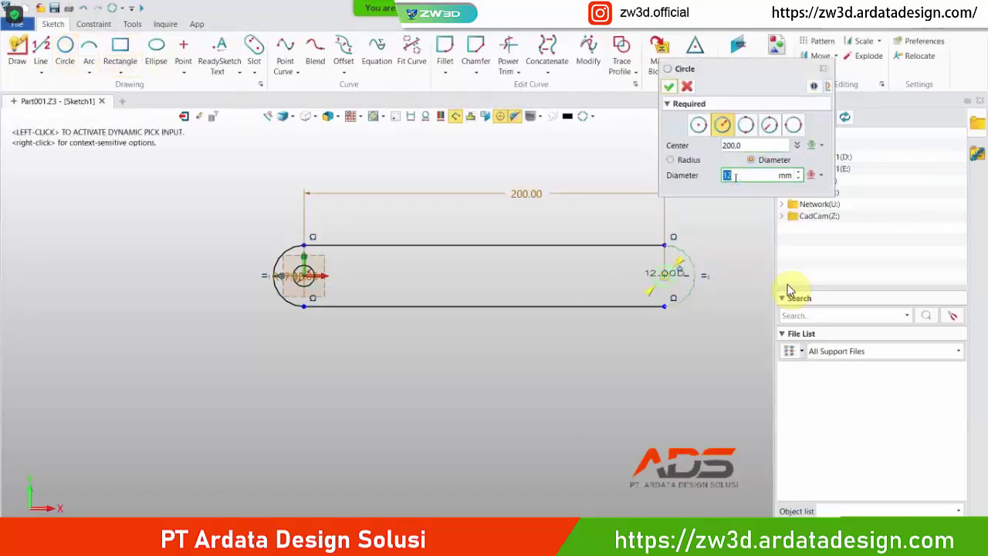
key("Return")
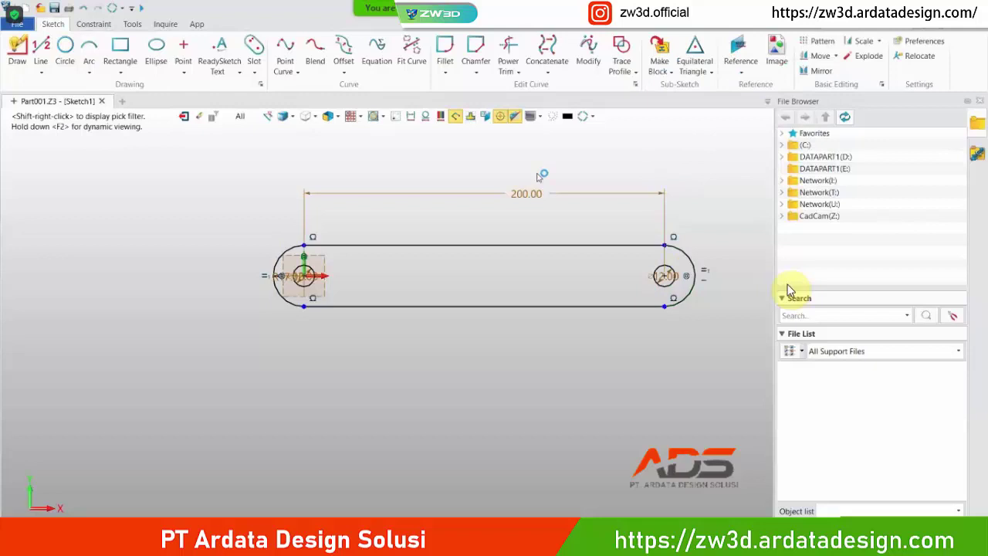
scroll(501, 264, "down", 1)
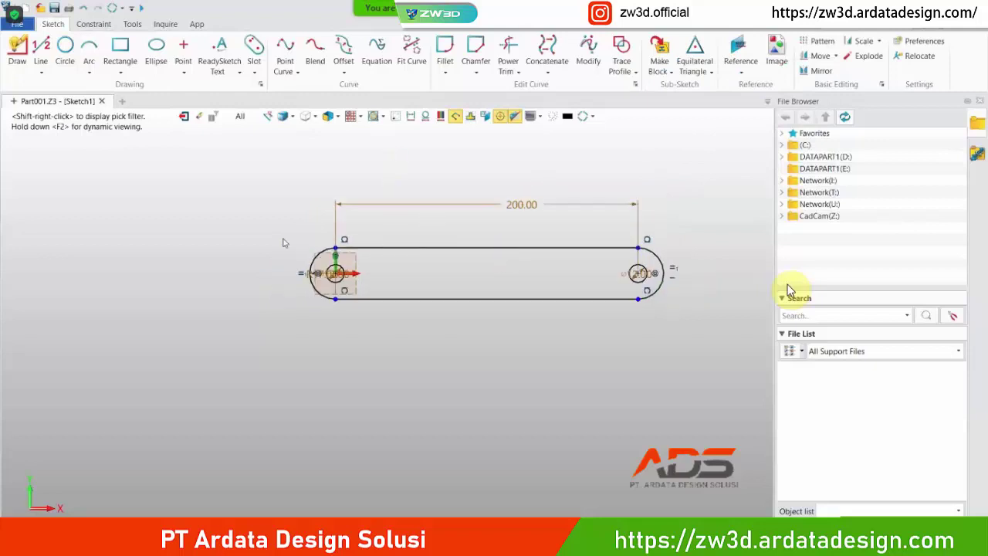
scroll(284, 242, "up", 2)
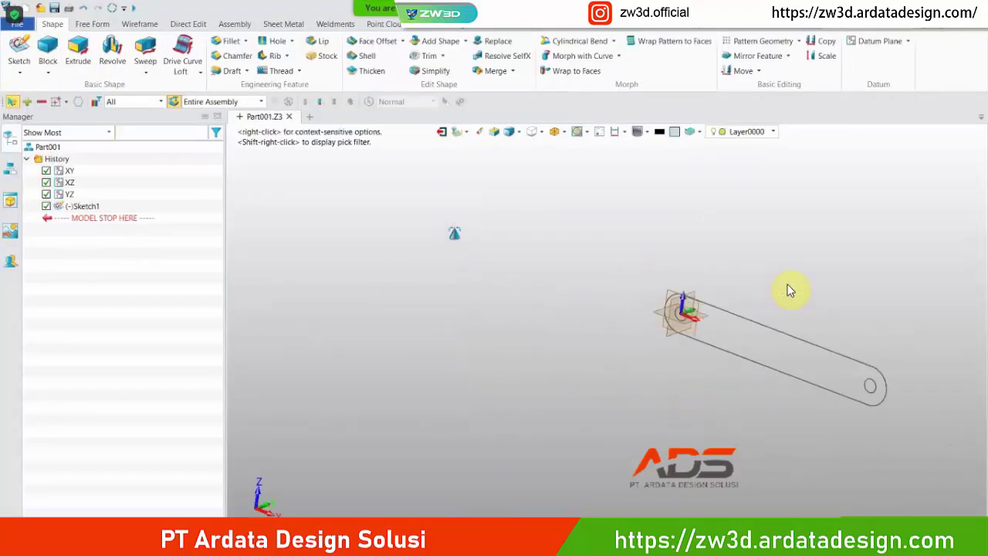
- Extrude the link arm sketch symmetrically with an end distance of 10 mm
mouse_move(454, 232)
right_mouse_down()
mouse_move(466, 244)
mouse_move(457, 238)
right_mouse_up()
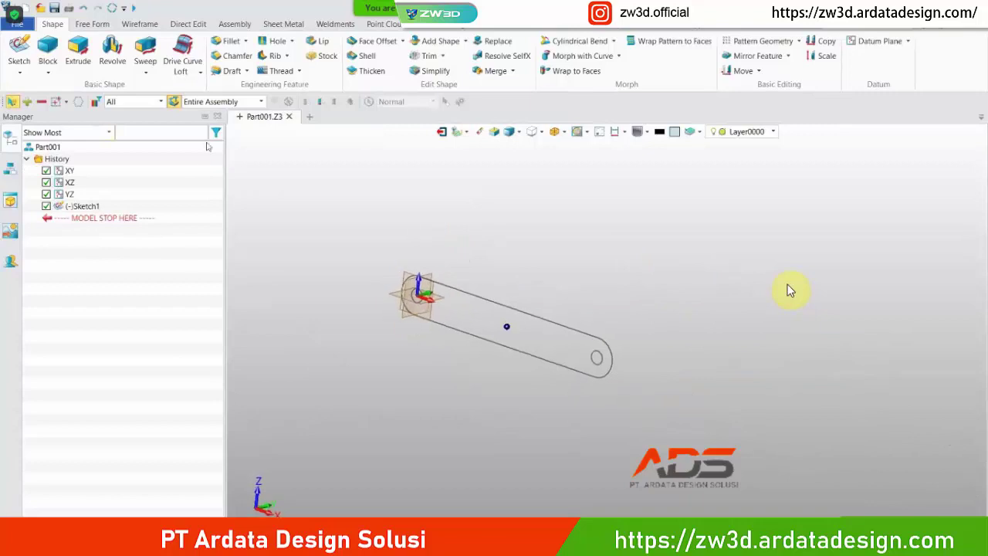
left_click(75, 52)
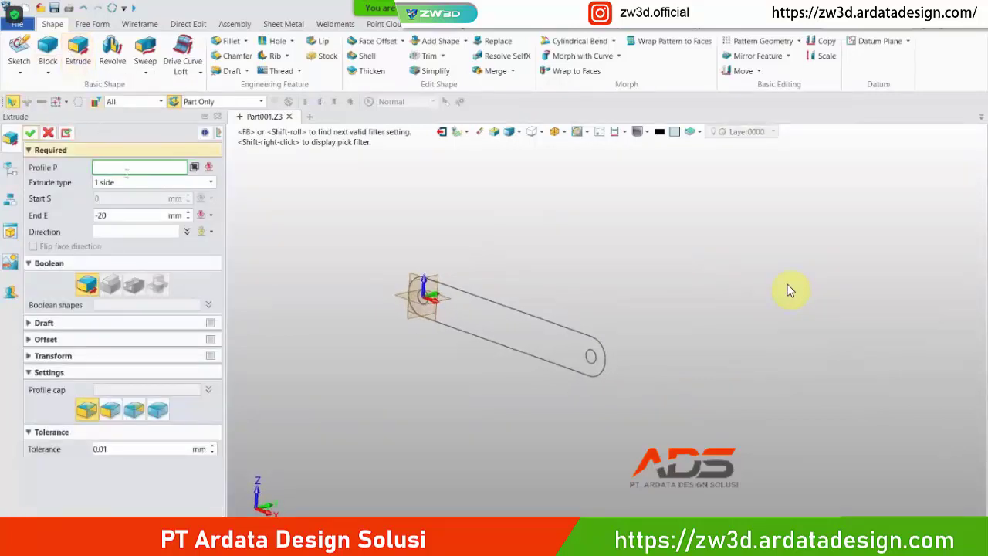
left_click(497, 305)
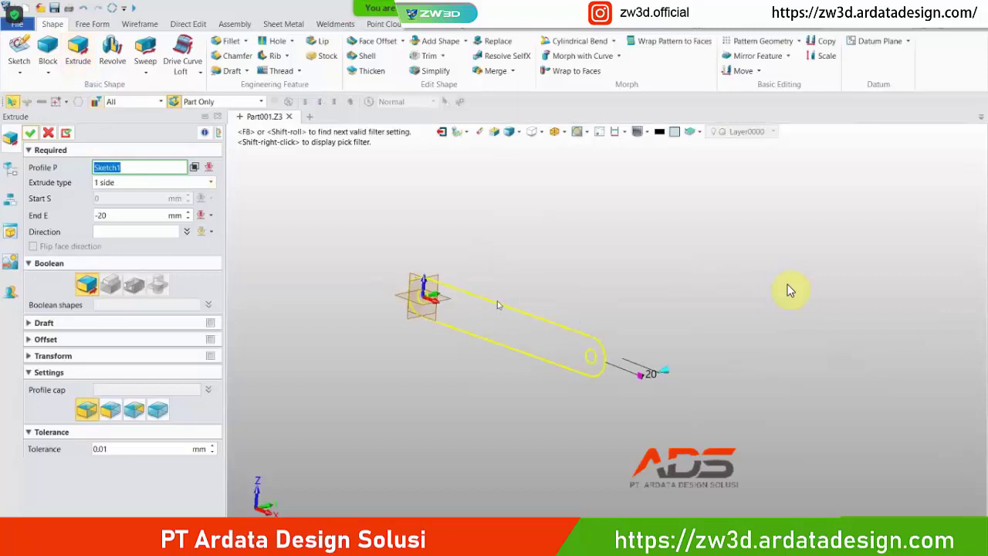
left_click(116, 182)
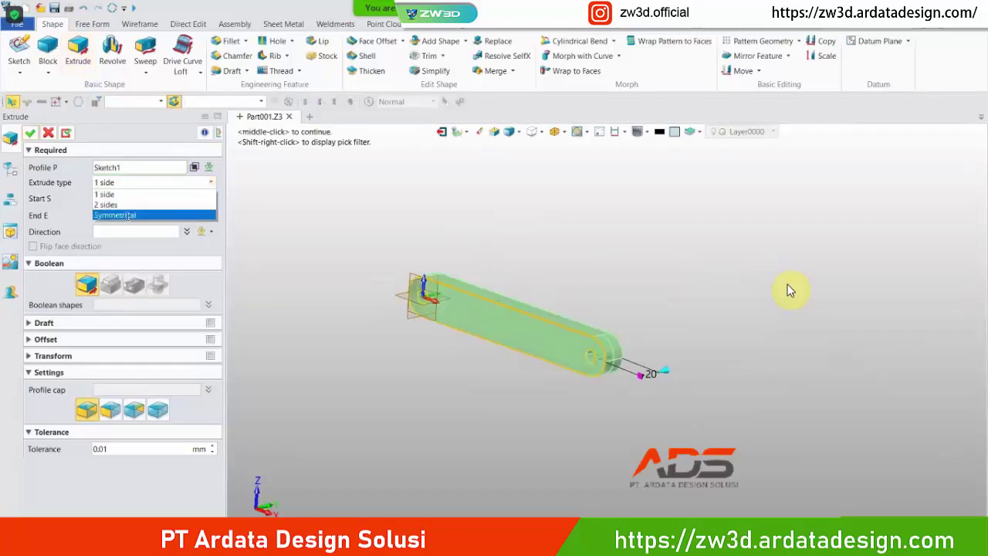
left_click(123, 216)
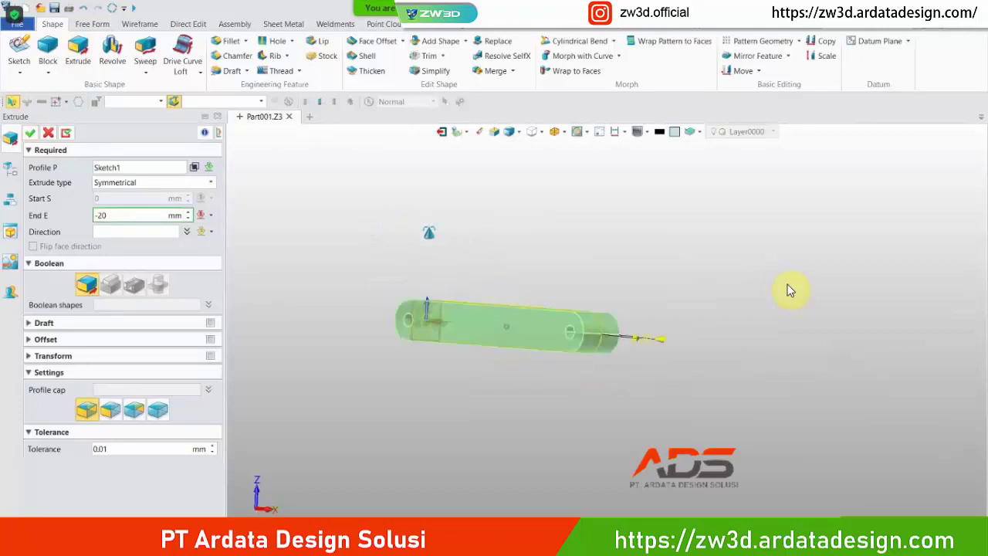
right_click_drag(429, 232, 410, 261)
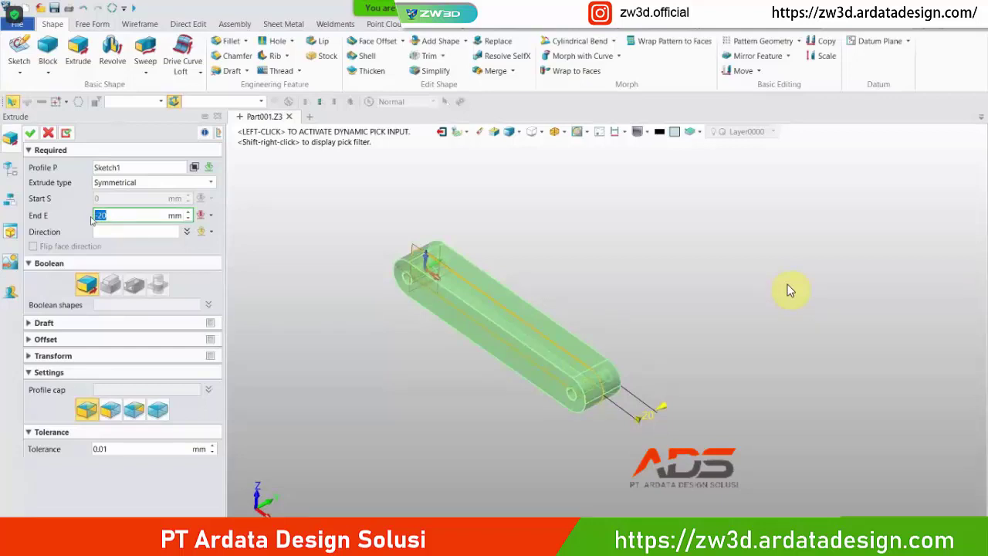
type("10")
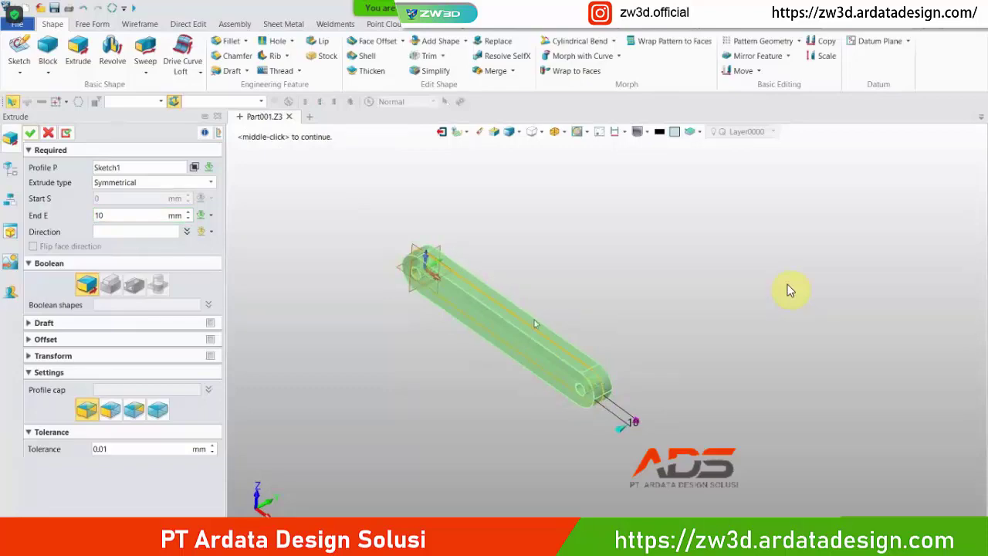
right_click_drag(634, 394, 614, 426)
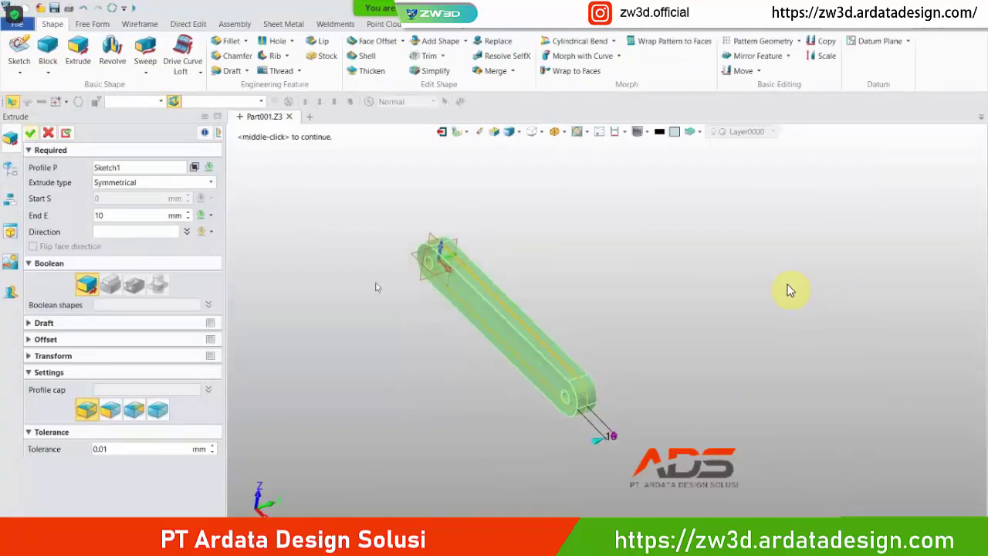
left_click(33, 134)
- Hide the link arm's profile sketch in the model history
right_click(81, 217)
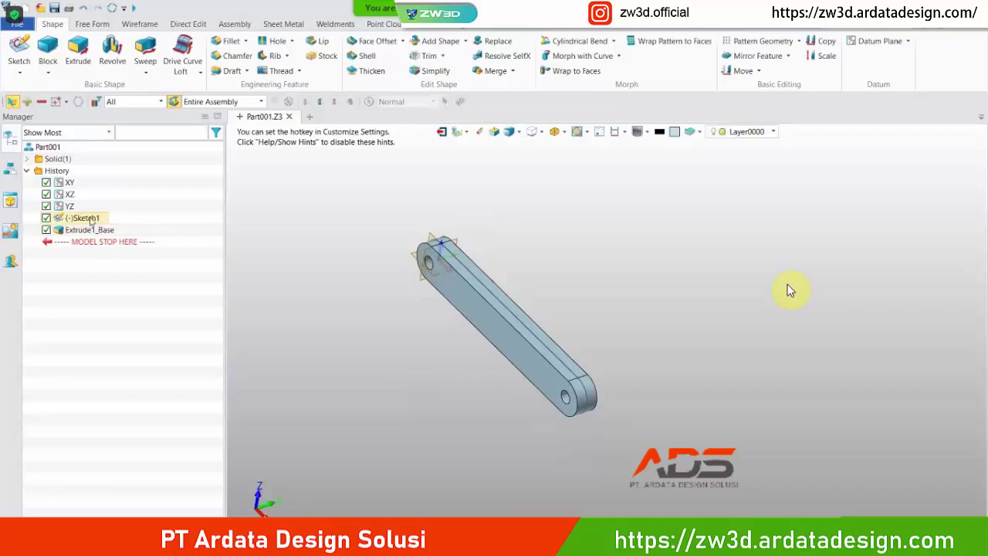
left_click(116, 225)
right_click_drag(716, 306, 510, 307)
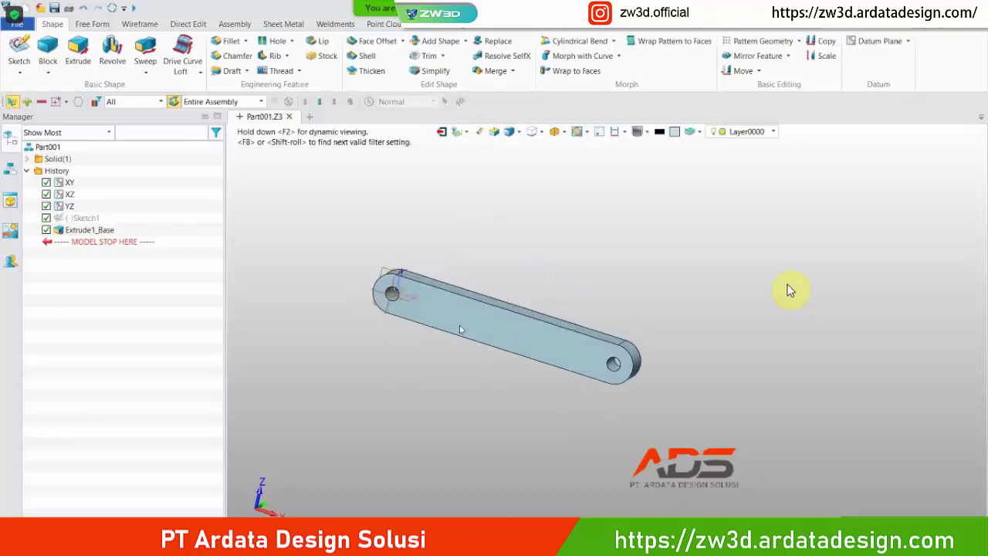
- Start a new sketch on the link arm's large front face
left_click(461, 330)
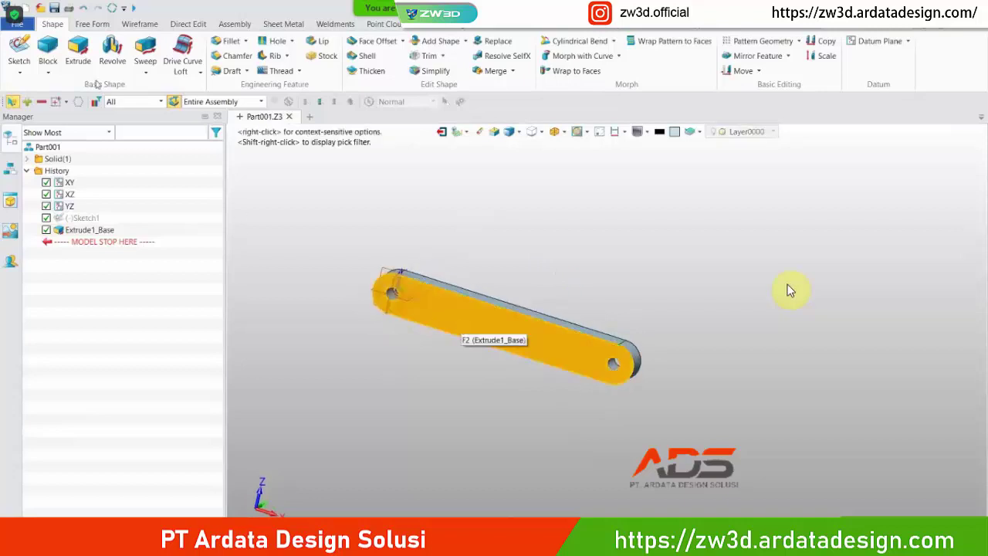
left_click(255, 212)
left_click(21, 51)
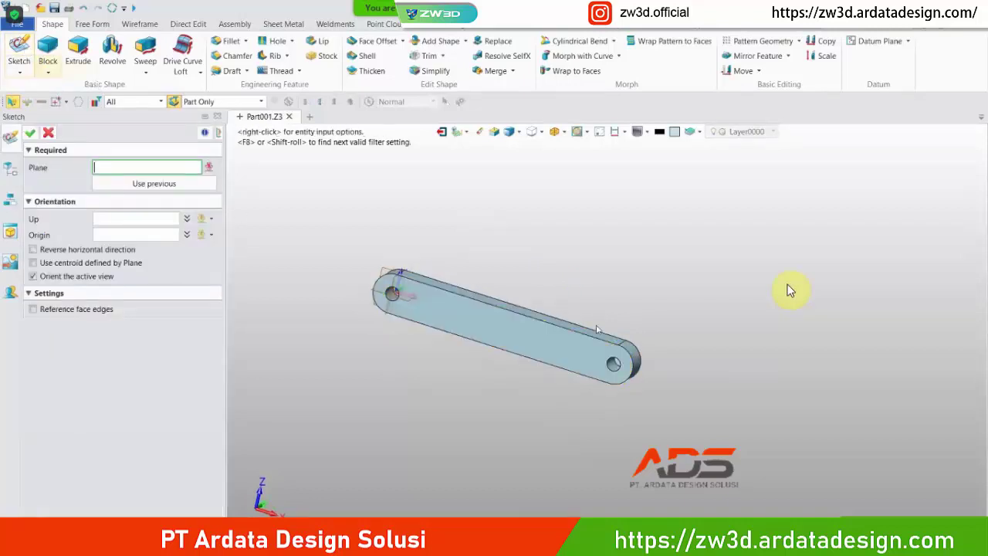
left_click(456, 334)
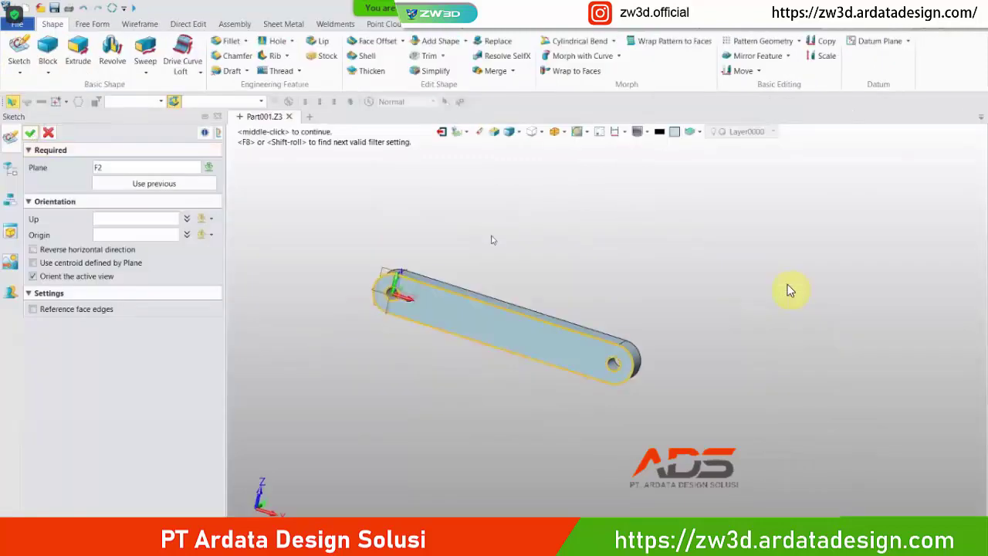
middle_click(527, 244)
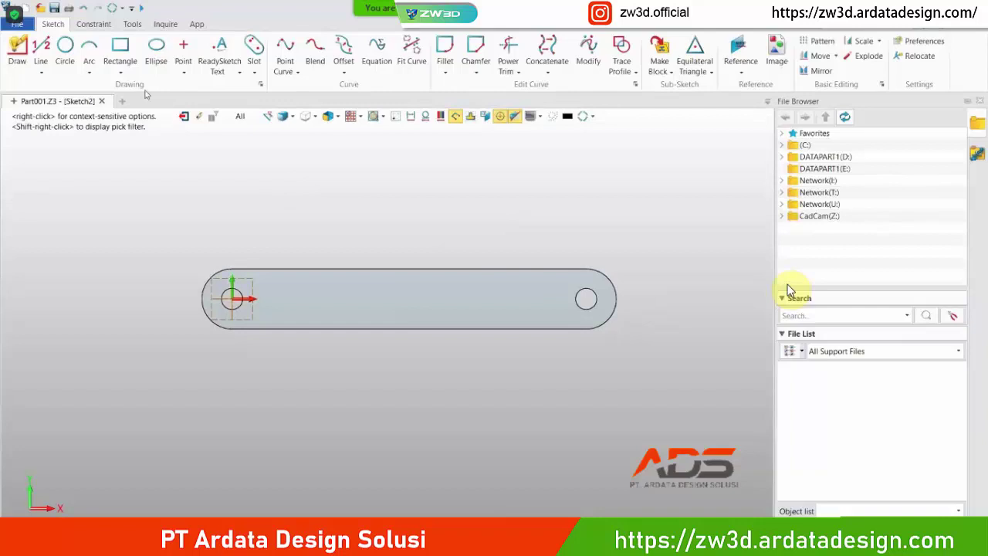
- Sketch a vertical slot of 30 mm diameter down from the midpoint of the arm's upper edge, with centres about 78 mm apart
left_click(254, 47)
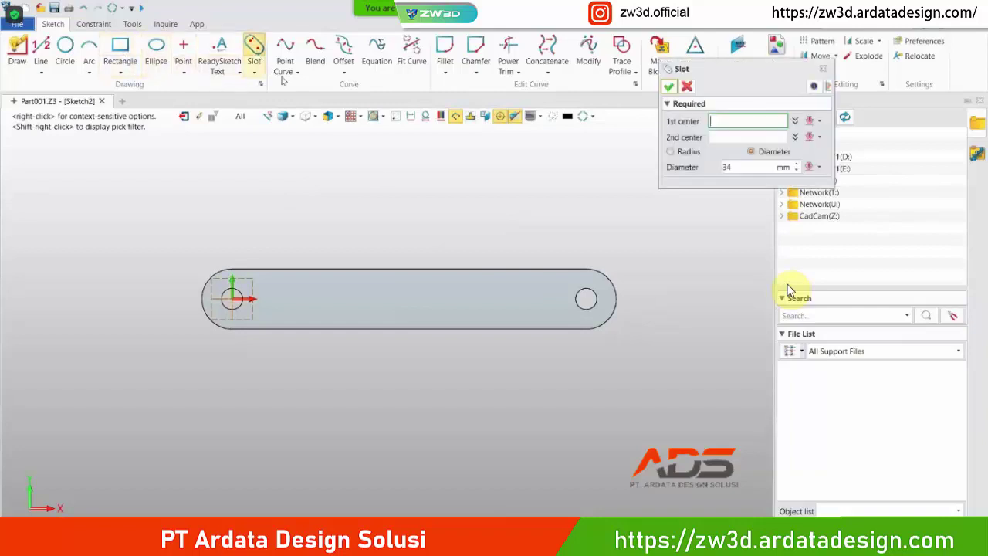
left_click(413, 272)
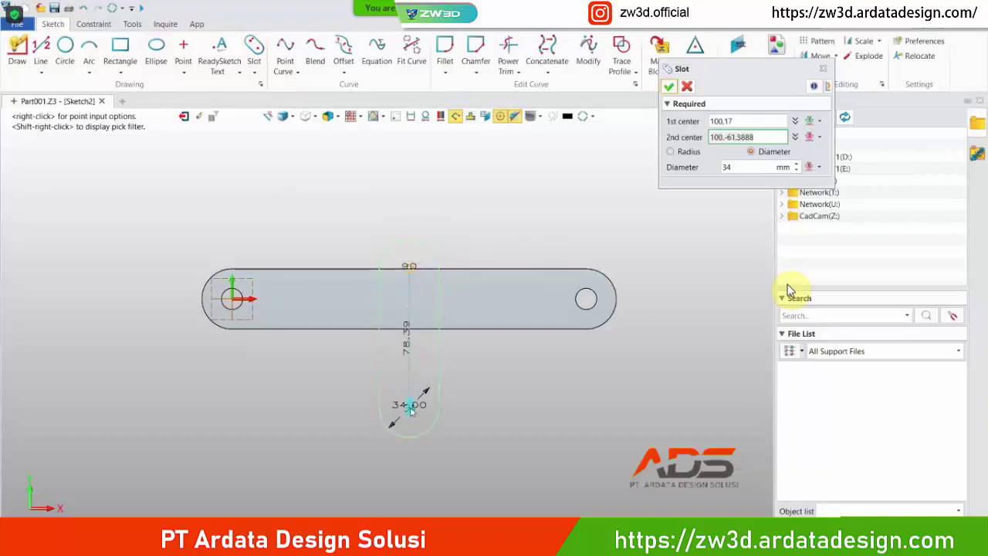
left_click(409, 410)
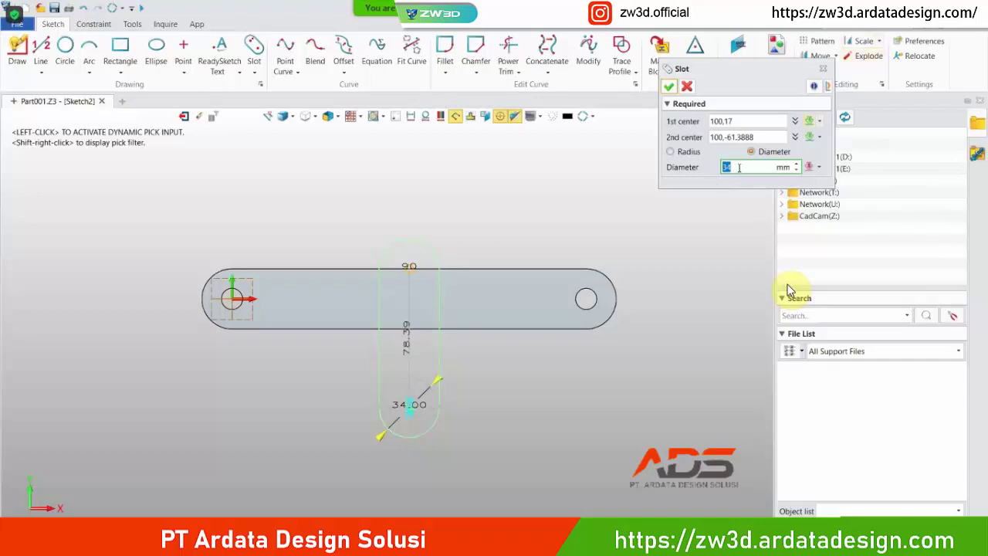
left_click(738, 166)
left_click(669, 86)
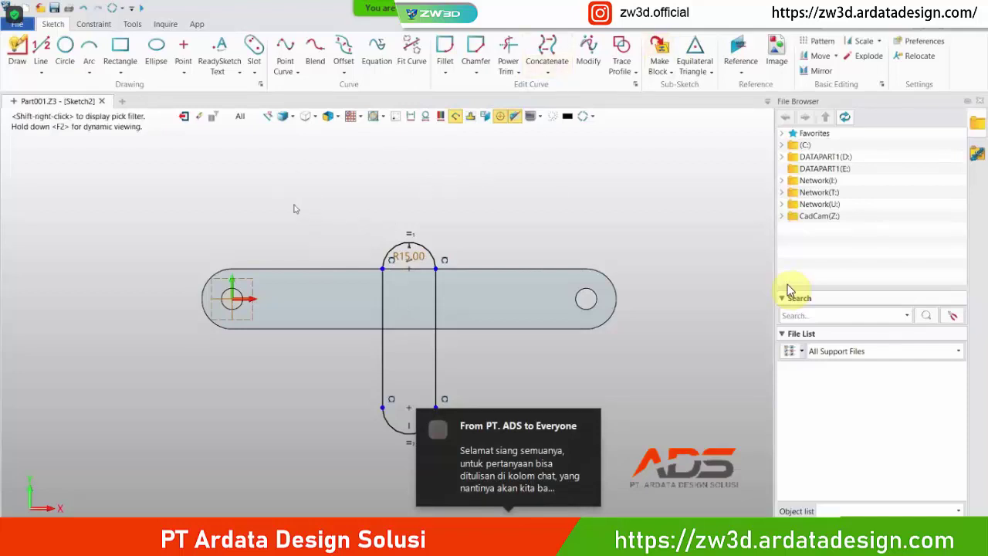
- Draw a 12 mm diameter circle on the vertical slot's centreline, just above its lower arc centre
left_click(65, 48)
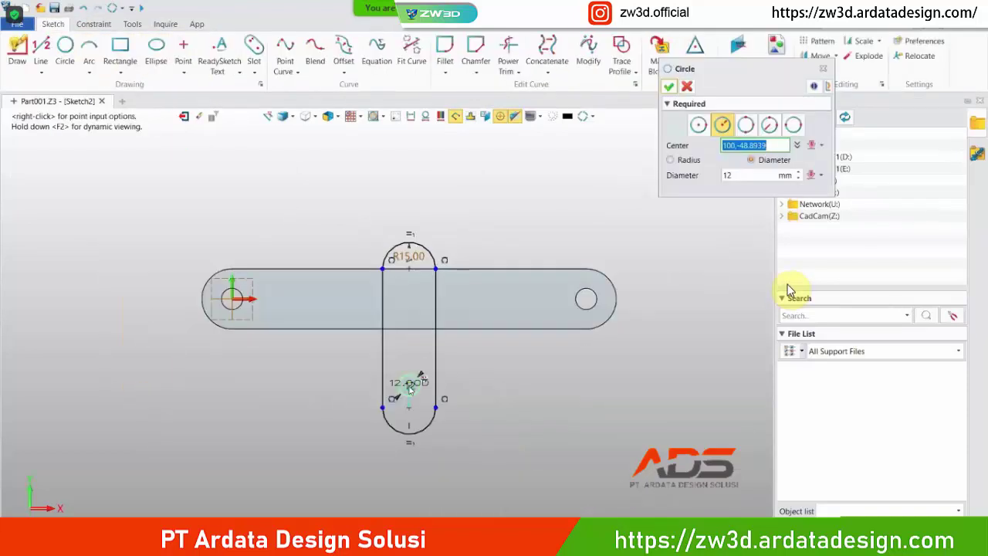
left_click(408, 386)
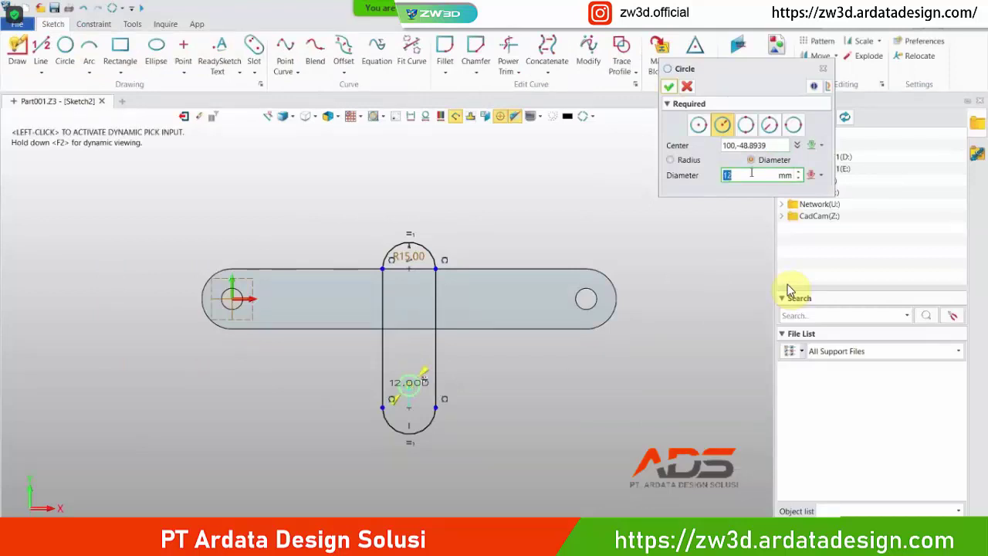
left_click(668, 85)
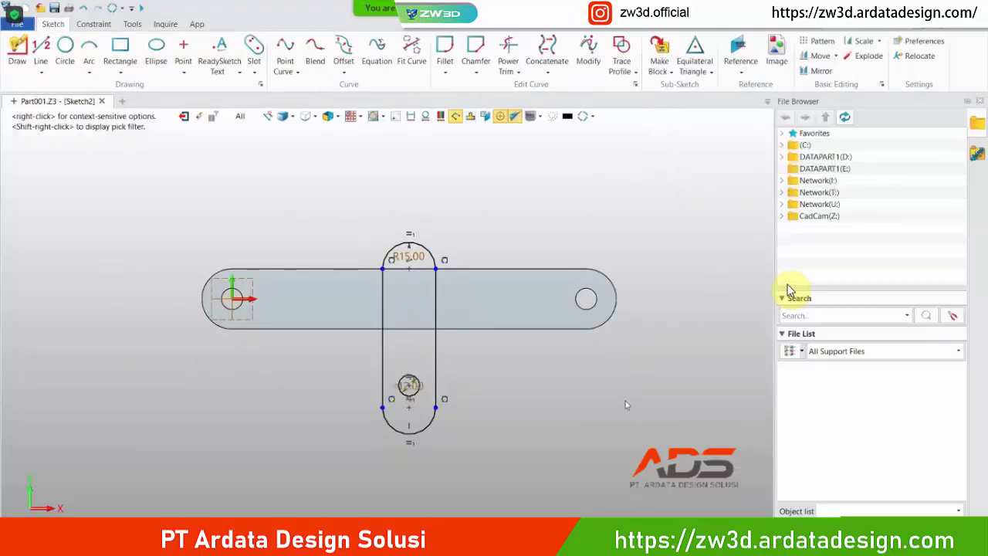
- Draw a 30 mm horizontal line between the two ends of the slot's upper arc
left_click(42, 57)
scroll(432, 271, "up", 4)
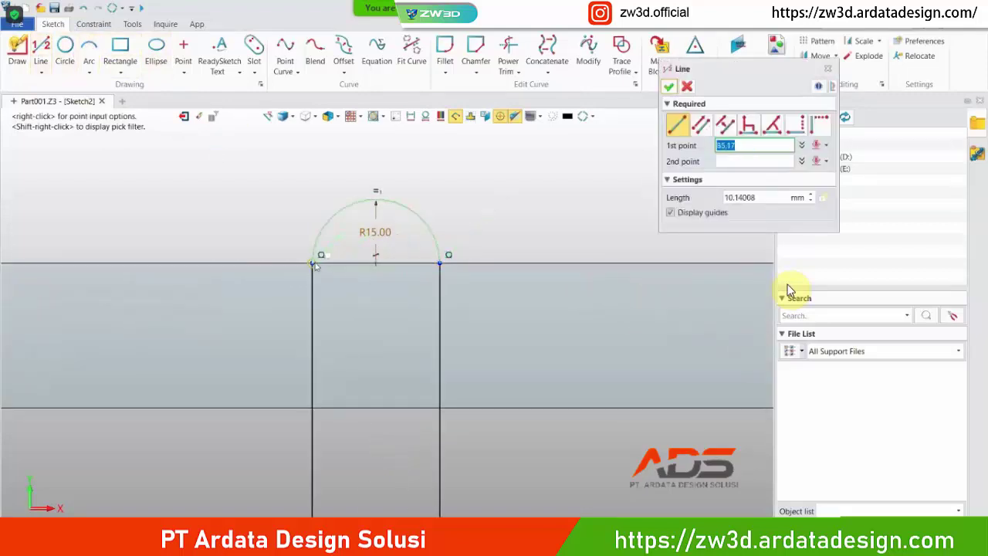
left_click(312, 263)
left_click(440, 263)
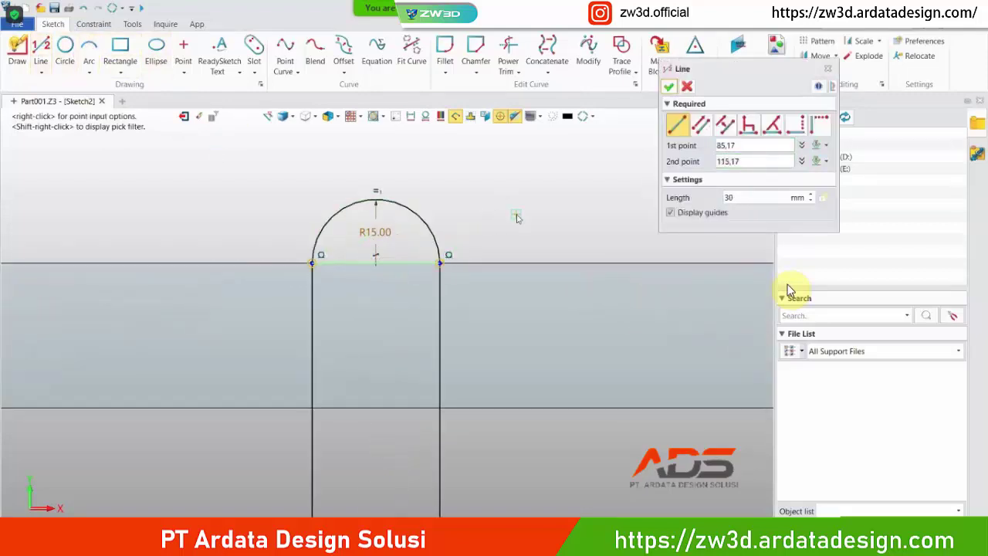
middle_click(506, 213)
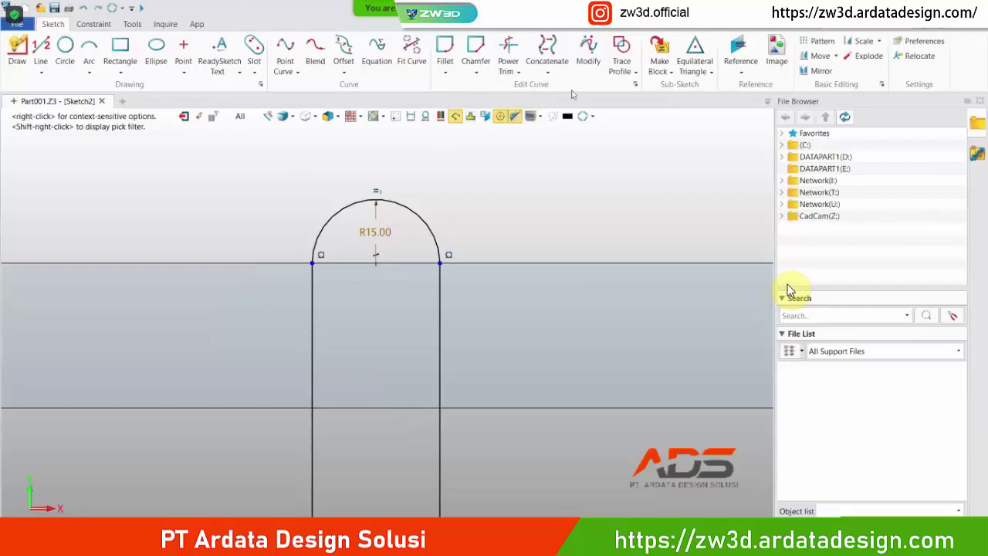
- Trim away the vertical slot's upper arc with Power Trim
left_click(508, 48)
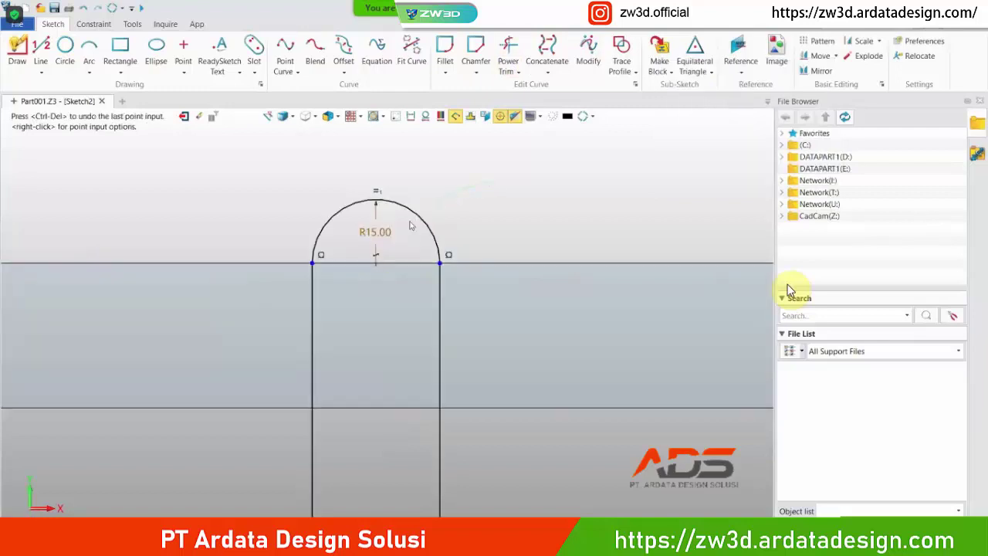
key("Escape")
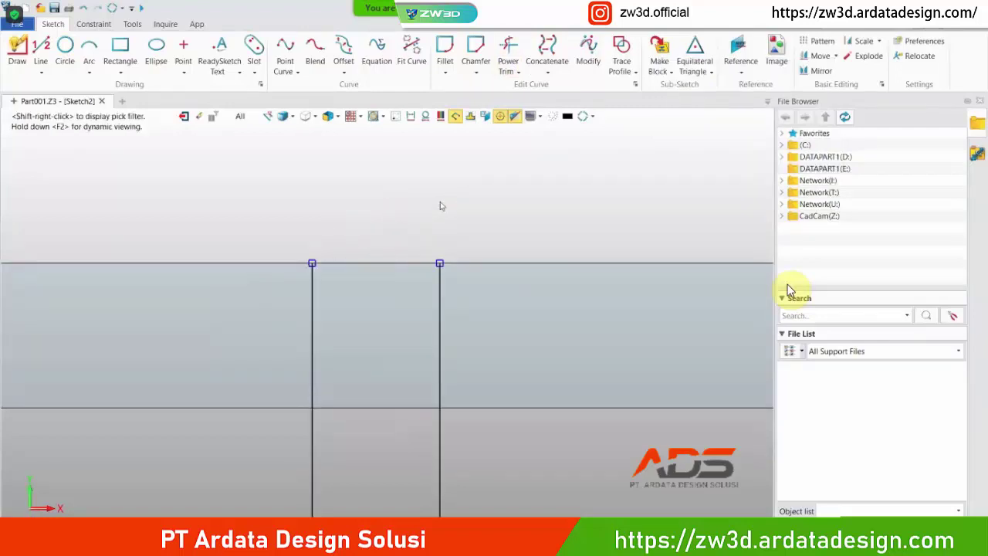
scroll(395, 232, "down", 4)
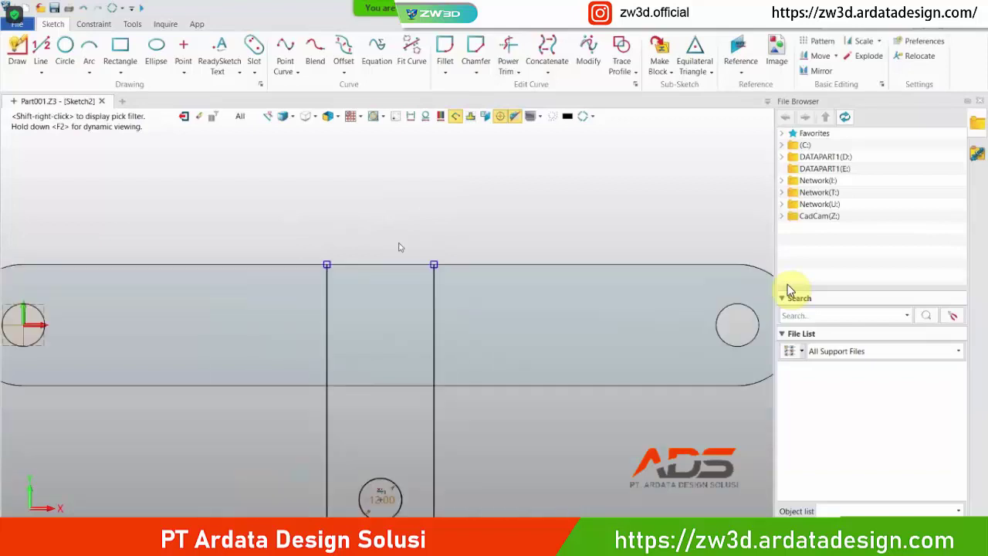
scroll(360, 241, "up", 4)
scroll(360, 241, "down", 4)
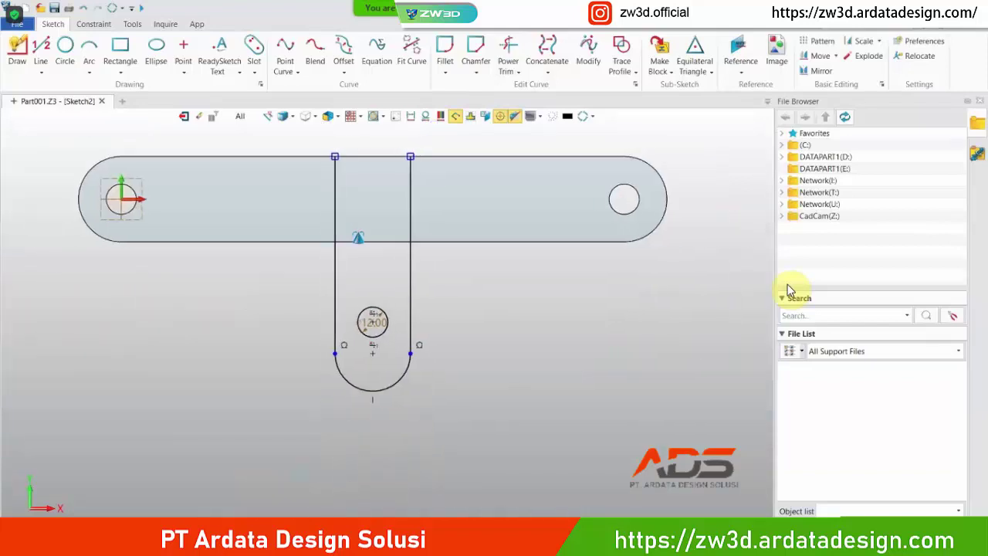
- Dimension the vertical distance from the arm's upper edge to the slot's lower arc centre and set it to 59 mm
left_click(94, 24)
left_click(313, 58)
left_click(399, 324)
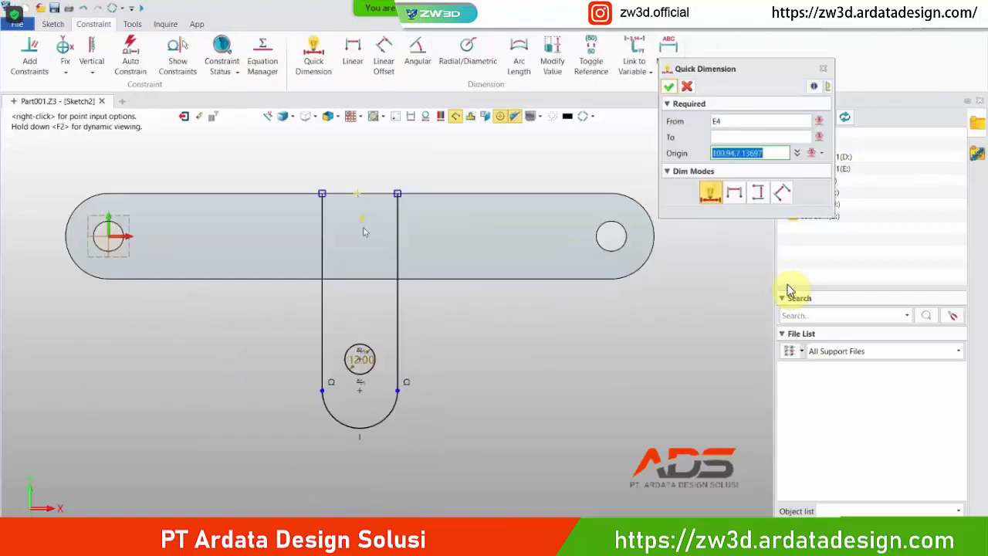
left_click(497, 315)
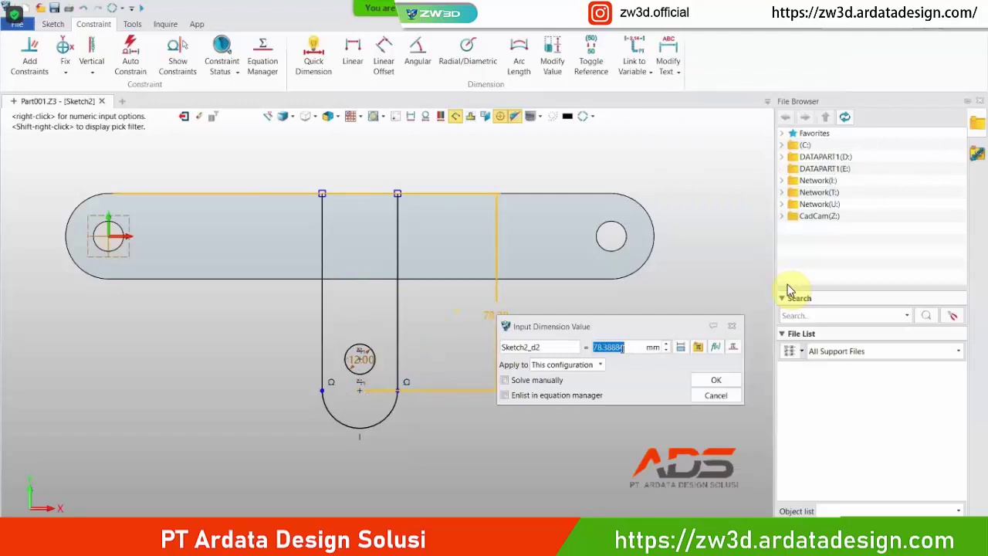
type("59")
left_click(723, 376)
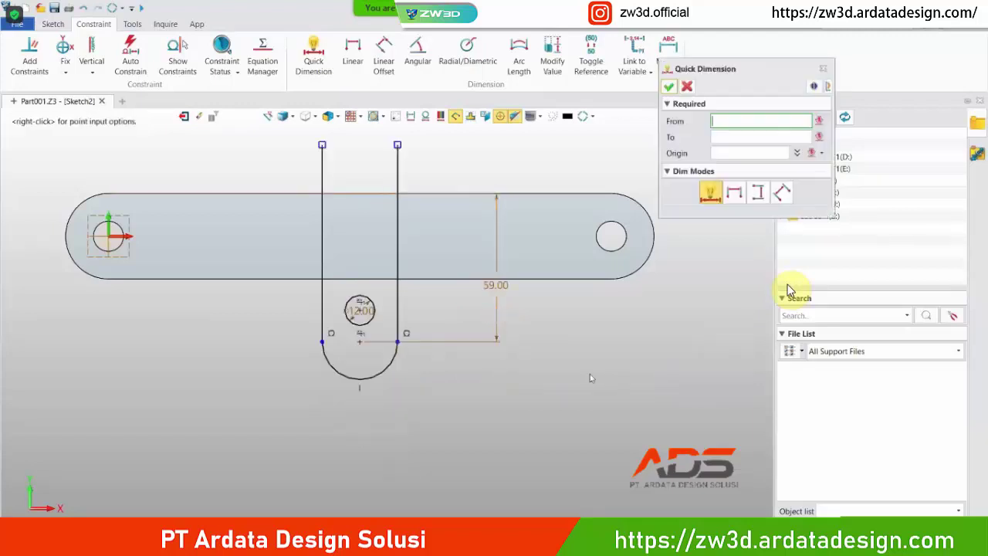
left_click(322, 164)
left_click(668, 86)
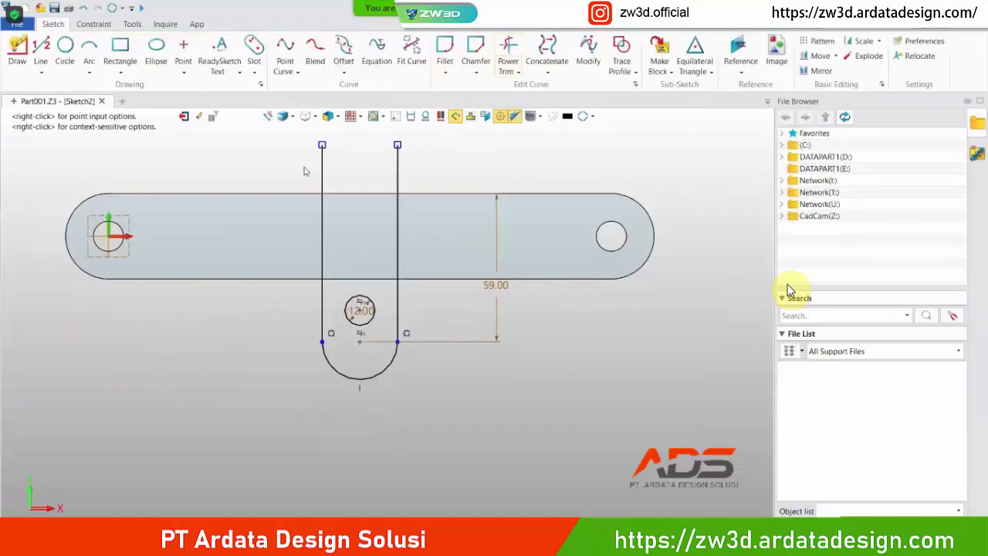
- Try to trim the slot's side lines above the arm's upper edge, and undo the trim
left_click_drag(306, 171, 263, 167)
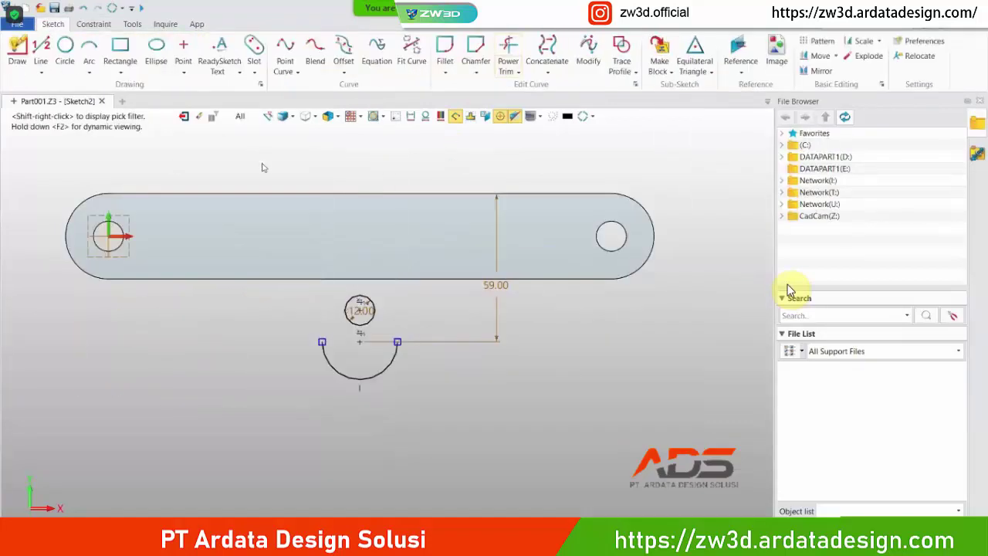
left_click(83, 7)
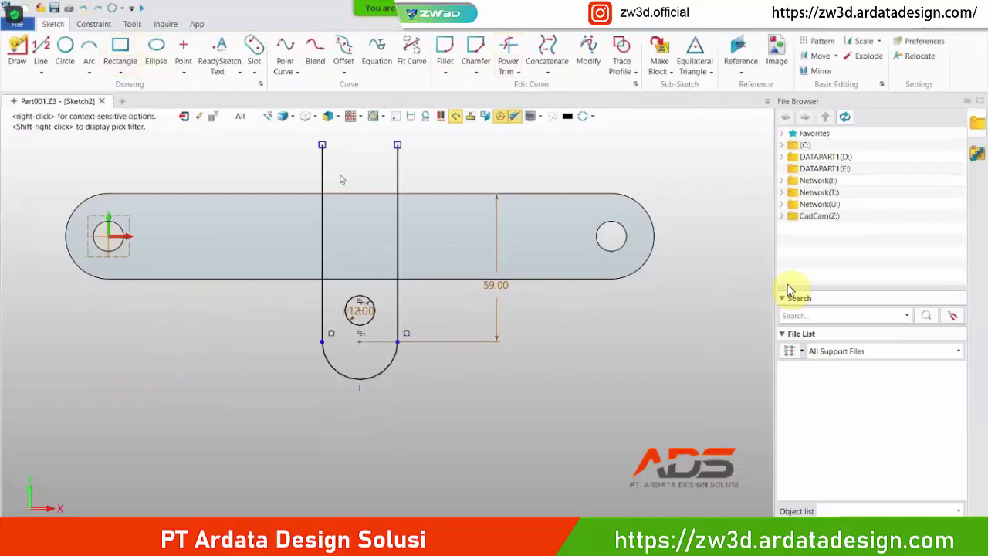
left_click(44, 48)
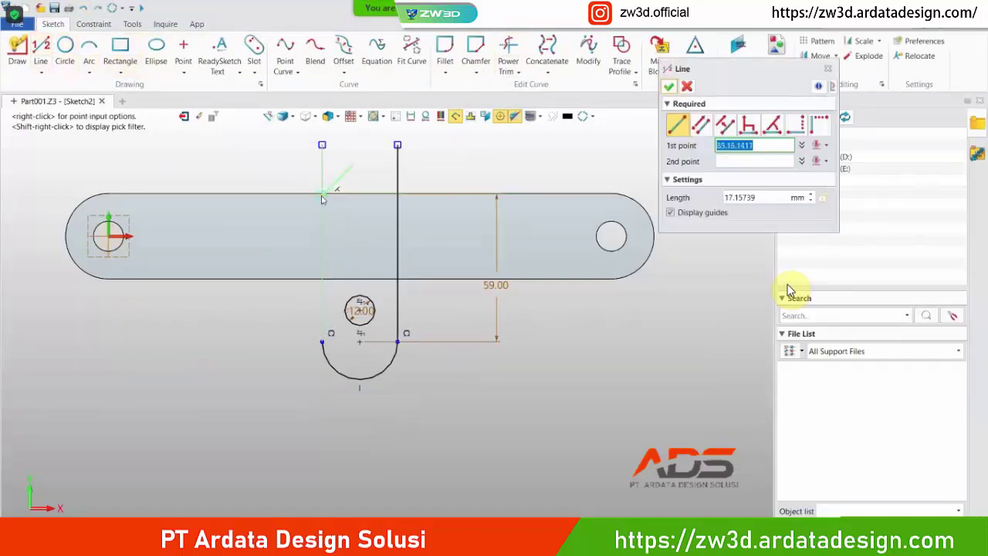
left_click(324, 193)
key("Escape")
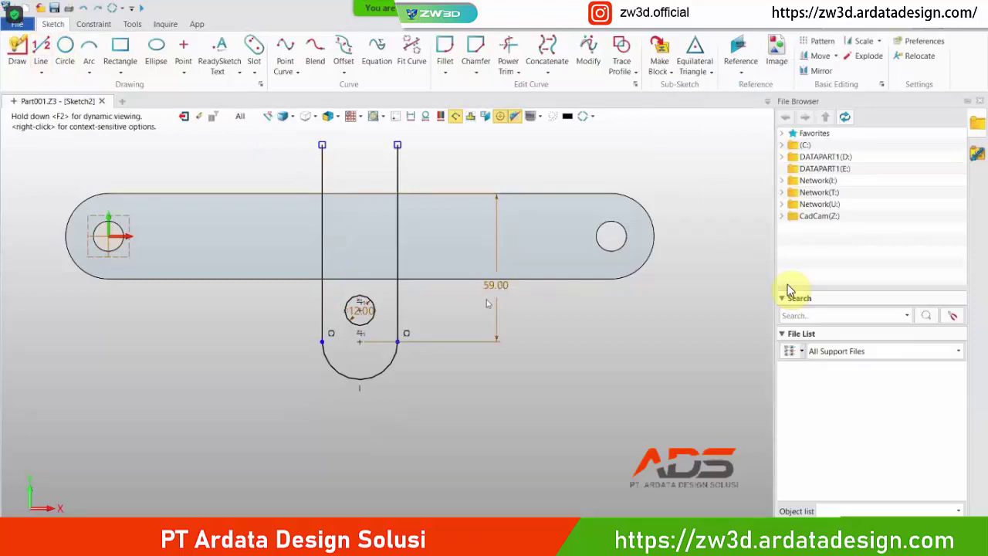
middle_click(120, 296)
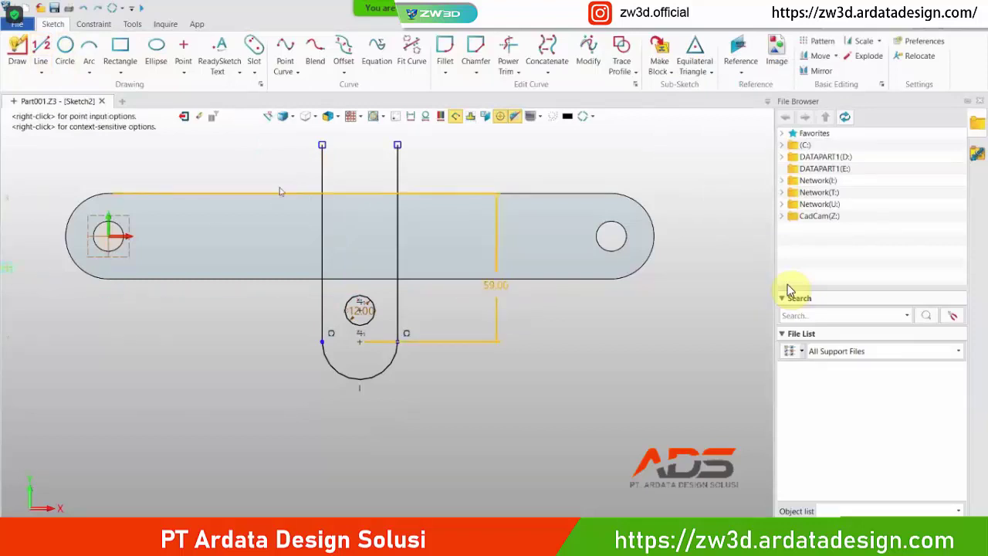
left_click(40, 50)
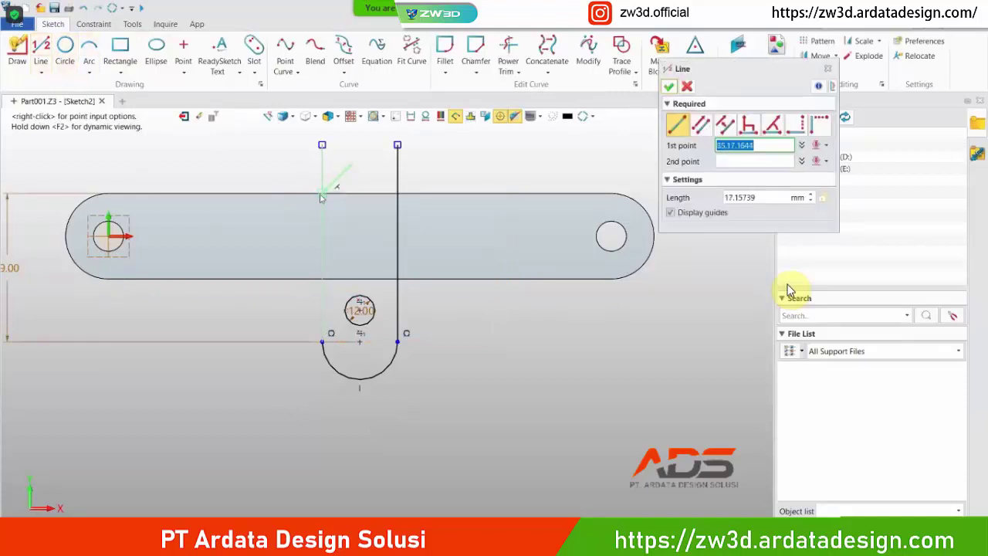
left_click(322, 342)
key("Escape")
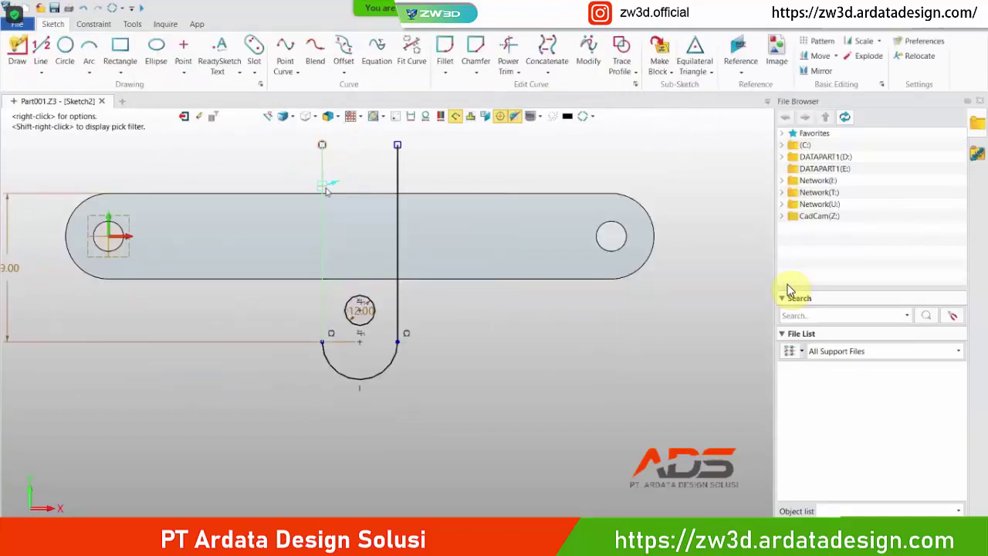
- Shorten both side lines of the lug profile so they end at the same height just above the arm's upper edge
left_click_drag(322, 185, 322, 185)
mouse_move(375, 220)
right_mouse_down()
mouse_move(382, 234)
mouse_move(390, 219)
mouse_move(484, 213)
right_mouse_up()
key("ctrl+Up")
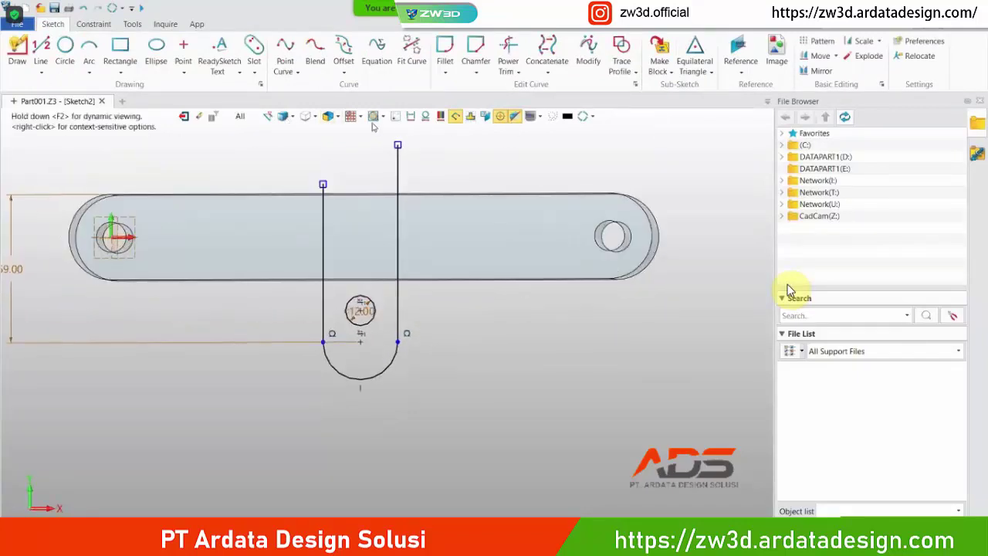
left_click(337, 116)
left_click(452, 186)
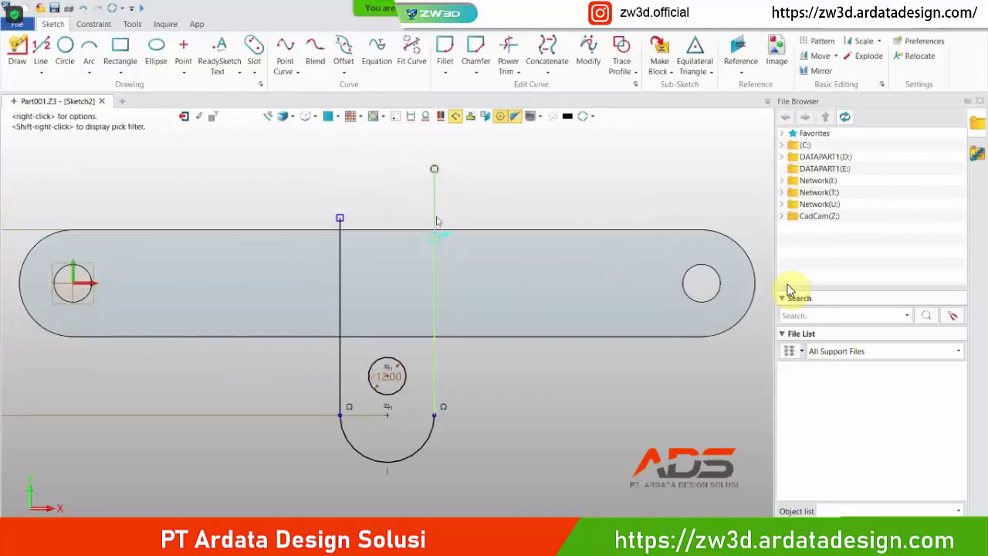
mouse_move(436, 221)
left_mouse_down()
mouse_move(443, 215)
mouse_move(435, 218)
left_mouse_up()
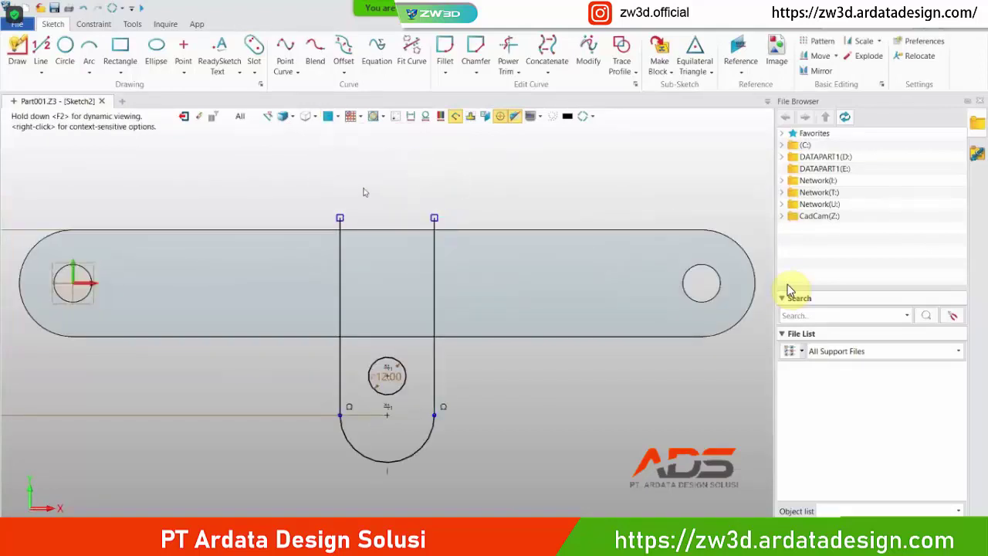
- Close the lug profile with a 30 mm horizontal line between the upper ends of its side lines
left_click(41, 50)
left_click(339, 217)
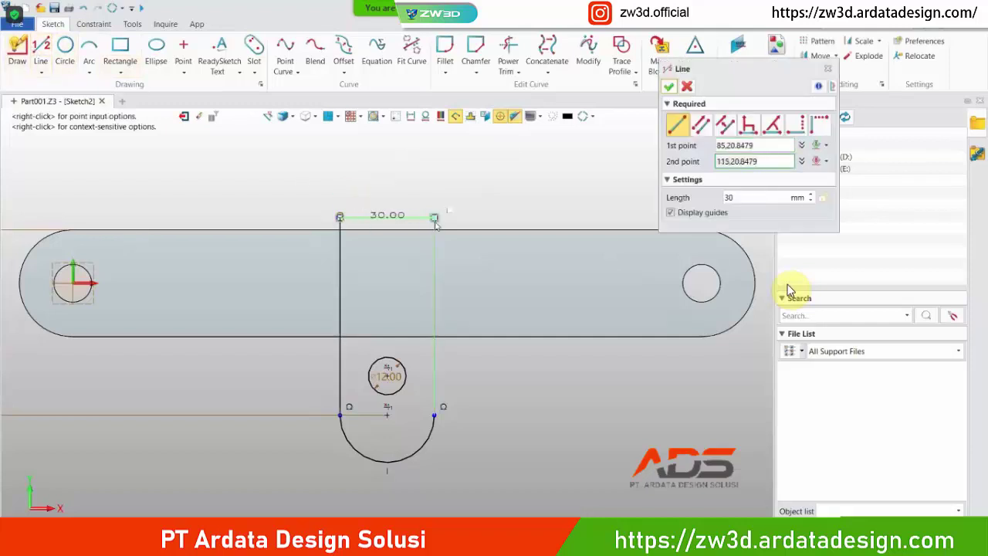
left_click(433, 217)
left_click(668, 87)
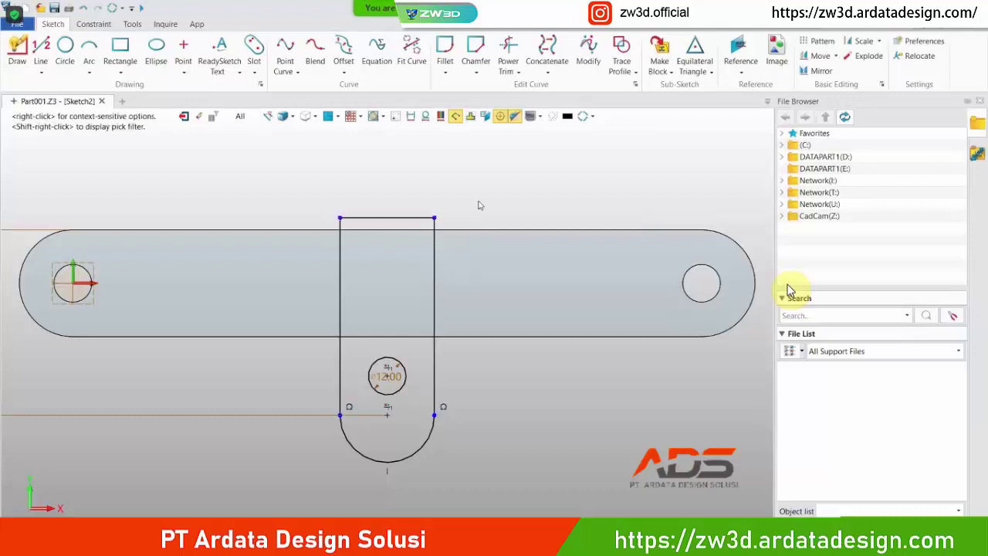
- Delete the 59 mm vertical dimension between the arm's upper edge and the lug's arc centre
scroll(480, 194, "down", 2)
scroll(317, 223, "up", 1)
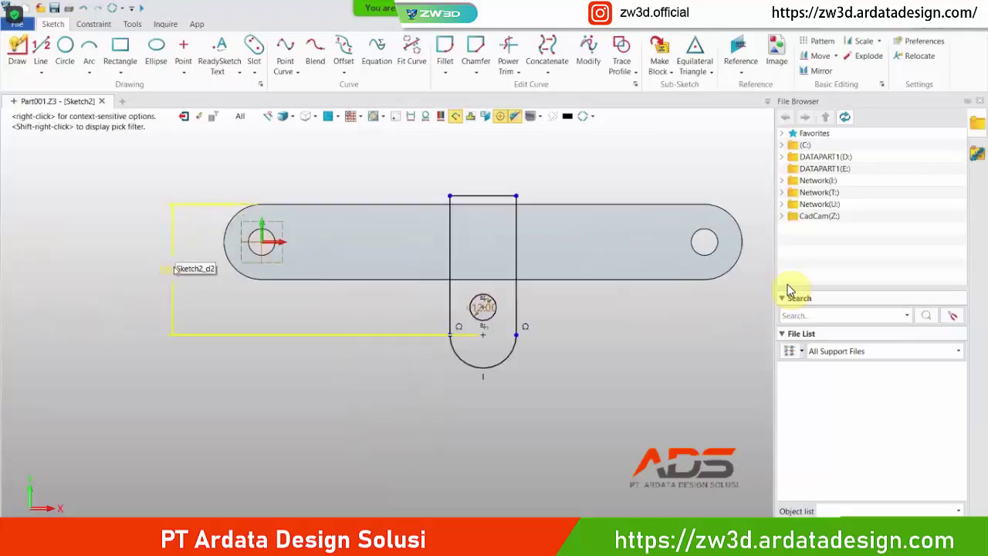
left_click(267, 337)
key("Delete")
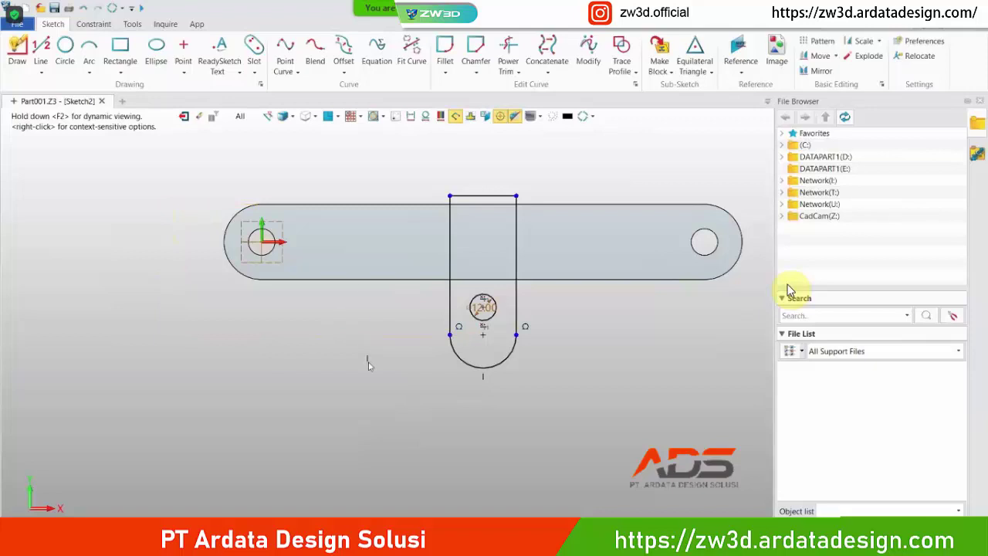
- Exit the sketch to check the lug profile against the arm in 3D, and reopen Sketch2 for editing
left_click(493, 196)
mouse_move(553, 208)
right_mouse_down()
mouse_move(518, 208)
mouse_move(573, 213)
mouse_move(573, 186)
mouse_move(546, 194)
mouse_move(591, 190)
mouse_move(599, 218)
right_mouse_up()
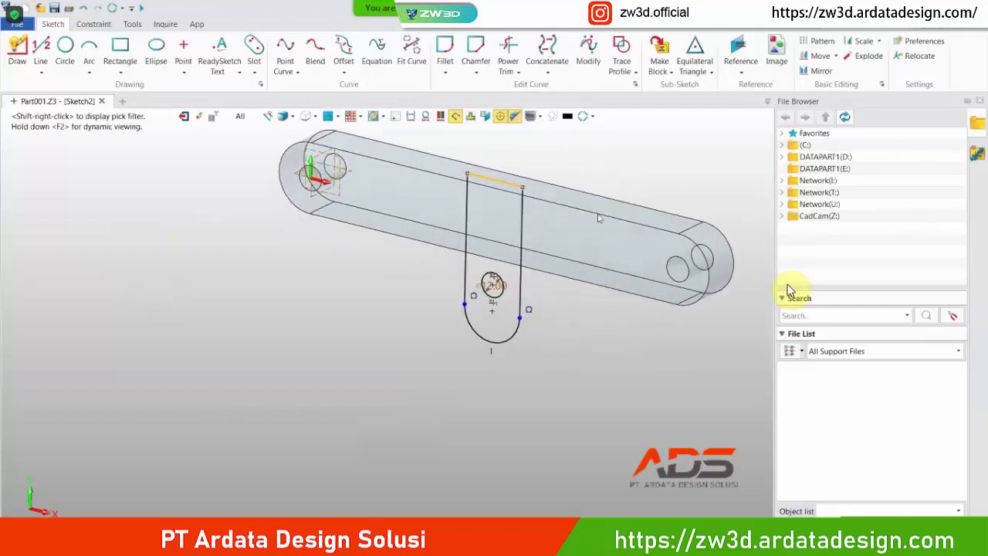
left_click(549, 237)
right_click_drag(553, 191, 307, 210)
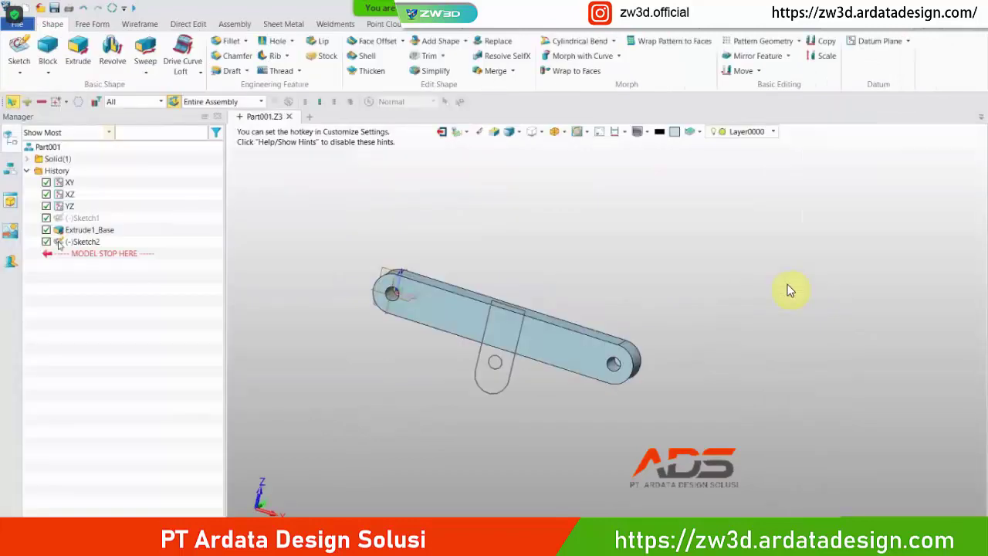
right_click(70, 240)
left_click(83, 229)
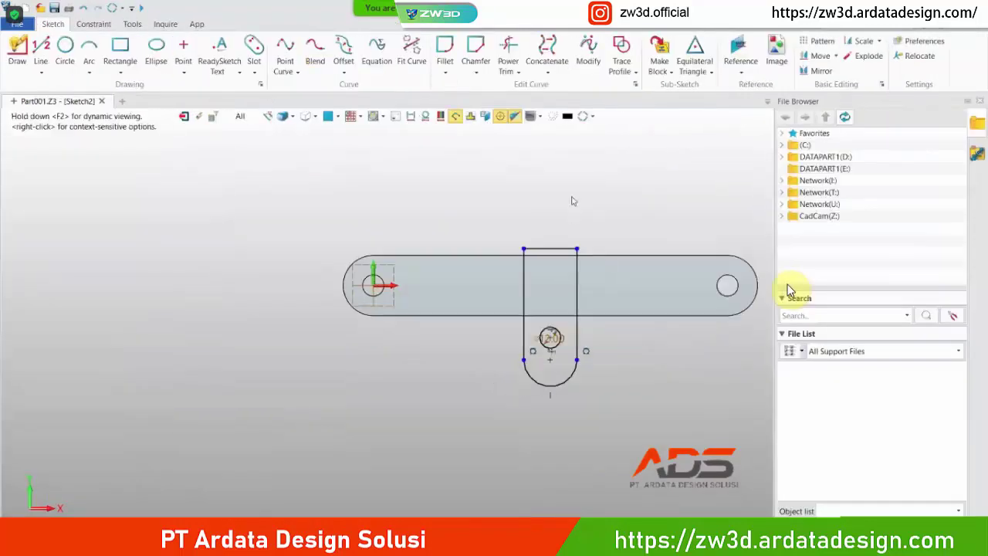
- Move the lug profile's closing line down onto the arm's upper edge
scroll(578, 216, "up", 3)
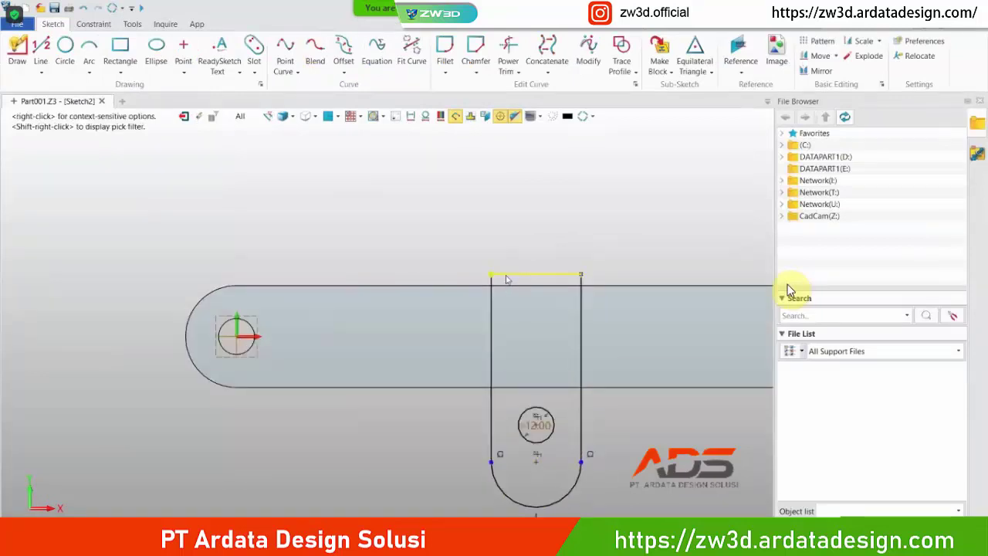
left_click_drag(505, 275, 509, 288)
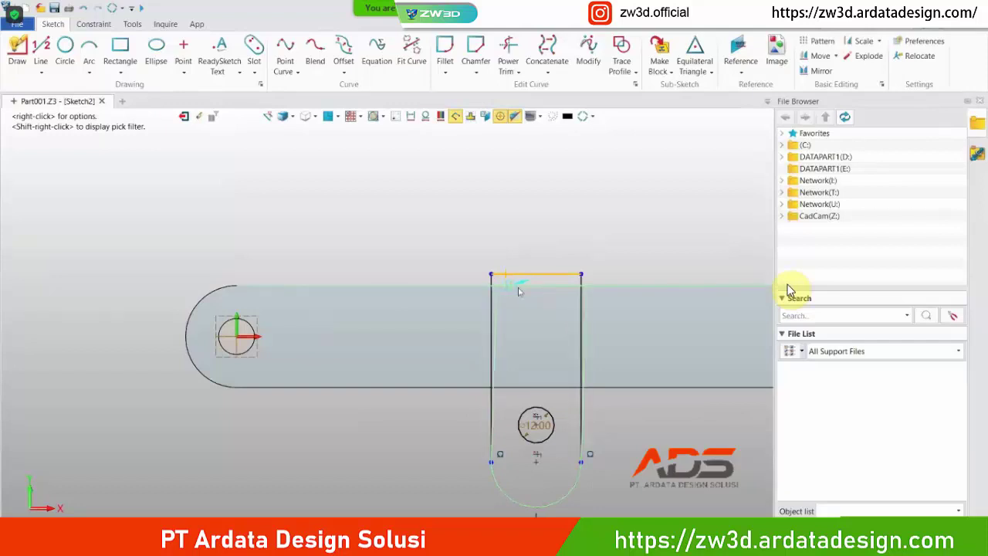
left_click_drag(518, 288, 500, 287)
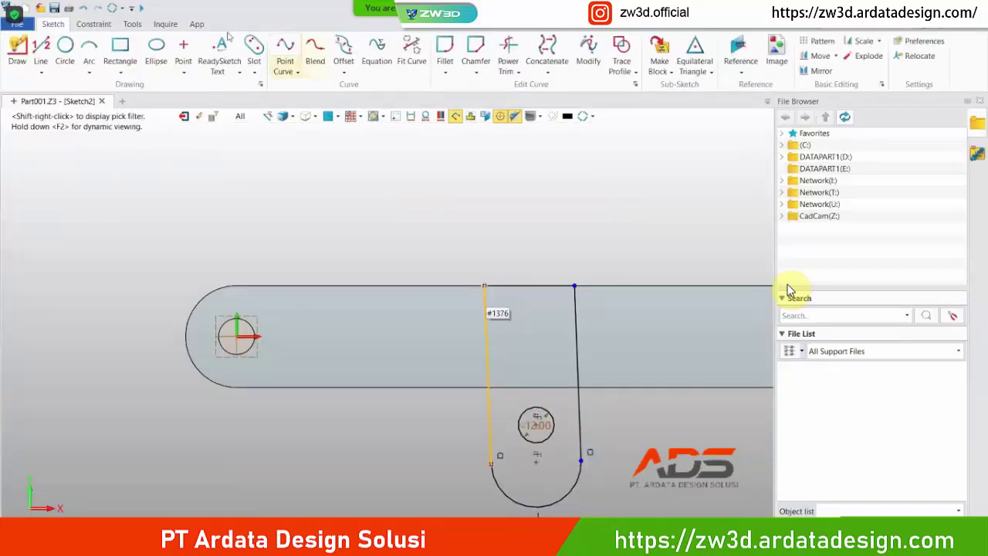
- Apply vertical constraints to both side lines of the lug profile
left_click(93, 24)
left_click(91, 48)
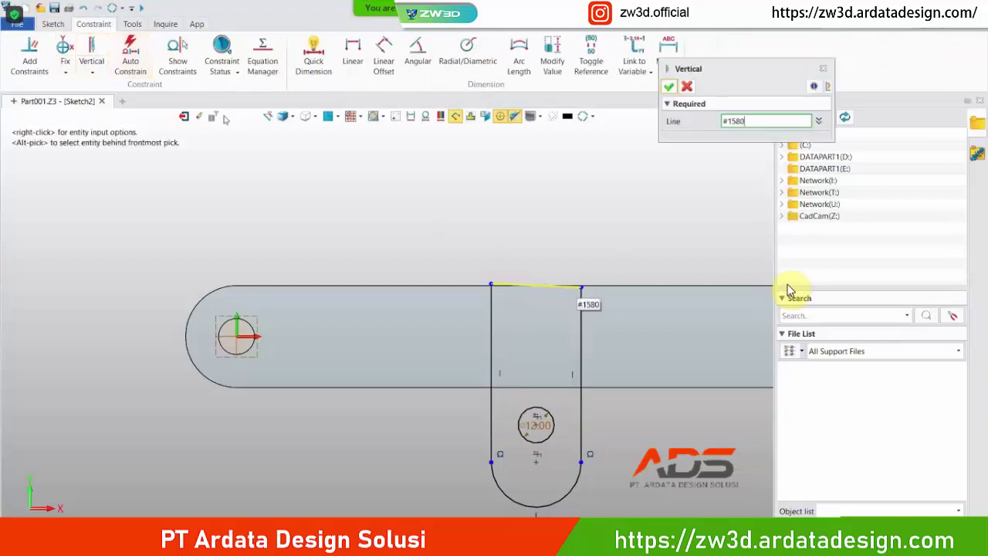
left_click(575, 303)
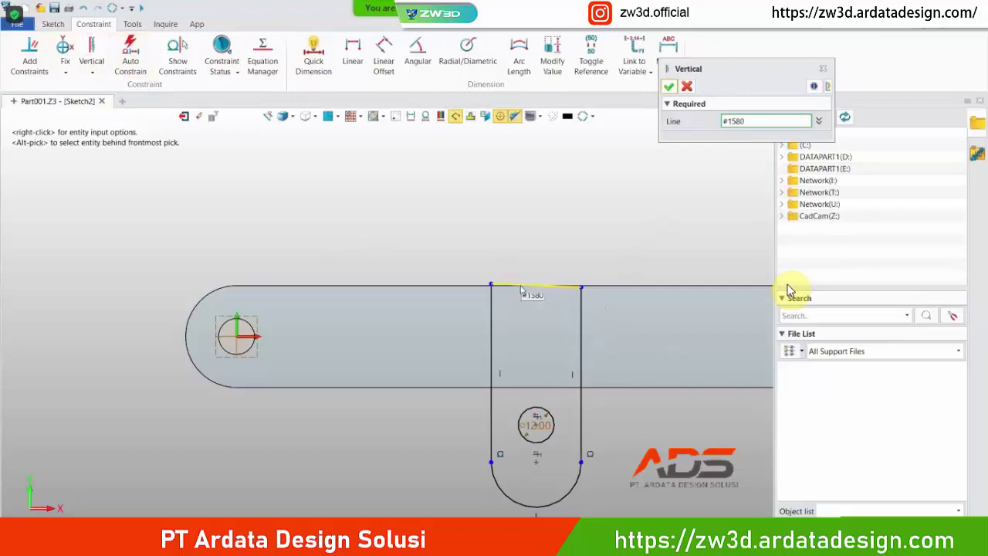
left_click(686, 87)
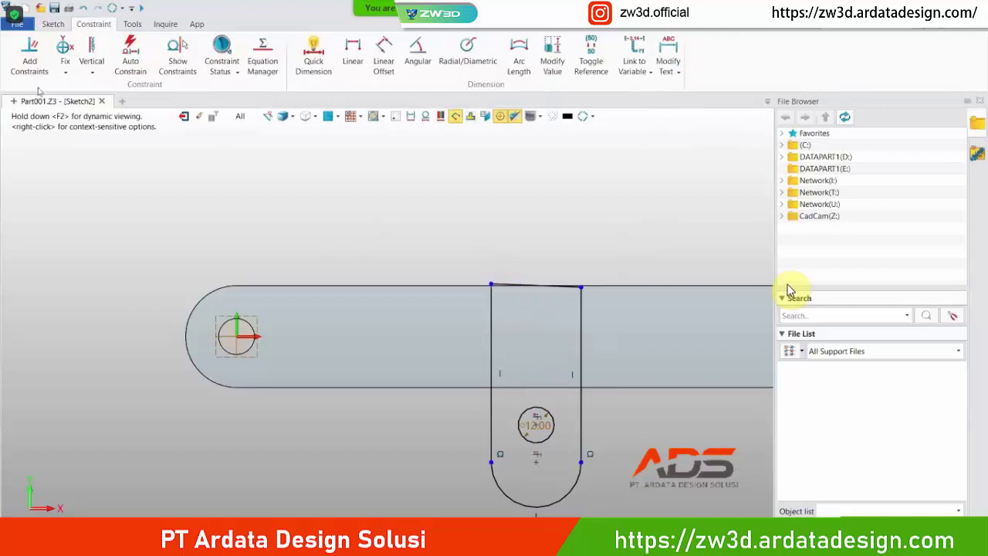
- Try to constrain the lug profile's closing line as horizontal, and undo the change
left_click(91, 72)
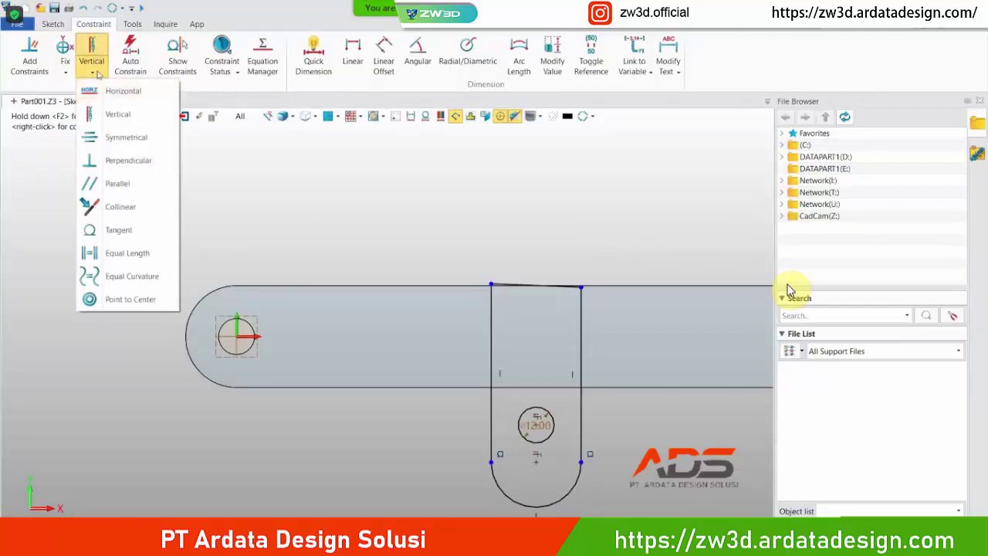
left_click(116, 91)
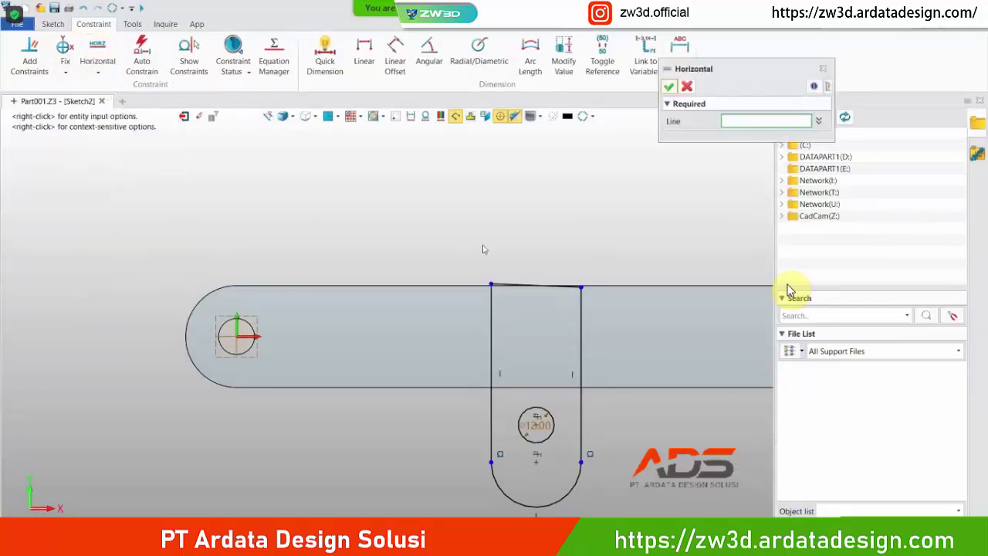
left_click(537, 290)
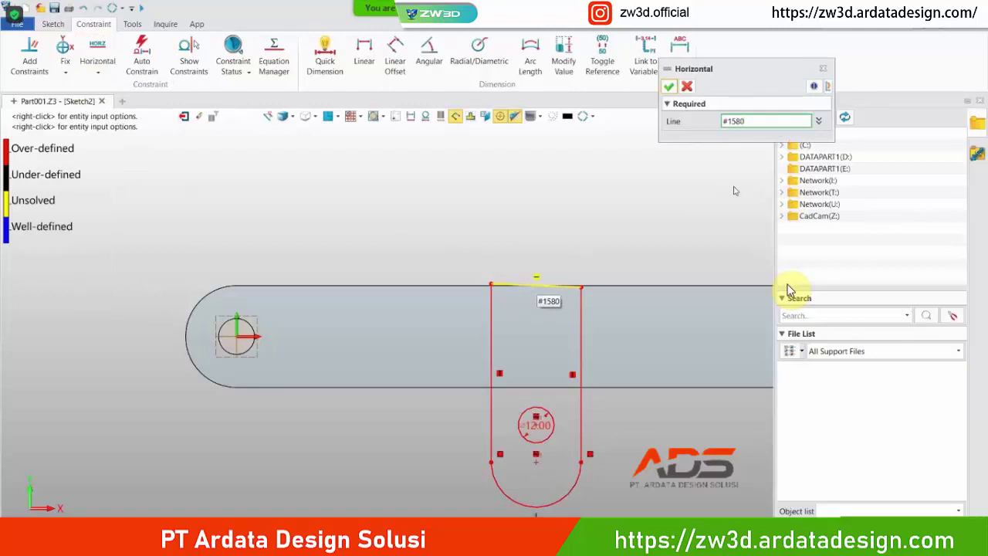
left_click(686, 88)
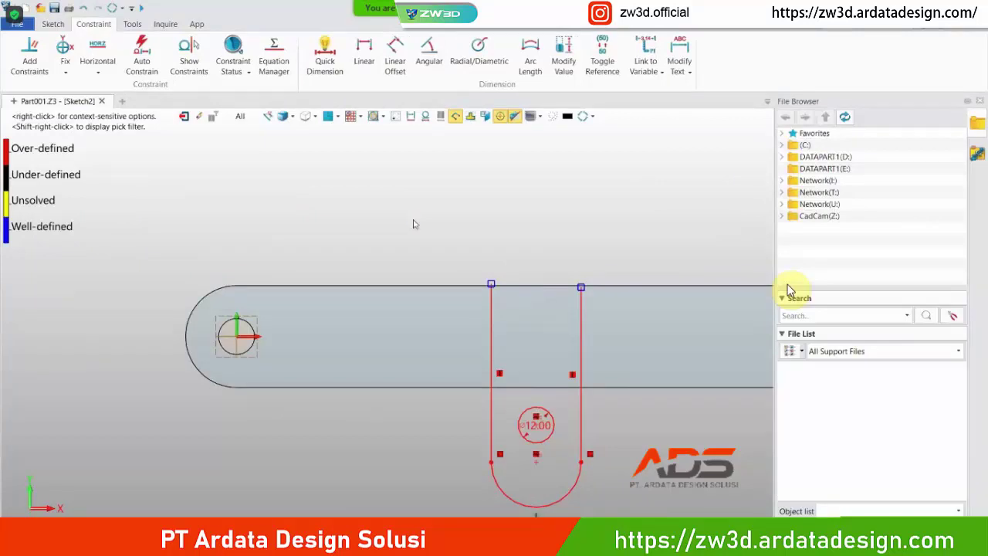
key("ctrl+z")
key("ctrl+z")
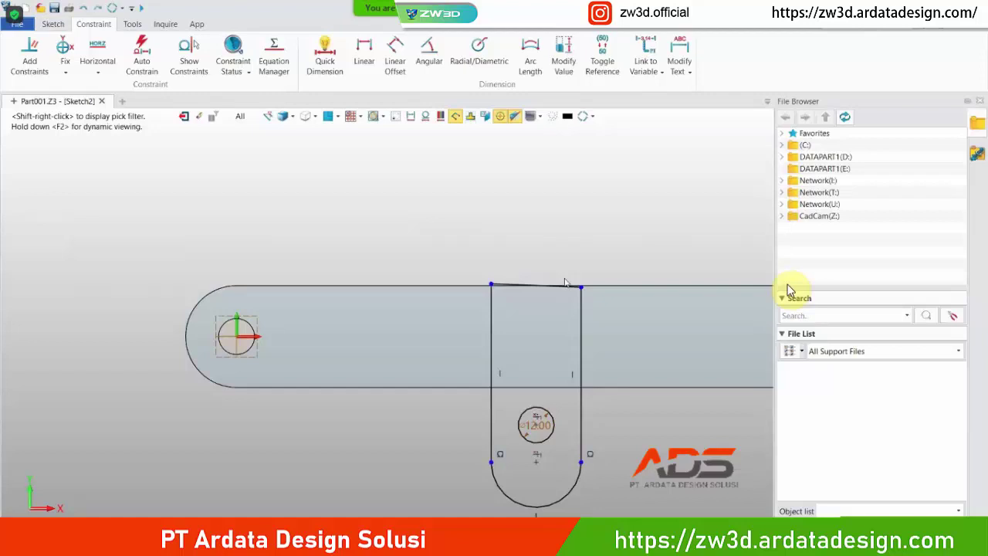
- Delete the 12 mm circle and the entire lug profile from the sketch
scroll(564, 279, "down", 3)
scroll(629, 424, "up", 4)
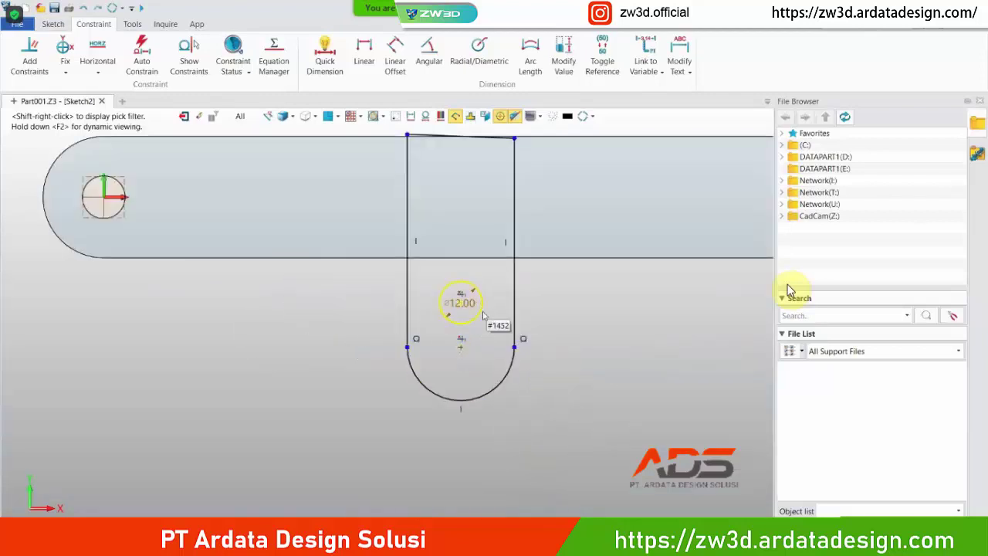
key("Delete")
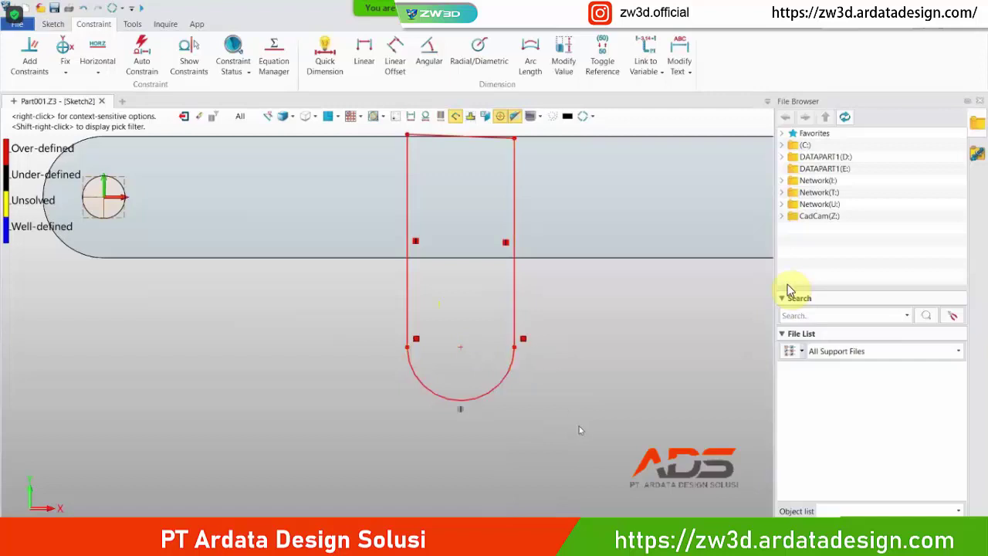
mouse_move(583, 426)
left_mouse_down()
mouse_move(371, 119)
mouse_move(371, 139)
left_mouse_up()
key("Delete")
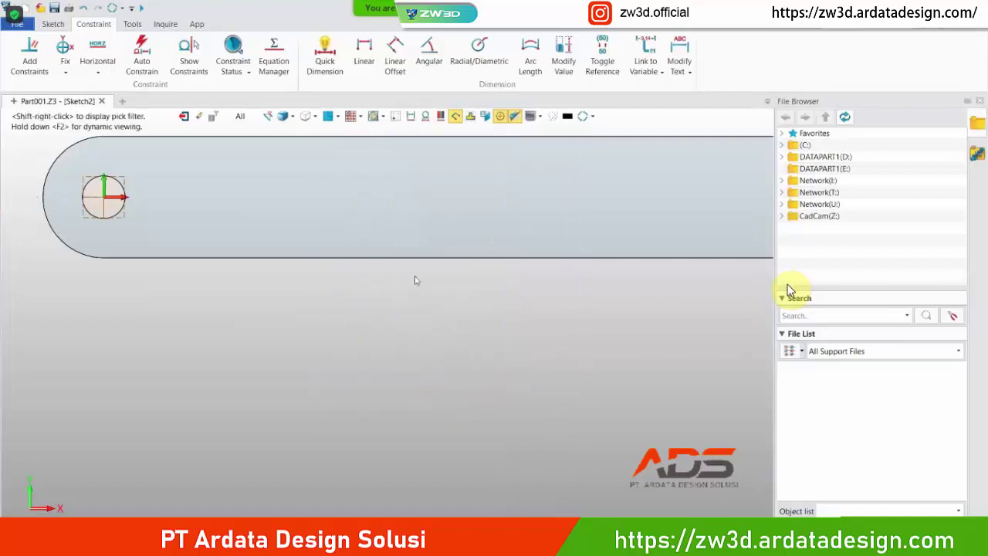
- Sketch a vertical slot of 30 mm diameter from the midpoint of the arm's upper edge downward, about 75 mm between centres
scroll(414, 270, "down", 3)
scroll(388, 219, "up", 1)
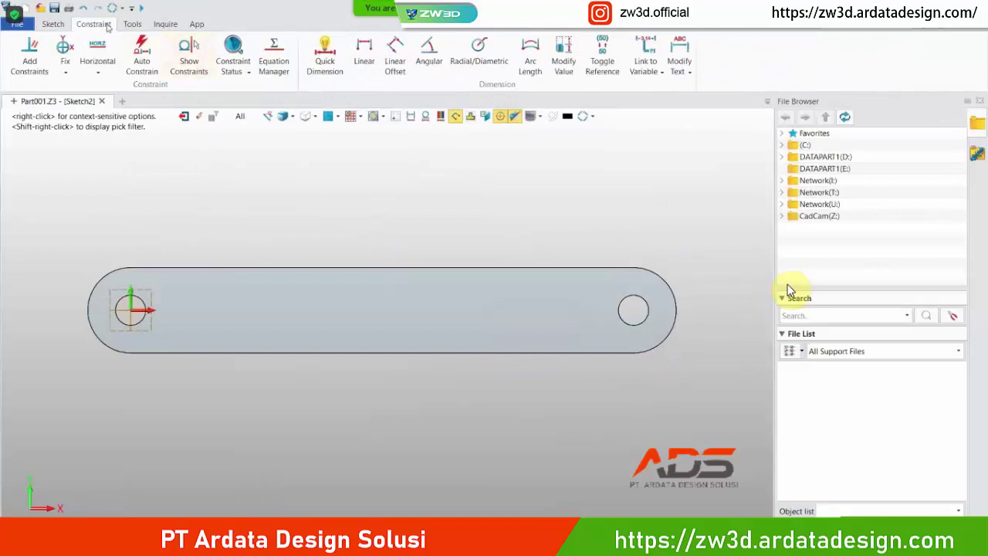
left_click(132, 24)
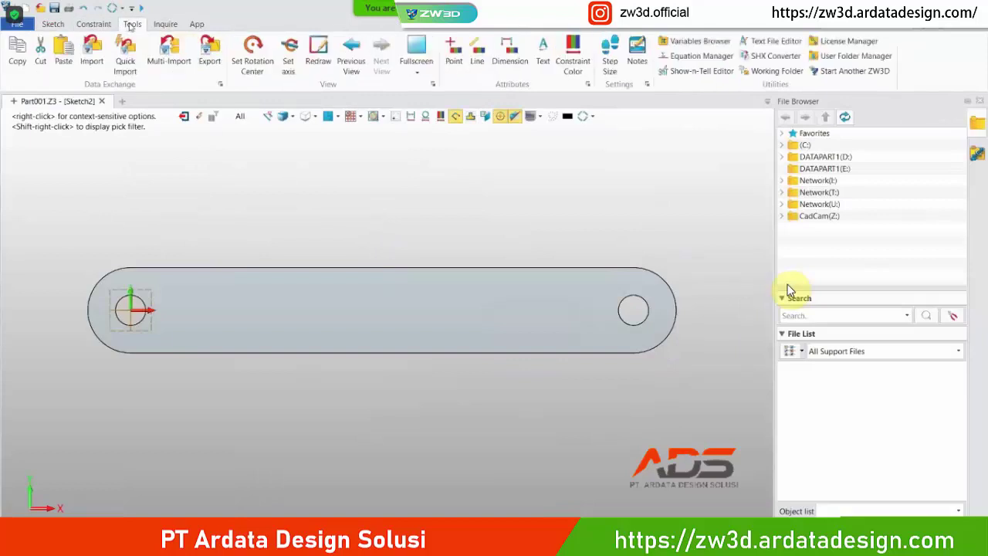
left_click(89, 26)
left_click(63, 25)
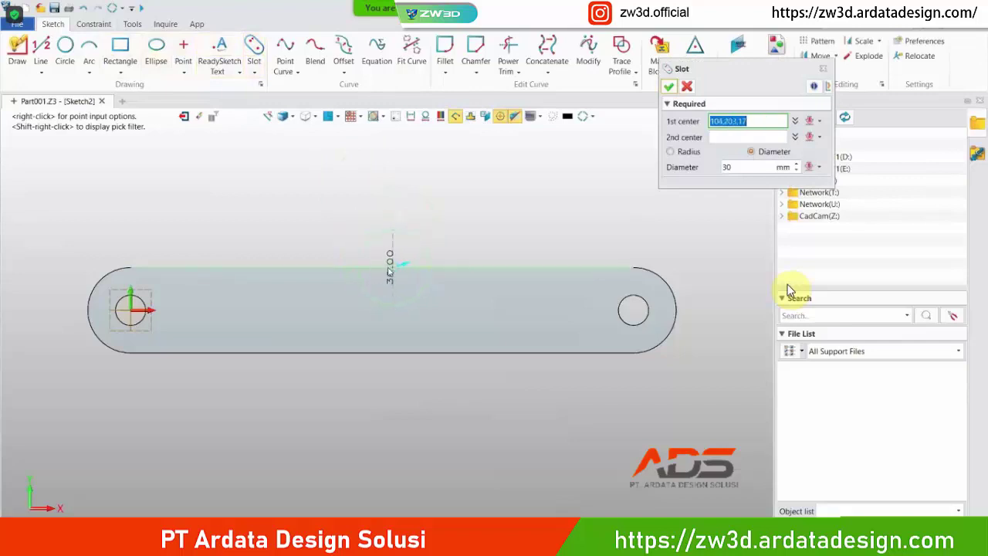
left_click(385, 269)
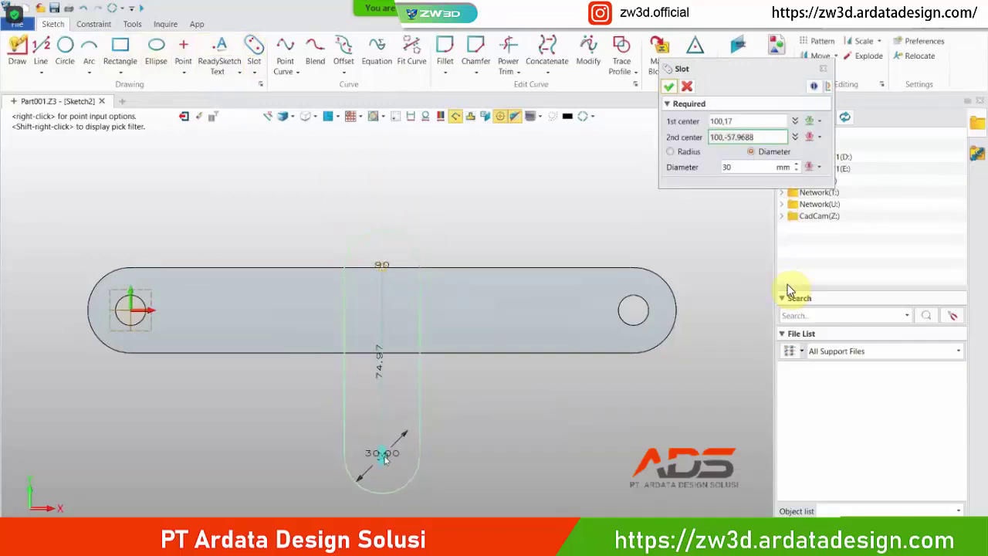
left_click(668, 86)
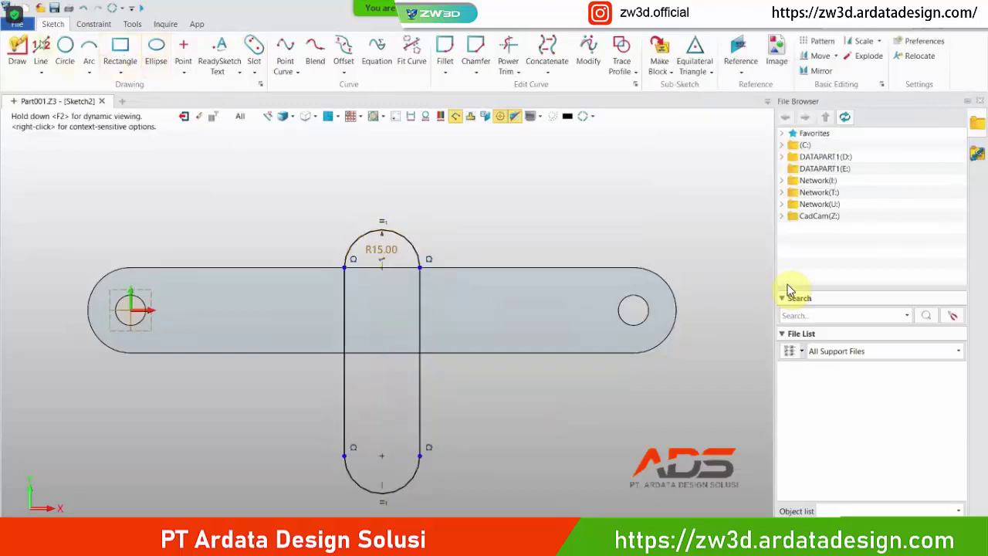
- Draw a line across the vertical slot, joining the two ends of its upper arc along the arm's upper edge
left_click(44, 47)
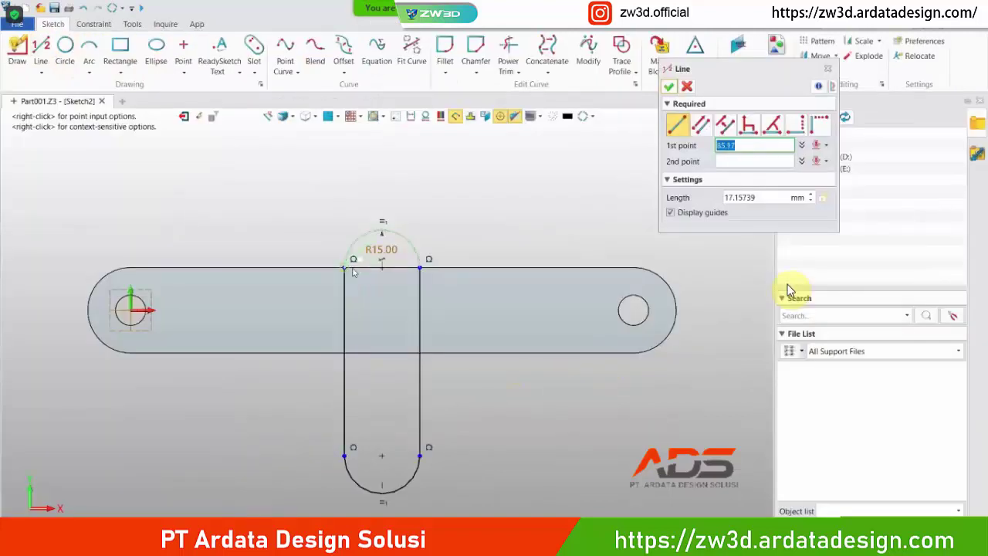
left_click(344, 267)
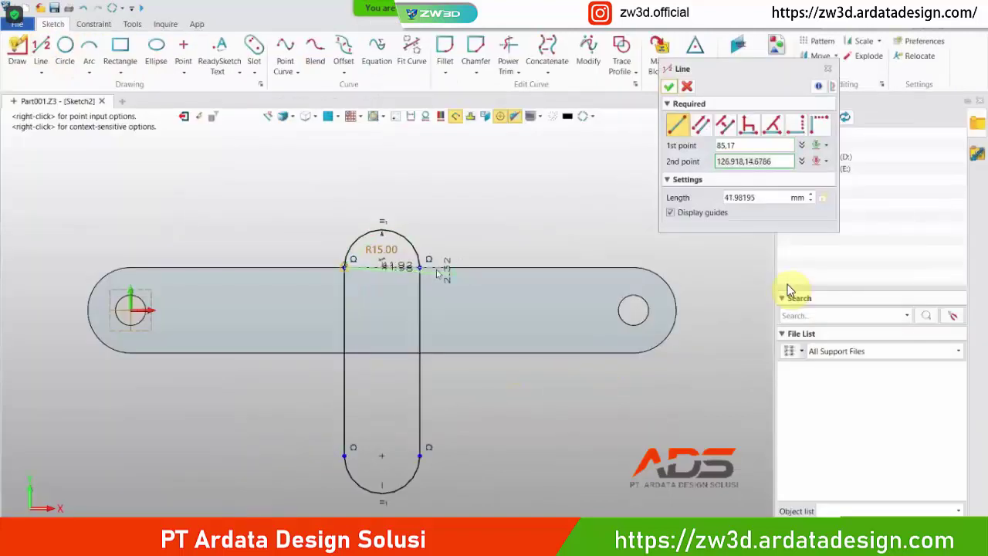
left_click(420, 267)
middle_click(493, 170)
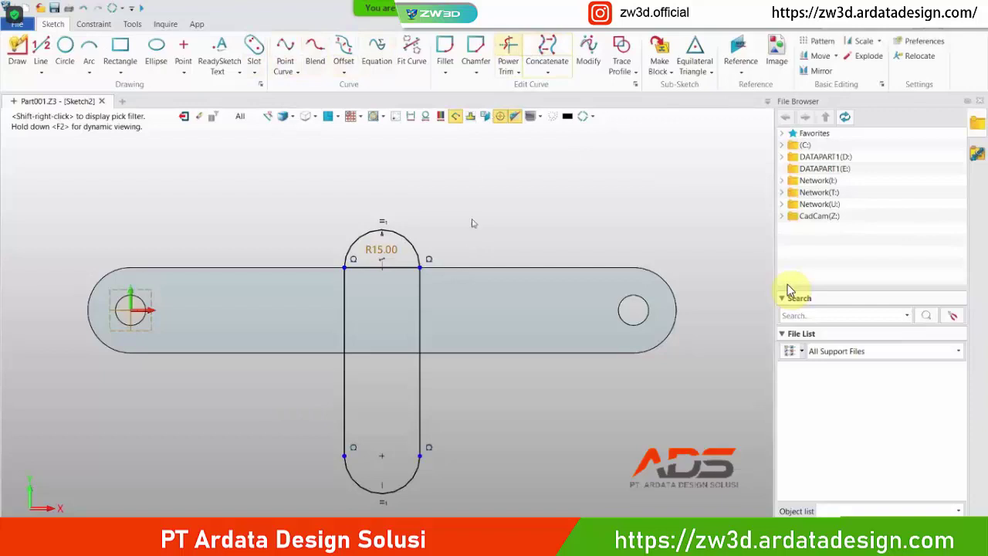
- Dimension the slot's lower arc centre 59 mm below the arm's upper edge
left_click(93, 23)
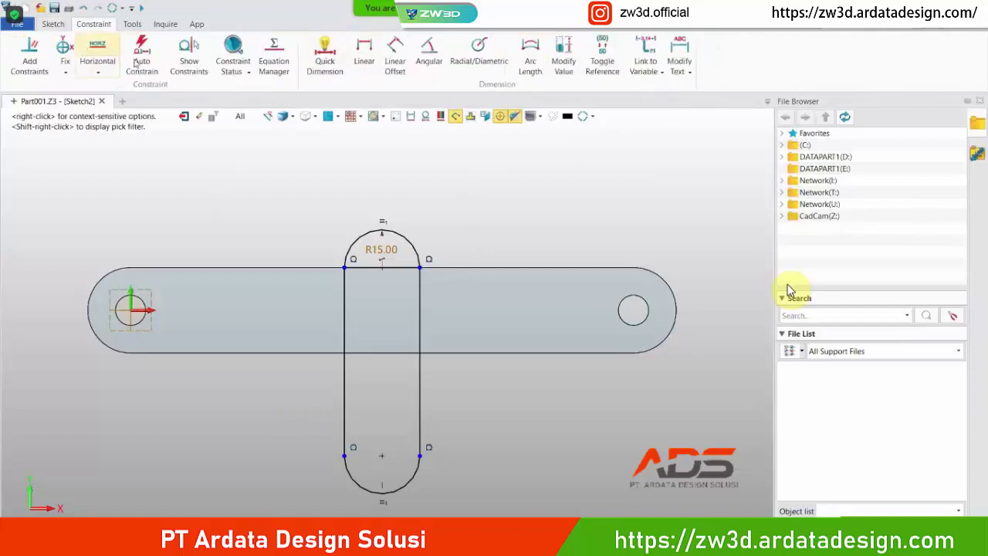
left_click(324, 56)
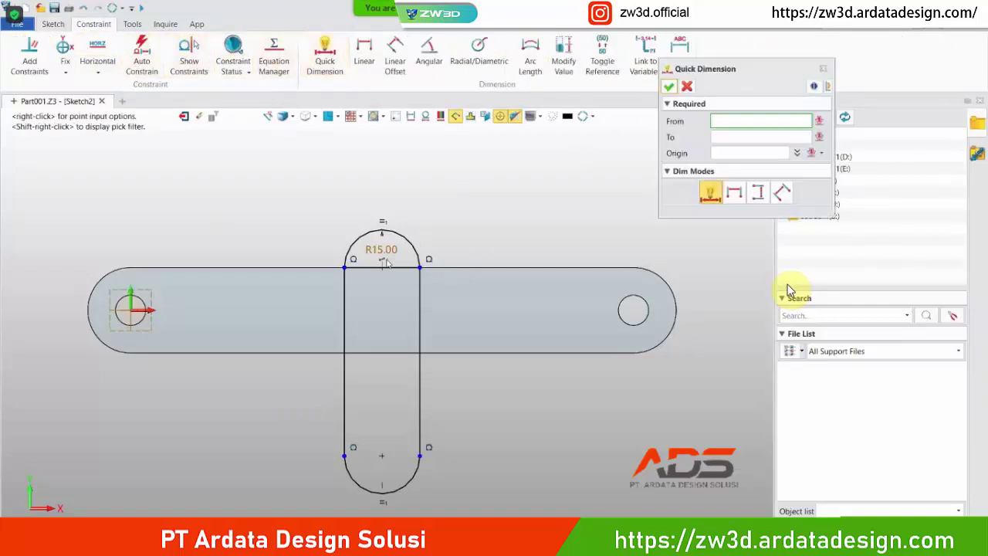
left_click(379, 269)
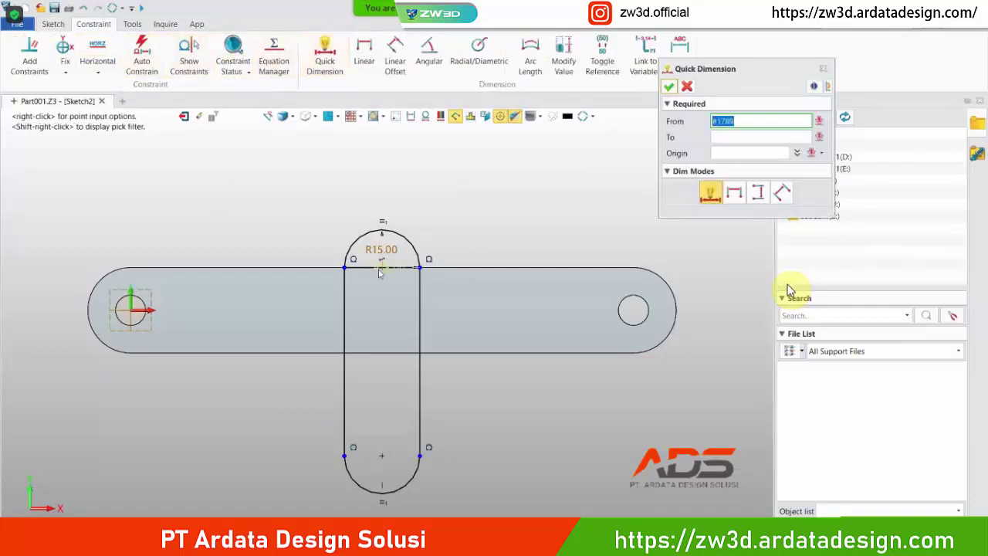
left_click(383, 457)
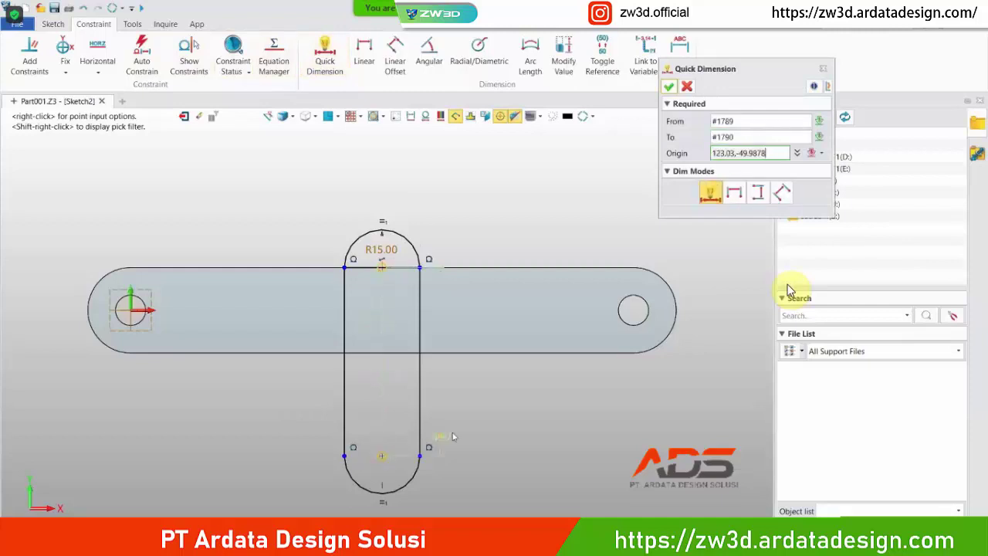
left_click(548, 394)
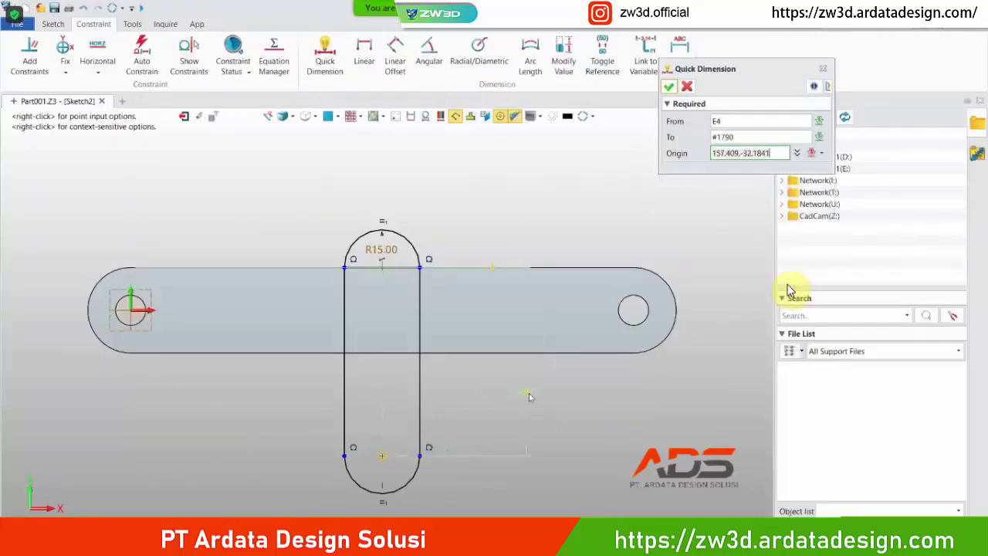
key("Return")
type("59")
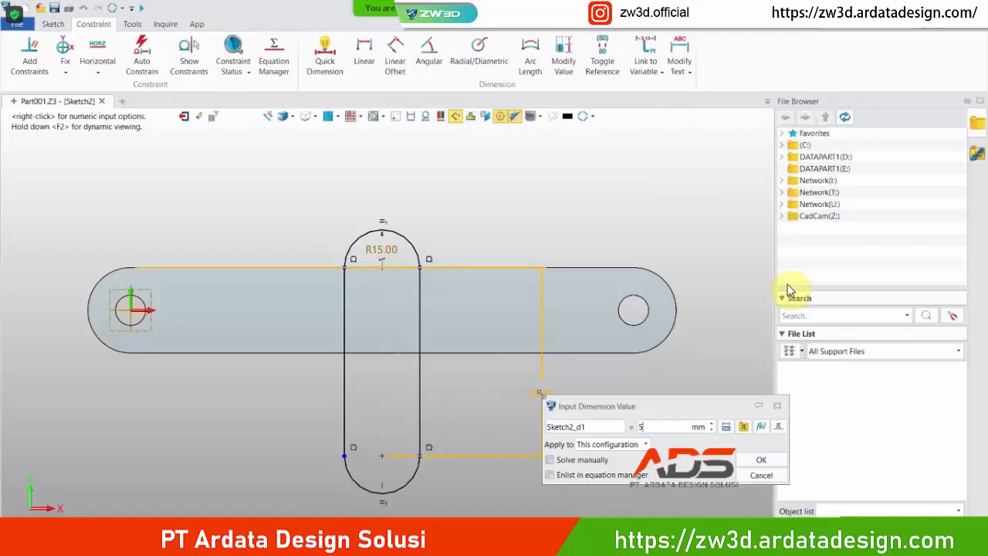
key("Return")
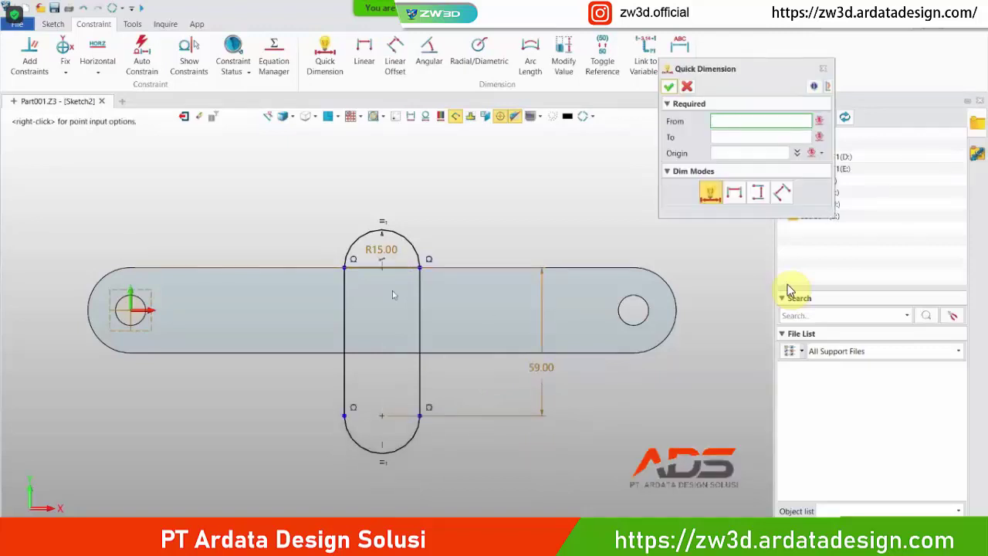
scroll(392, 299, "up", 3)
key("Escape")
scroll(480, 232, "down", 4)
scroll(482, 230, "up", 2)
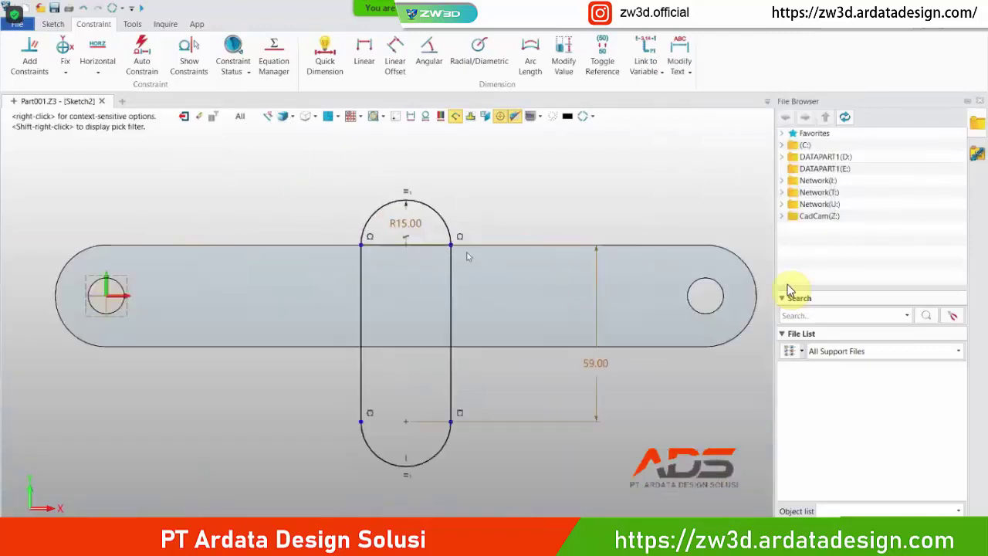
- Trim away the slot's upper arc above the arm with Power Trim
left_click(54, 24)
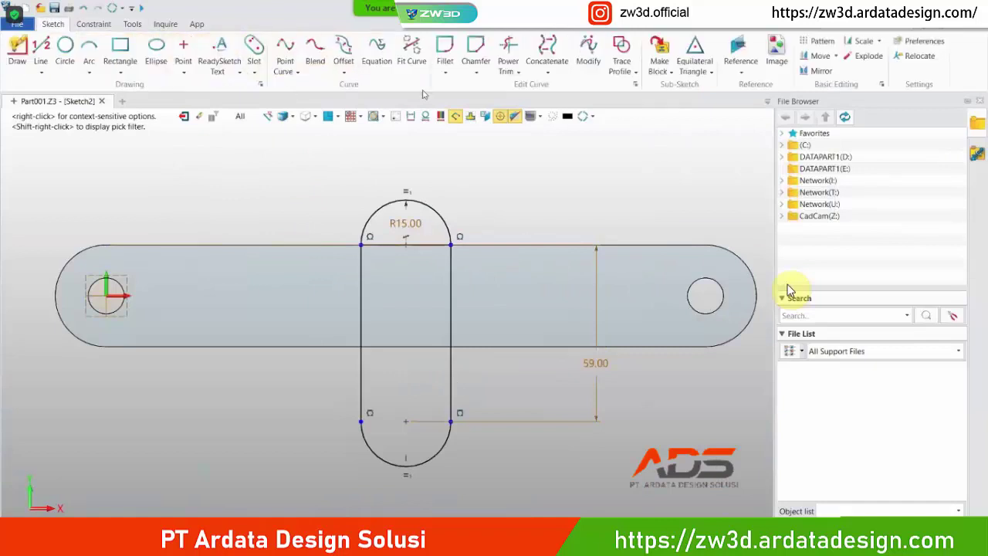
left_click(508, 47)
left_click_drag(473, 166, 429, 226)
key("Escape")
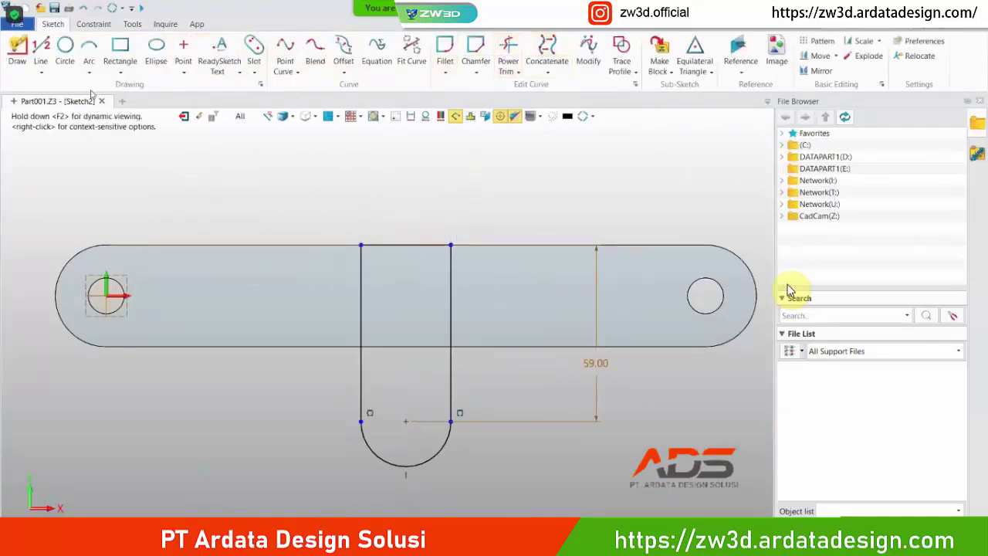
- Sketch a 12 mm diameter circle inside the lug and move it onto the centre of the lower arc
left_click(65, 46)
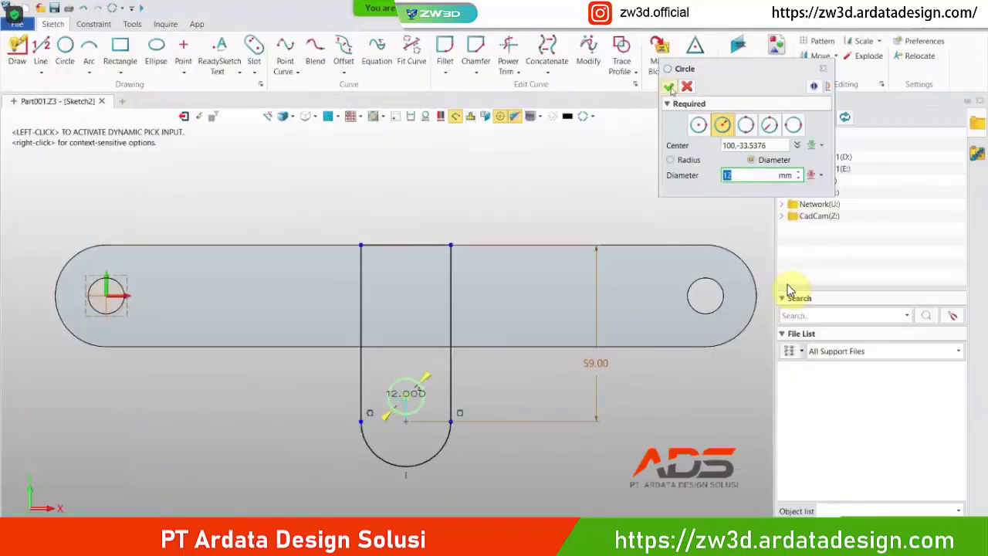
left_click(406, 399)
key("Escape")
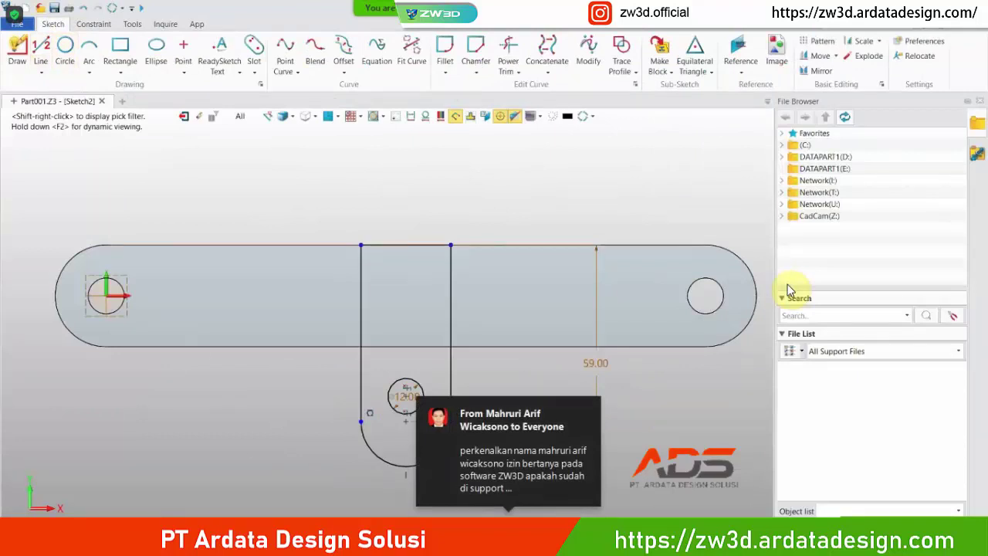
scroll(421, 442, "up", 3)
left_click_drag(395, 364, 396, 407)
scroll(538, 349, "up", 3)
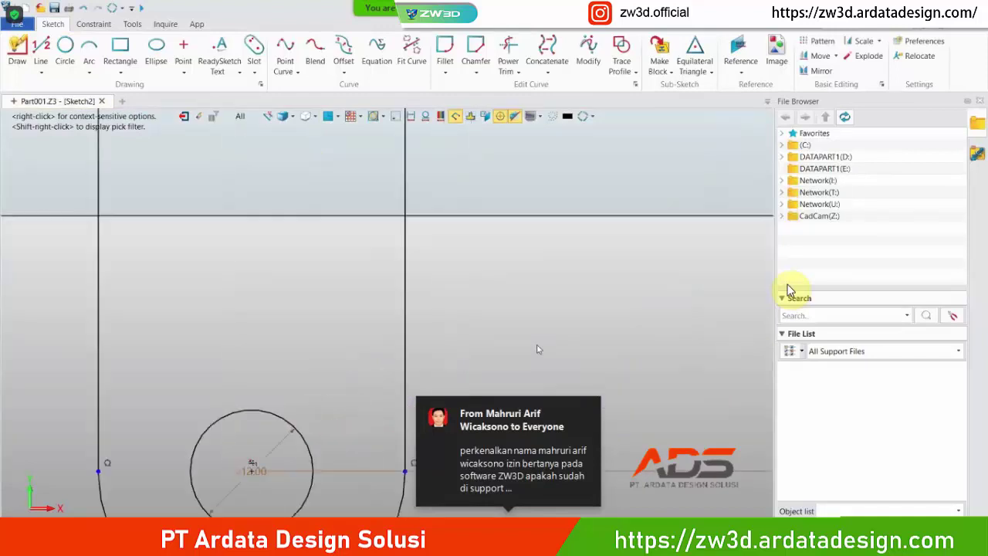
scroll(538, 348, "down", 5)
scroll(569, 191, "up", 2)
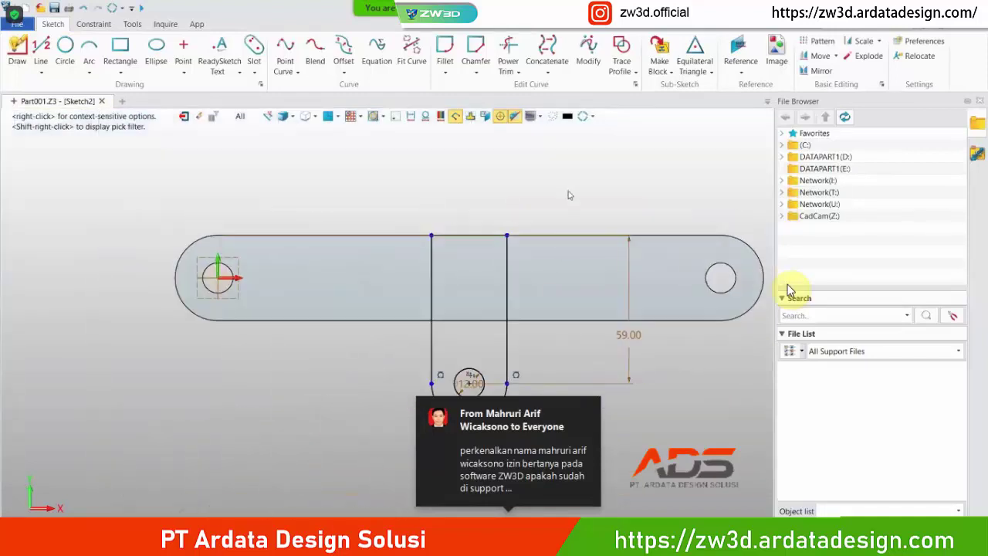
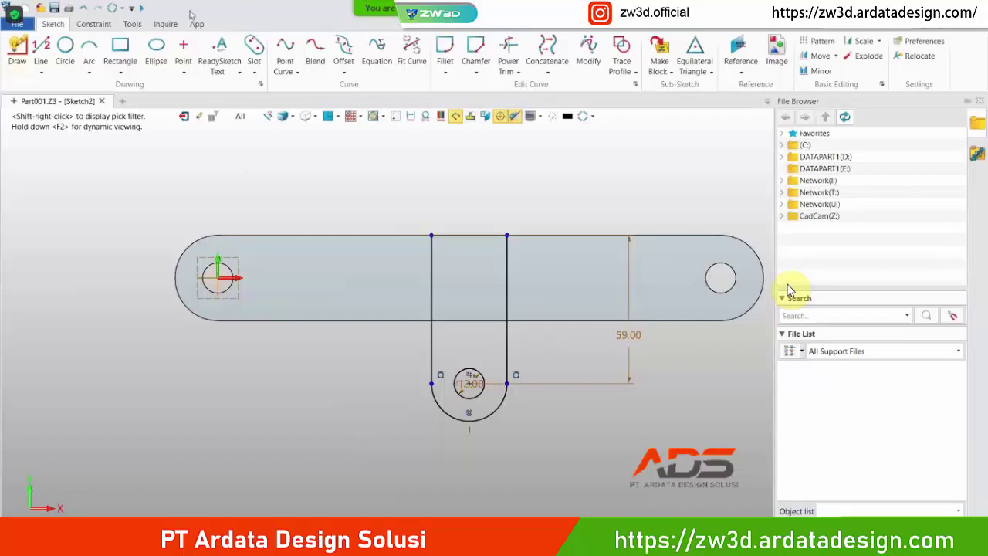
- Dimension the lug hole's centre 100 mm horizontally from the sketch origin and exit the sketch
left_click(92, 24)
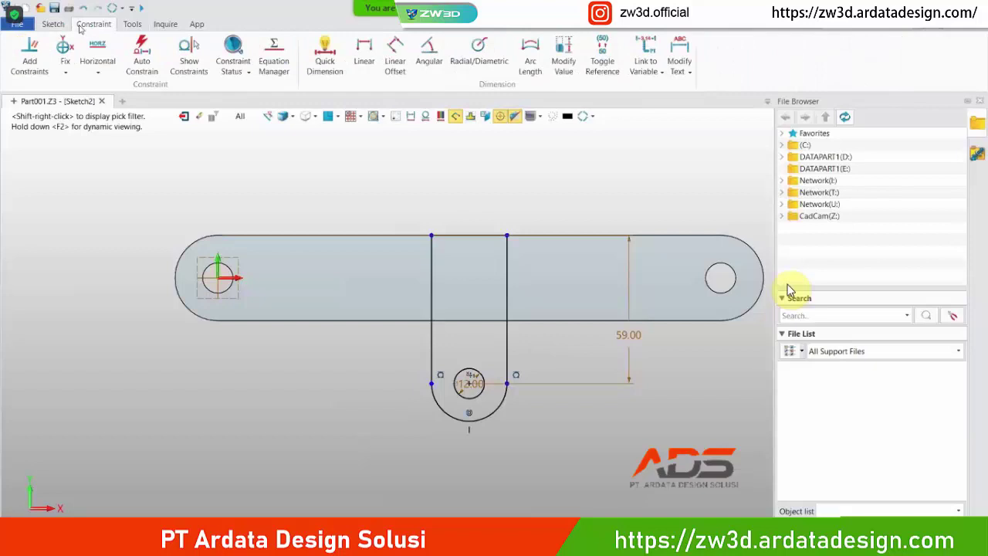
left_click(324, 56)
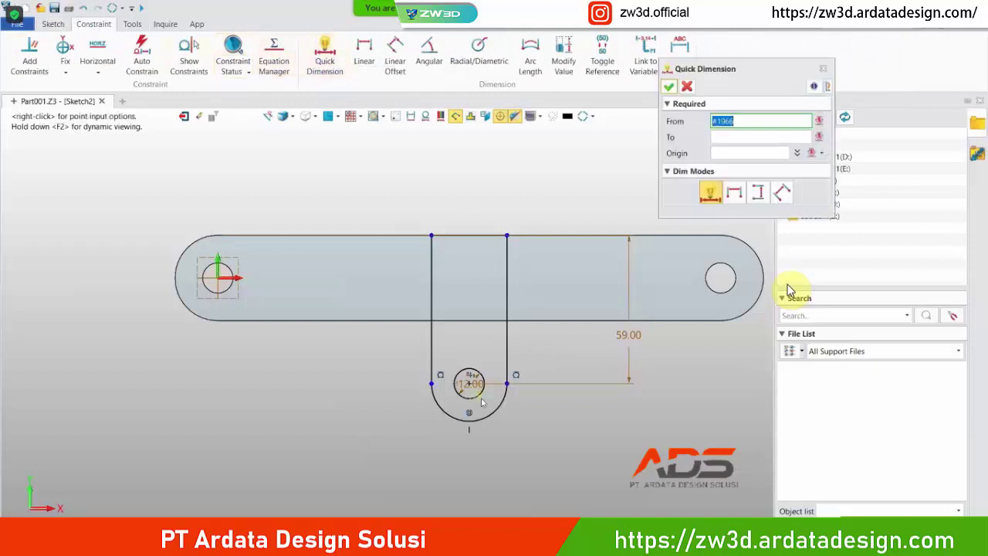
left_click(471, 384)
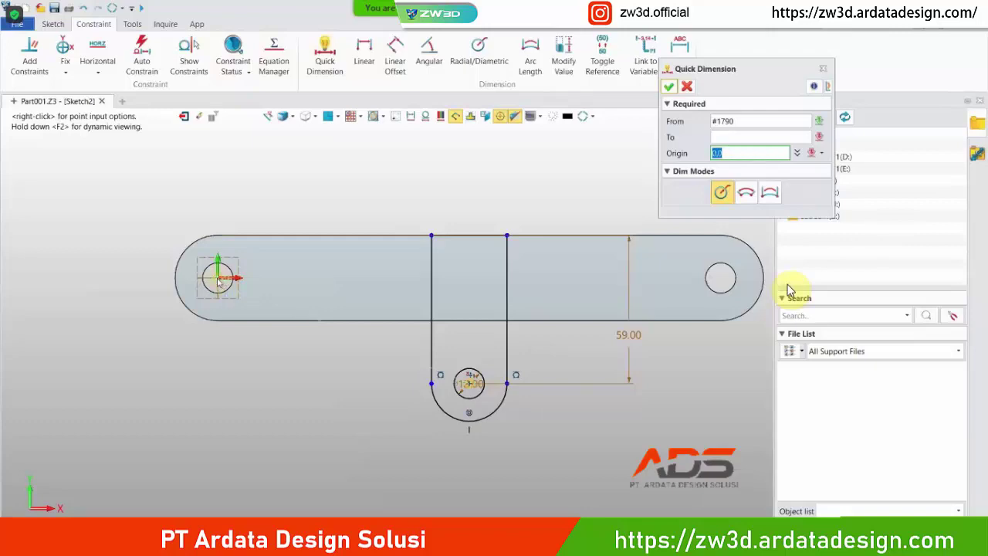
left_click(469, 383)
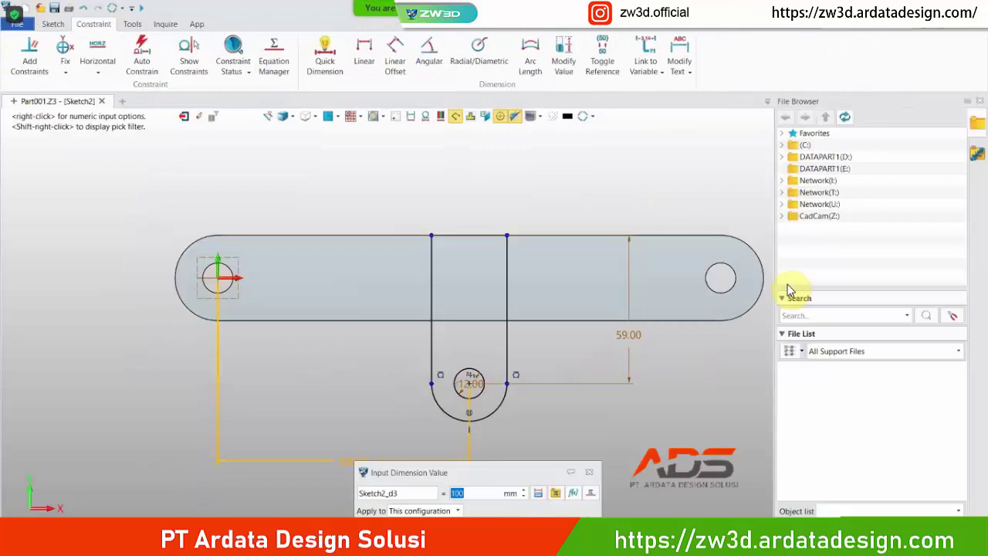
key("Return")
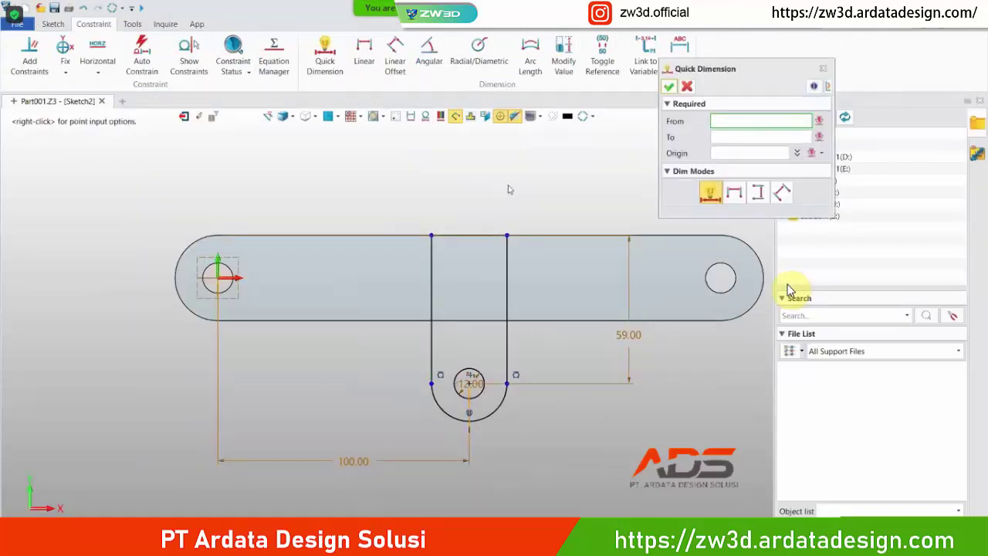
left_click(669, 87)
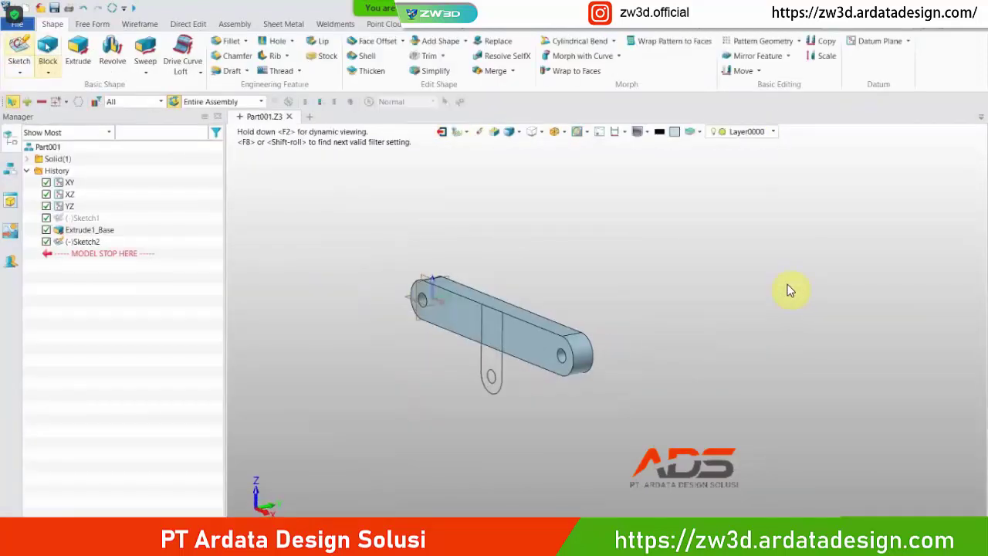
- Extrude the lug sketch 10 mm to 1 side as a separate base body
left_click(77, 51)
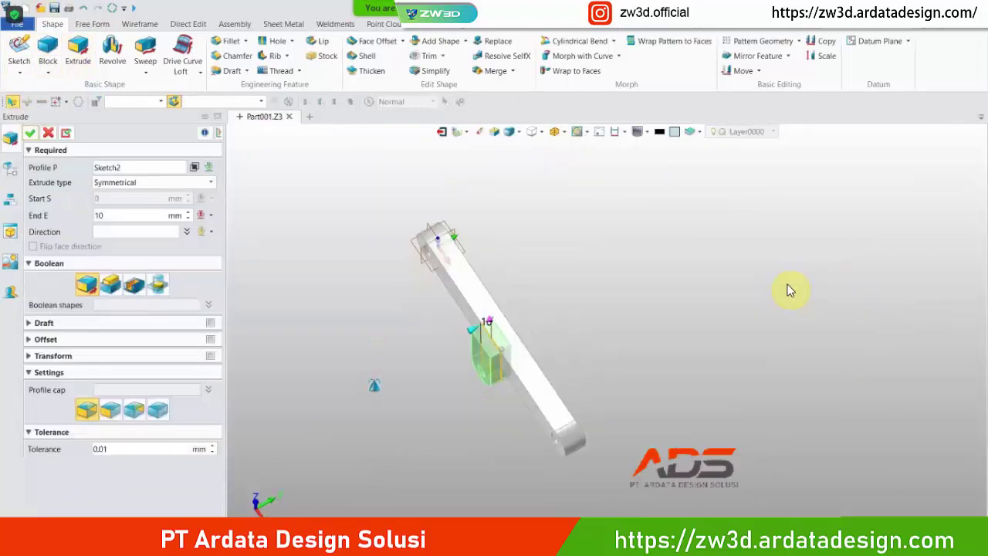
right_click_drag(374, 358, 372, 354)
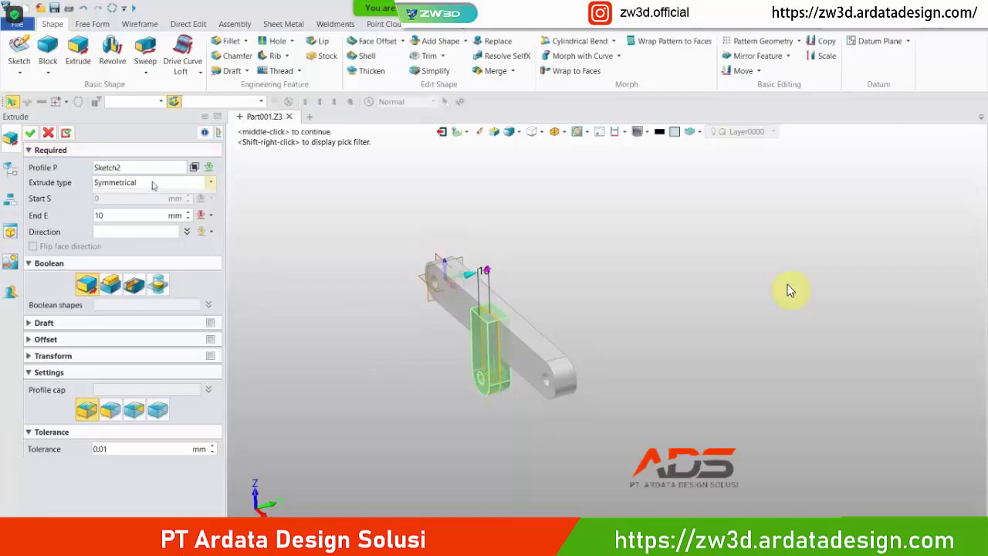
left_click(210, 182)
left_click(119, 195)
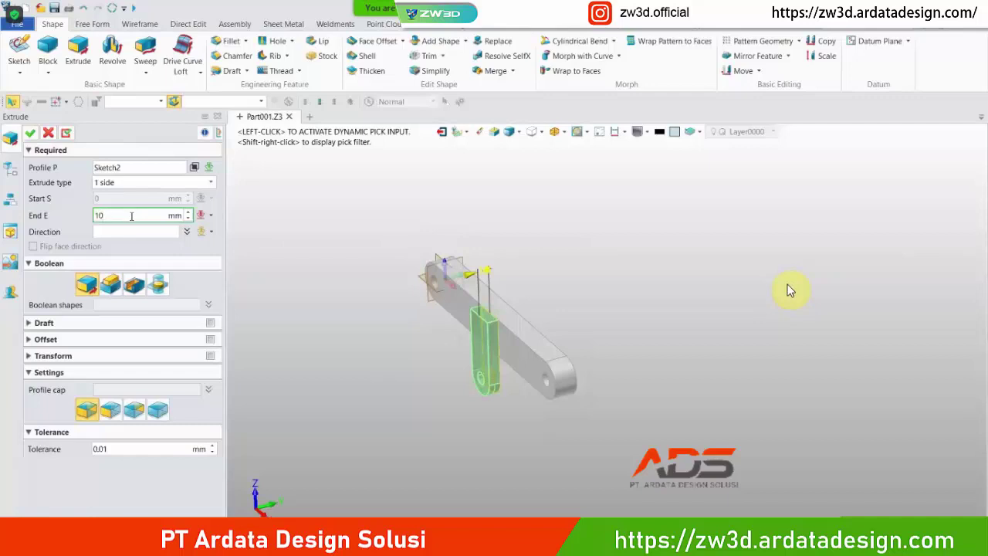
left_click(31, 132)
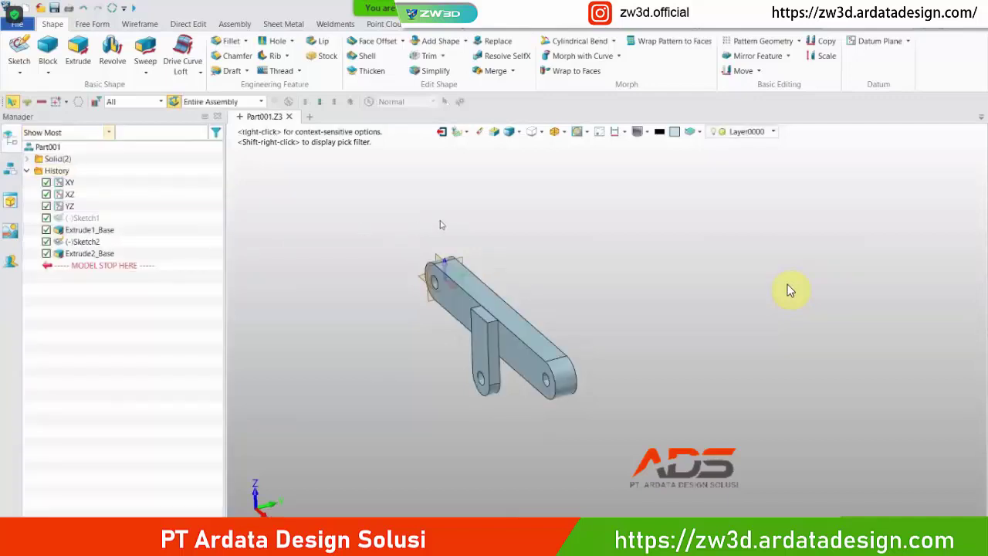
- Redefine the lug's extrusion with the Boolean add option so it merges with the arm
left_click(102, 253)
right_click(105, 253)
left_click(108, 245)
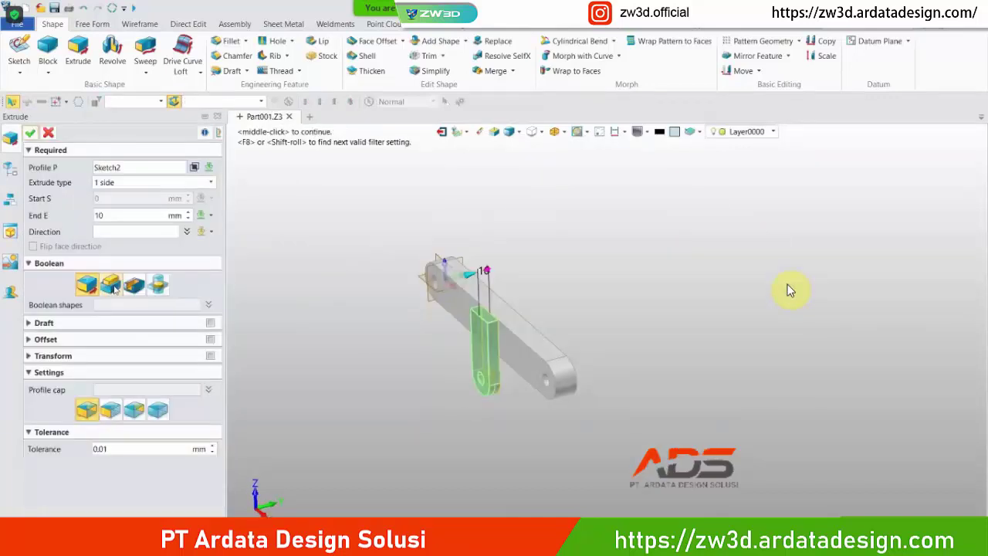
left_click(30, 134)
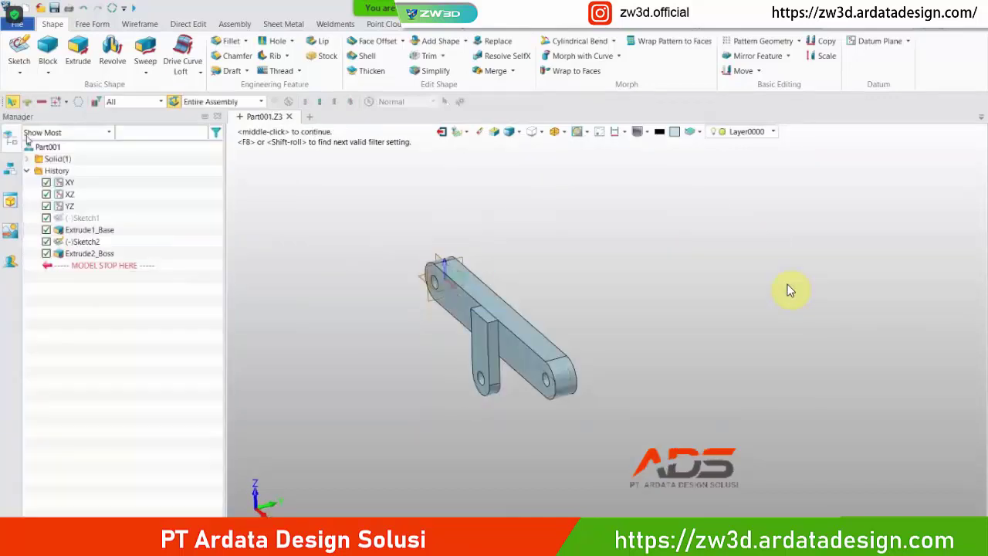
- Hide the lug's sketch, Sketch2, and inspect the link arm from several angles
right_click(96, 241)
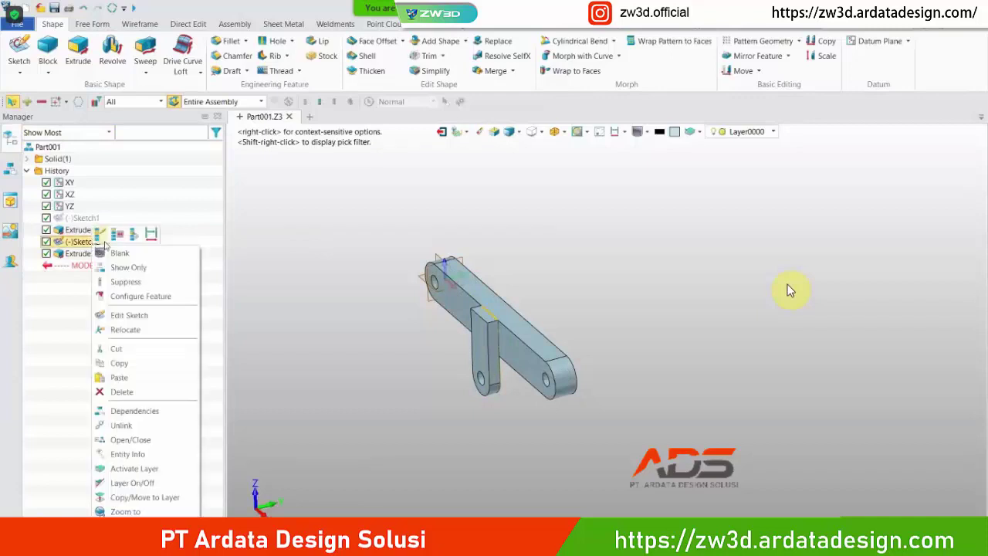
left_click(110, 254)
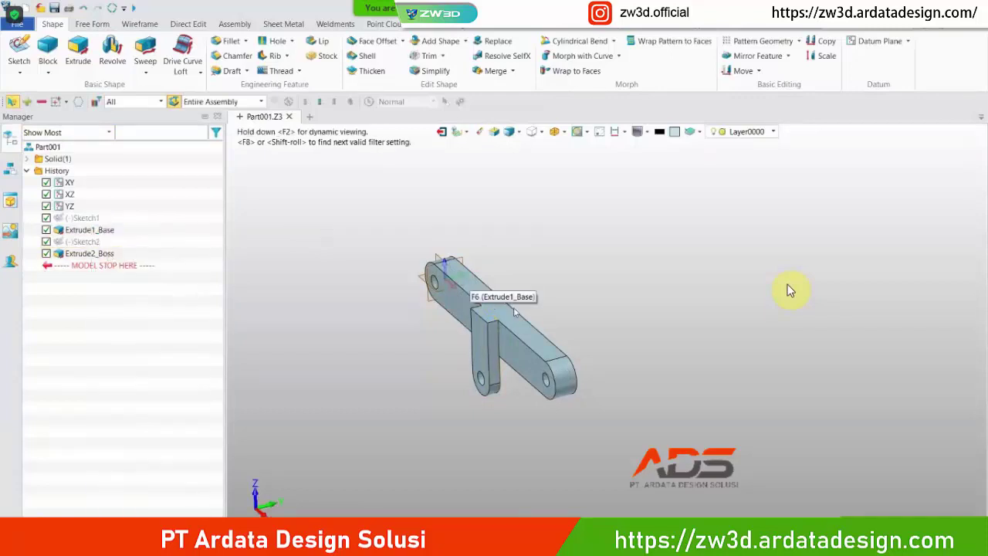
middle_click_drag(547, 260, 502, 268)
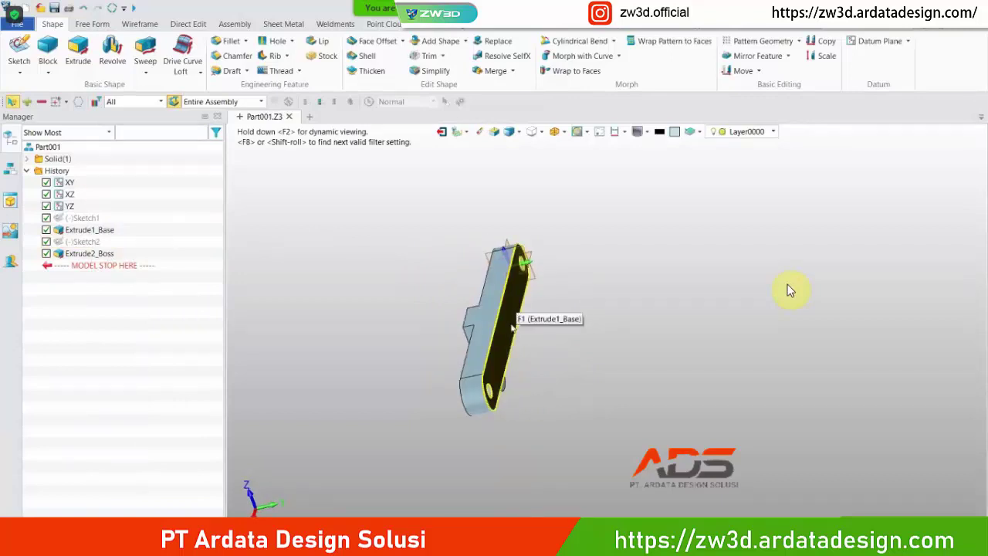
middle_click_drag(512, 311, 495, 345)
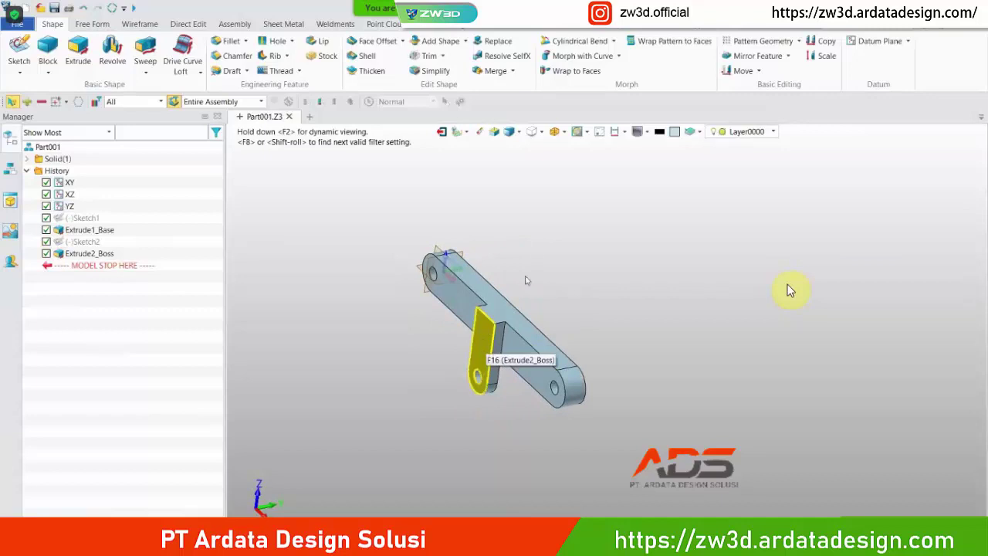
middle_click_drag(551, 249, 608, 268)
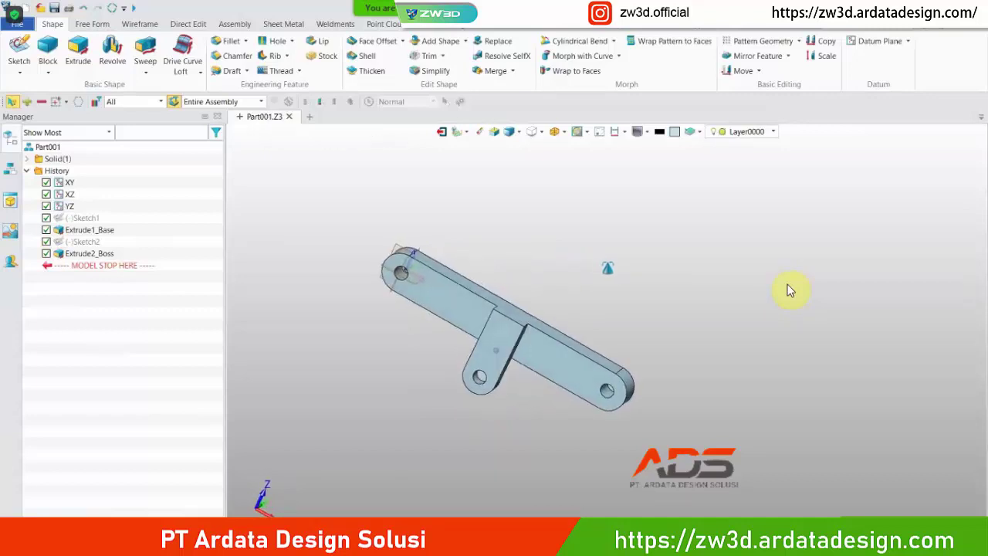
- Mirror the lug extrusion about the XZ plane as a copy, using Mirror Feature, and inspect both lugs
middle_click_drag(607, 268, 562, 256)
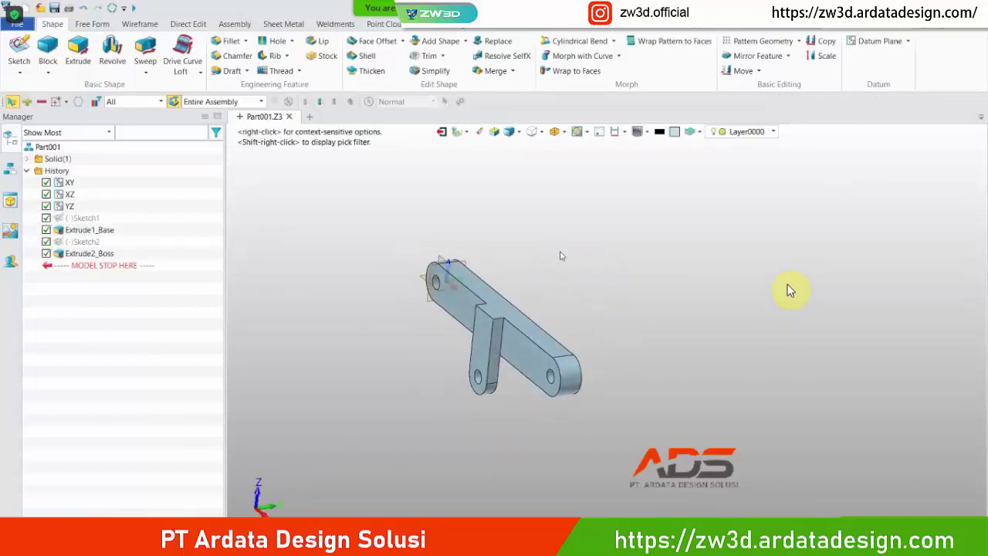
left_click(788, 55)
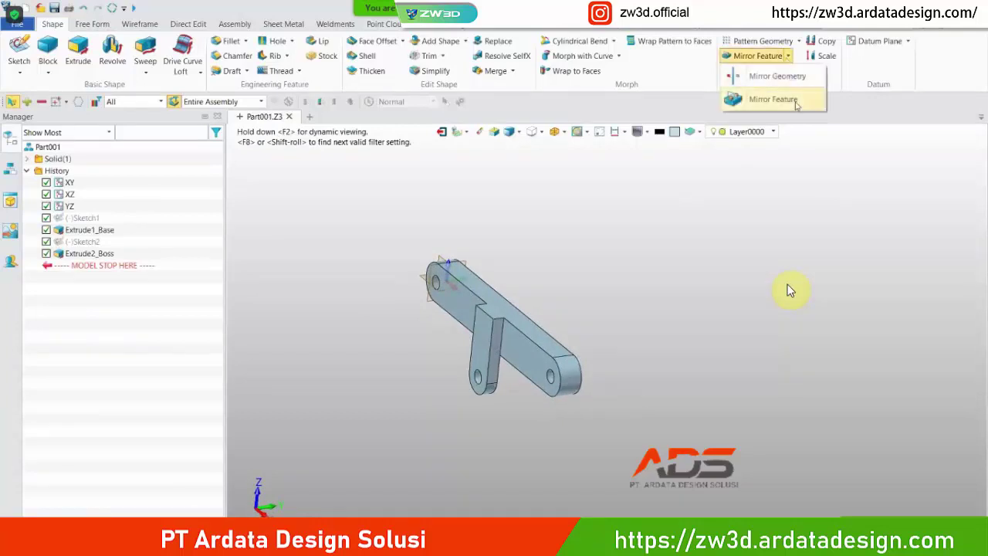
left_click(795, 102)
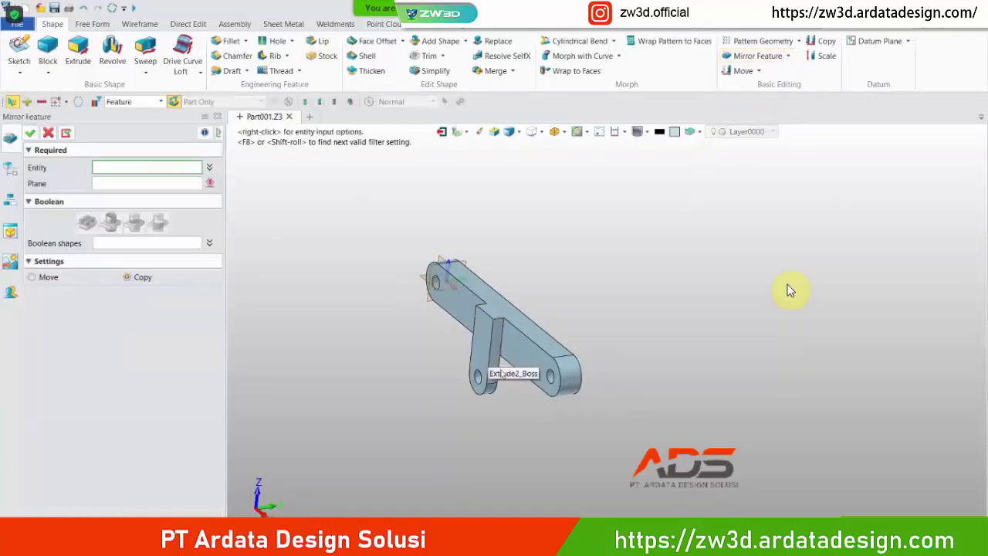
left_click(481, 347)
left_click(156, 183)
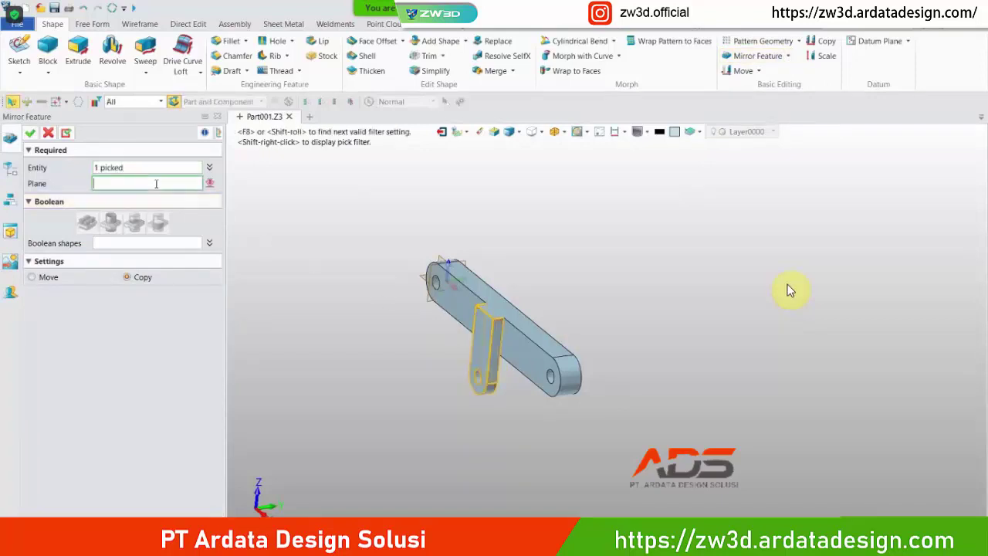
left_click(441, 258)
middle_click(789, 290)
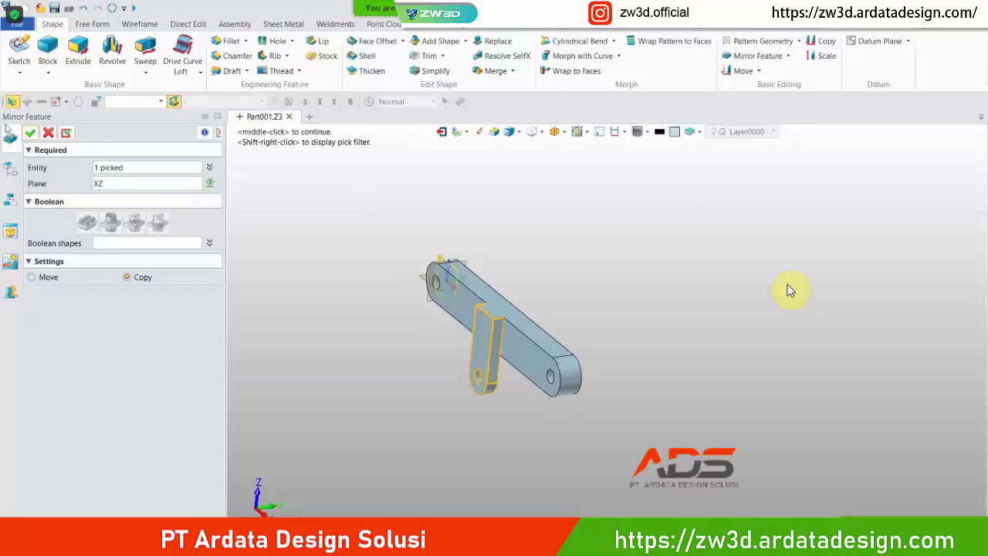
middle_click(789, 290)
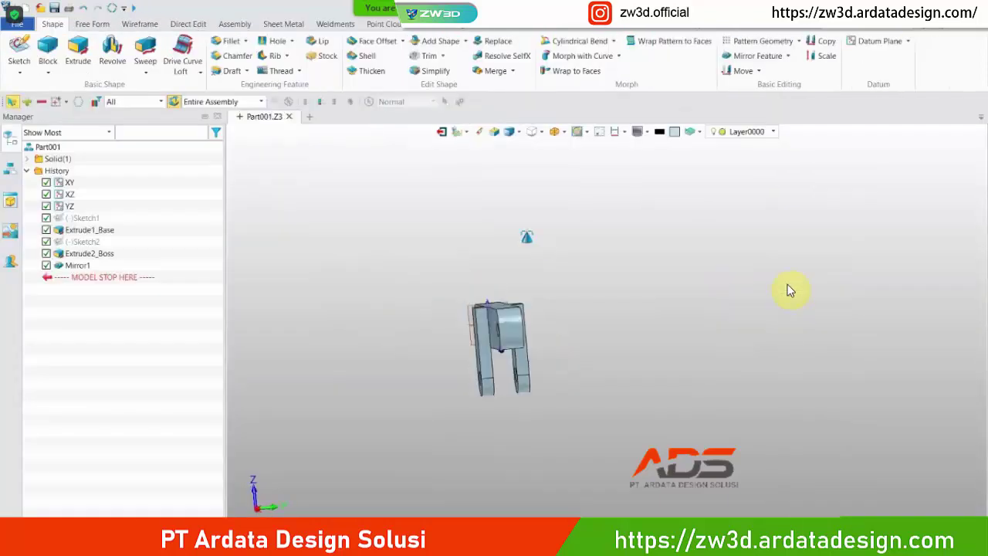
right_click_drag(532, 239, 601, 266)
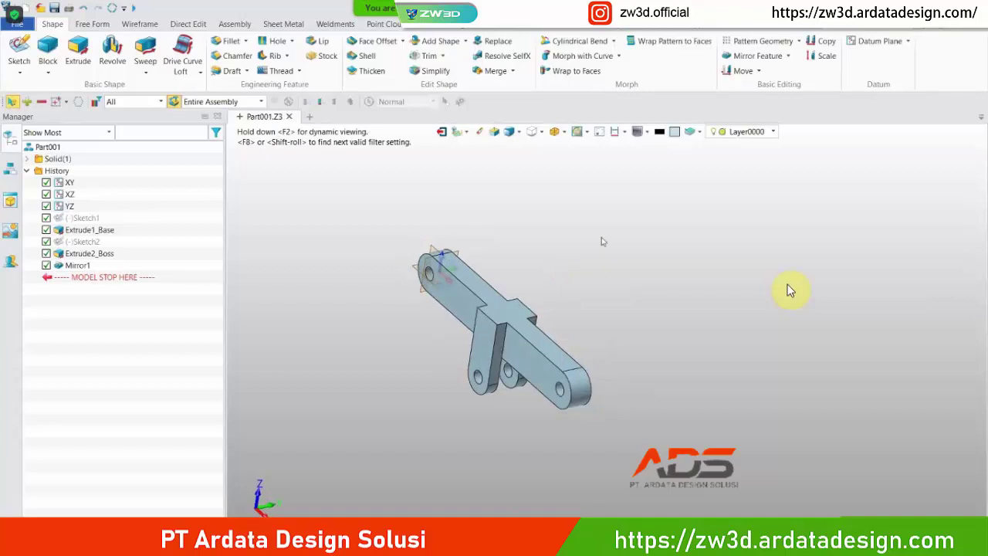
- Return to a shaded overall view of the part and save it as Link1 in the ZW3D(25_06_2021) folder
left_click(509, 132)
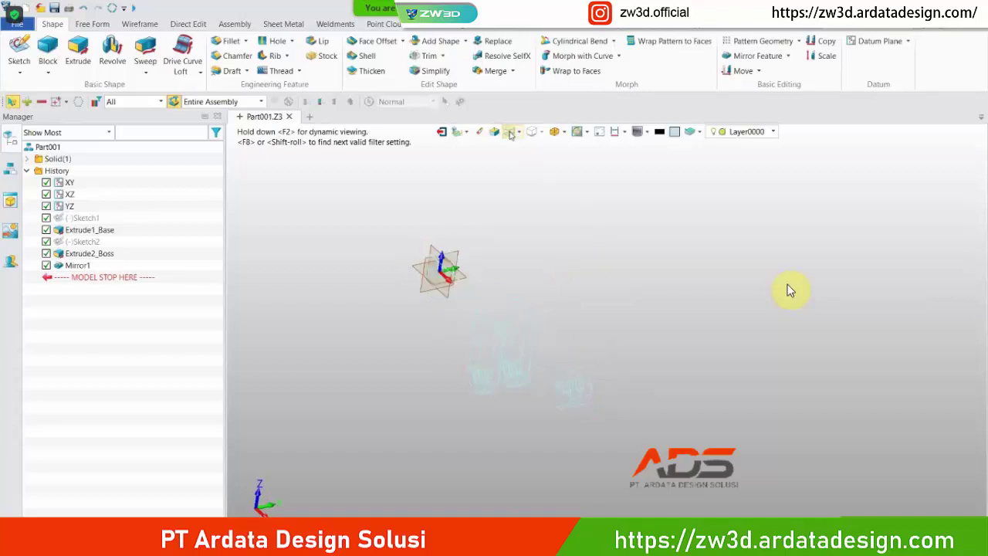
left_click(555, 132)
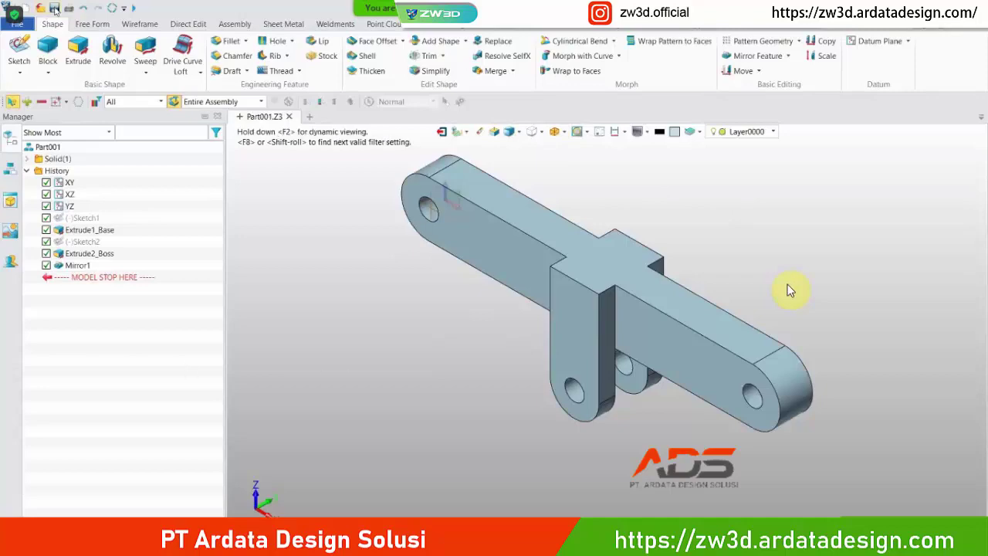
key("ctrl+s")
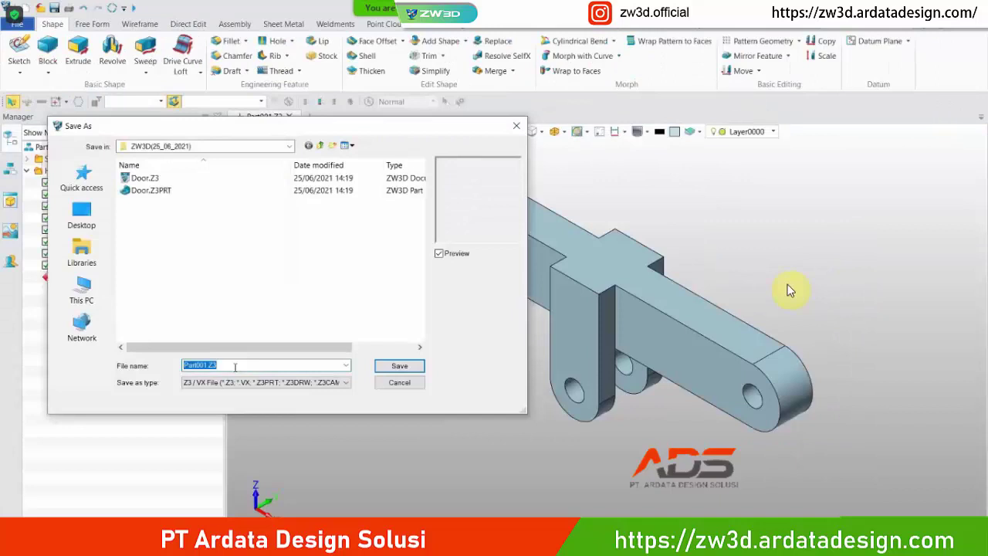
type("Link1")
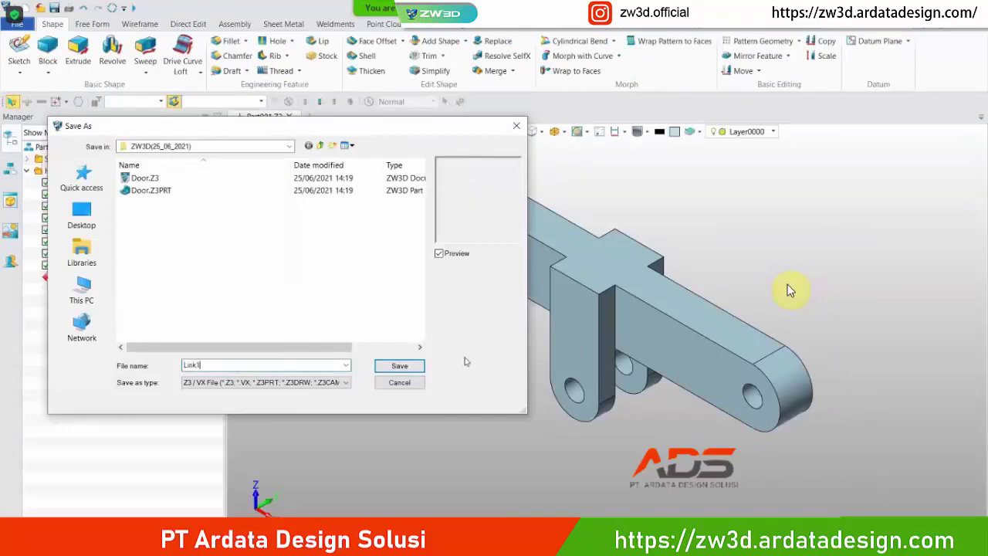
key("Return")
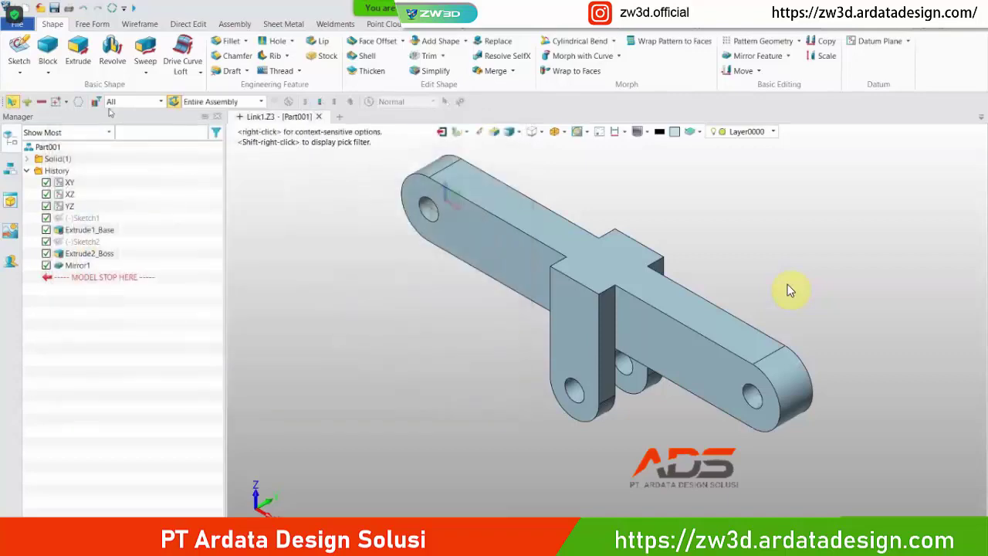
- Save a copy of the link in the Part/Assembly format as Link1.Z3PRT
left_click(17, 24)
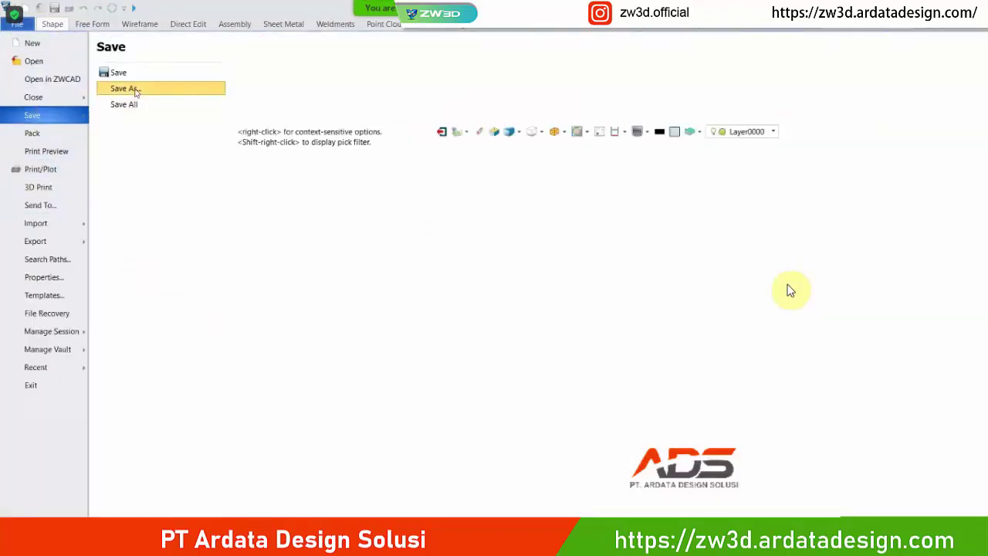
left_click(125, 88)
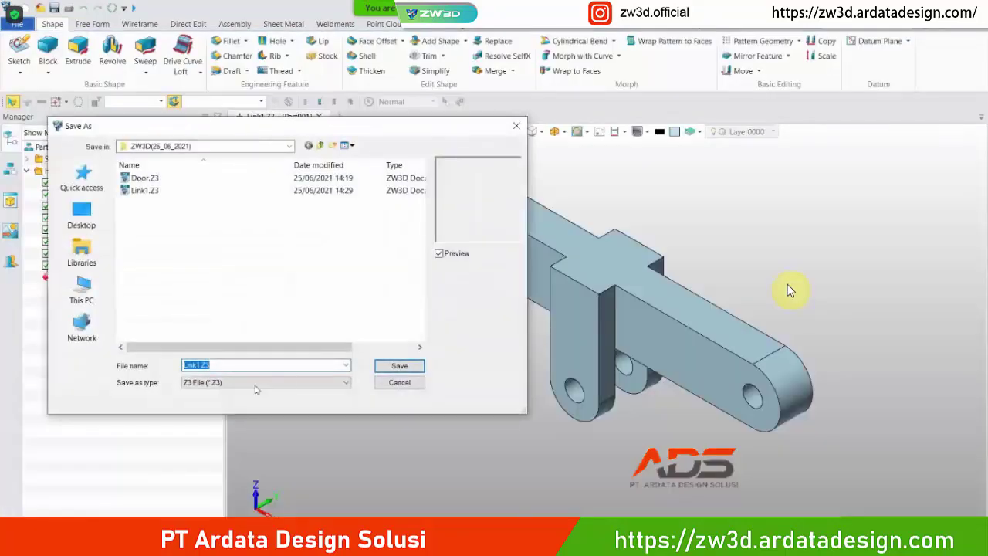
left_click(296, 382)
left_click(213, 191)
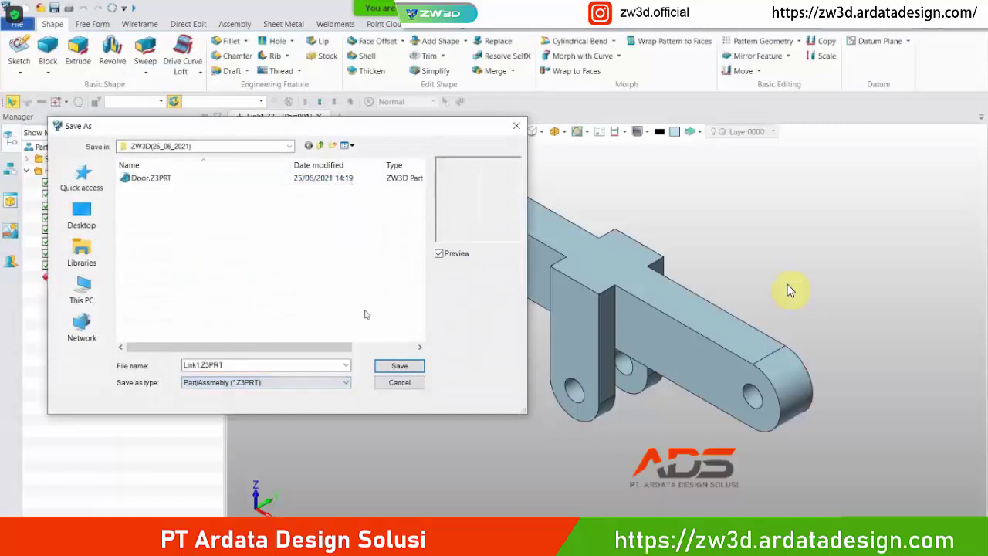
left_click(399, 366)
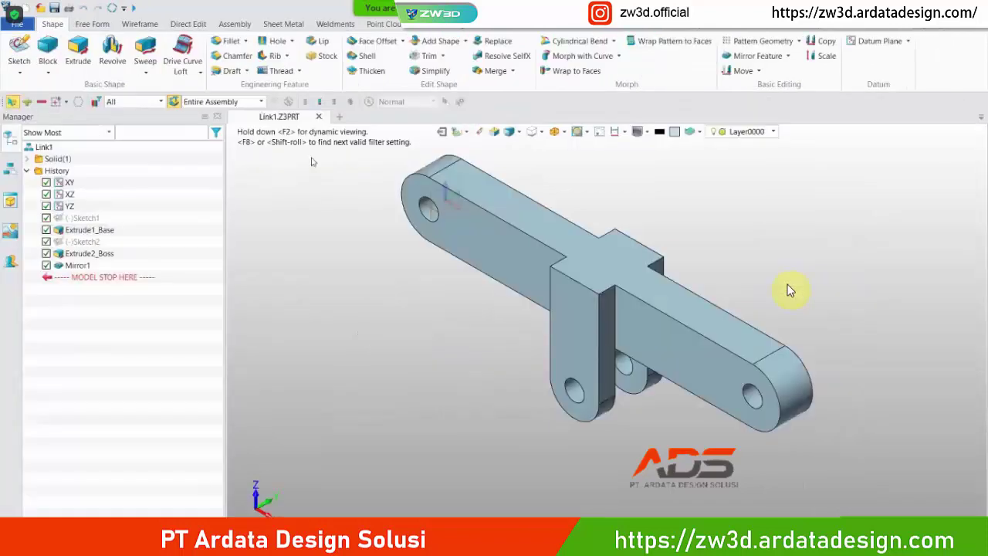
- Close the Link1 part and create a new Part/Assembly file with the default template
left_click(319, 117)
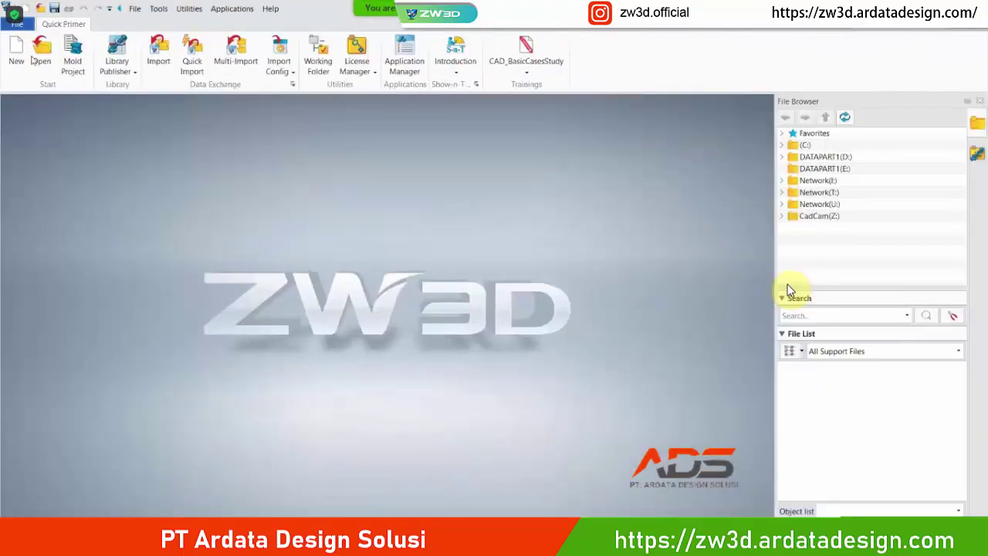
left_click(17, 53)
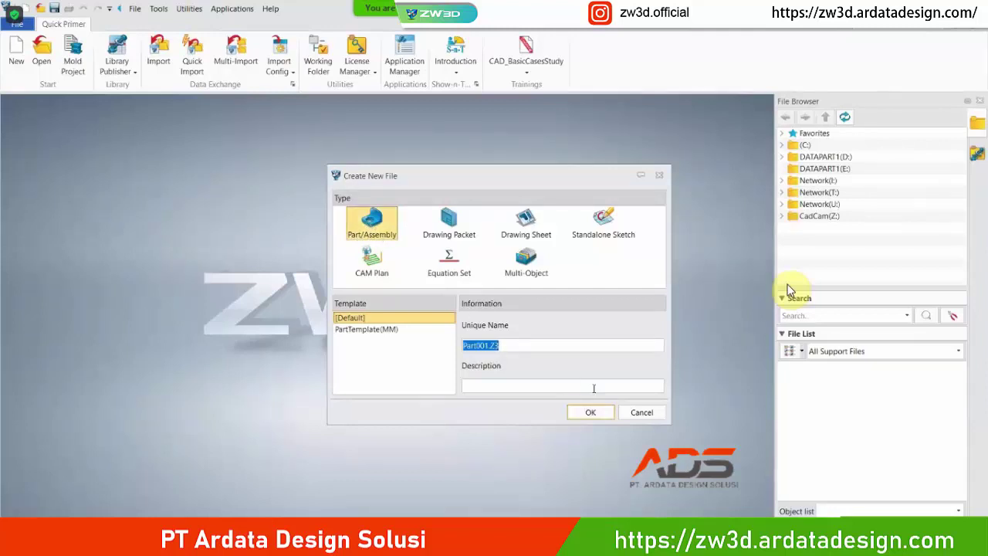
left_click(590, 412)
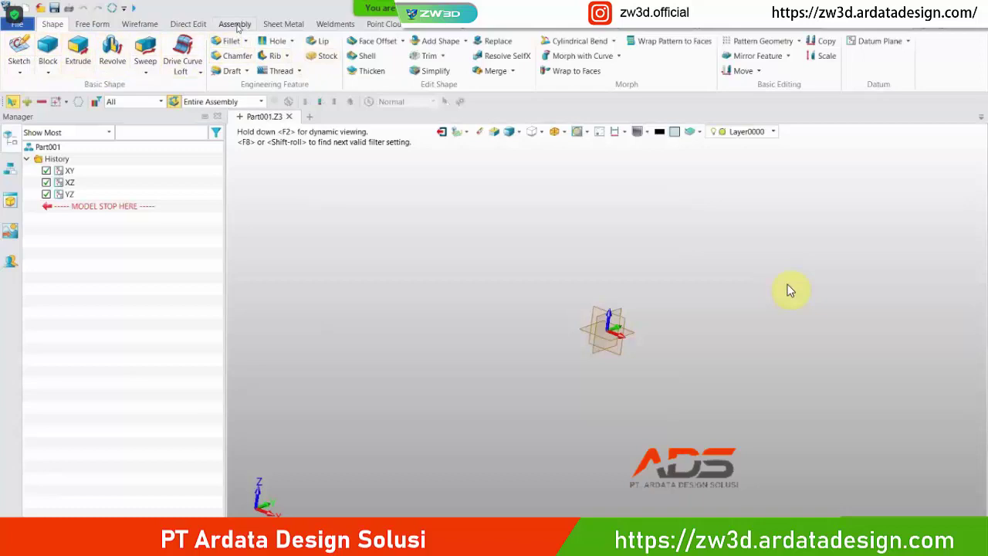
- Start inserting a single component into the assembly and list all file types while choosing its file
left_click(236, 25)
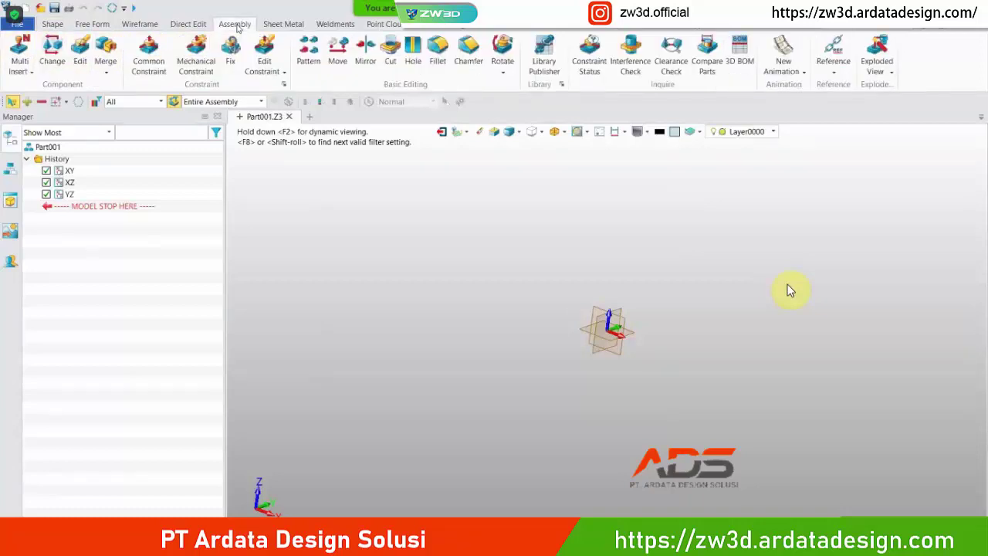
left_click(31, 71)
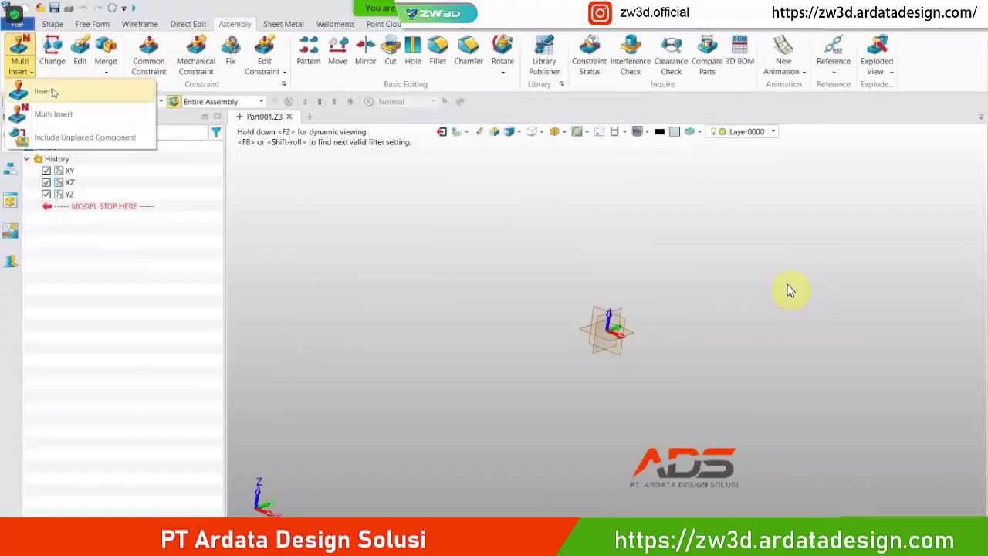
left_click(44, 91)
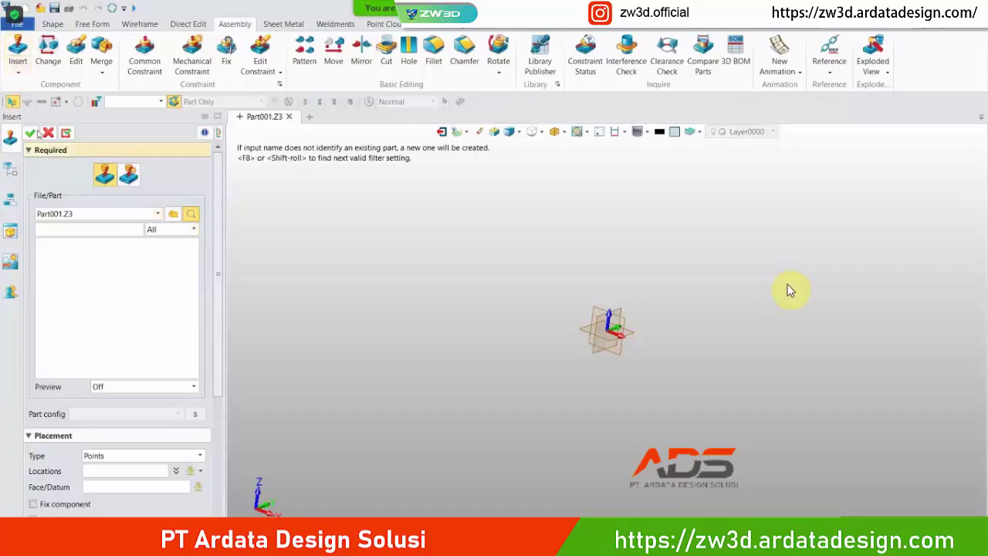
left_click(173, 215)
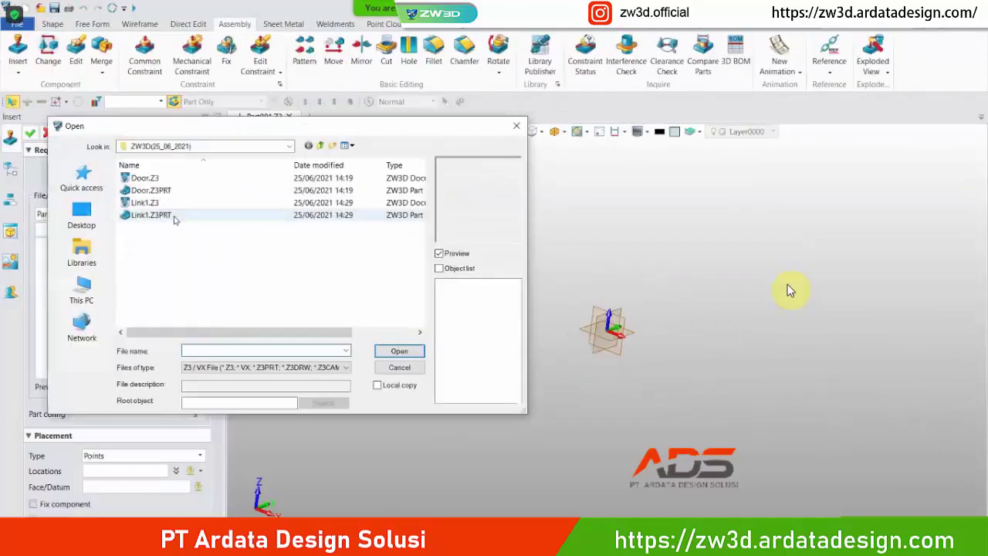
left_click(288, 147)
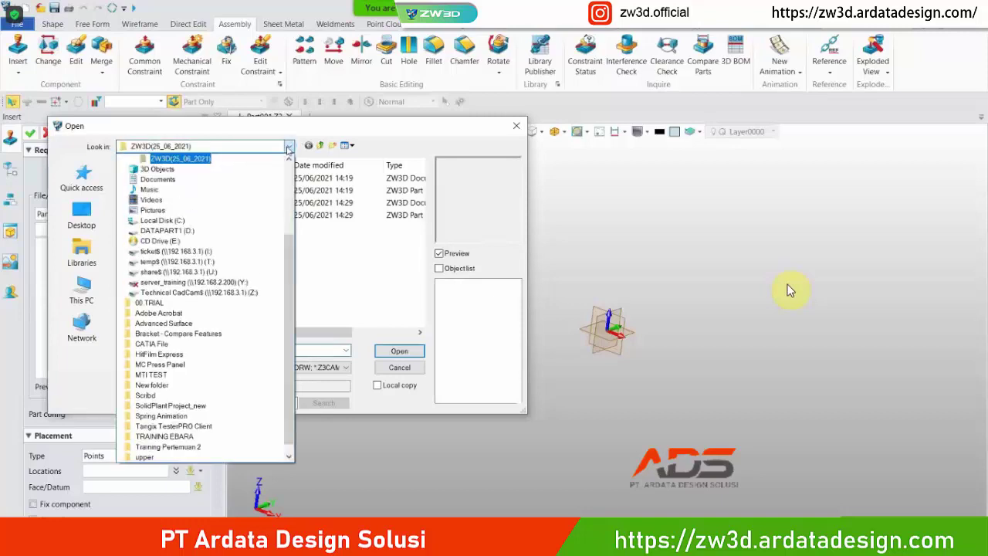
left_click(289, 147)
left_click(308, 368)
left_click(212, 348)
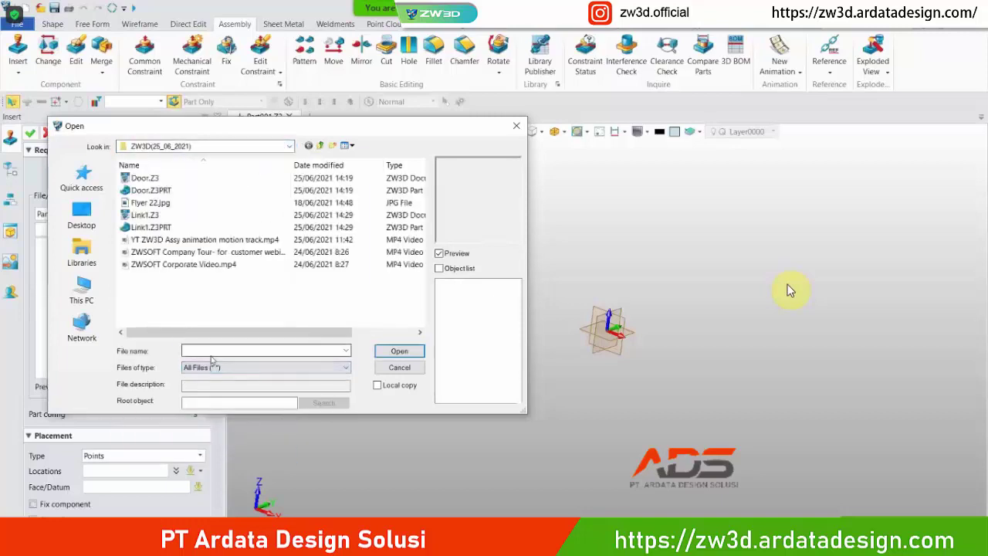
- Browse to the Swing Door folder inside WEBINAR ADS to choose the component file
left_click(290, 148)
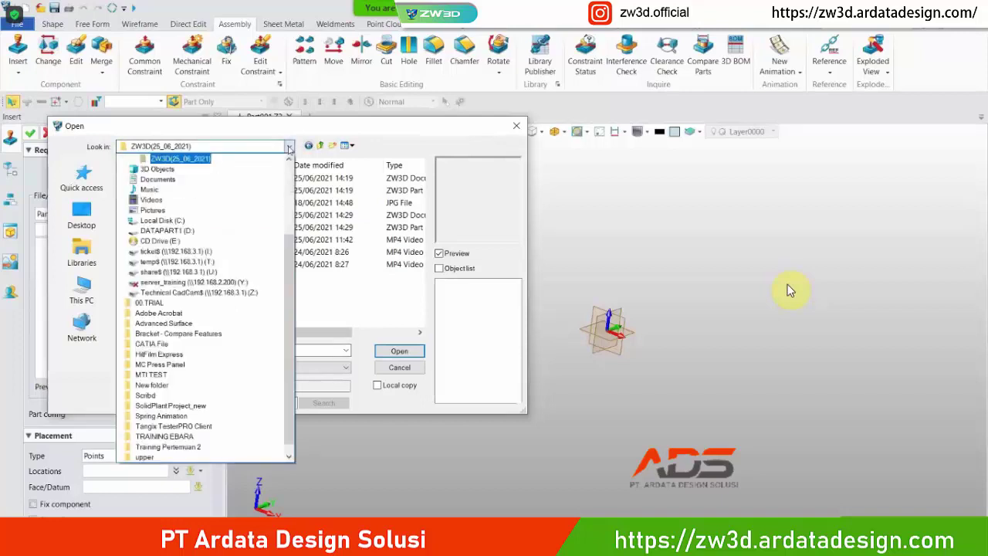
left_click(289, 148)
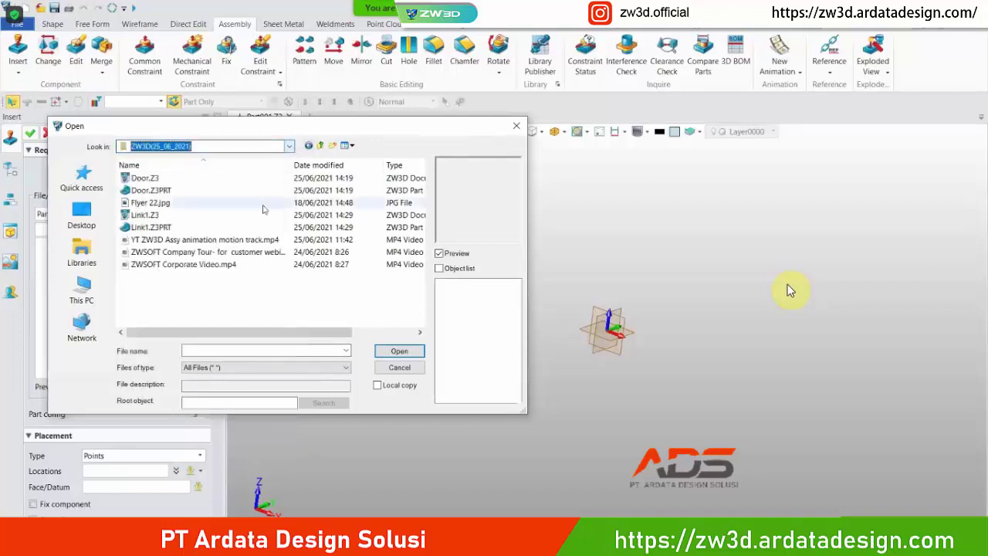
left_click(287, 147)
left_click(177, 458)
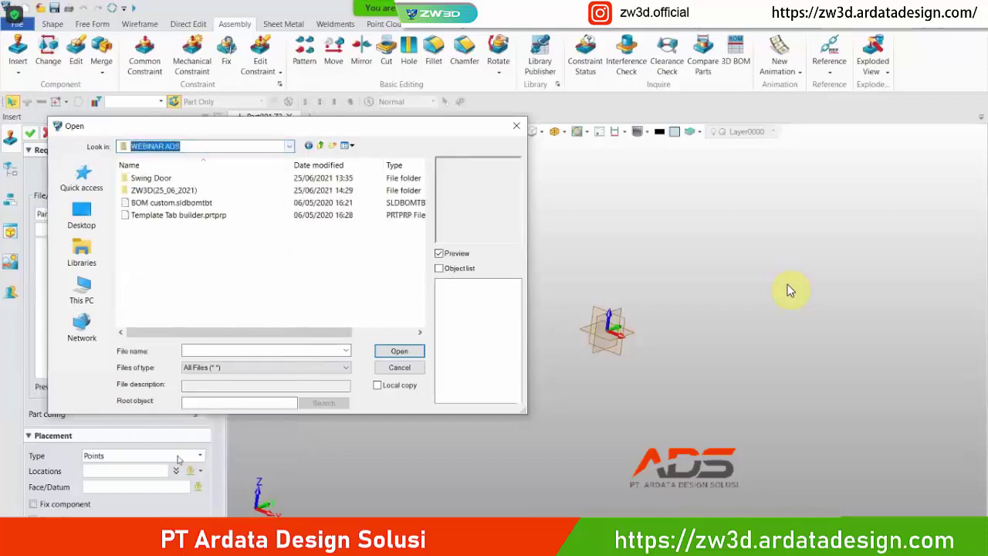
double_click(158, 179)
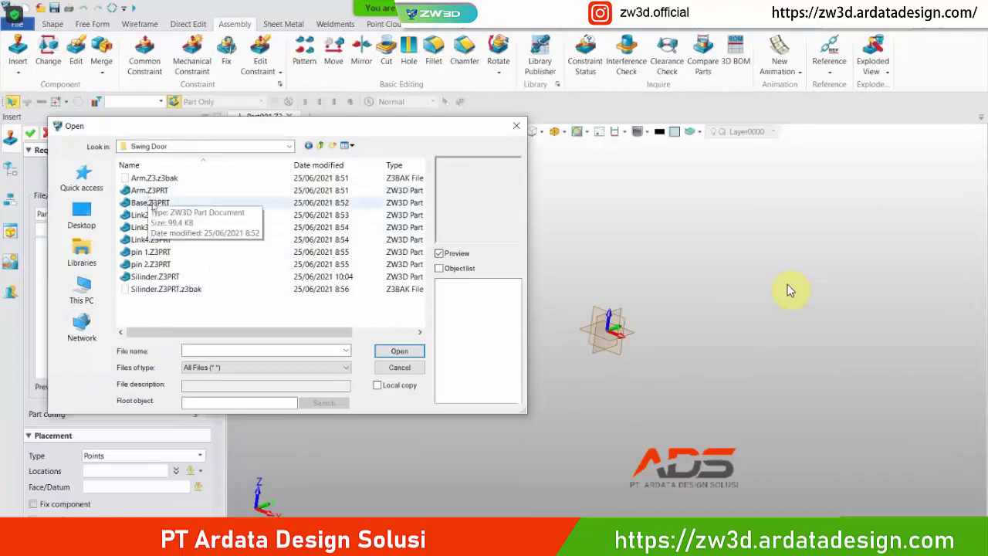
- Insert Base.Z3PRT as a fixed component at the origin 0,0,0 and show the assembly's component list
left_click(151, 202)
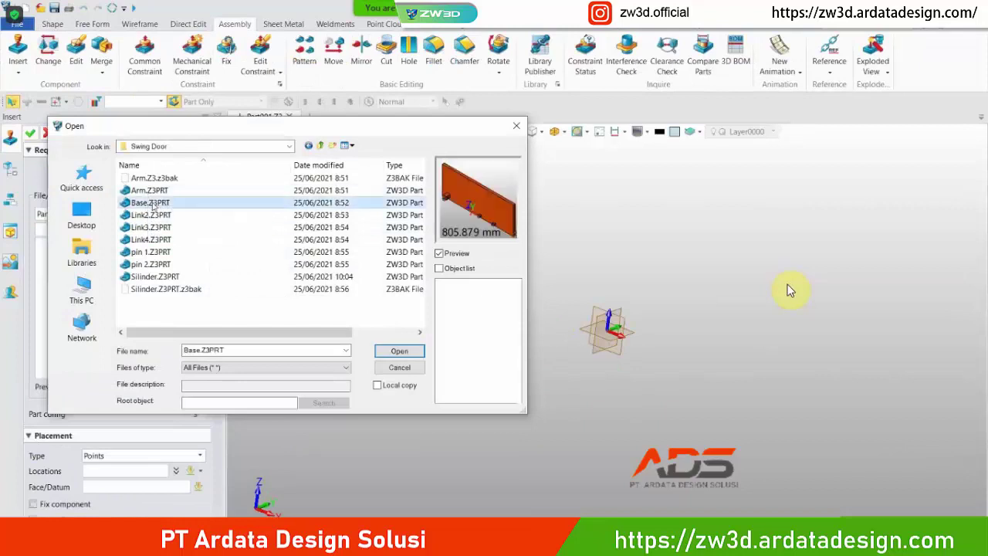
left_click(399, 351)
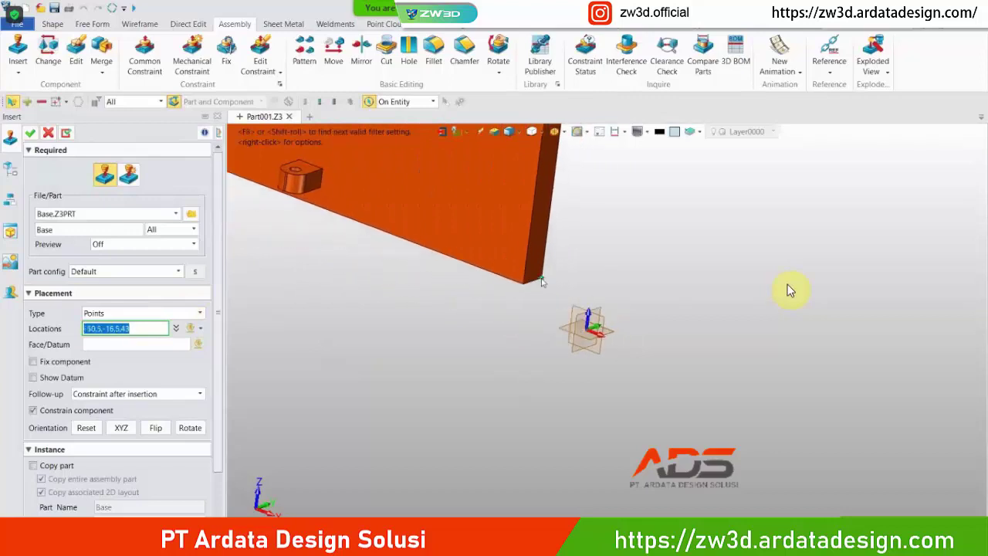
type("-55,-20,42")
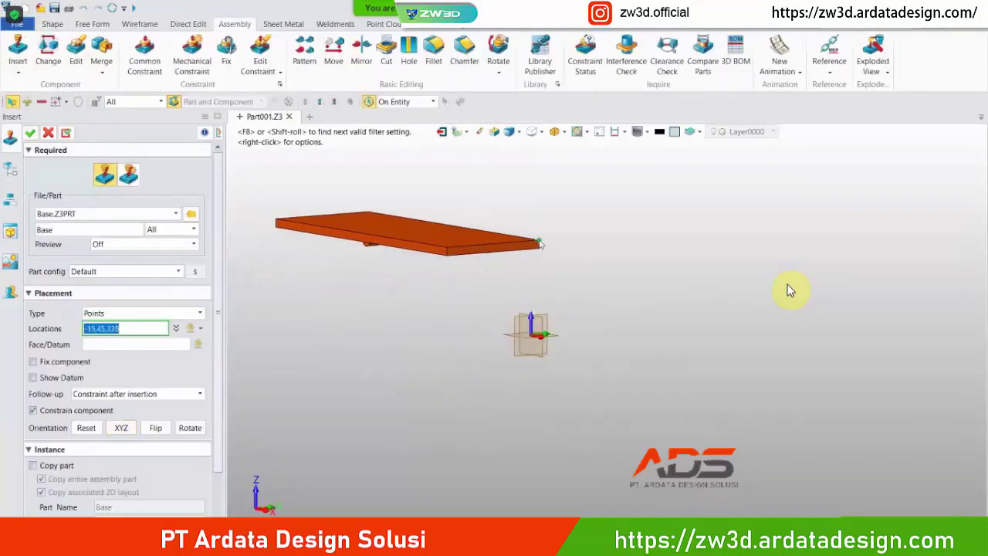
mouse_move(484, 269)
right_mouse_down()
mouse_move(494, 245)
mouse_move(491, 272)
mouse_move(491, 263)
right_mouse_up()
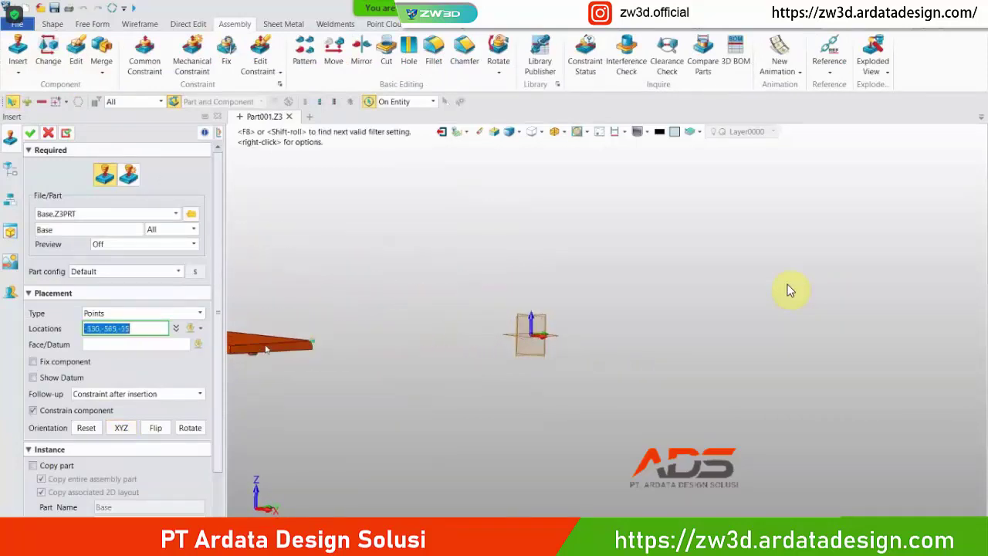
left_click(33, 362)
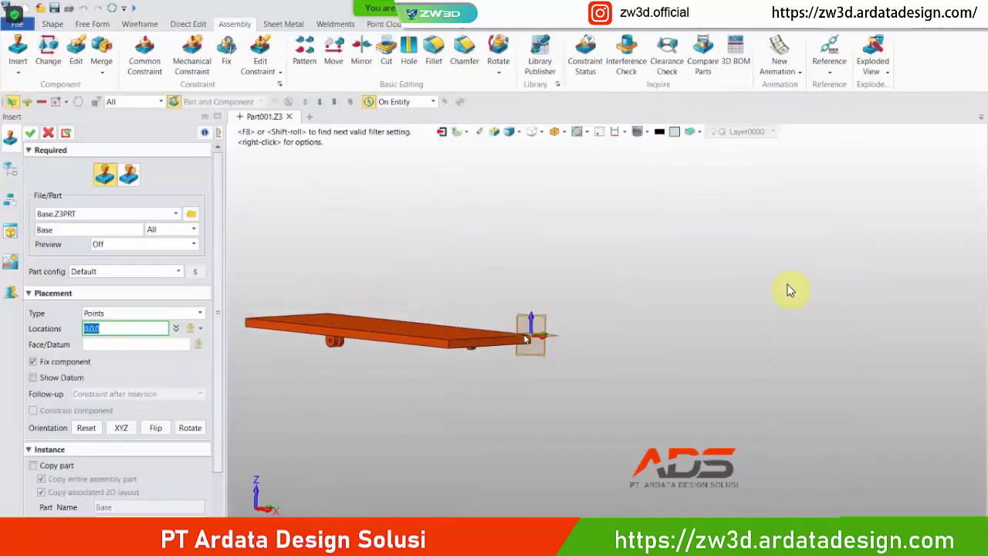
left_click(530, 338)
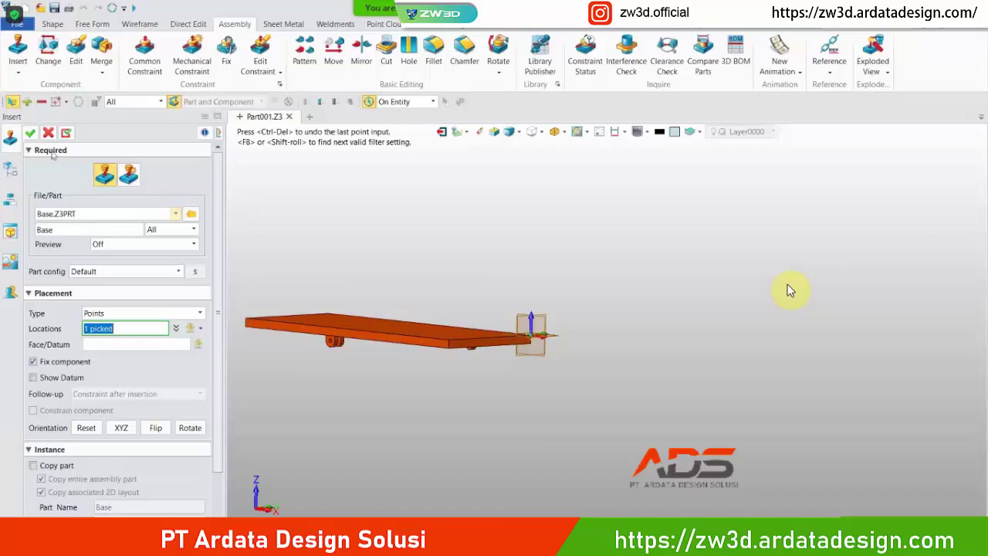
left_click(32, 134)
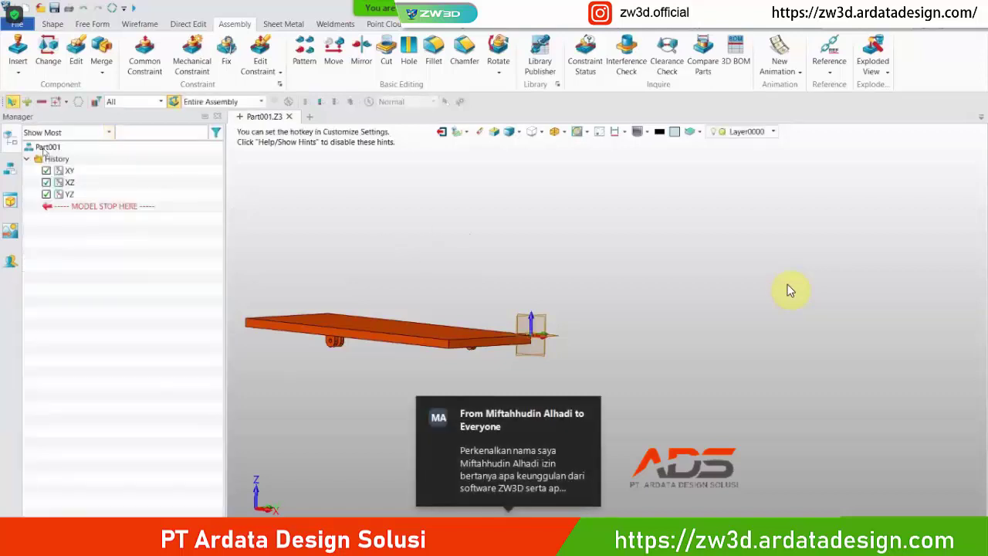
left_click(10, 171)
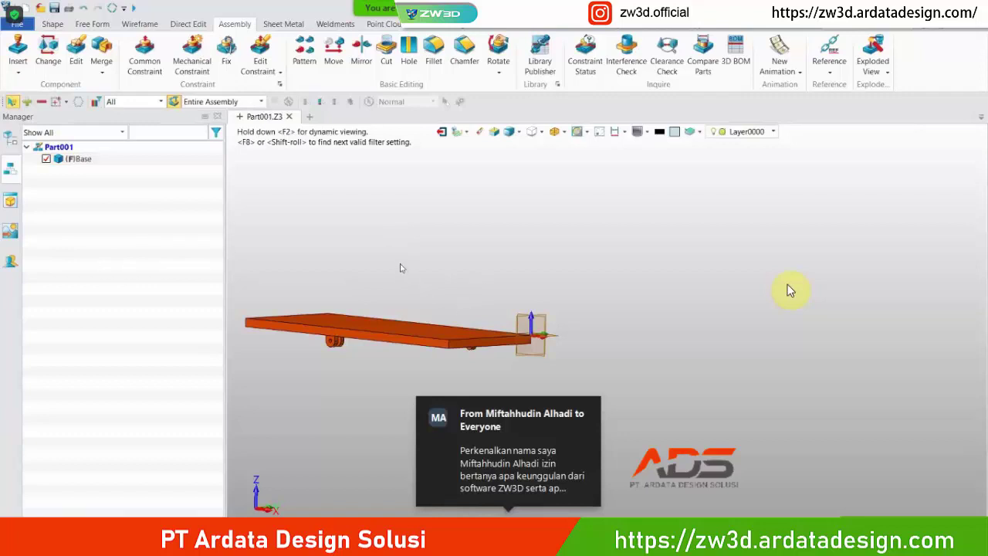
mouse_move(402, 268)
middle_mouse_down()
mouse_move(446, 264)
mouse_move(402, 258)
mouse_move(394, 271)
mouse_move(388, 260)
mouse_move(423, 271)
mouse_move(404, 260)
middle_mouse_up()
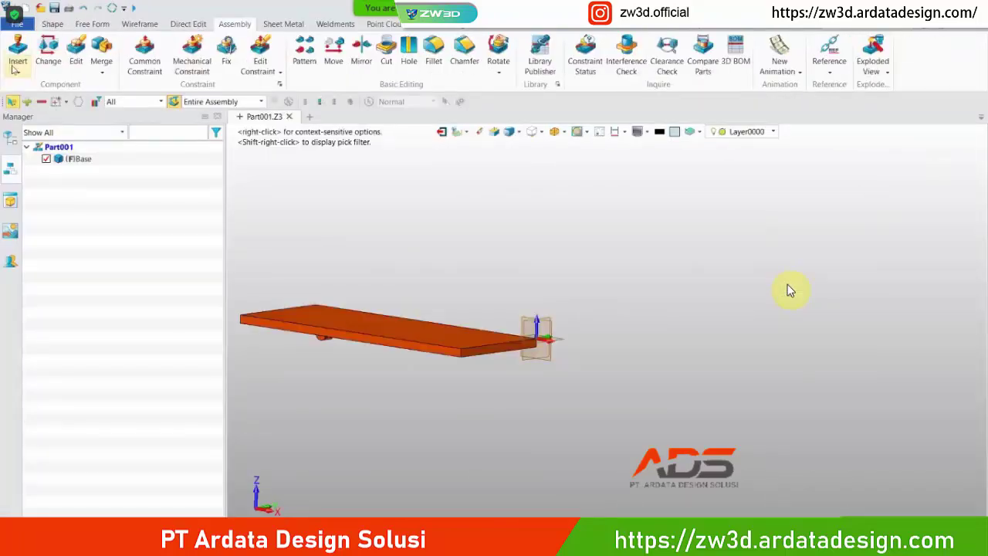
- Set up a Multi Insert and remove the Base part from its list of parts to insert
left_click(13, 69)
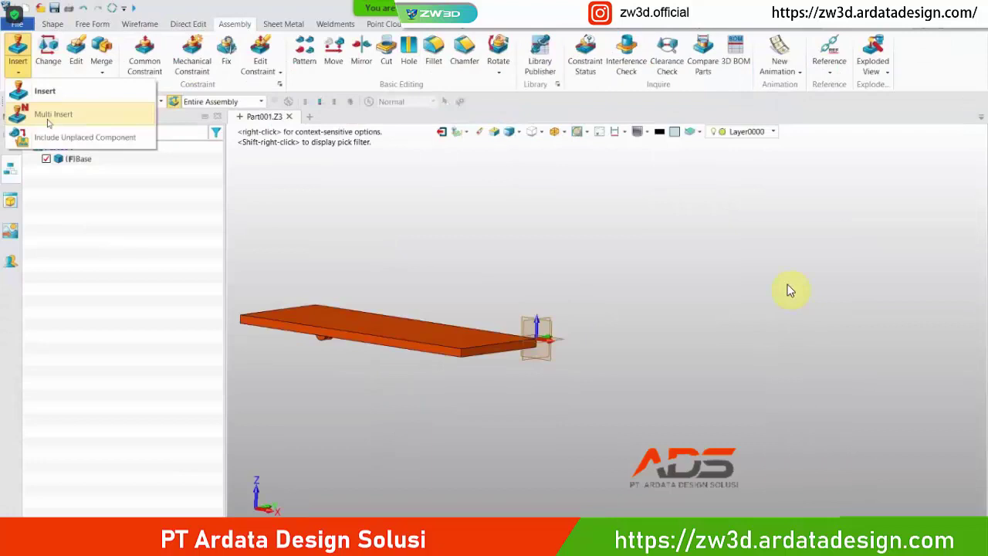
left_click(48, 120)
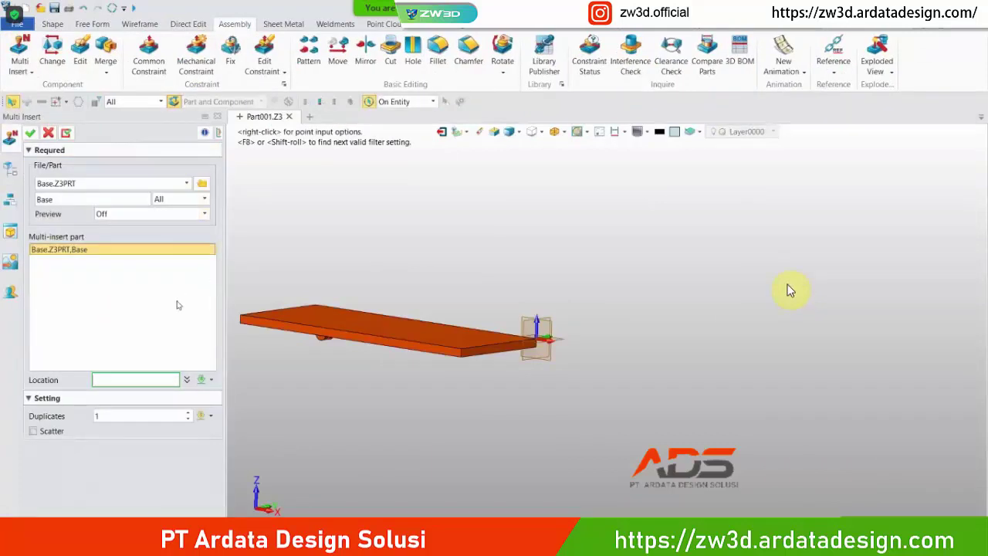
right_click(58, 251)
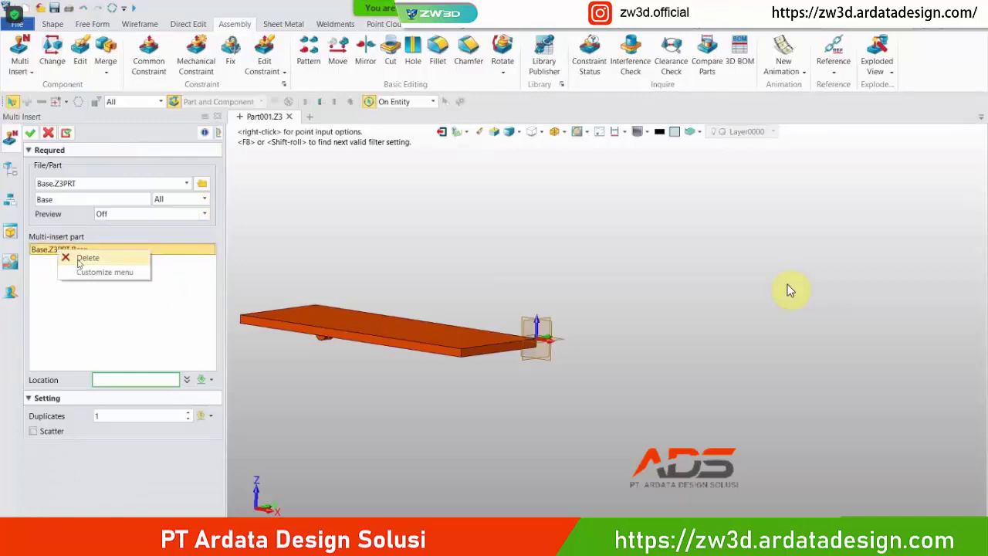
left_click(81, 259)
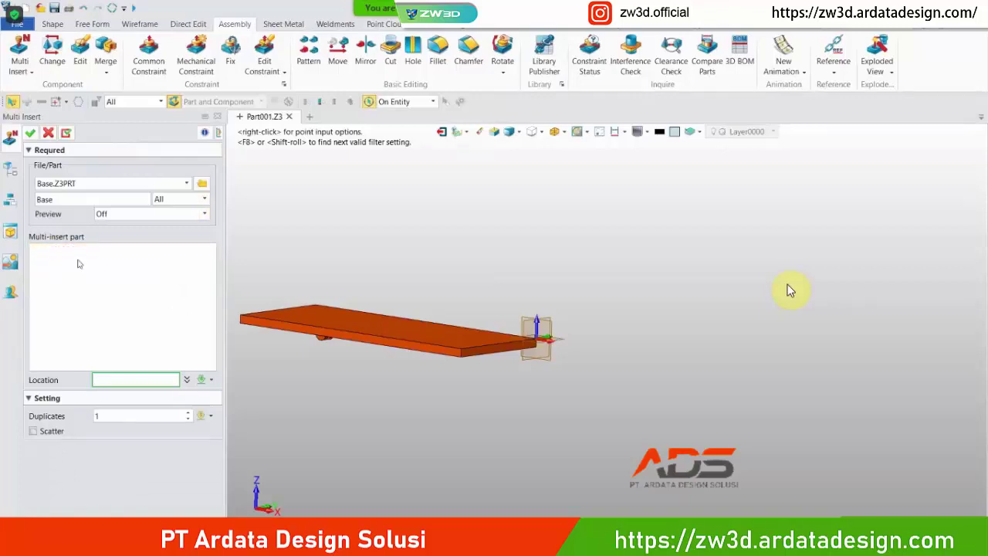
- Add Arm, Link2, Link3, Link4, pin 1, pin 2 and Silinder from the Swing Door folder to the multi-insert list
left_click(201, 184)
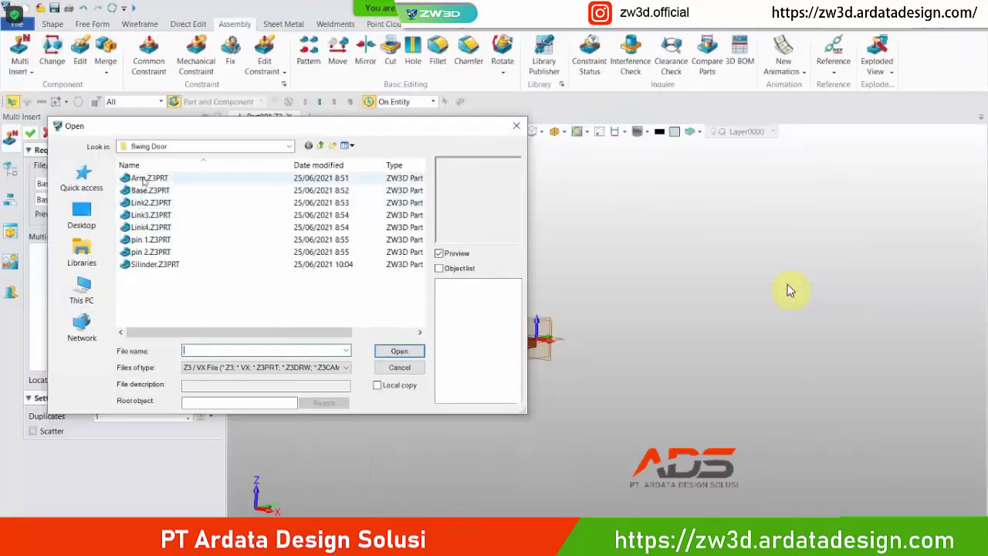
left_click(143, 178)
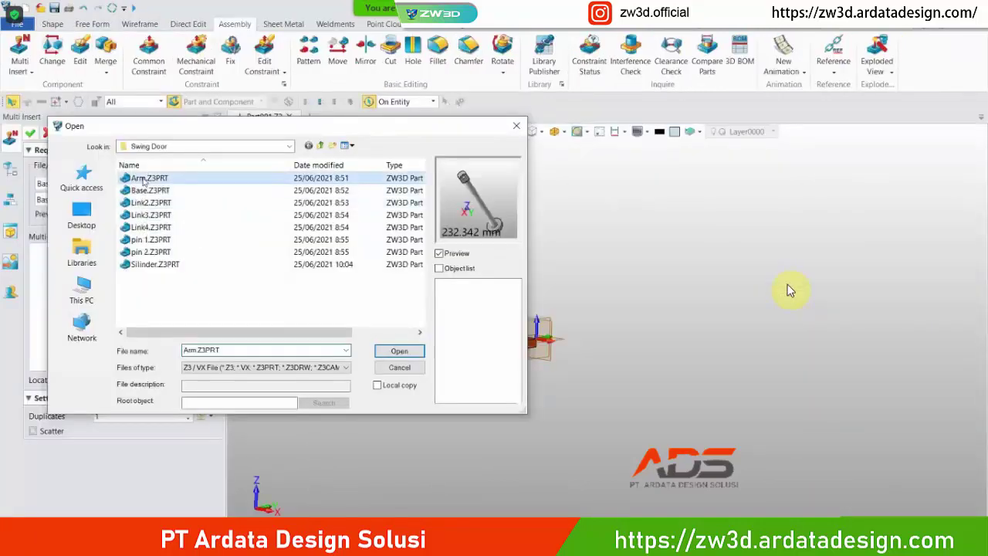
left_click(150, 203, "ctrl")
left_click(150, 215, "ctrl")
left_click(152, 227, "ctrl")
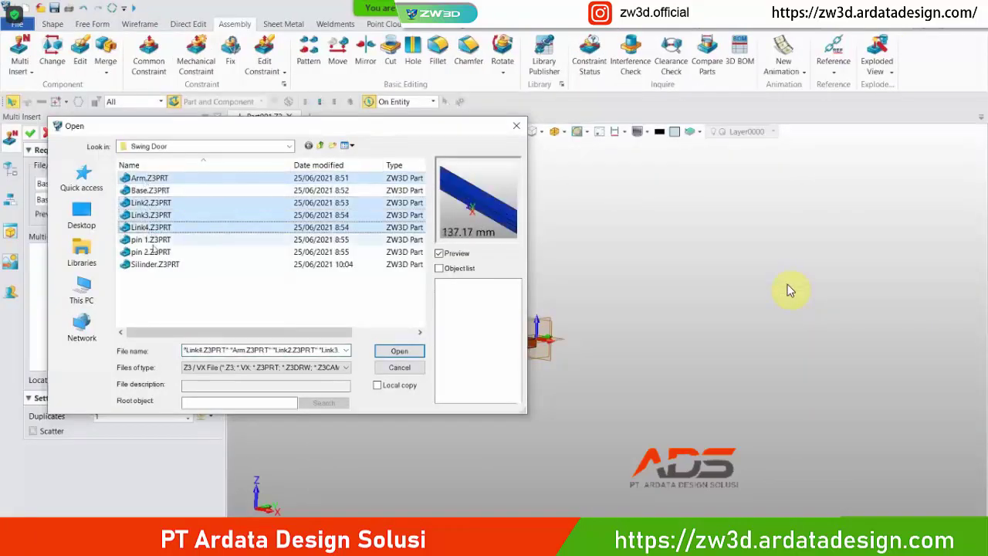
left_click(150, 239, "ctrl")
left_click(150, 252, "ctrl")
left_click(154, 264, "ctrl")
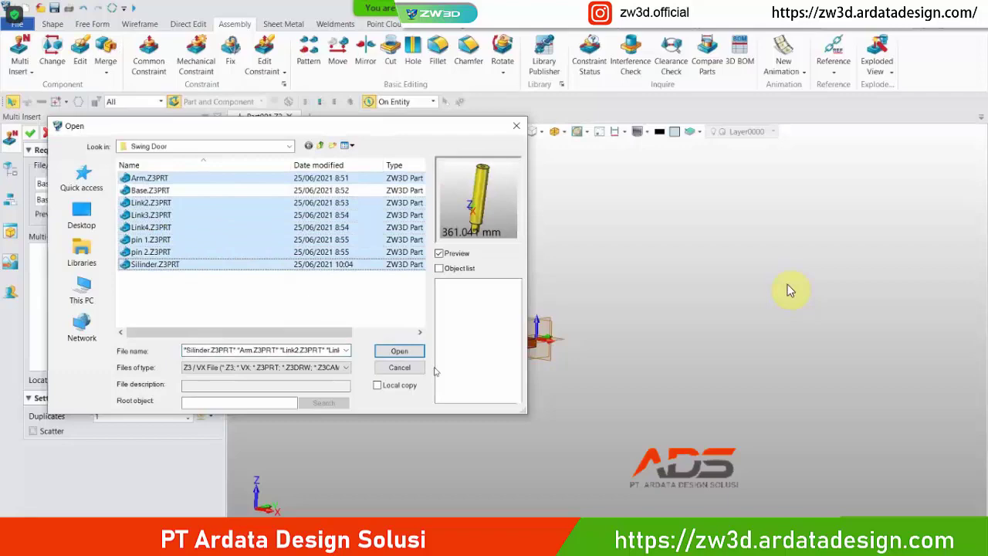
left_click(384, 352)
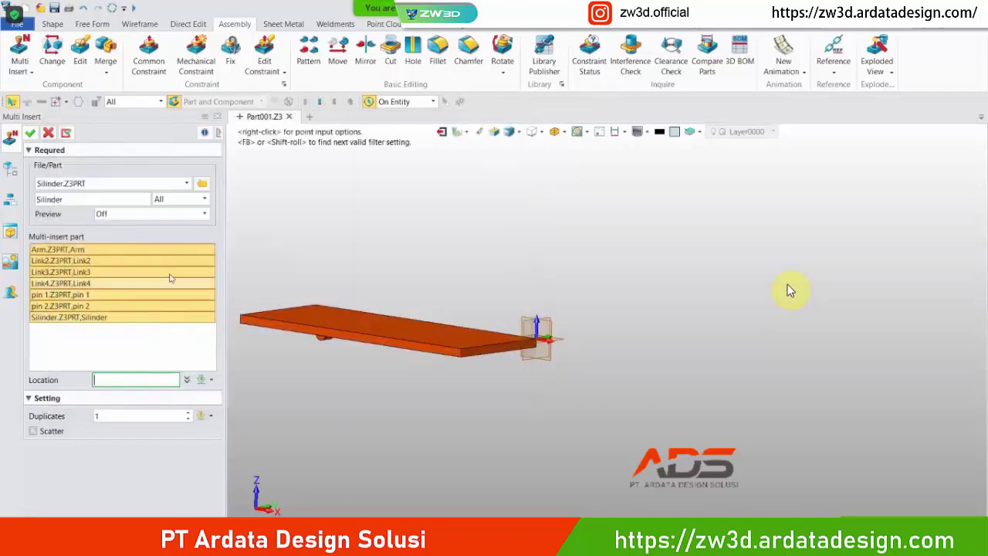
- Add Door.Z3PRT and Link1.Z3PRT from the ZW3D(25_06_2021) folder and insert all listed parts into the assembly
left_click(200, 185)
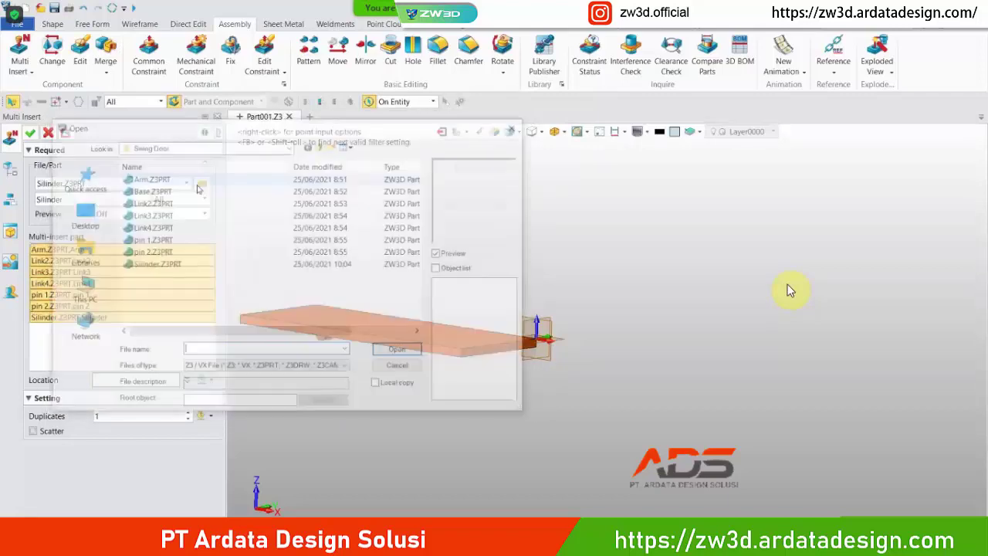
left_click(231, 146)
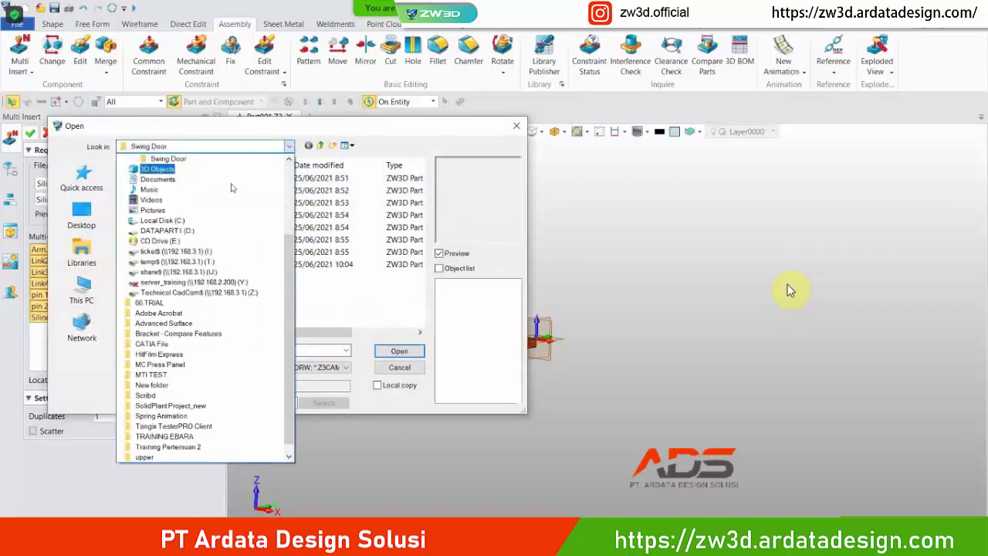
scroll(154, 455, "down", 1)
left_click(164, 457)
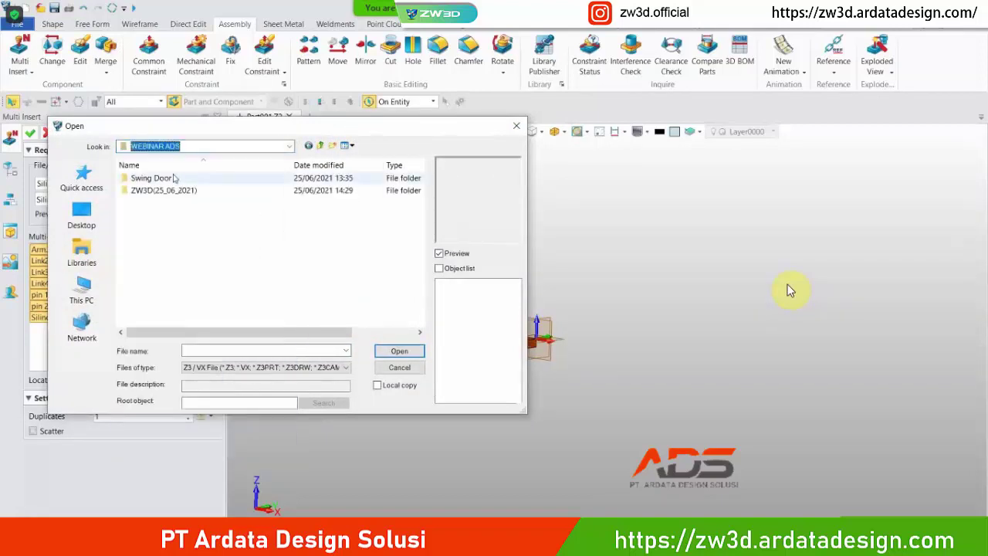
double_click(168, 191)
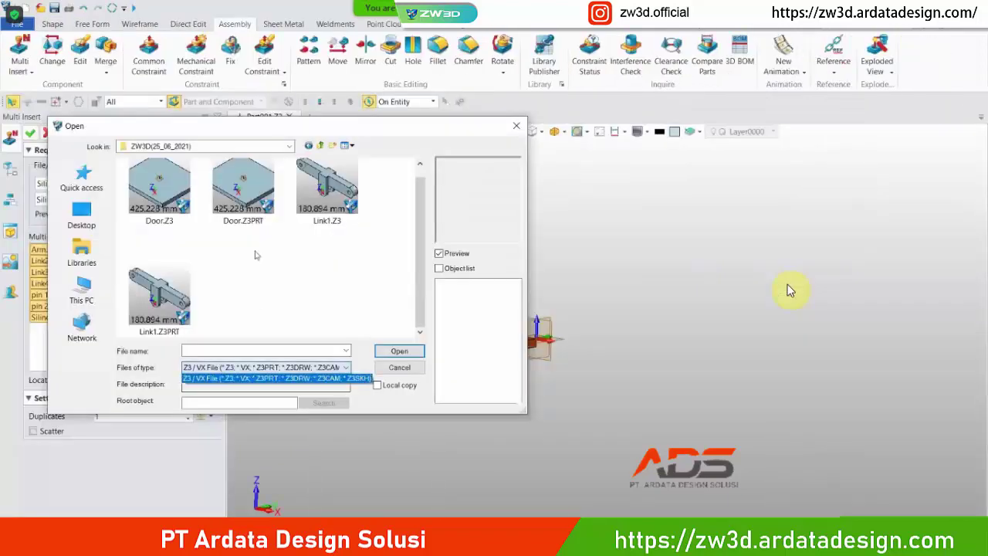
left_click(273, 324)
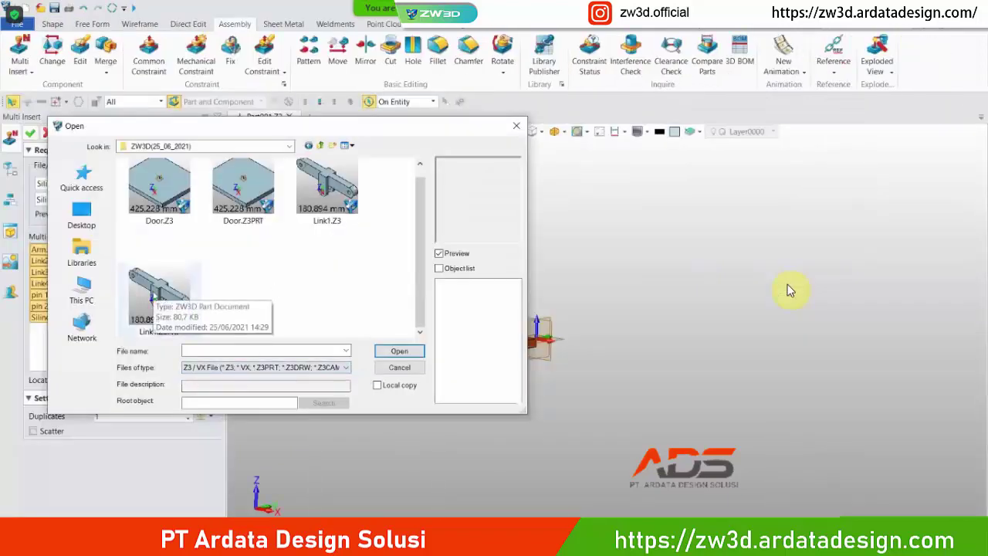
left_click(158, 297)
left_click(243, 189, "ctrl")
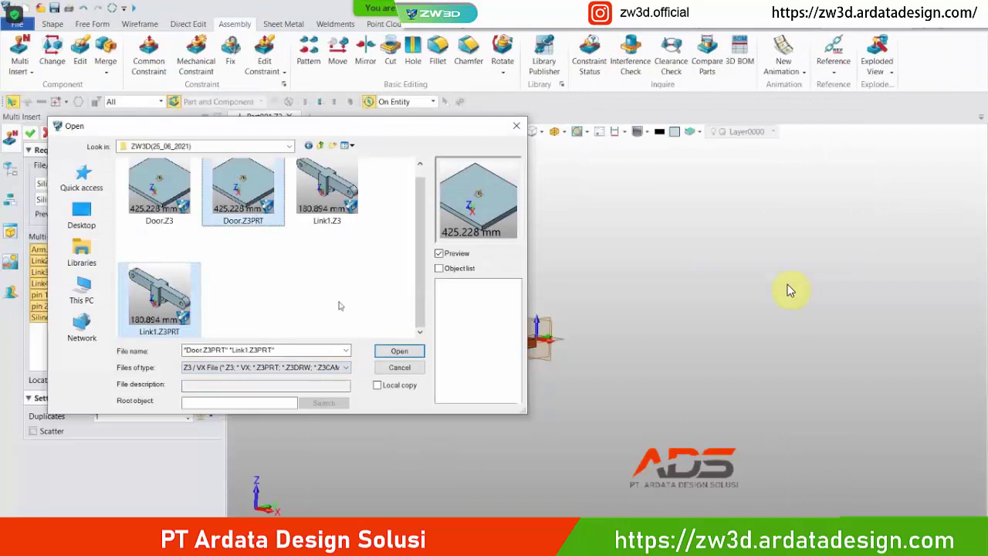
left_click(397, 353)
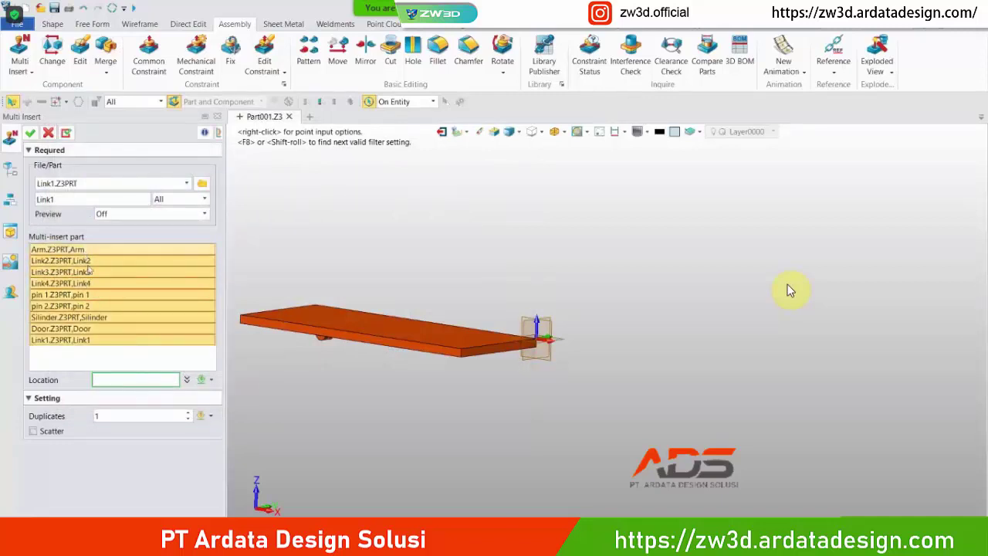
left_click(31, 133)
mouse_move(456, 222)
middle_mouse_down()
mouse_move(461, 208)
mouse_move(504, 198)
mouse_move(460, 206)
mouse_move(468, 243)
mouse_move(440, 232)
middle_mouse_up()
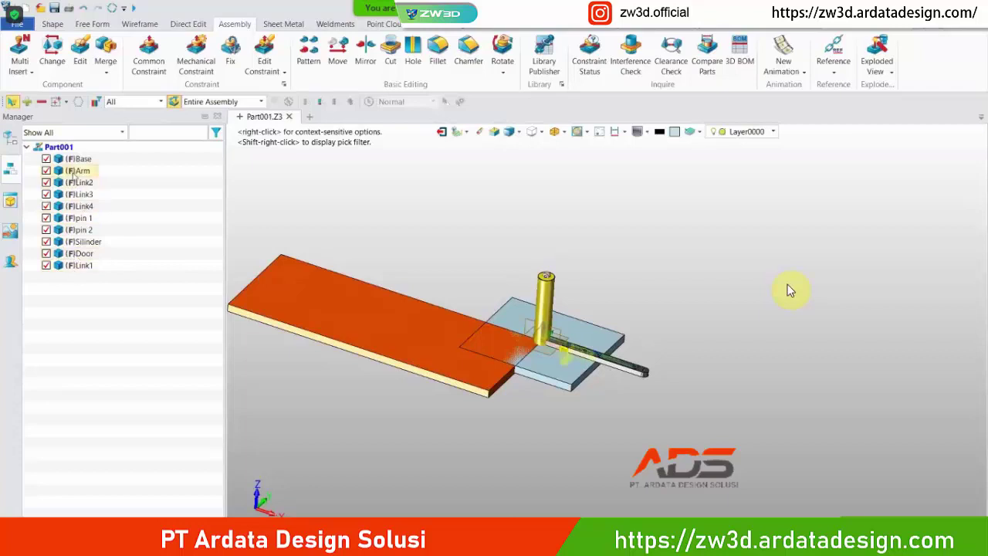
- Float all components from Arm through Link1, leaving only Base fixed
left_click(77, 170)
left_click(81, 266, "shift")
right_click(81, 267)
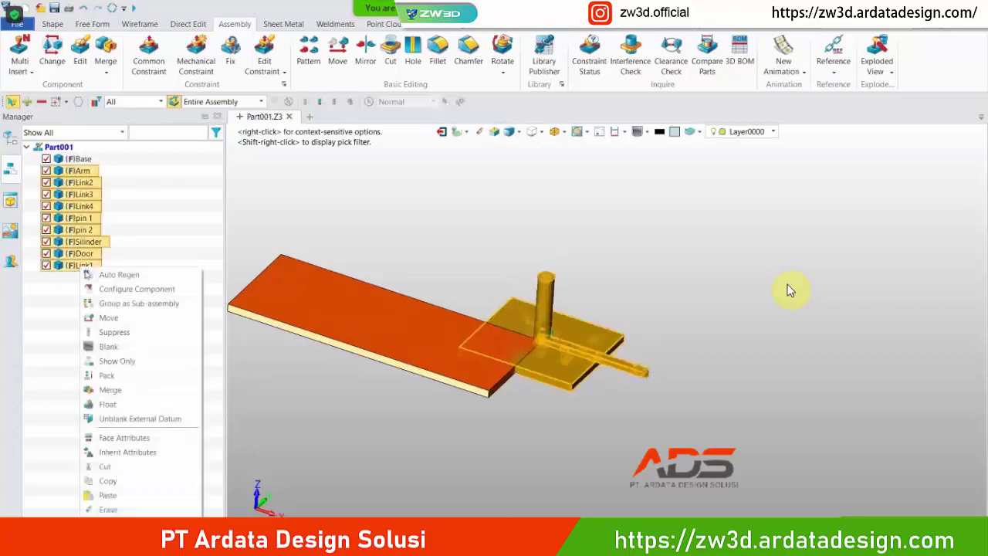
left_click(107, 405)
- Spread the cylinder, arm, door, links and pins apart in the space around the base so that no parts overlap
left_click_drag(545, 308, 382, 196)
left_click_drag(548, 284, 604, 188)
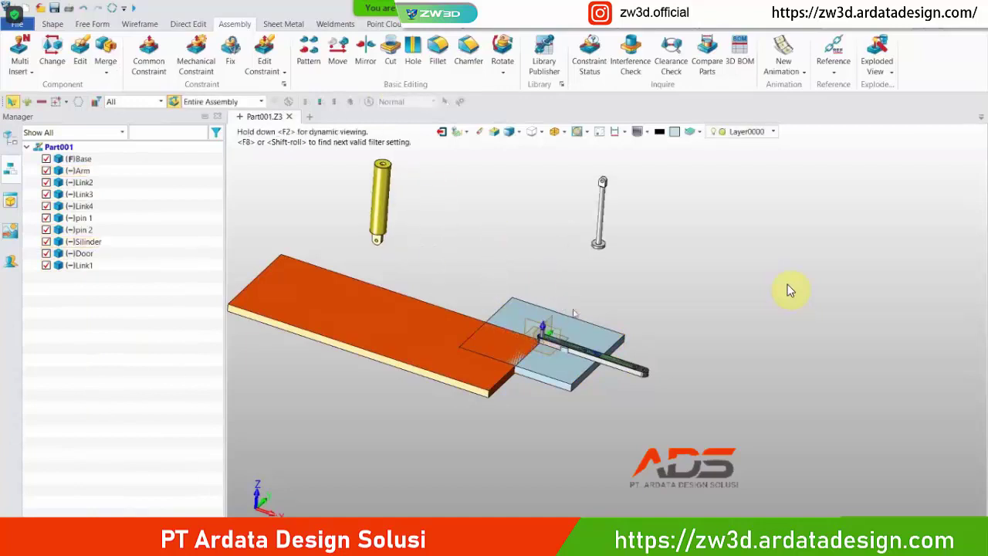
left_click_drag(576, 332, 520, 206)
left_click_drag(604, 358, 763, 292)
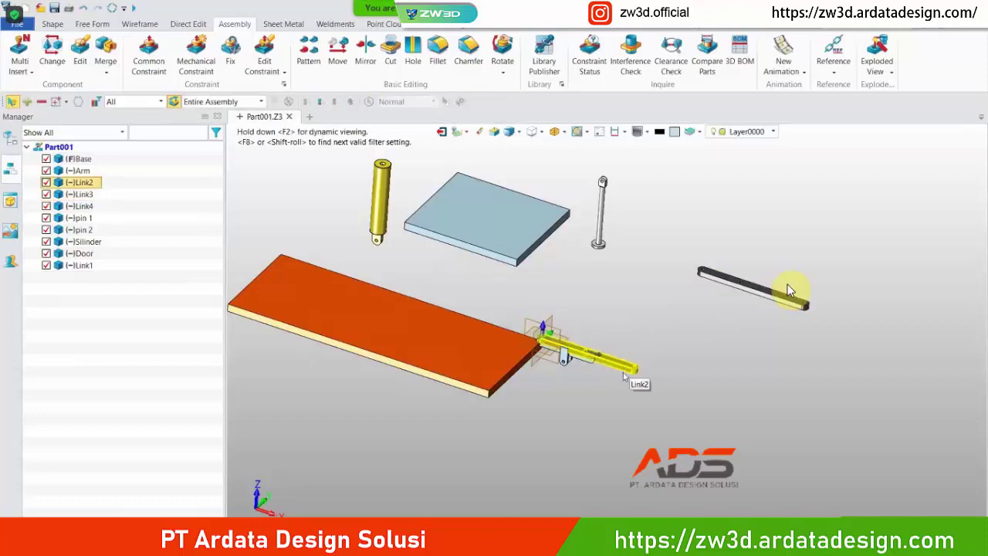
left_click_drag(625, 370, 748, 325)
mouse_move(571, 354)
left_mouse_down()
mouse_move(727, 352)
mouse_move(700, 403)
left_mouse_up()
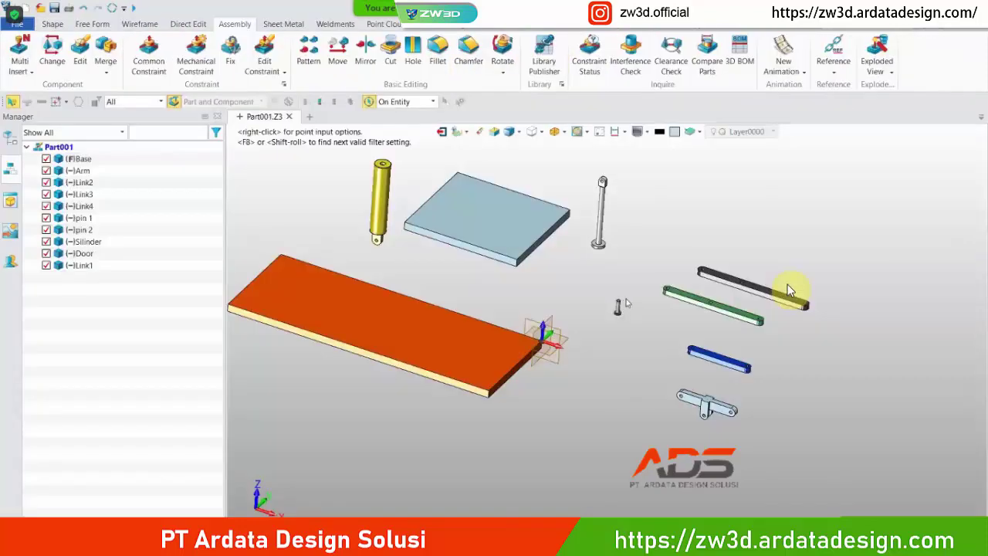
scroll(544, 340, "up", 3)
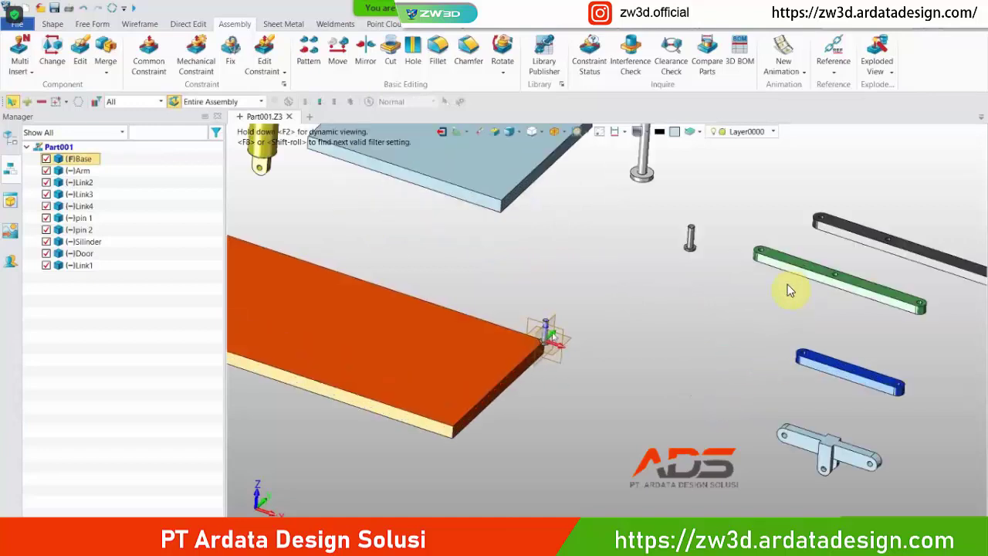
scroll(670, 337, "down", 3)
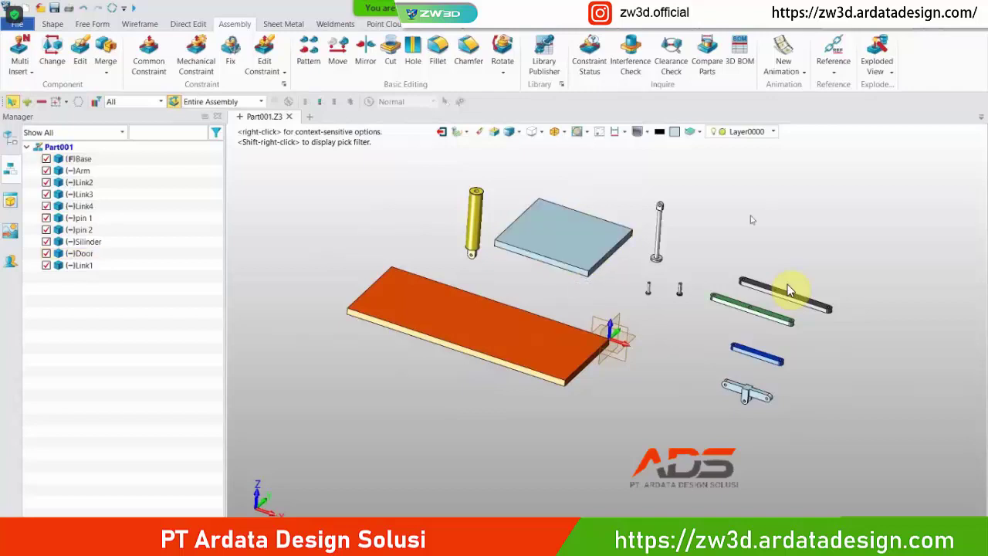
- Constrain the hole in the cylinder's end lug concentric with the hole in the base's large clevis bracket
right_click_drag(751, 234, 746, 199)
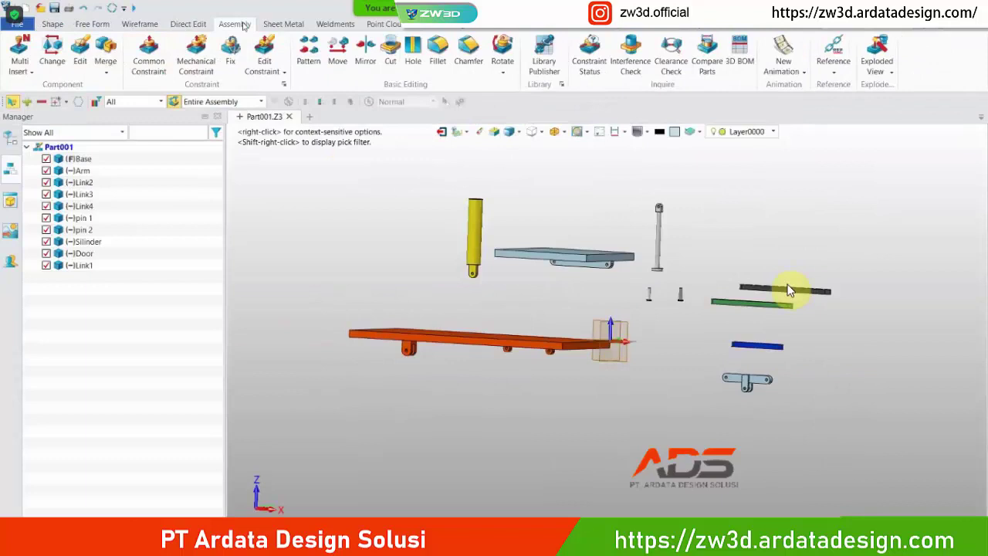
left_click(157, 73)
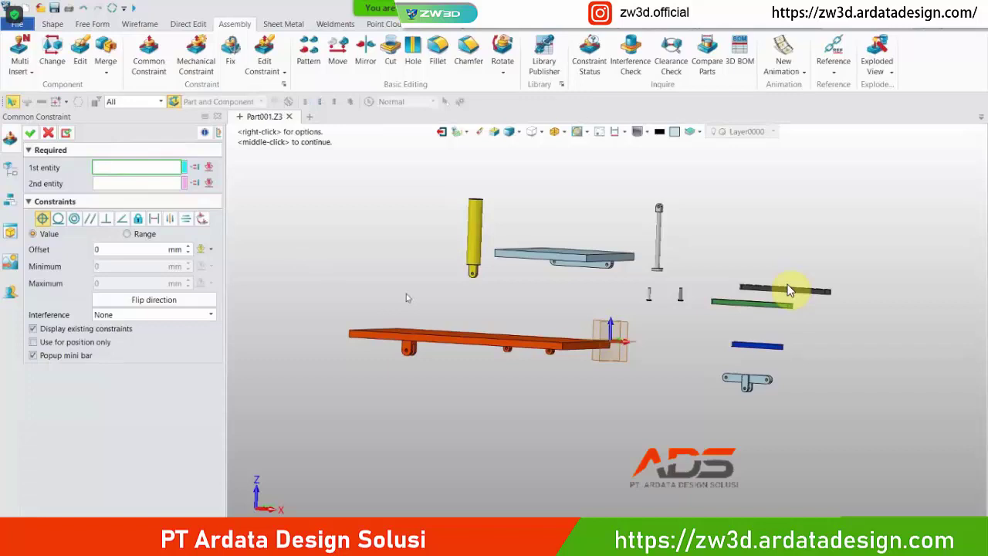
left_click(414, 337)
scroll(417, 340, "up", 2)
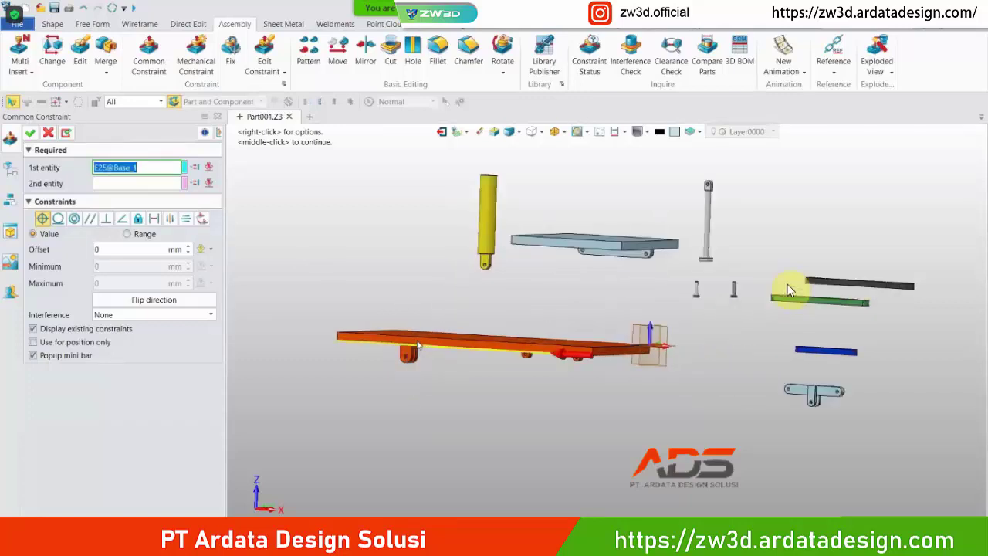
scroll(417, 343, "up", 5)
left_click(564, 170)
scroll(583, 152, "up", 4)
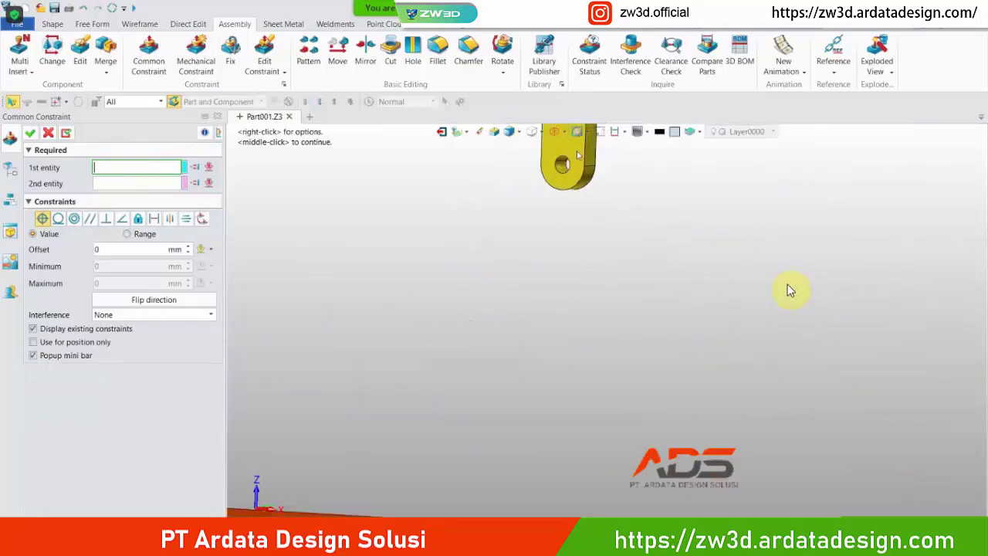
scroll(577, 155, "up", 5)
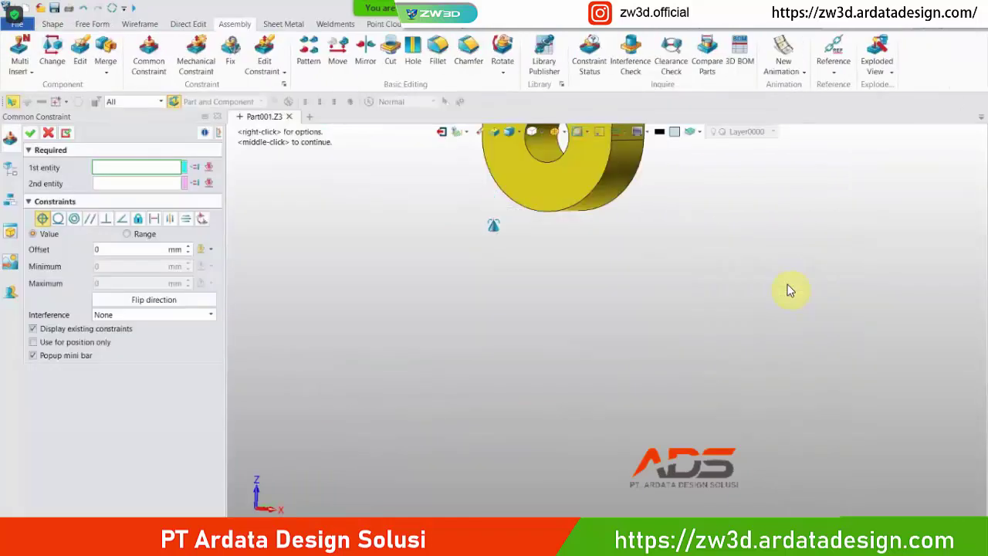
middle_click_drag(493, 224, 472, 415)
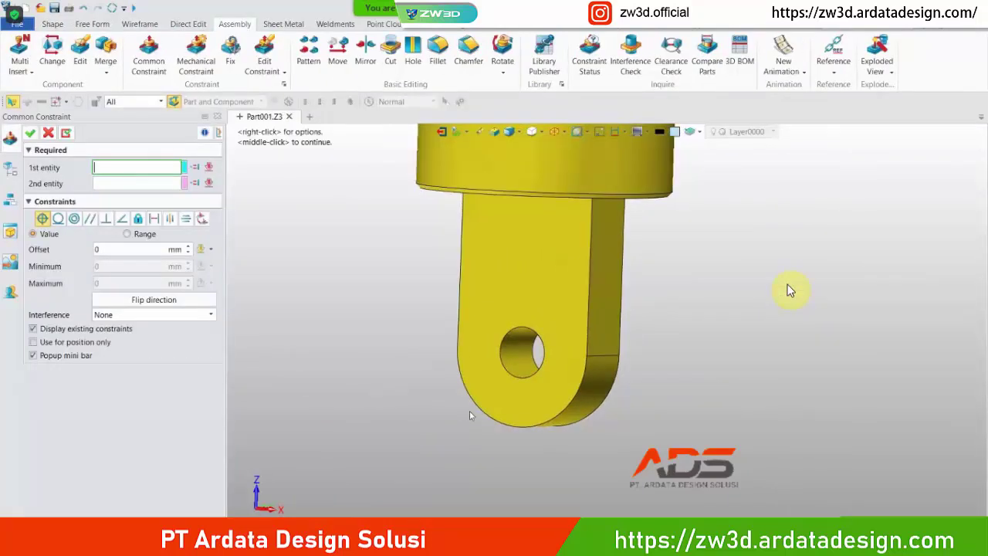
left_click(521, 347)
scroll(525, 309, "down", 8)
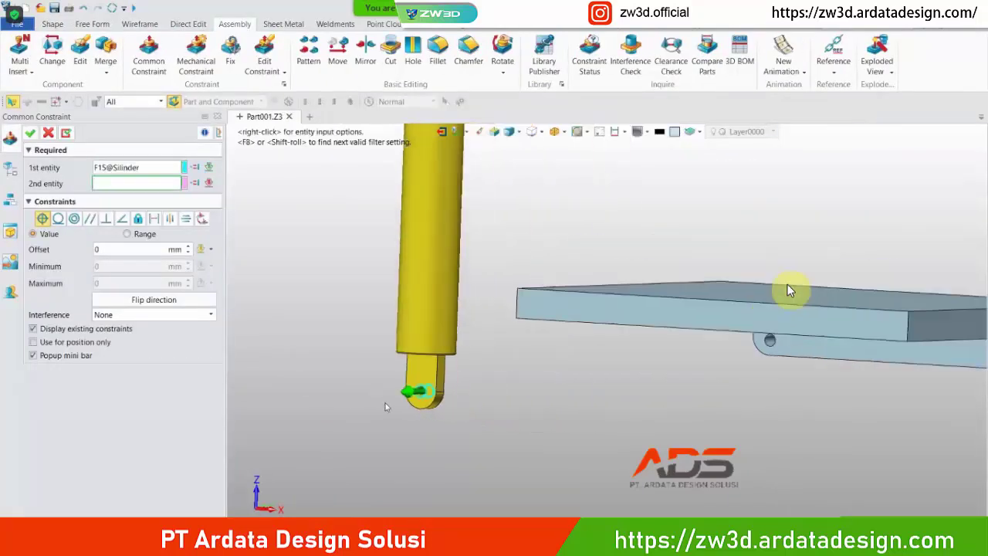
middle_click_drag(529, 237, 600, 186)
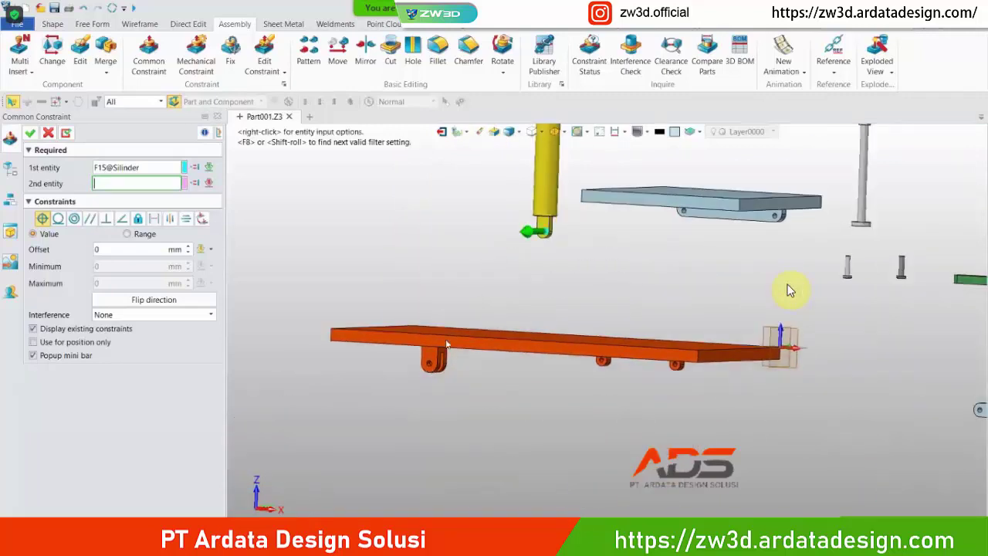
scroll(440, 351, "up", 6)
left_click(379, 363)
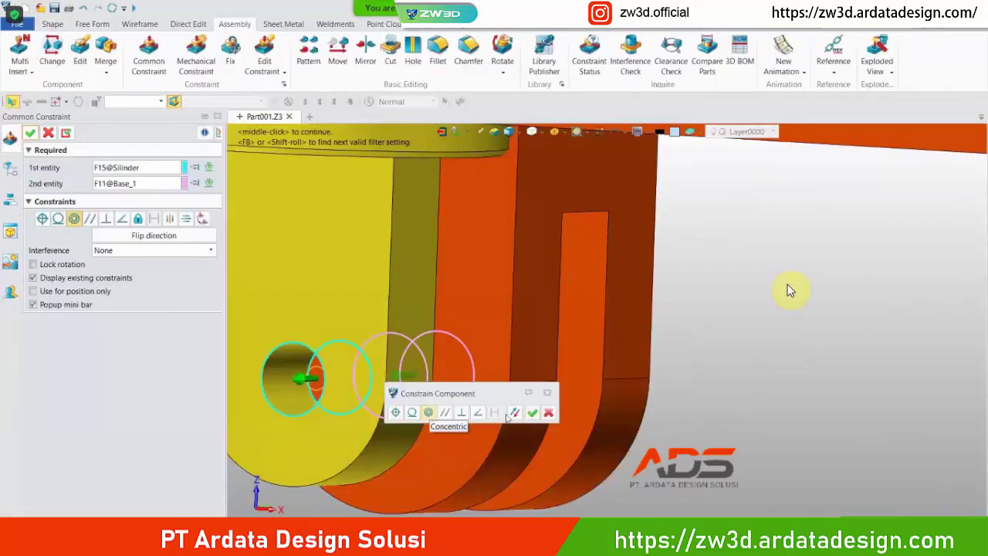
left_click(533, 412)
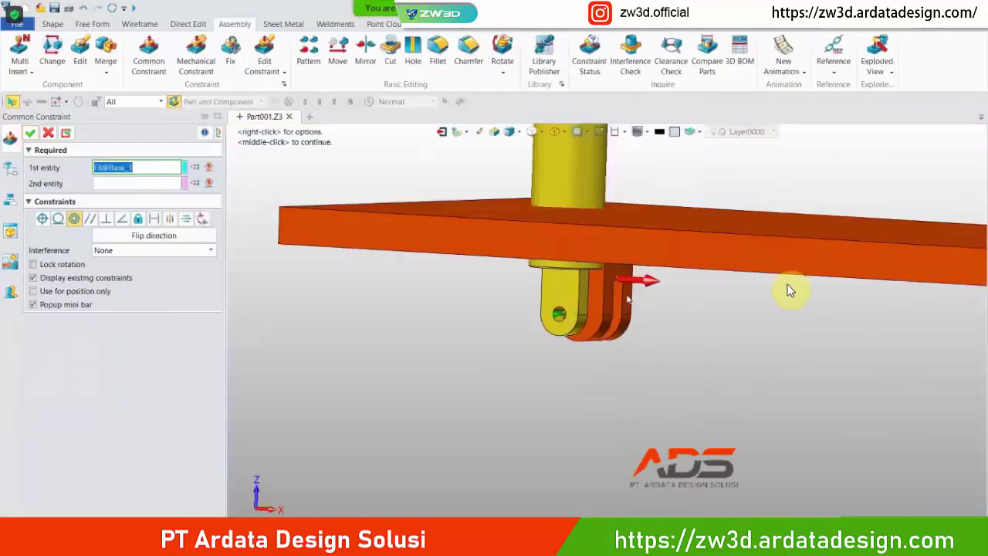
- Make the cylinder lug's side face coincident with the inner face of the base's large clevis at 0 mm offset, and finish constraining
scroll(626, 296, "down", 2)
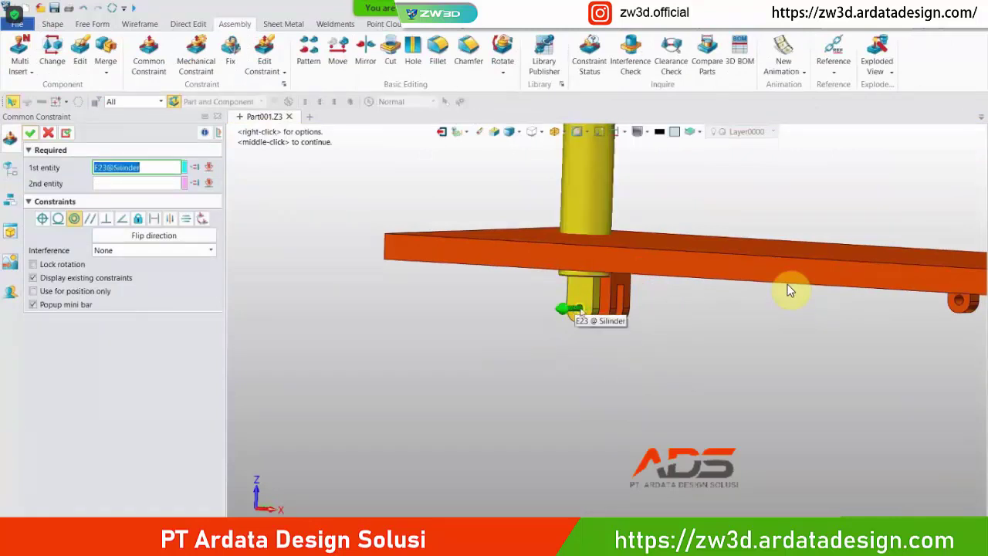
scroll(670, 332, "up", 5)
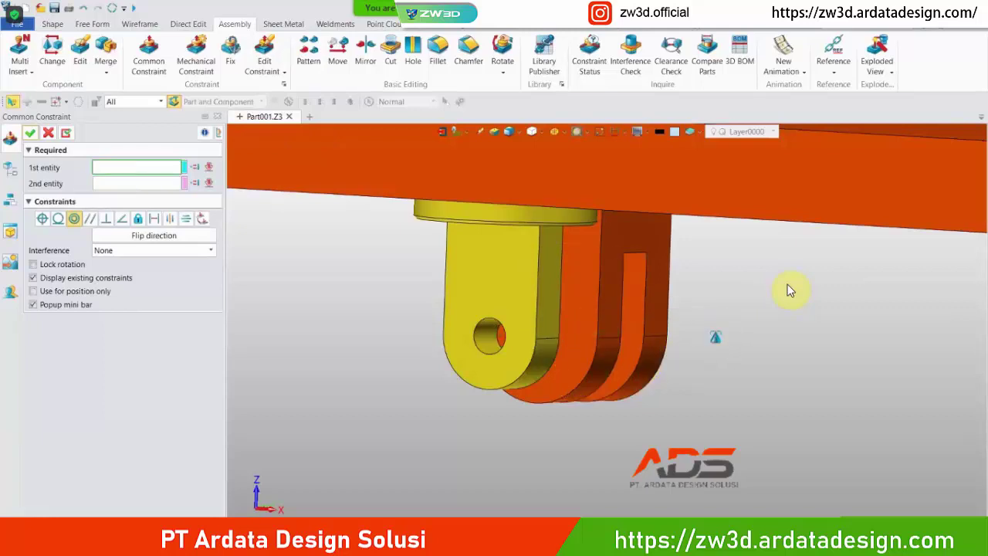
right_click_drag(715, 338, 761, 386)
scroll(761, 389, "up", 5)
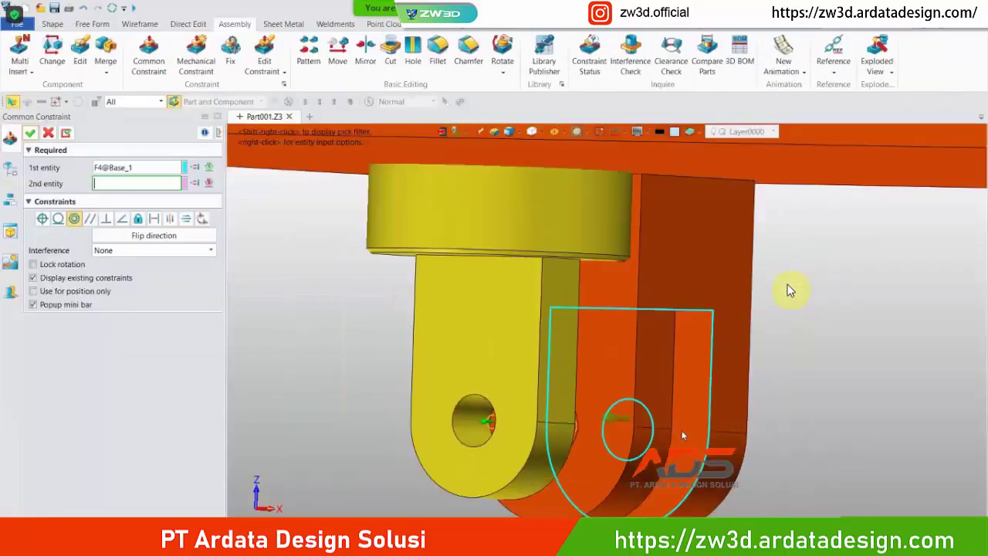
scroll(789, 290, "down", 5)
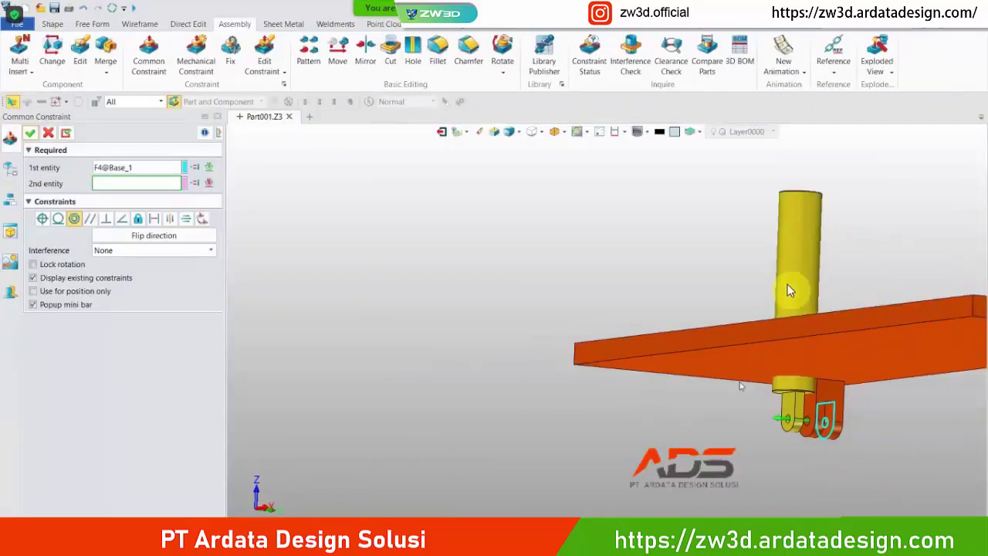
right_click_drag(741, 386, 712, 391)
scroll(730, 386, "down", 6)
middle_click_drag(670, 373, 256, 327)
scroll(629, 356, "up", 4)
left_click(620, 361)
scroll(605, 318, "up", 5)
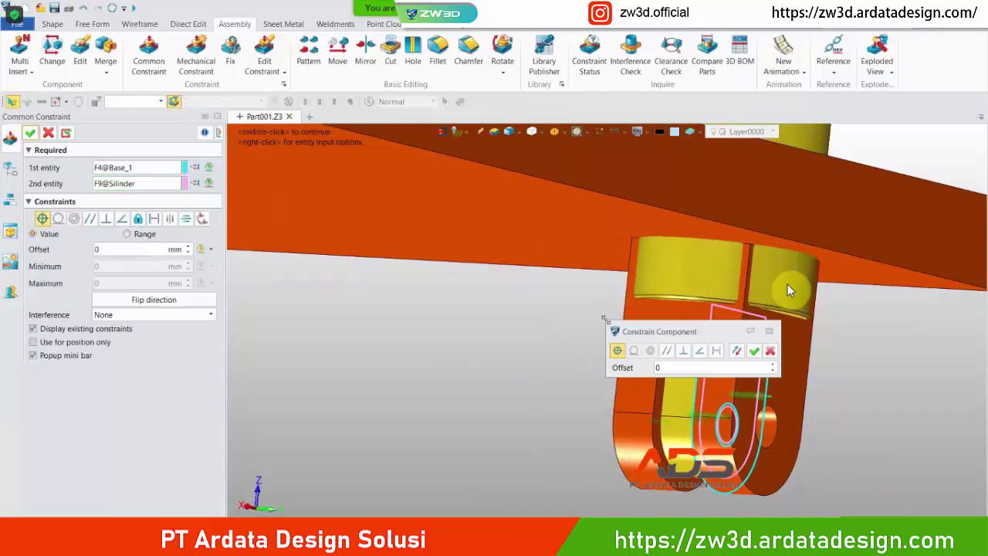
middle_click(789, 290)
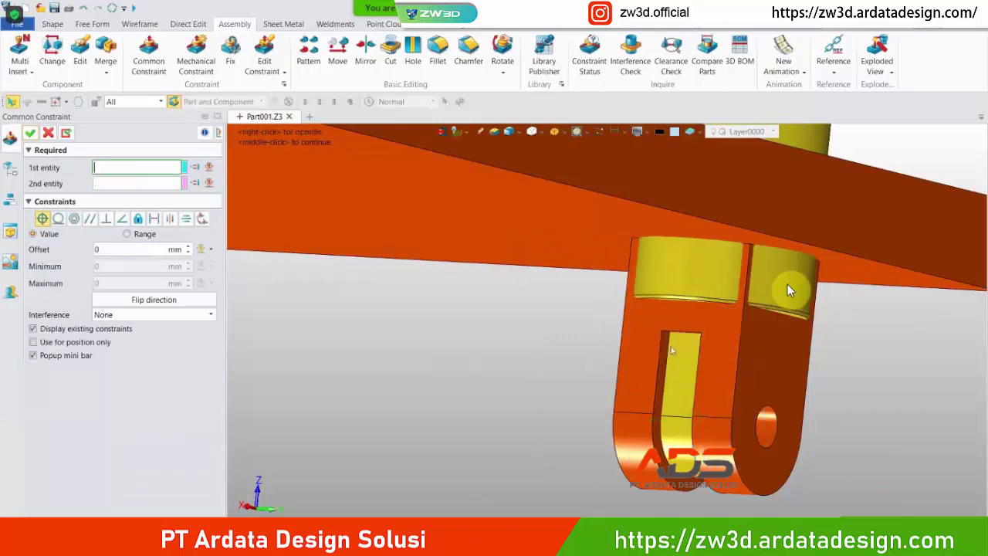
left_click(31, 136)
- Swing the cylinder about its clevis joint so that it lies below the base plate
right_click_drag(639, 415, 609, 418)
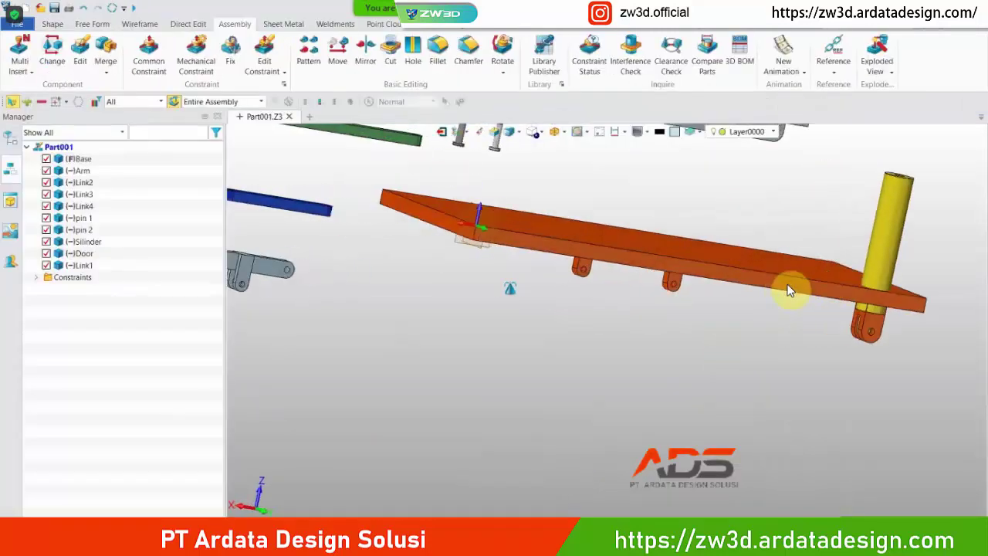
right_click_drag(534, 287, 724, 249)
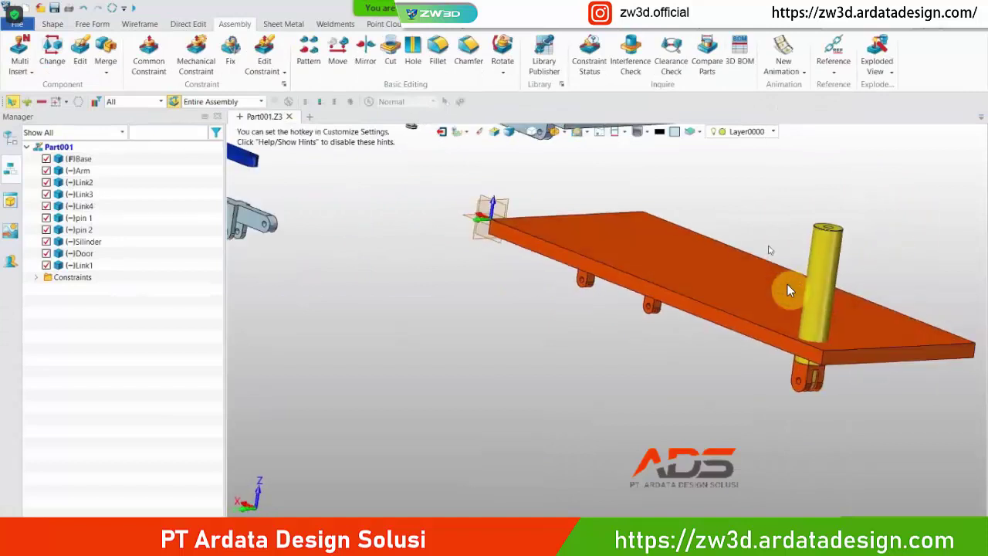
scroll(675, 264, "down", 3)
middle_click_drag(764, 270, 699, 292)
scroll(700, 292, "up", 1)
left_click_drag(691, 294, 631, 291)
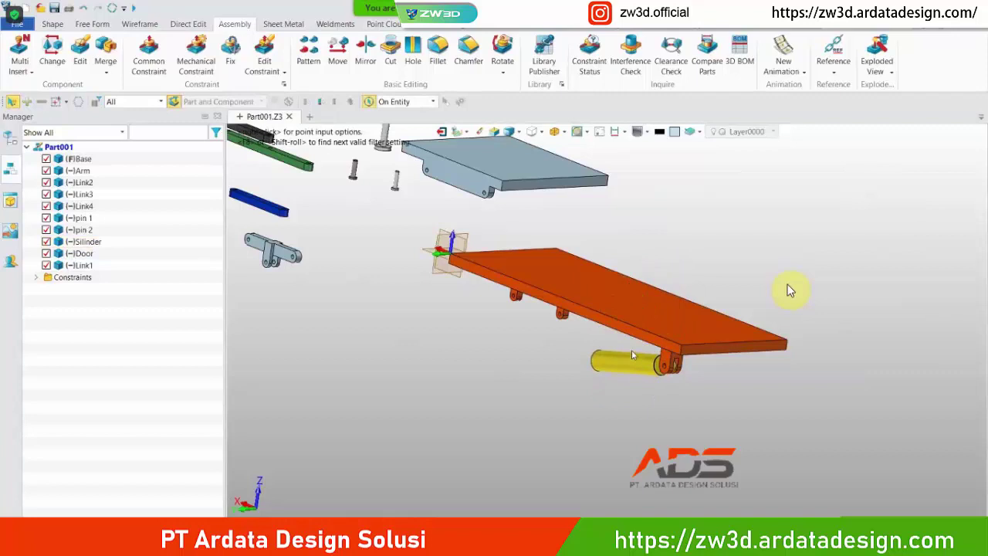
mouse_move(633, 355)
left_mouse_down()
mouse_move(657, 431)
mouse_move(725, 440)
mouse_move(633, 409)
mouse_move(660, 446)
mouse_move(614, 352)
mouse_move(615, 362)
left_mouse_up()
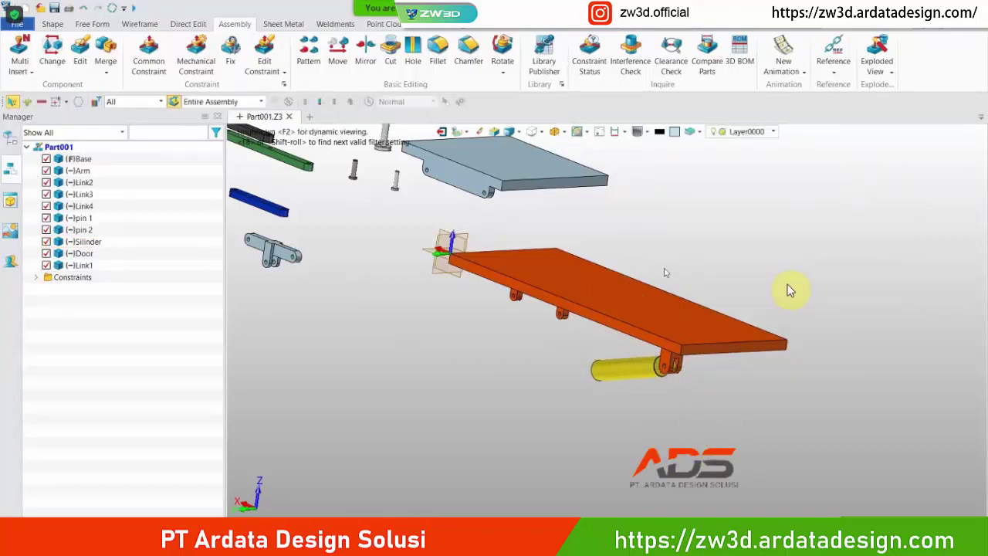
- Constrain the arm's round piston face concentric with the inner bore of the cylinder
mouse_move(657, 261)
right_mouse_down()
mouse_move(669, 232)
mouse_move(583, 230)
mouse_move(538, 247)
mouse_move(616, 248)
mouse_move(456, 258)
mouse_move(465, 289)
mouse_move(504, 260)
mouse_move(485, 274)
mouse_move(441, 270)
mouse_move(463, 272)
right_mouse_up()
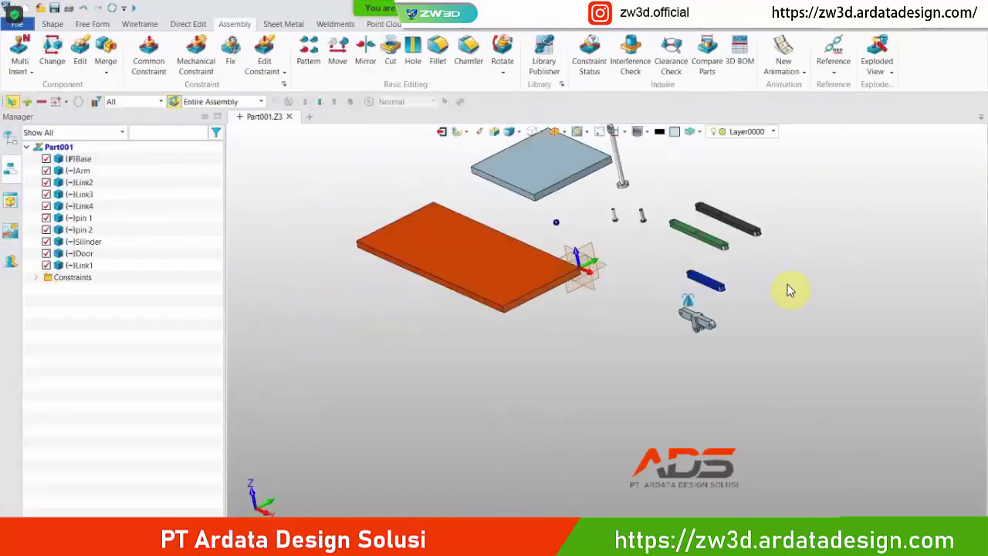
right_click_drag(688, 299, 405, 230)
scroll(607, 159, "up", 5)
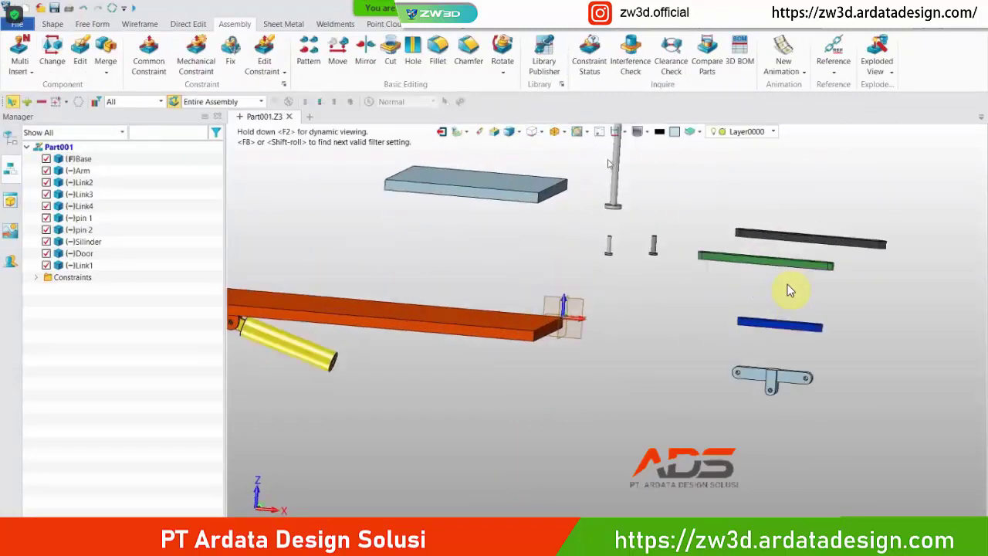
middle_click_drag(615, 127, 553, 201)
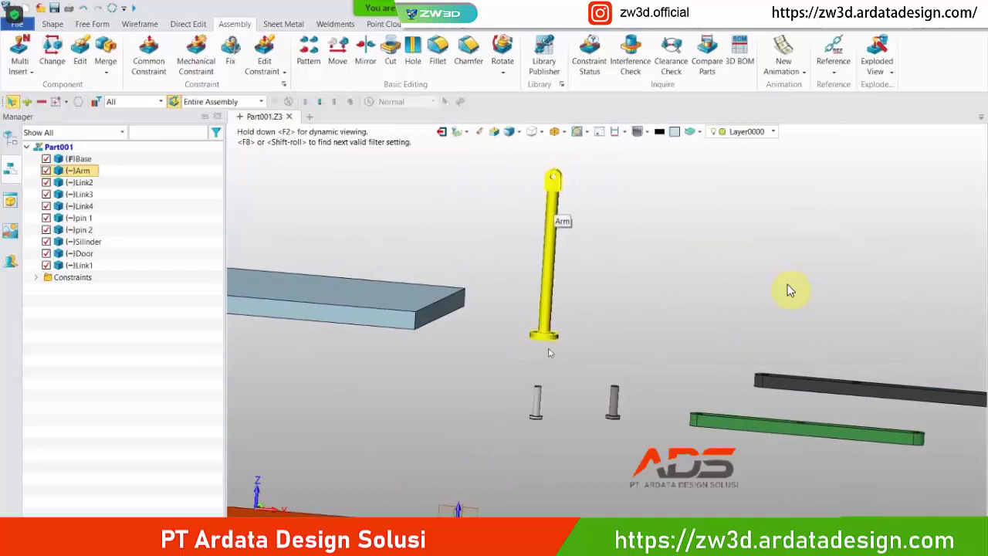
scroll(548, 347, "up", 3)
left_click(137, 55)
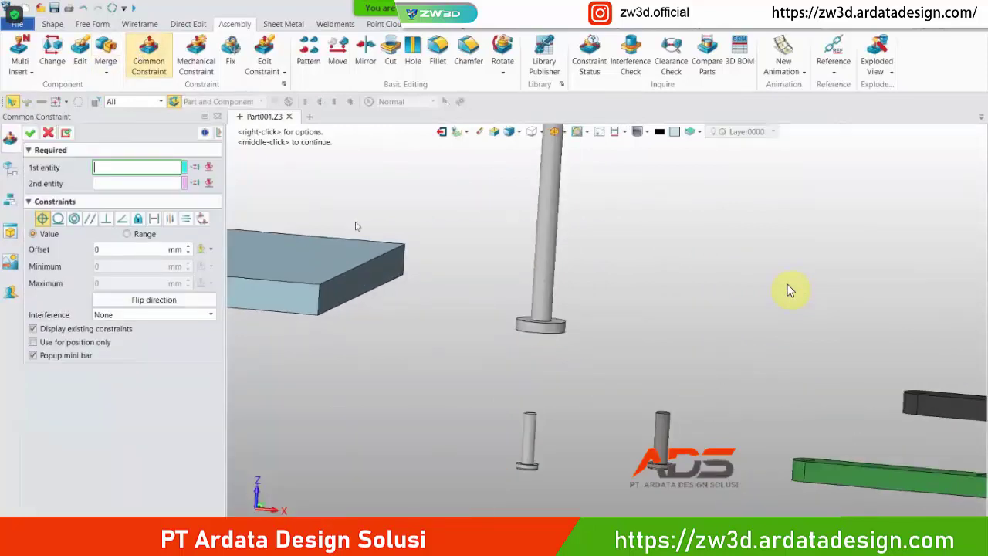
left_click(559, 322)
scroll(511, 355, "down", 5)
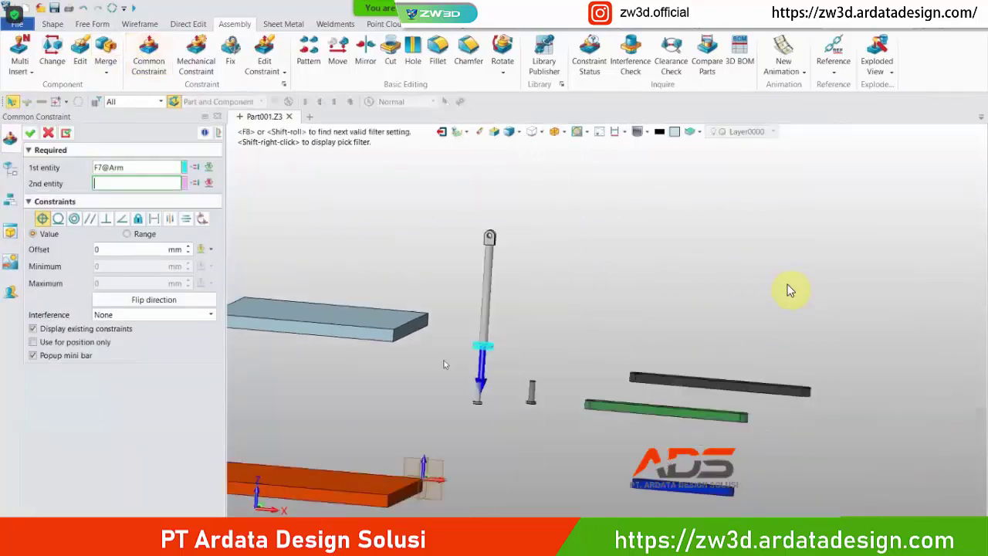
scroll(446, 362, "up", 5)
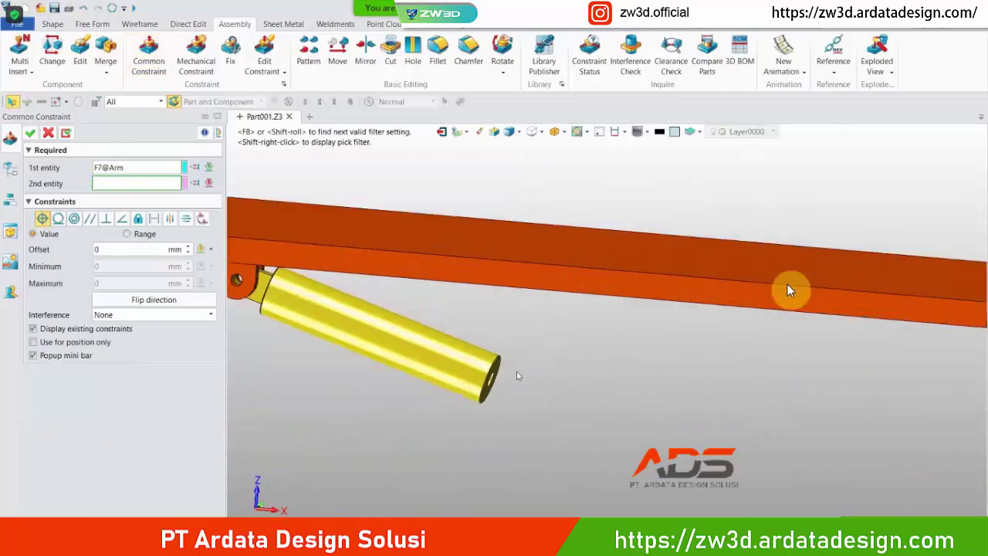
scroll(613, 409, "up", 5)
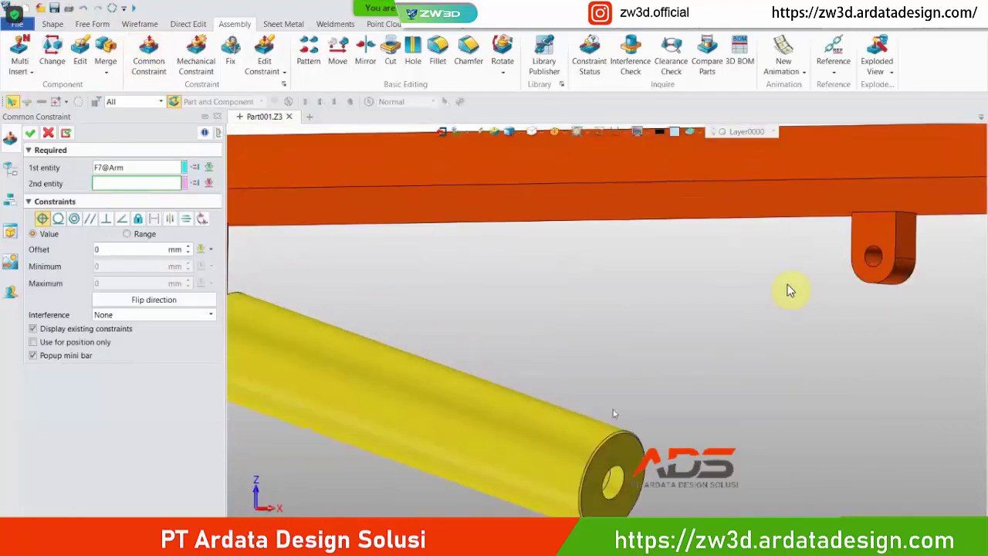
scroll(574, 442, "up", 3)
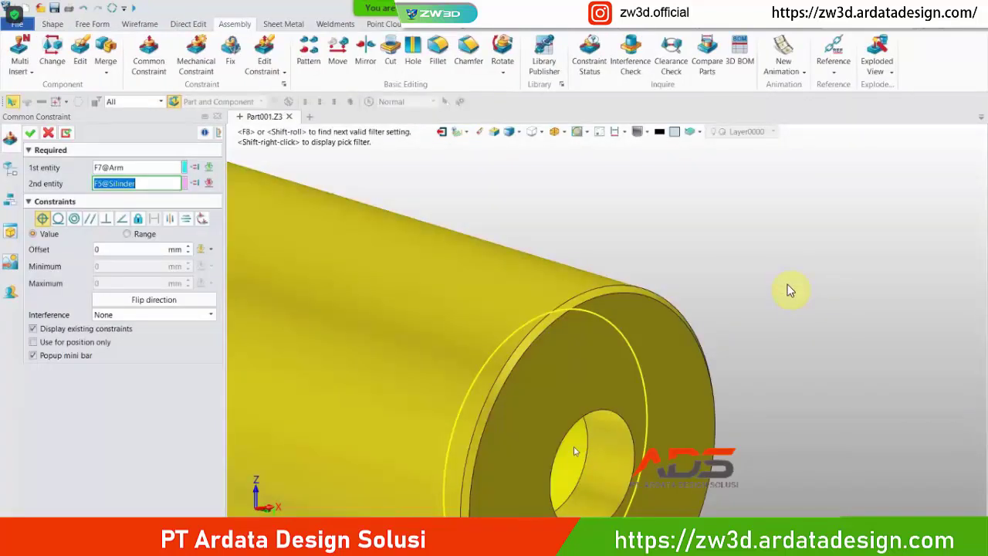
left_click(574, 452)
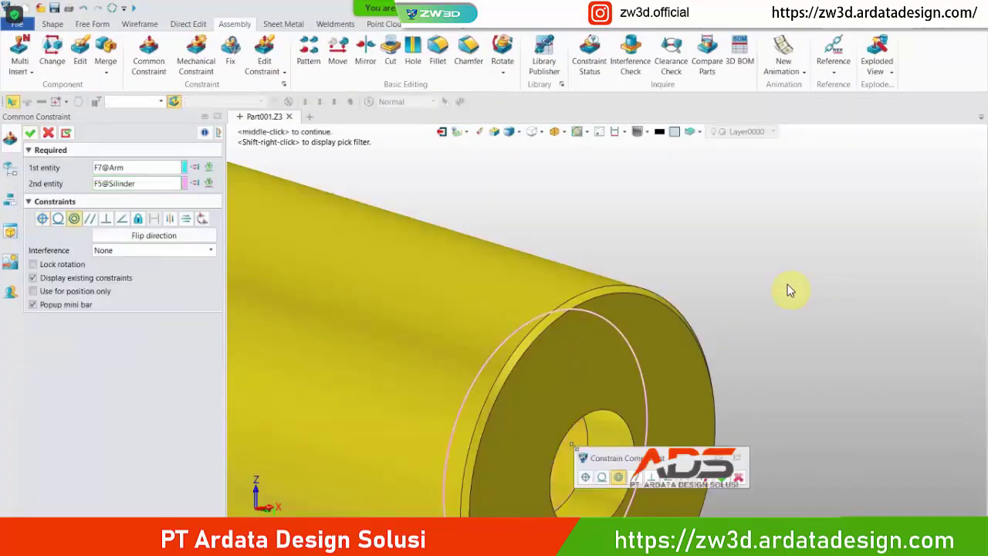
scroll(683, 381, "down", 3)
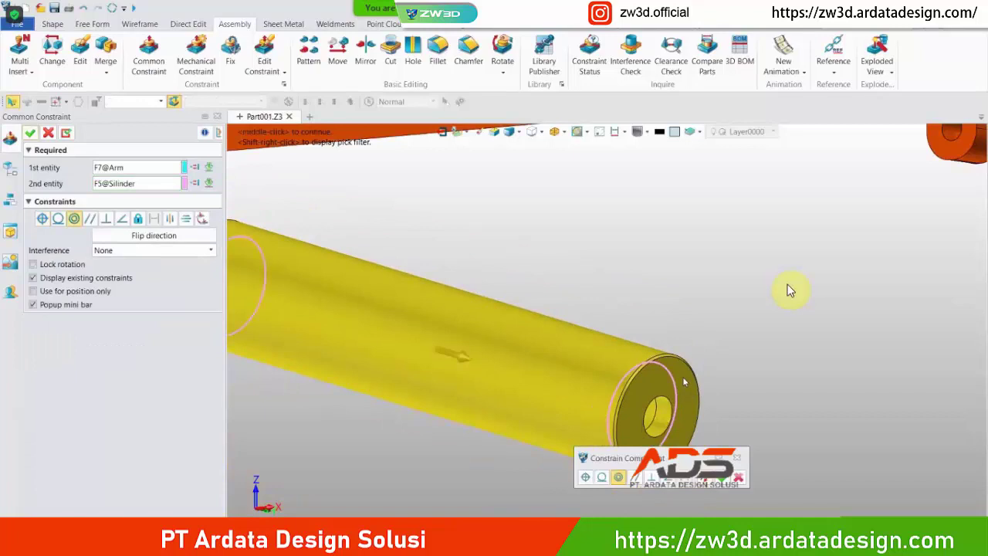
scroll(682, 376, "down", 3)
mouse_move(788, 290)
middle_mouse_down()
mouse_move(661, 225)
mouse_move(577, 202)
middle_mouse_up()
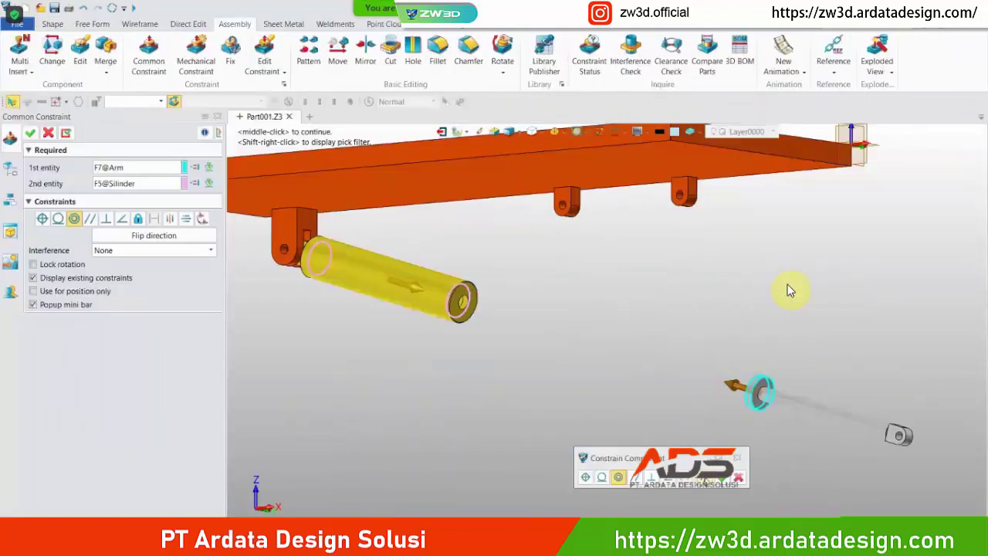
left_click(722, 477)
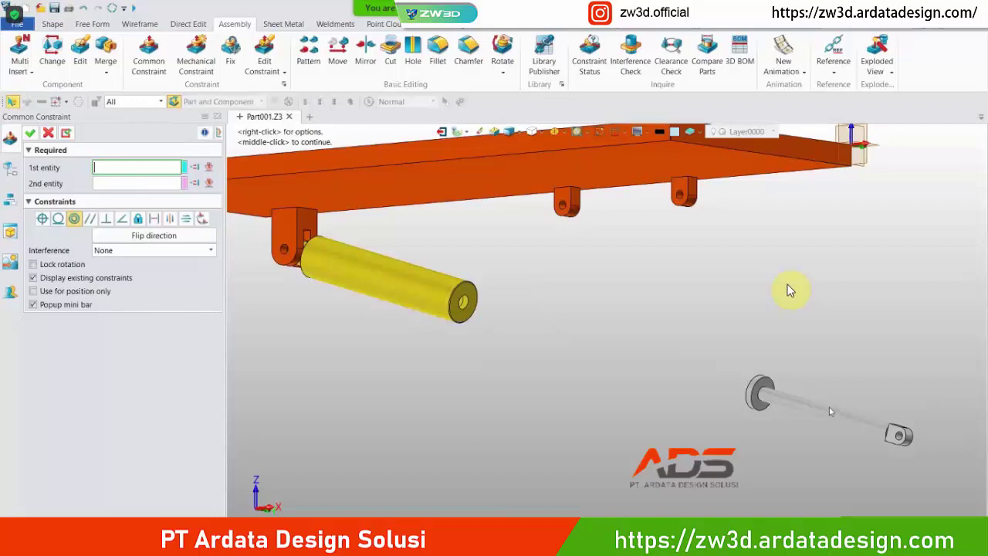
- Slide the arm along its axis into the cylinder until only its eye end and a short rod section protrude
left_click_drag(842, 419, 444, 316)
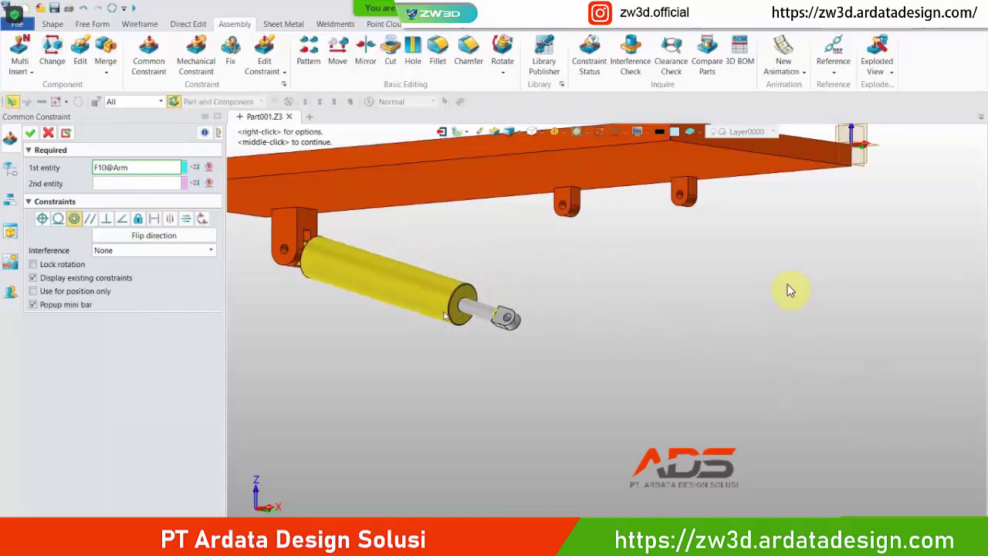
scroll(617, 308, "up", 3)
scroll(618, 307, "down", 8)
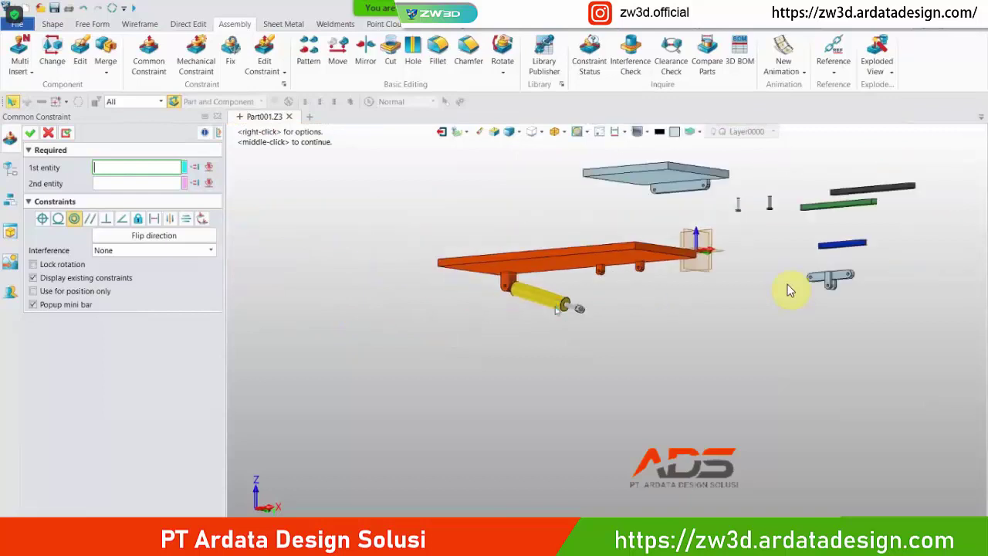
middle_click_drag(682, 327, 563, 328)
scroll(789, 290, "up", 6)
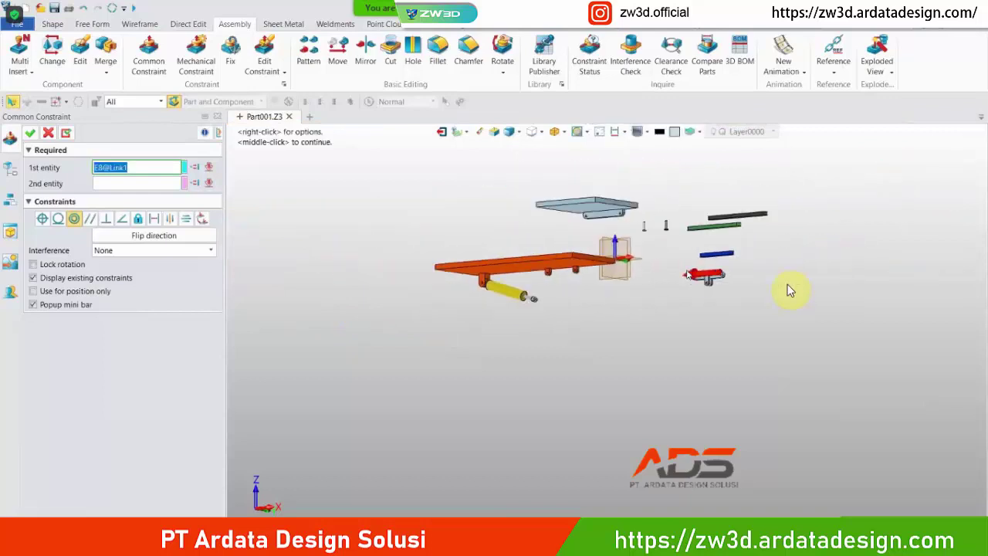
- Constrain the hole at Link1's end concentric with the hole in the base's middle lug
scroll(610, 312, "up", 3)
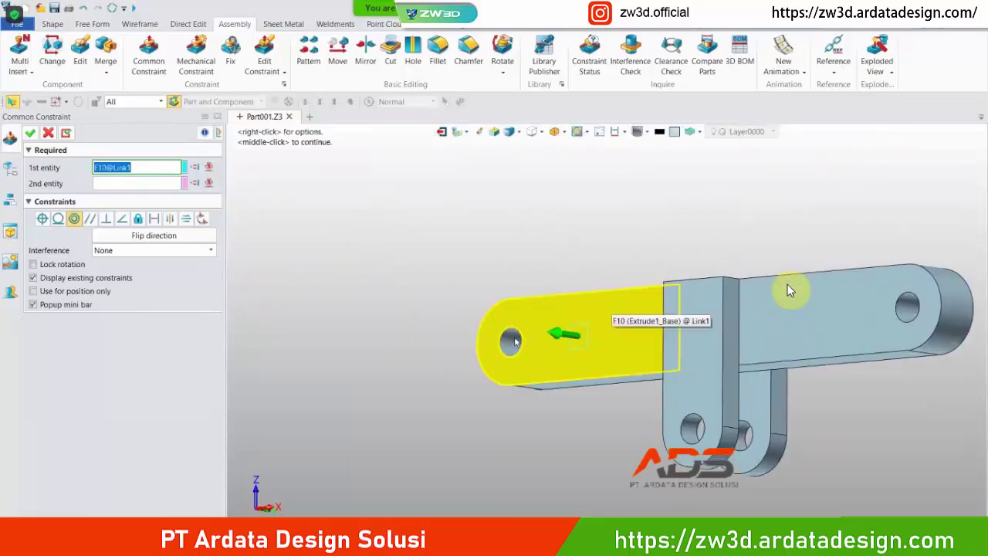
left_click(511, 339)
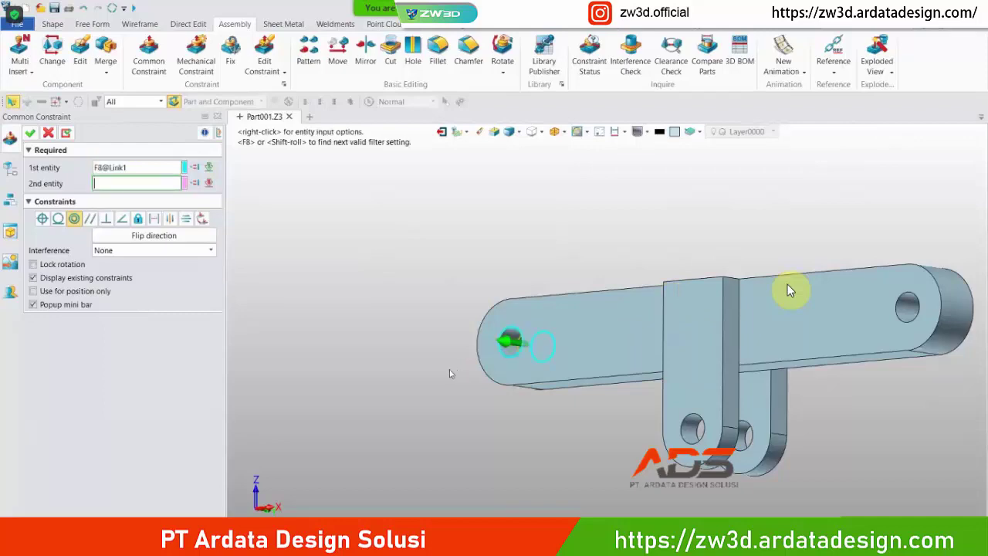
scroll(463, 355, "down", 5)
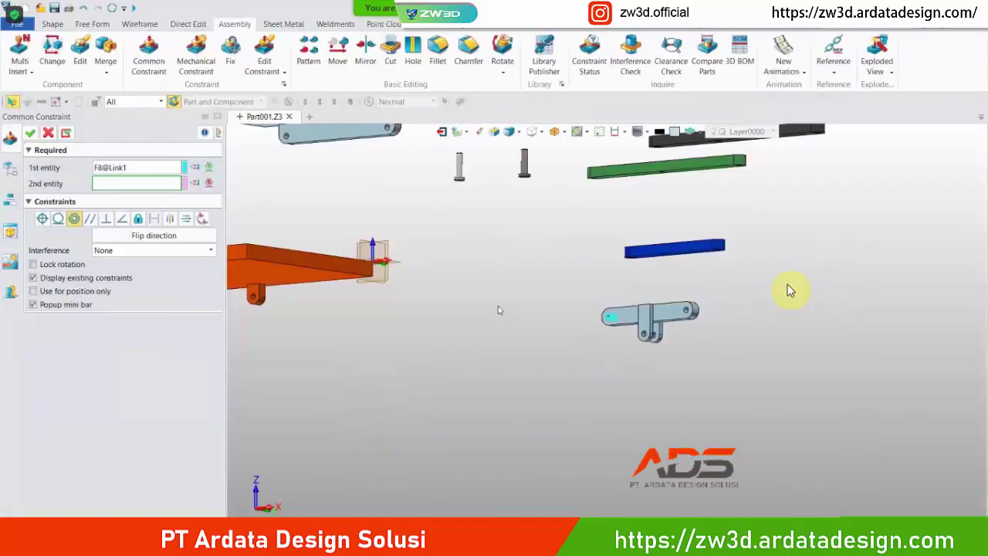
scroll(455, 301, "up", 8)
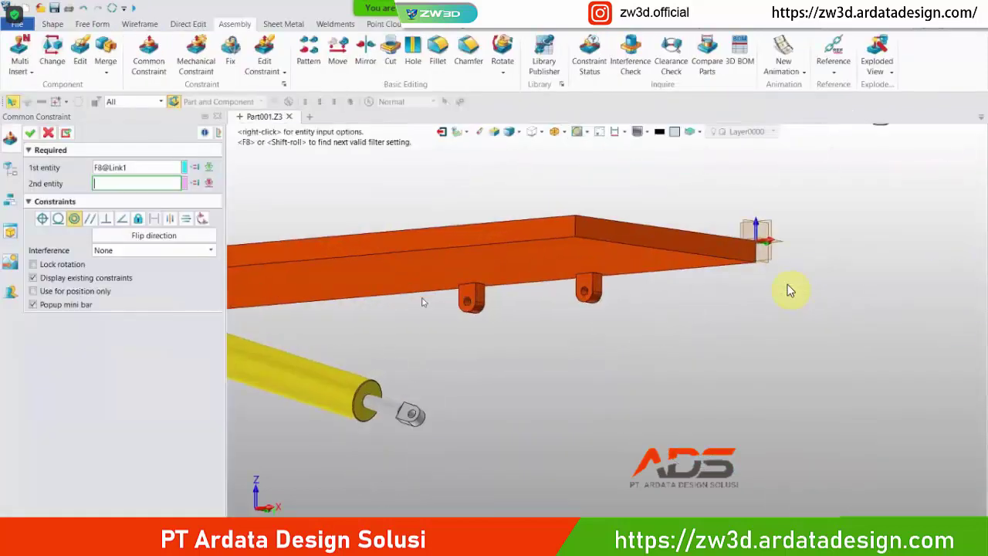
left_click(450, 296)
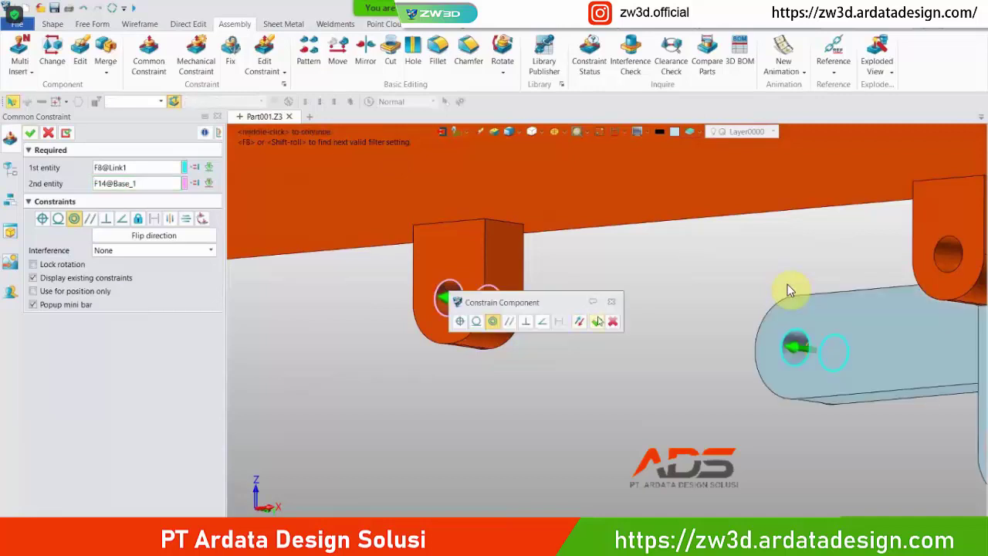
left_click(599, 320)
- Move Link1 up to the base's middle lug and make their side faces coincident at 0 mm offset
scroll(745, 320, "down", 5)
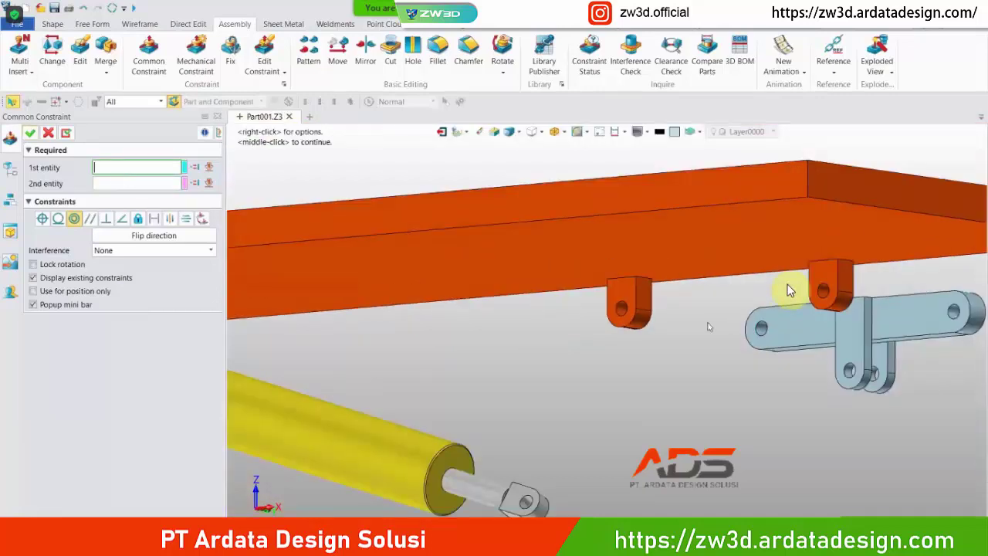
left_click(774, 322)
left_click(655, 310)
middle_click(775, 392)
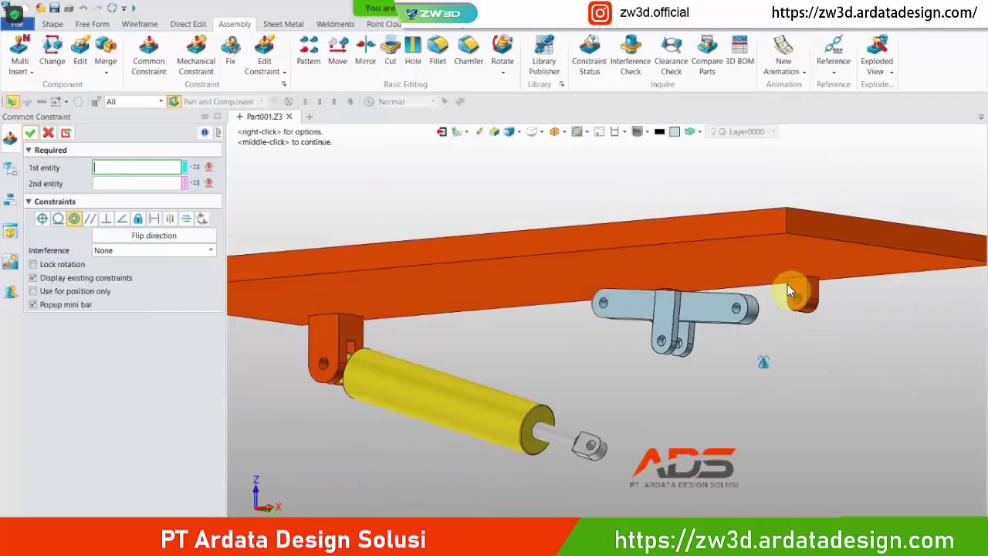
middle_click_drag(763, 360, 897, 337)
left_click(910, 343)
right_click_drag(680, 410, 748, 396)
right_click_drag(620, 384, 649, 378)
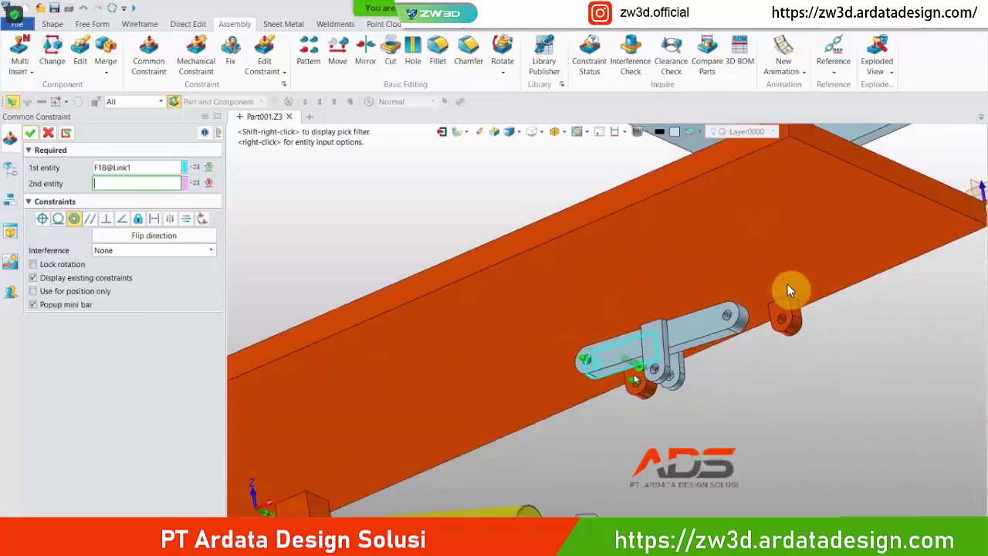
scroll(648, 378, "up", 3)
left_click(633, 371)
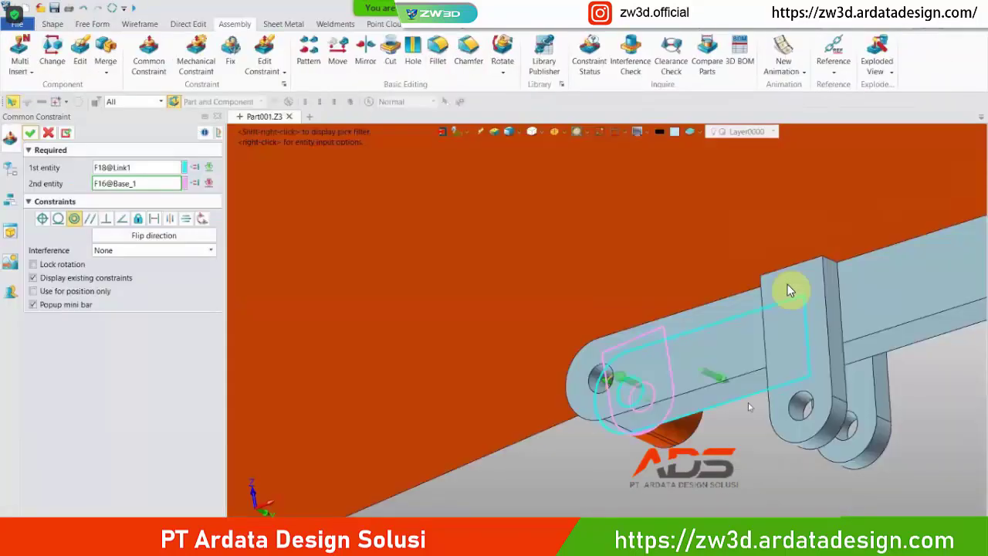
middle_click(747, 404)
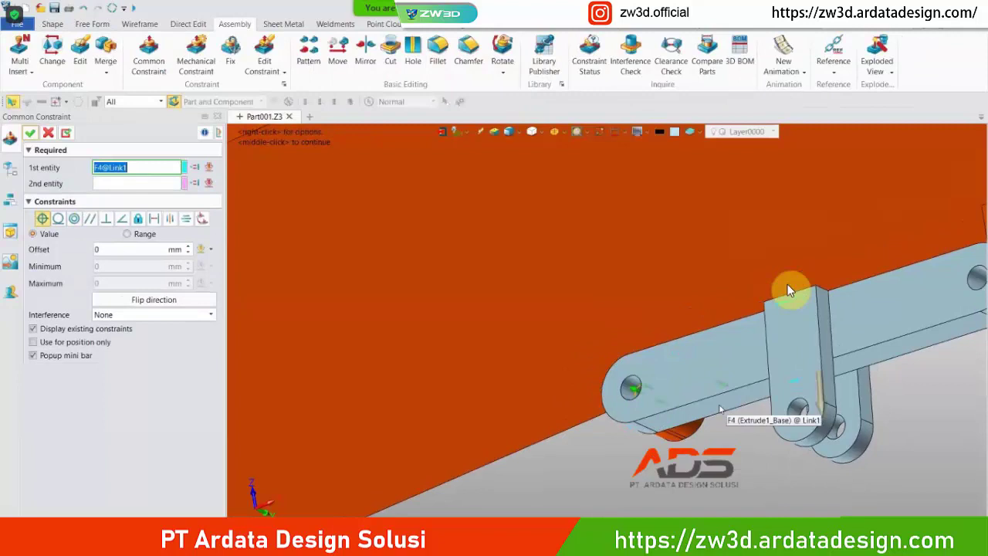
- Constrain the end hole of the black Link3 concentric with the hole in the base lug nearest the origin
scroll(723, 404, "down", 5)
right_click_drag(599, 305, 731, 299)
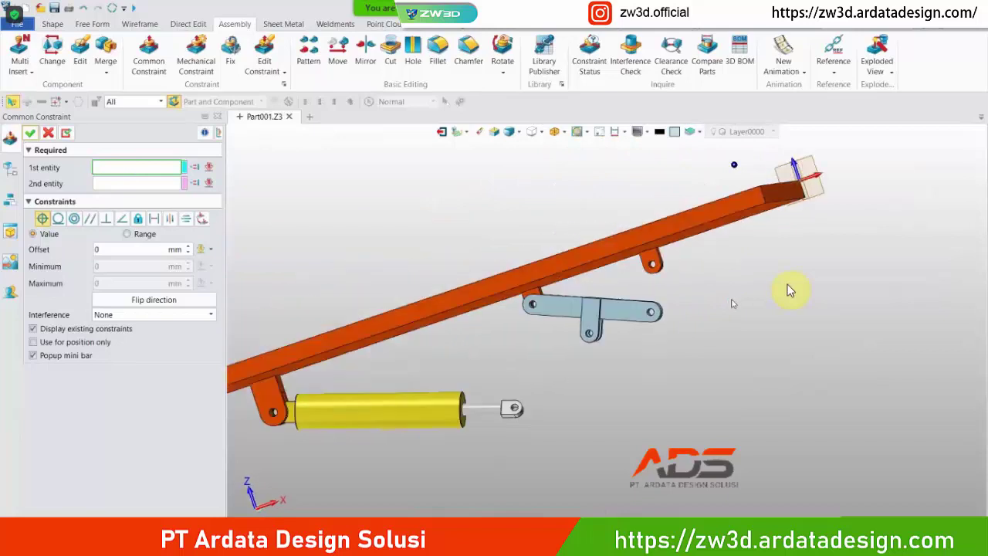
scroll(729, 299, "down", 6)
middle_click_drag(746, 273, 644, 304)
scroll(644, 307, "up", 3)
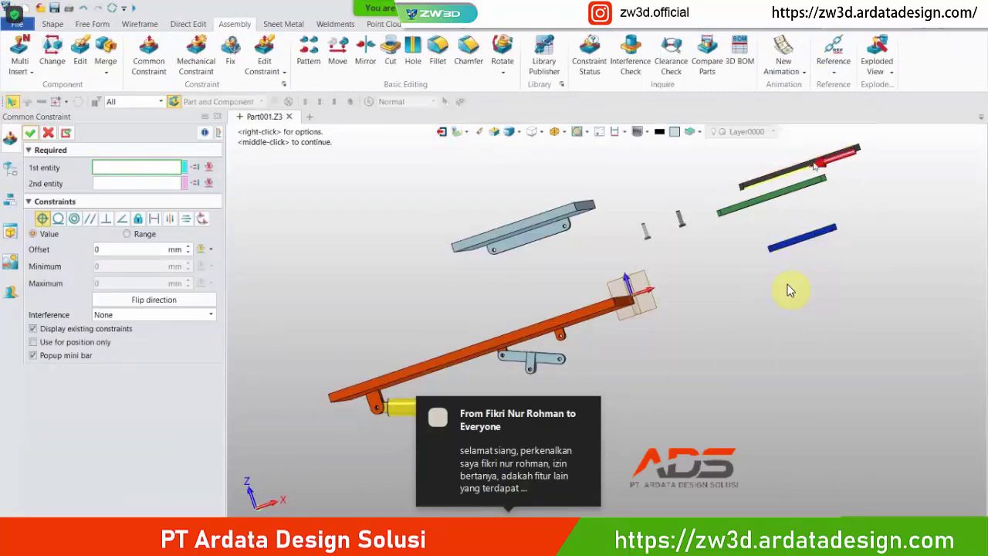
right_click_drag(758, 154, 765, 215)
left_click(765, 218)
scroll(765, 218, "up", 5)
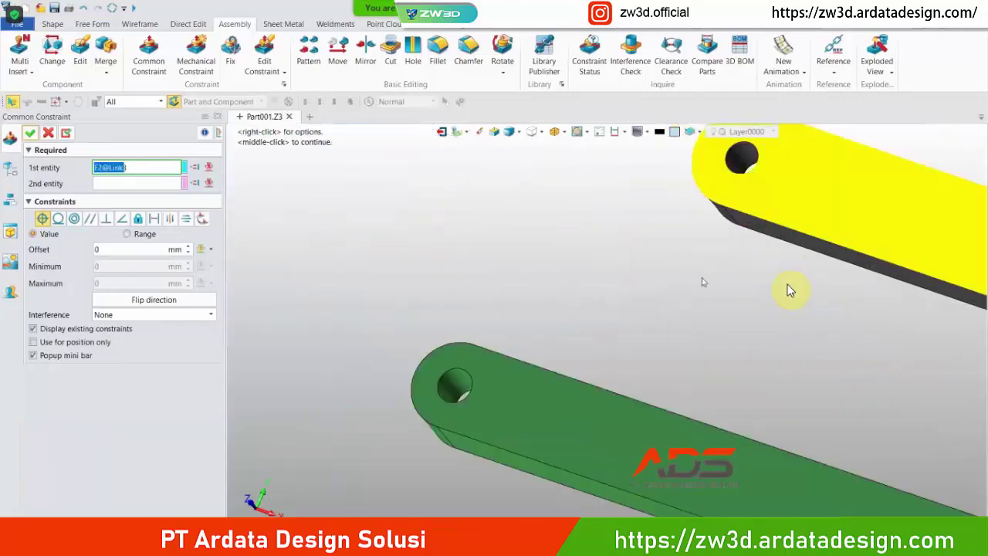
scroll(788, 290, "down", 5)
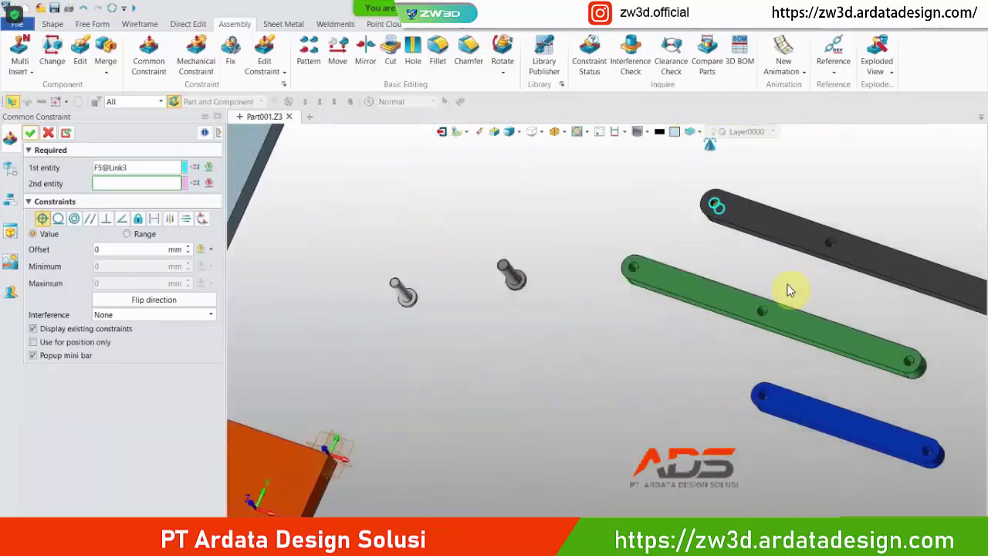
middle_click_drag(710, 161, 783, 126)
scroll(615, 361, "down", 3)
middle_click_drag(608, 342, 763, 254)
right_click_drag(415, 457, 431, 376)
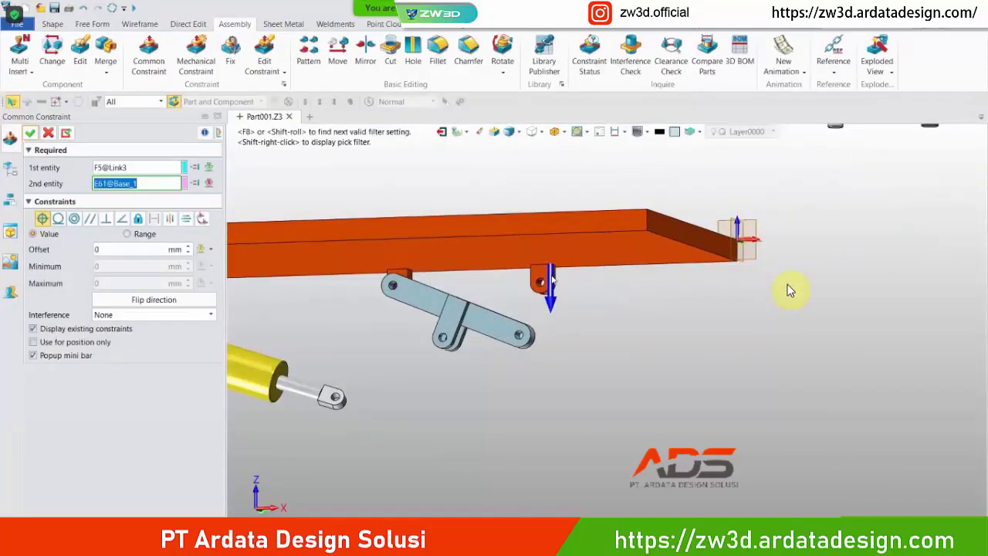
scroll(543, 301, "up", 5)
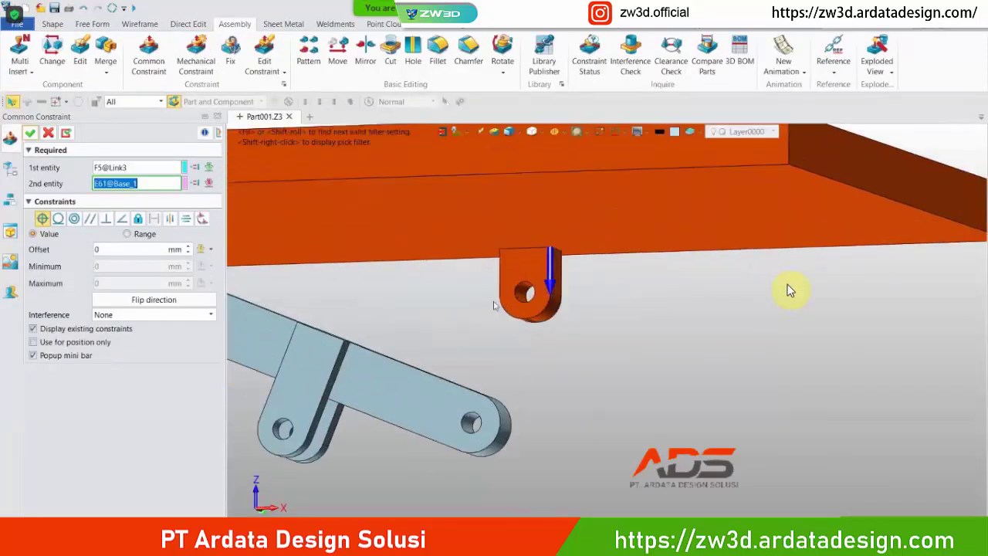
left_click(473, 296)
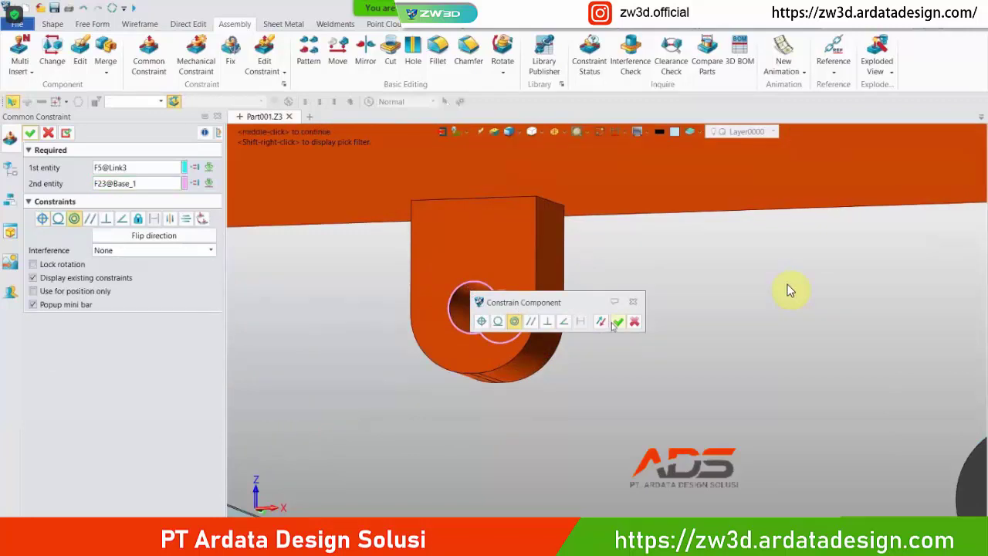
middle_click(789, 291)
- Make Link3's side face coincident with the side face of its base lug at 0 mm offset, and swing the link below the base plate
scroll(789, 291, "down", 5)
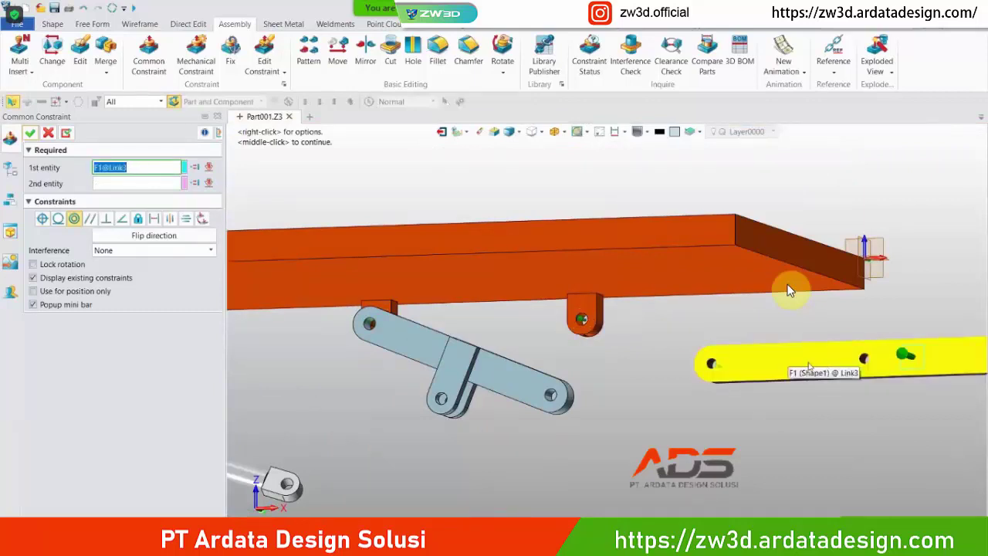
left_click_drag(809, 363, 670, 347)
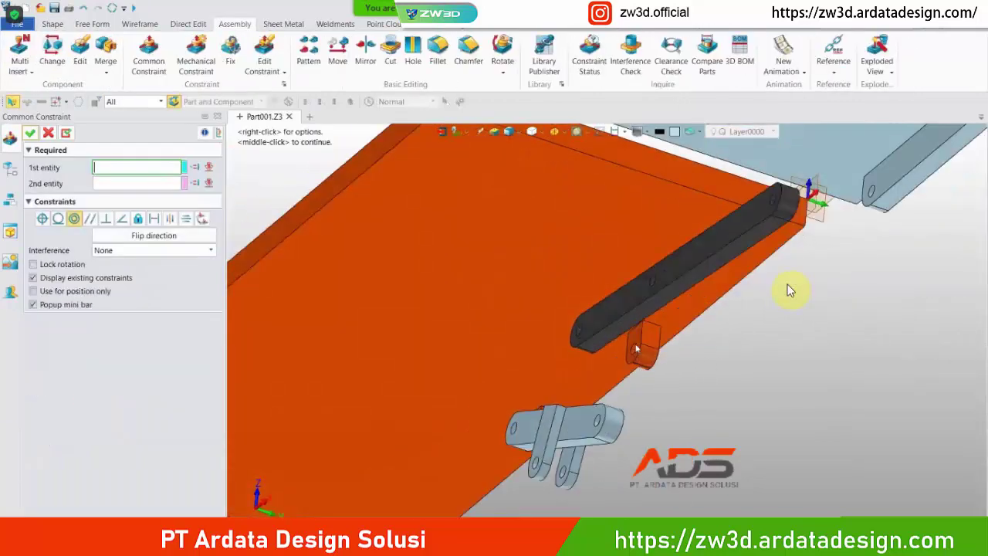
left_click(148, 167)
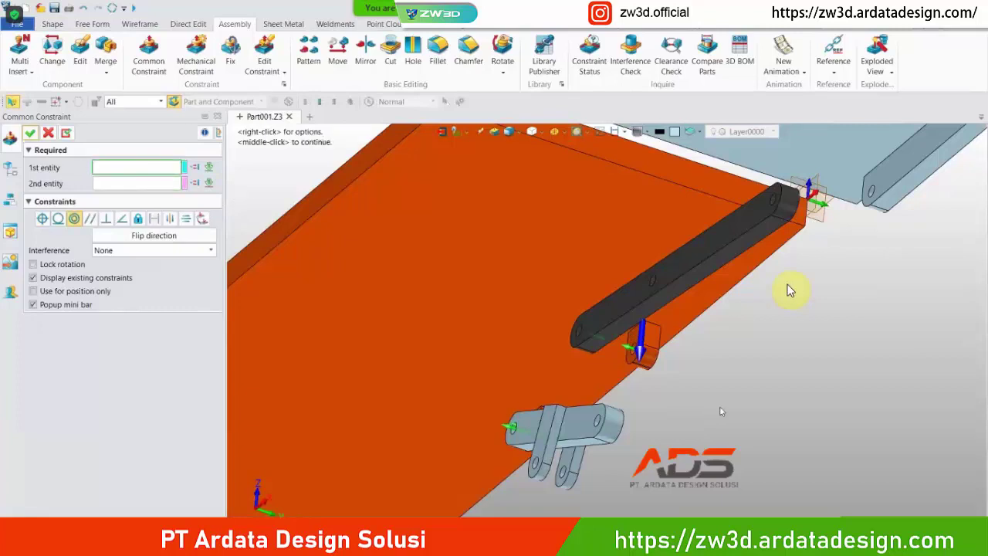
scroll(659, 334, "up", 3)
left_click(603, 340)
scroll(610, 362, "down", 4)
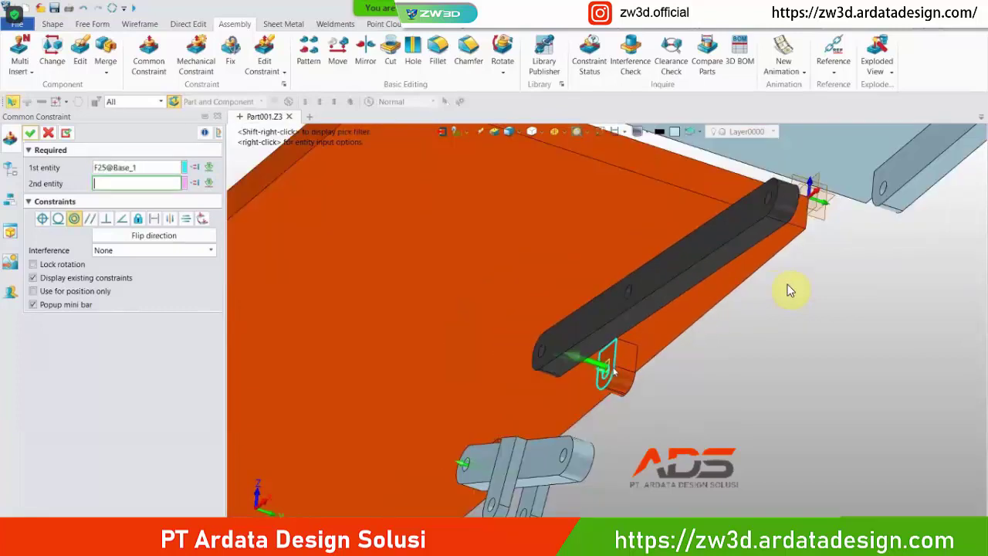
right_click_drag(617, 404, 580, 325)
left_click(598, 346)
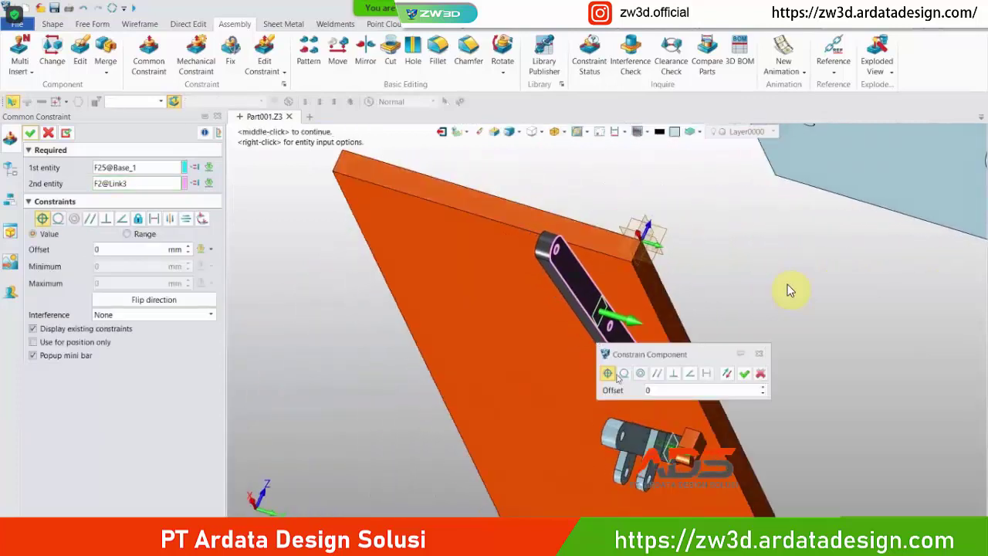
left_click(743, 373)
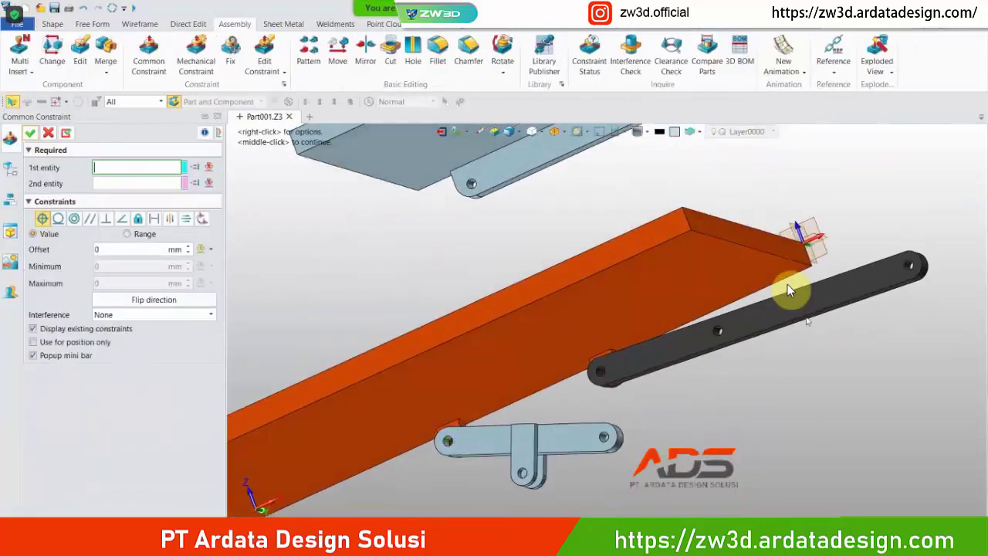
left_click(772, 362)
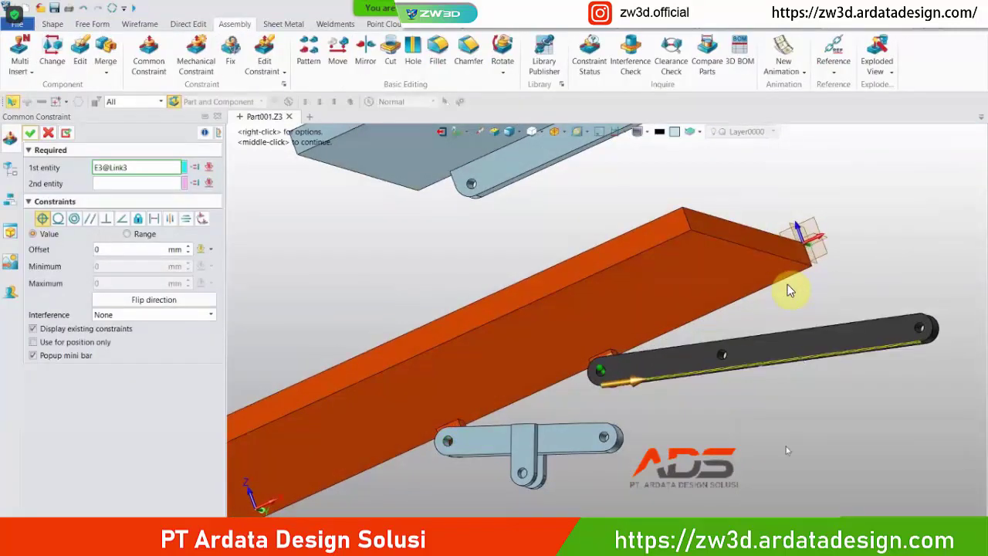
- Constrain the end hole of the green Link2 concentric with the hole at Link1's free end
scroll(669, 412, "down", 3)
middle_click_drag(737, 276, 483, 330)
left_click(673, 206)
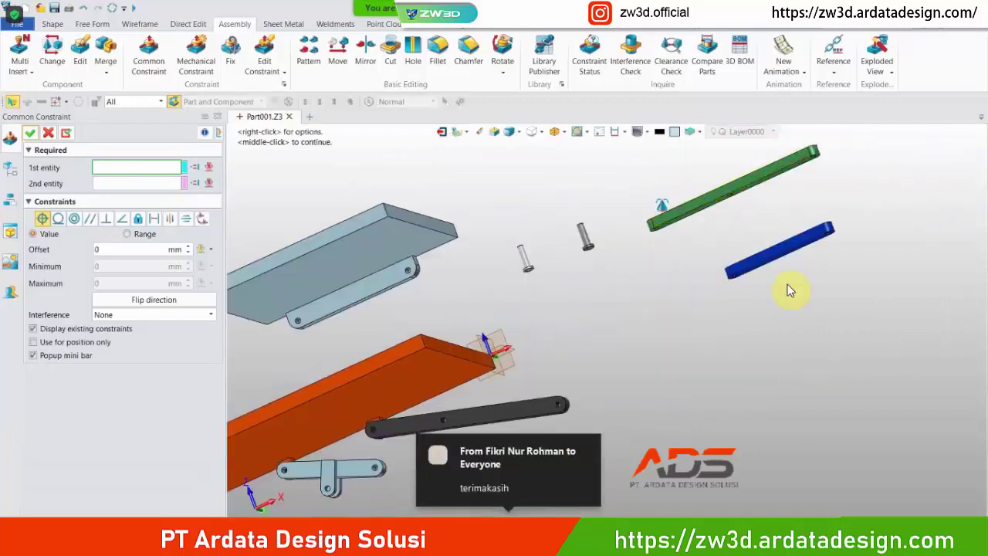
right_click_drag(662, 204, 667, 263)
scroll(648, 200, "up", 6)
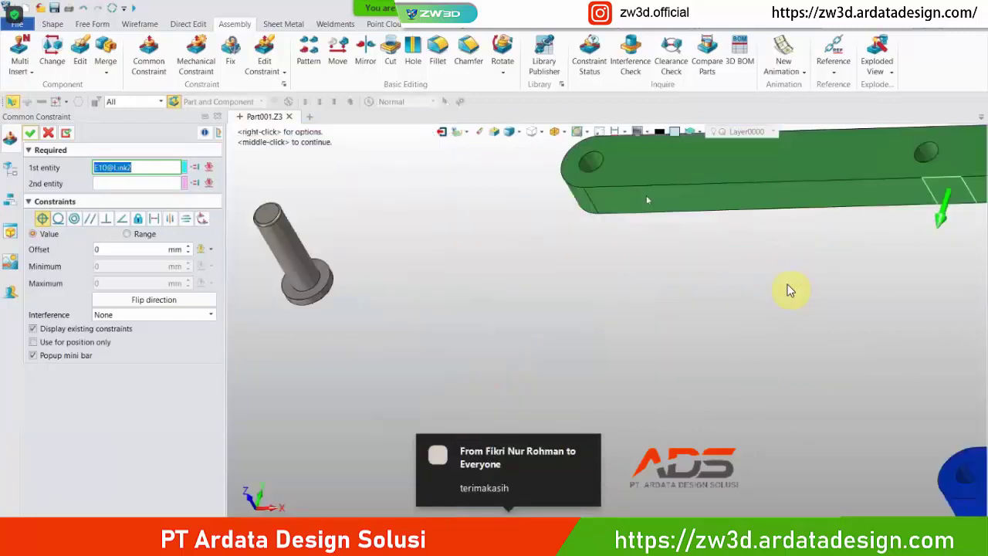
left_click(583, 159)
scroll(567, 320, "down", 7)
middle_click_drag(553, 357, 609, 202)
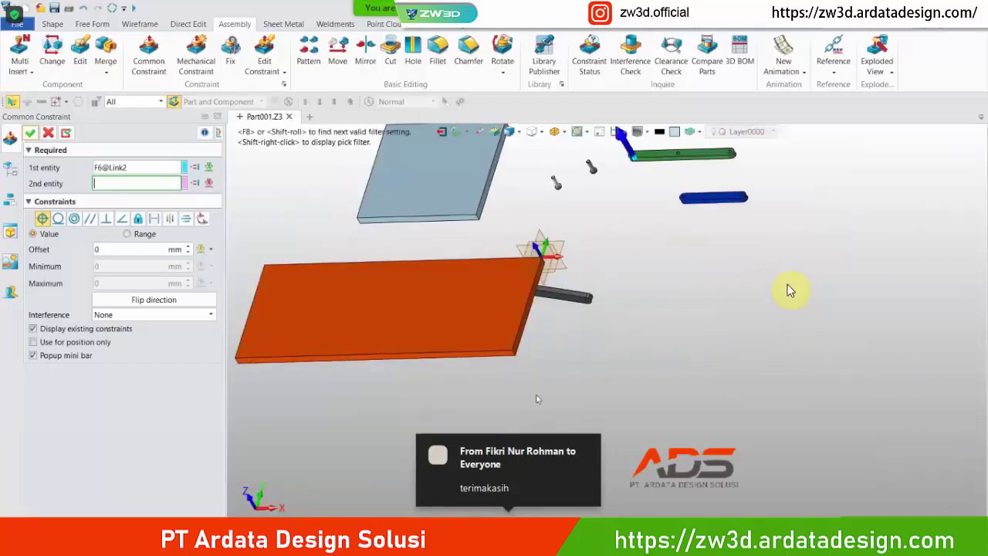
right_click_drag(537, 395, 478, 313)
left_click(442, 314)
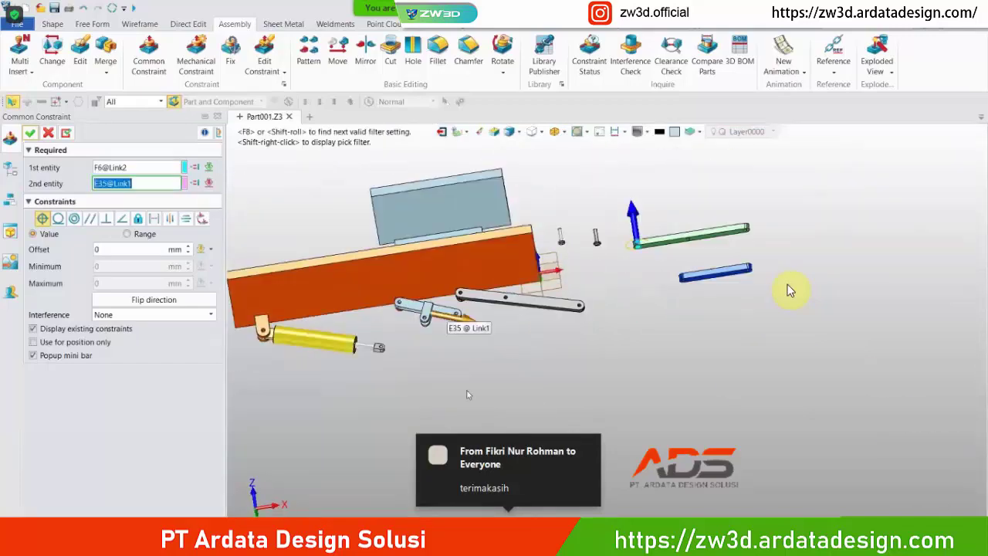
scroll(466, 394, "up", 8)
left_click(428, 397)
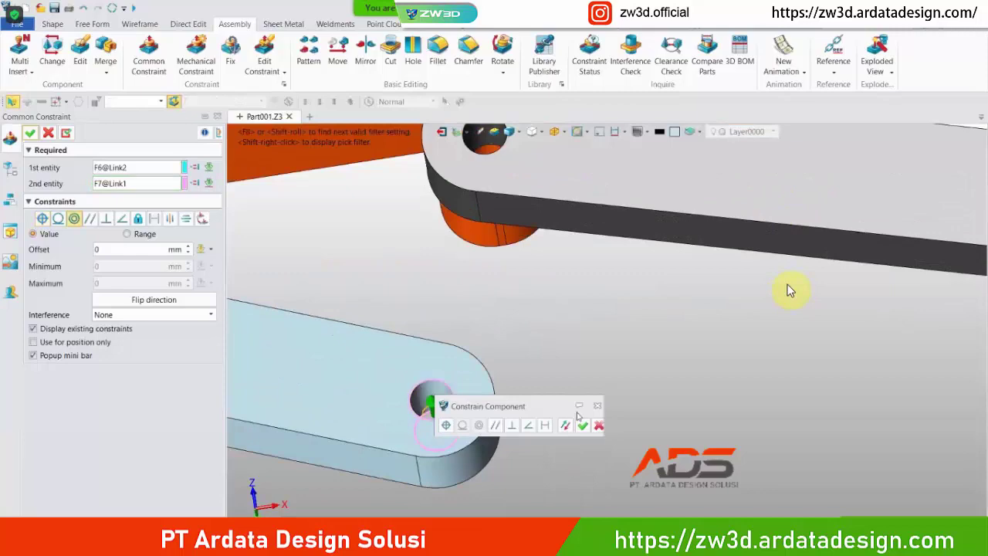
left_click(582, 425)
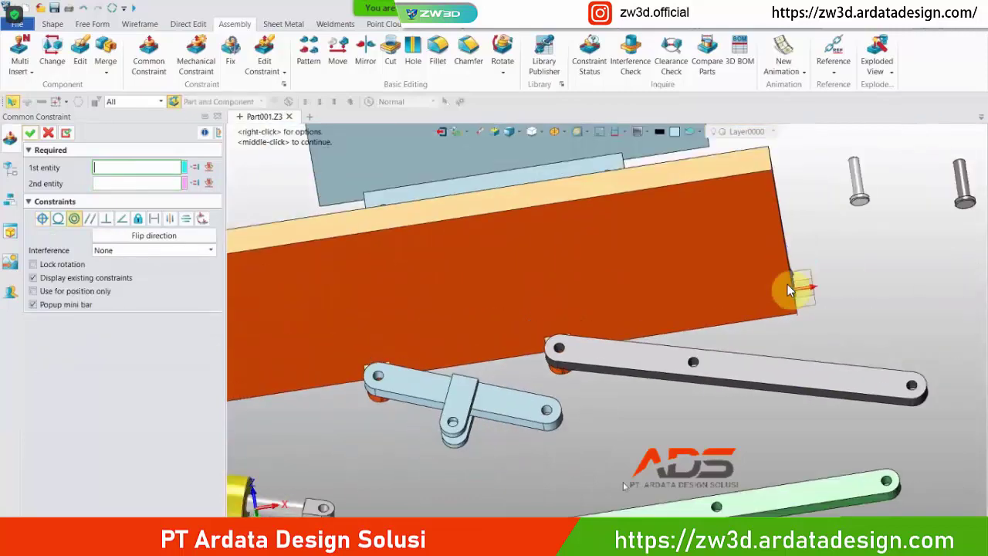
- Constrain the middle hole of the green Link2 concentric with the middle hole of the black Link3
left_click(618, 487)
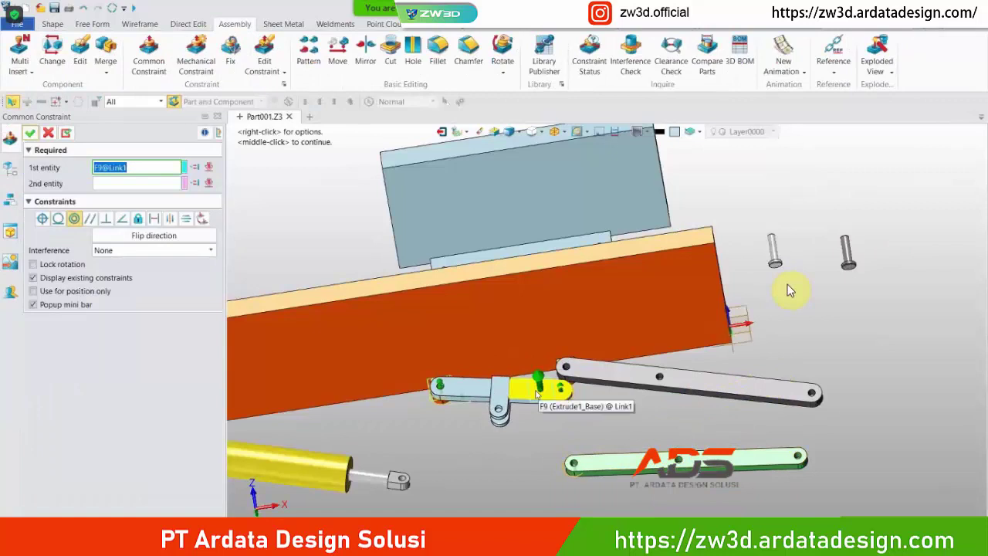
scroll(649, 387, "up", 5)
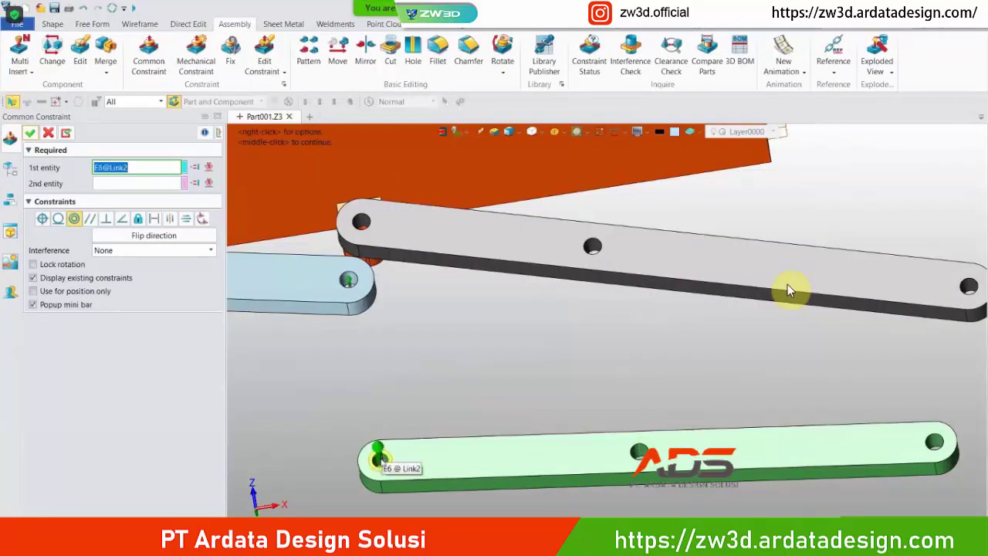
scroll(789, 291, "up", 5)
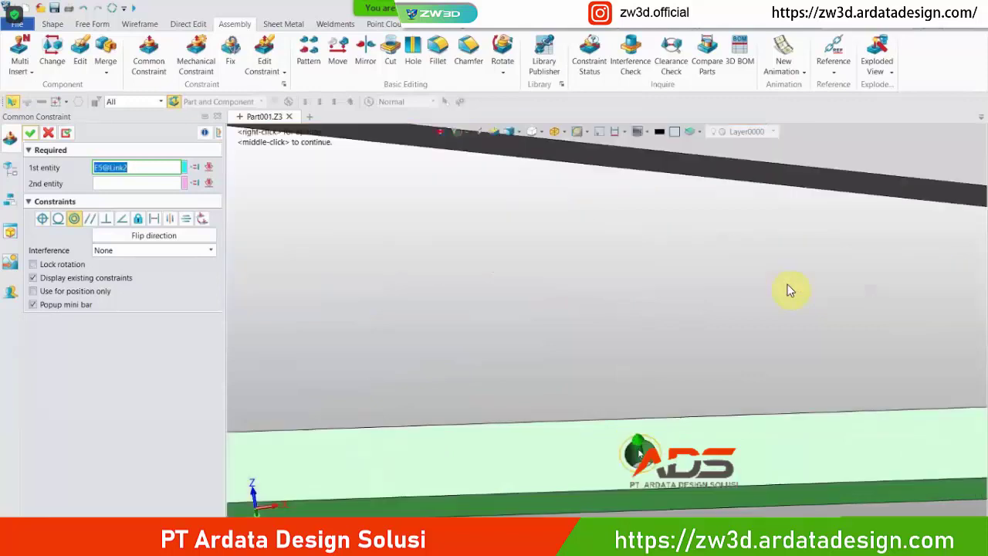
left_click(789, 291)
scroll(789, 291, "down", 4)
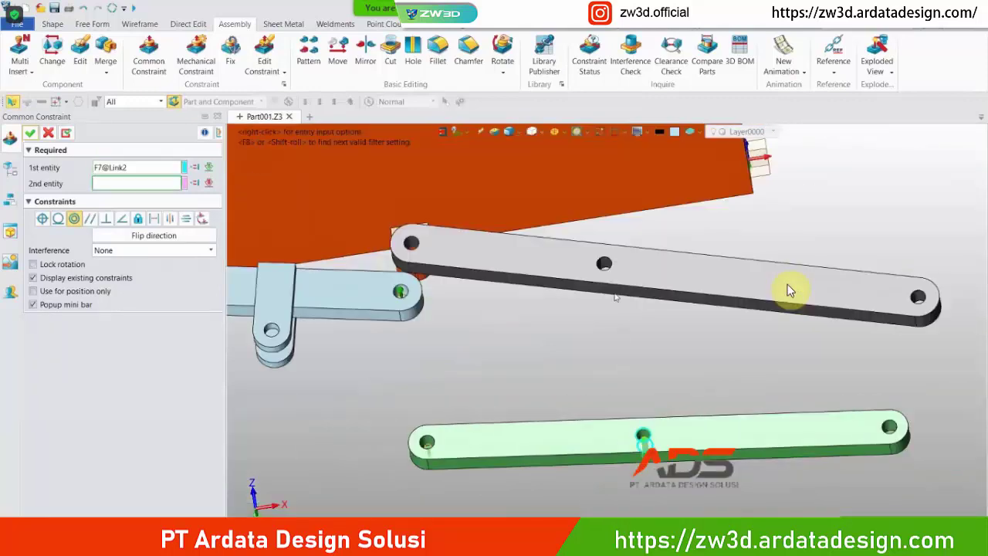
scroll(789, 291, "up", 4)
left_click(609, 269)
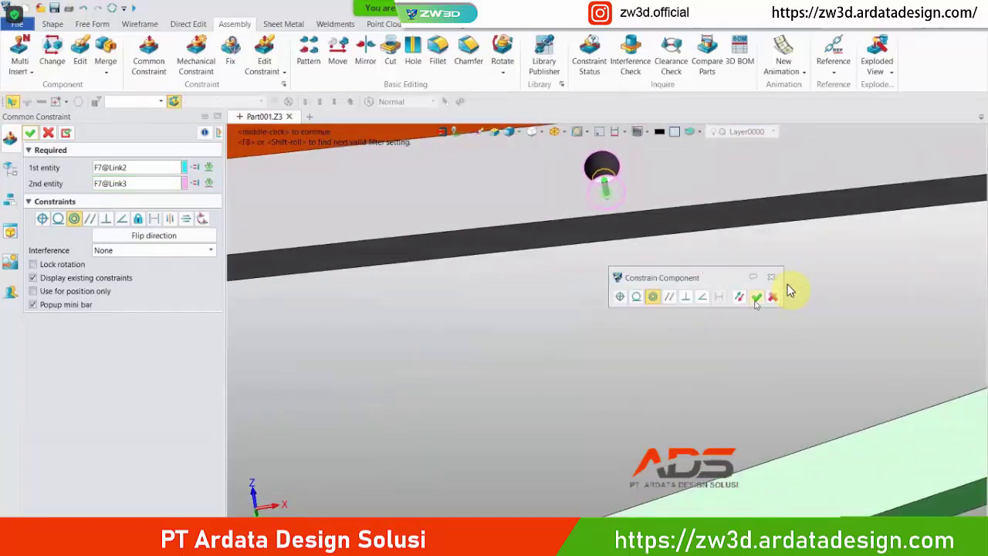
middle_click(789, 291)
scroll(789, 291, "down", 4)
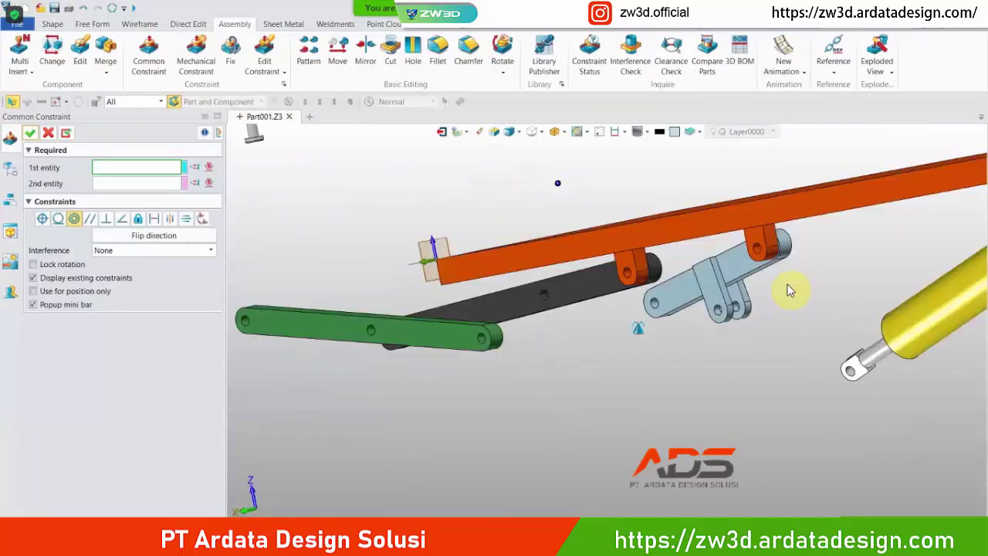
- Make Link2's long side face coincident with Link1's side face at 0 mm offset
right_click_drag(637, 328, 673, 319)
left_click(546, 361)
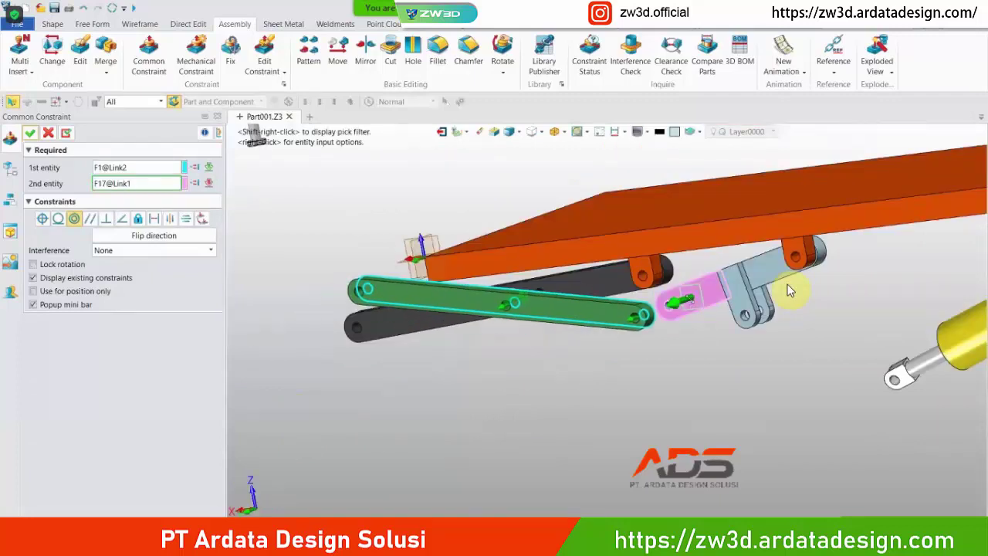
left_click(838, 331)
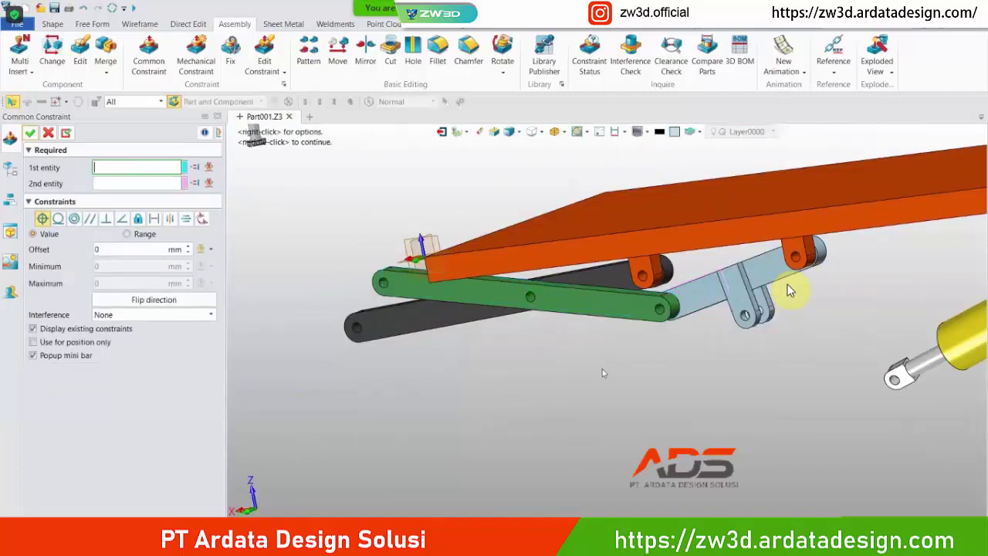
- Swing Link3 down below the base so the crossed links open out, with Link2 roughly horizontal
right_click_drag(437, 319, 416, 322)
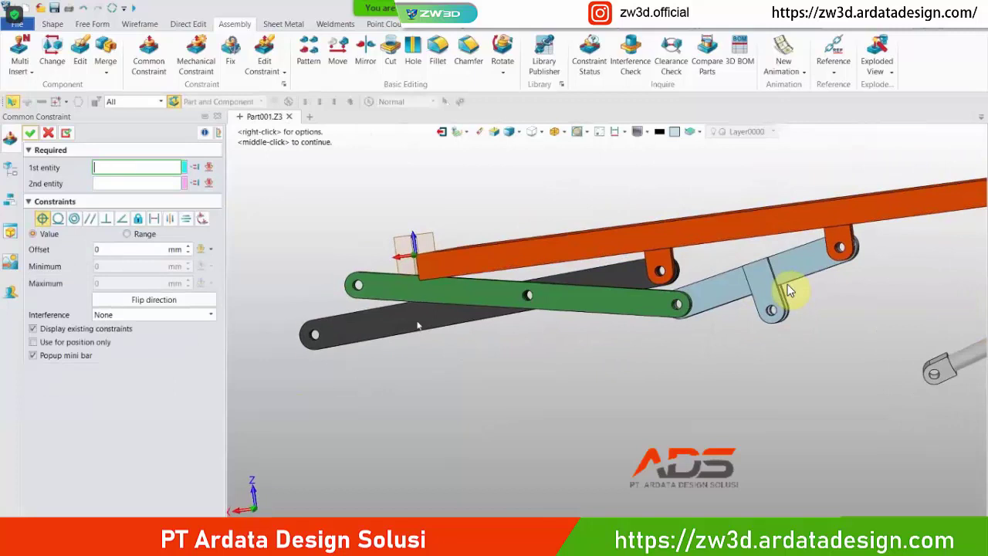
left_click_drag(356, 330, 425, 428)
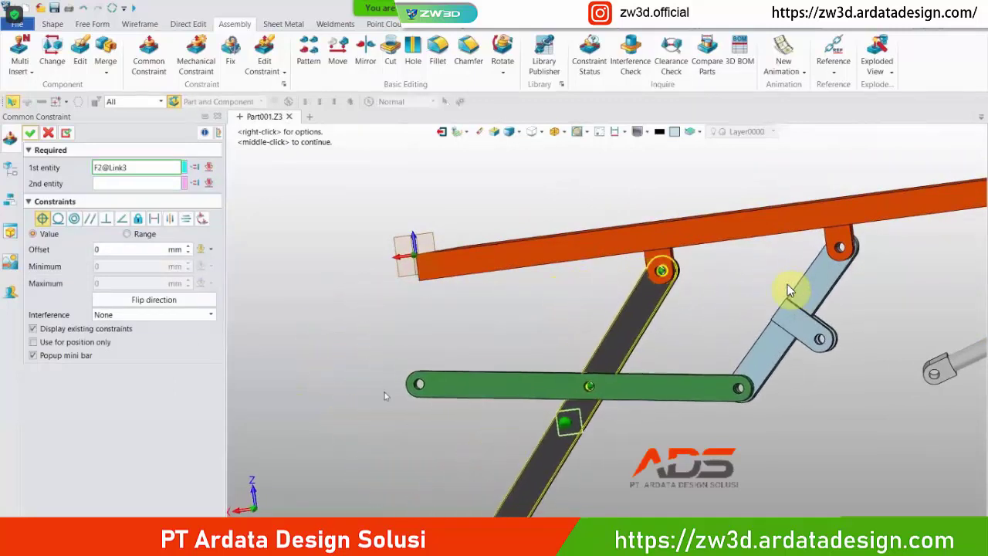
left_click_drag(386, 396, 479, 378)
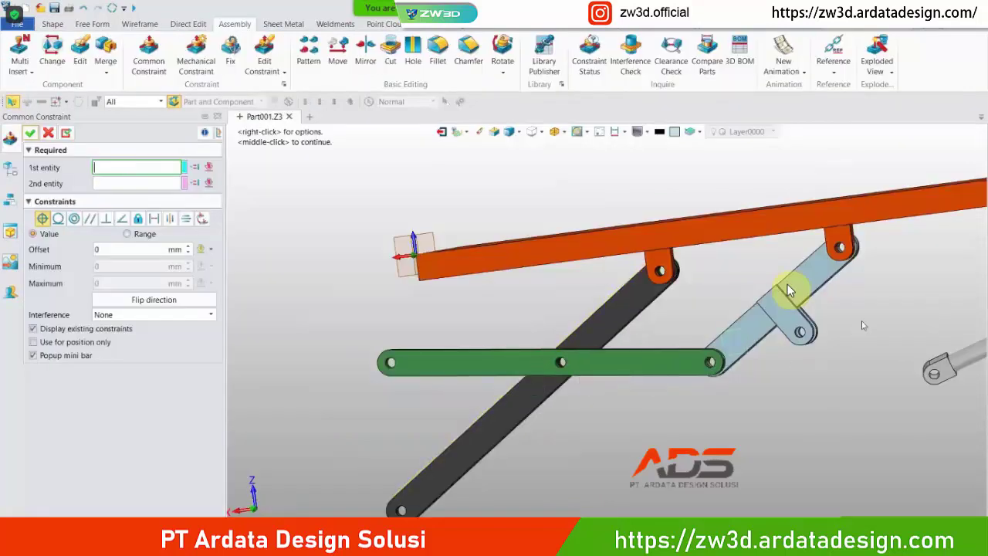
- Constrain the arm's end hole concentric with the hole in Link1's forked bracket, and swing Link1 slightly to move the connected cylinder and links
middle_click_drag(862, 321, 593, 297)
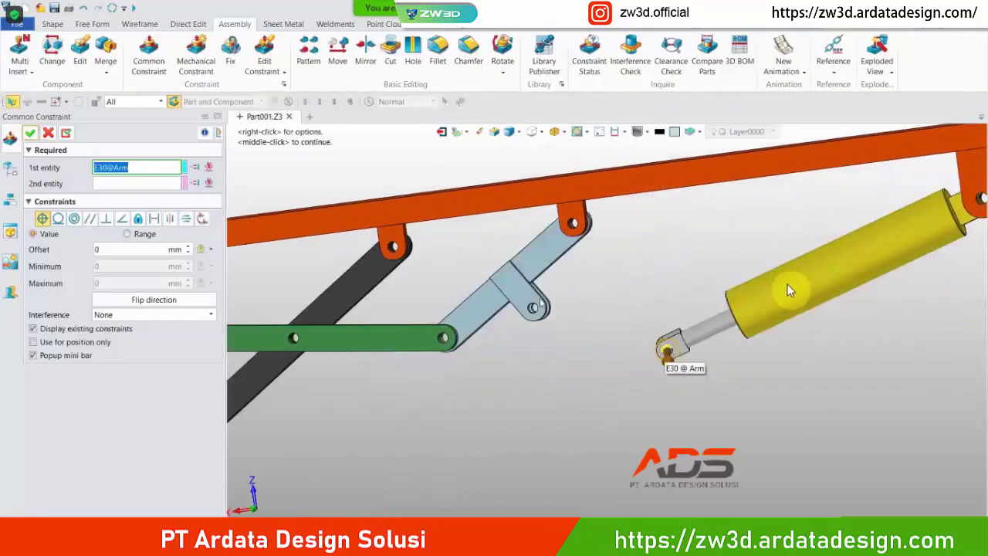
scroll(636, 354, "up", 5)
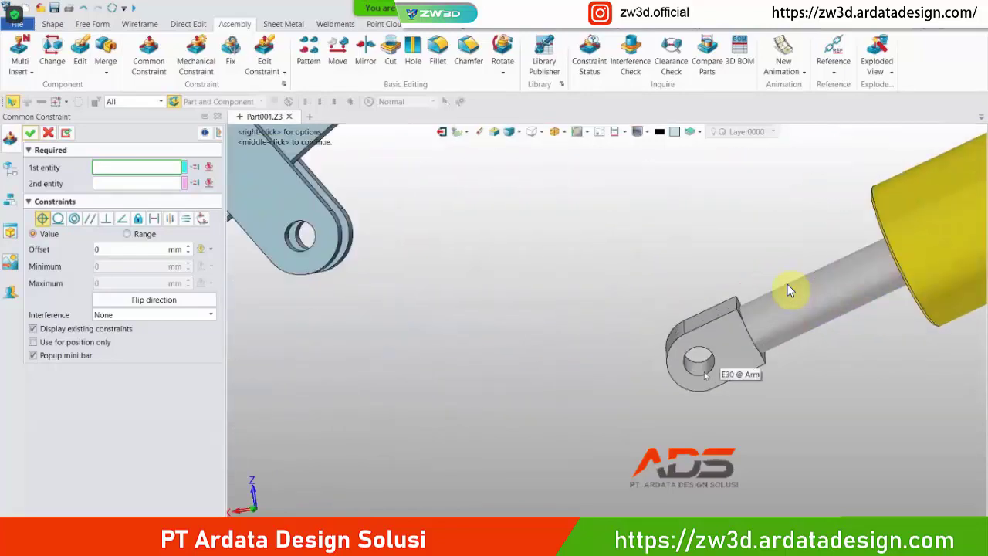
scroll(689, 360, "up", 3)
left_click(674, 361)
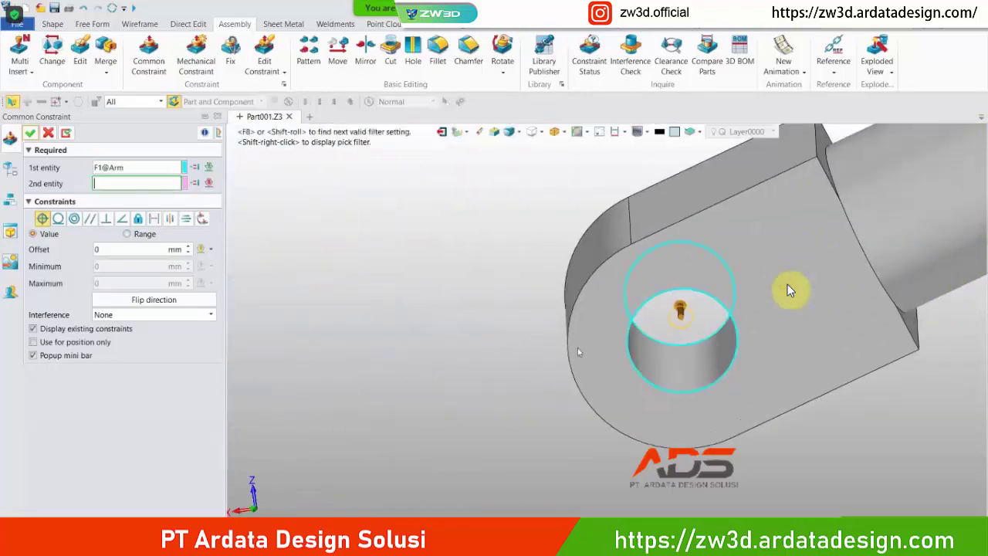
scroll(577, 347, "down", 5)
scroll(467, 312, "down", 2)
scroll(380, 284, "up", 8)
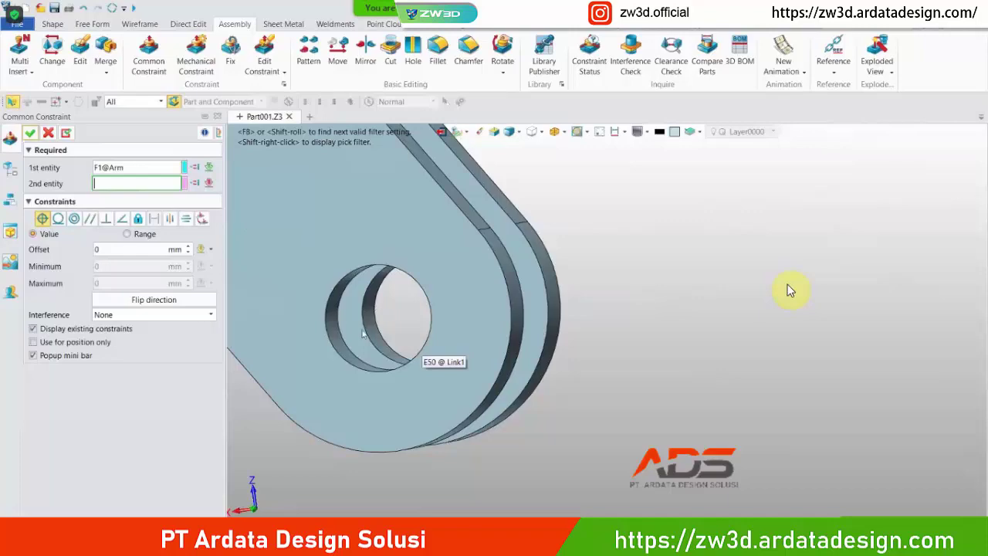
scroll(370, 322, "up", 4)
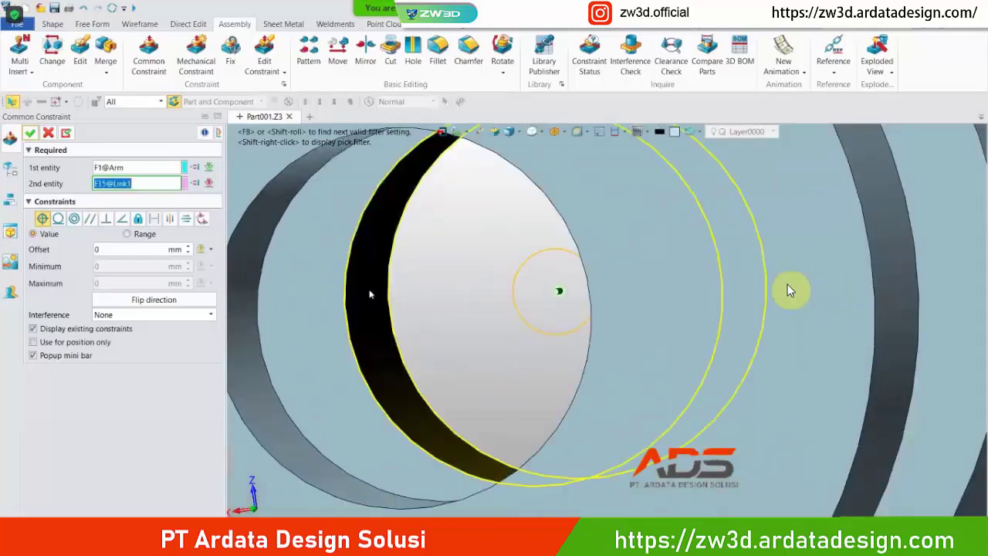
left_click(540, 404)
left_click(517, 320)
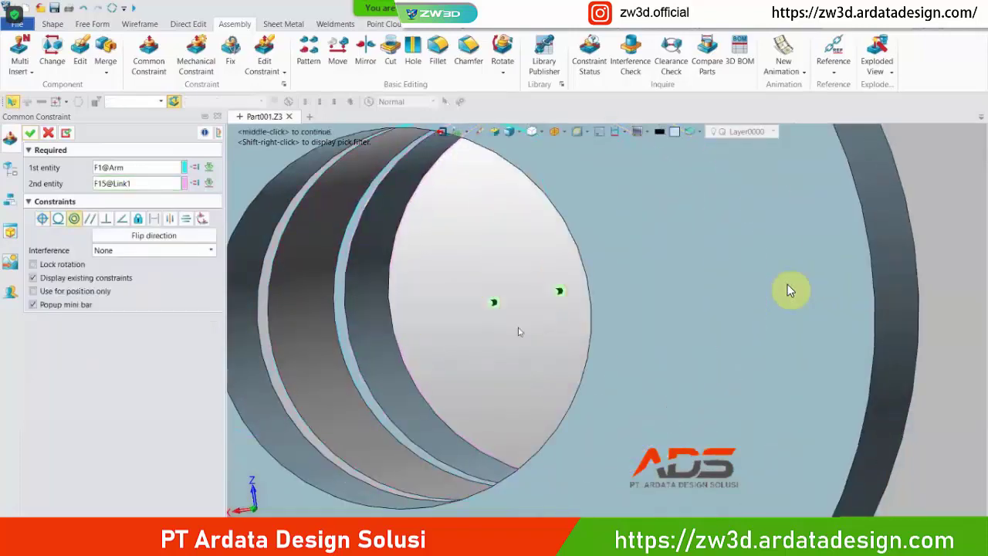
scroll(519, 332, "down", 3)
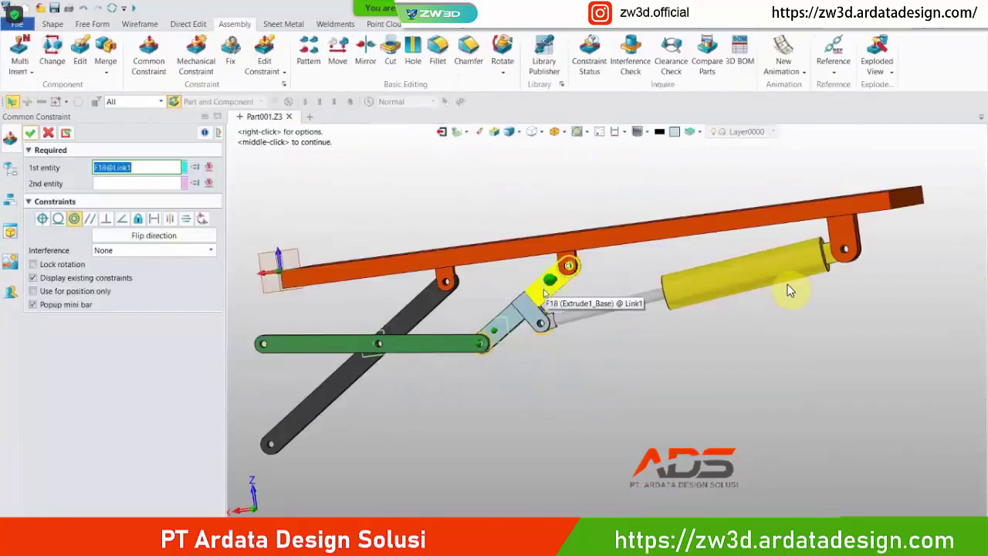
left_click_drag(544, 290, 617, 387)
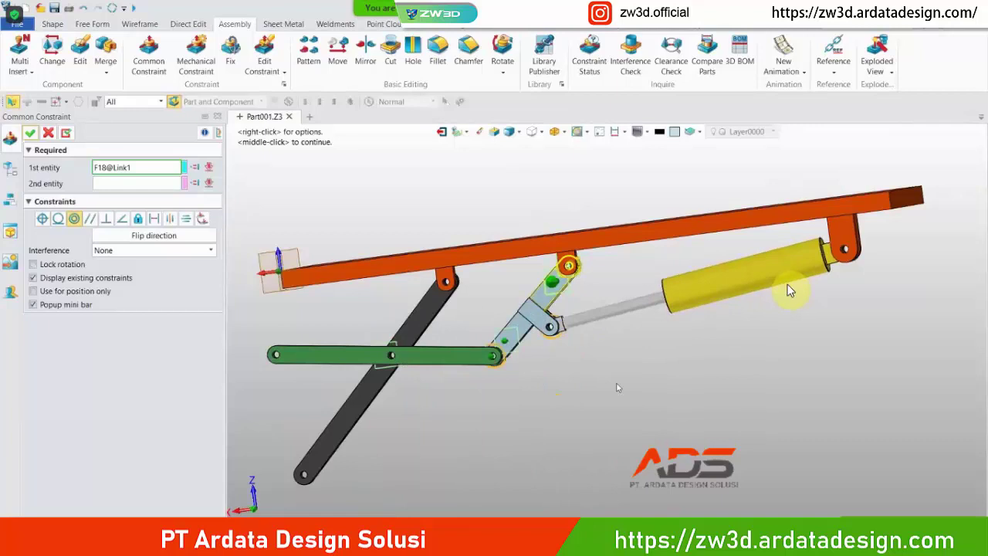
left_click(66, 133)
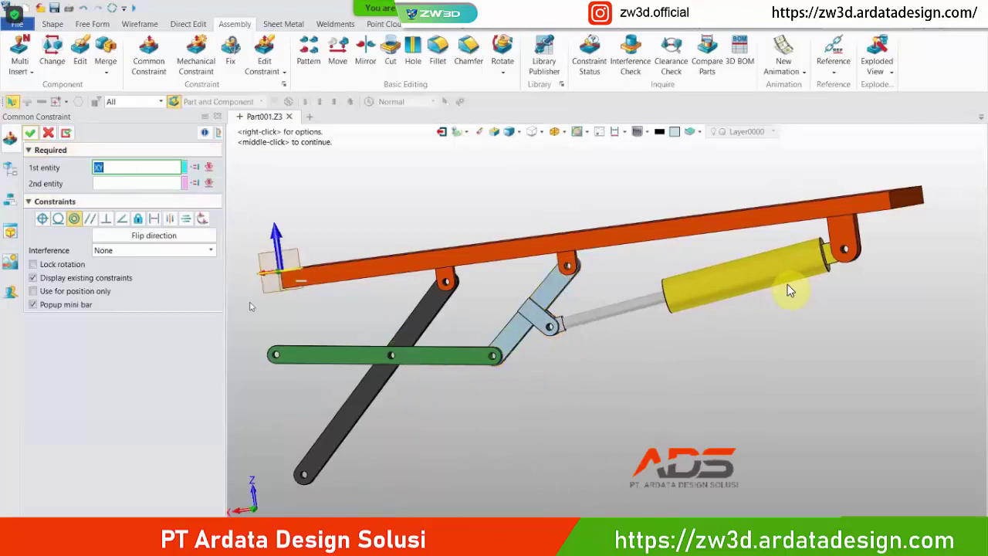
- Constrain the end hole of the blue Link4 concentric with the hole at Link3's free lower end
scroll(289, 314, "up", 4)
scroll(289, 313, "down", 6)
middle_click_drag(289, 314, 521, 315)
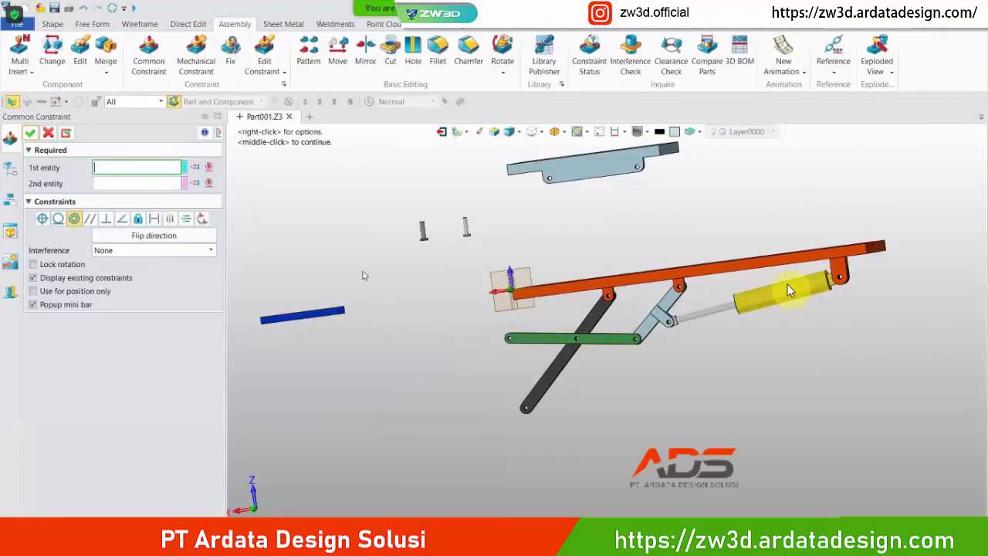
right_click_drag(363, 271, 363, 331)
scroll(363, 331, "down", 4)
scroll(363, 330, "up", 5)
scroll(292, 353, "up", 3)
left_click(284, 354)
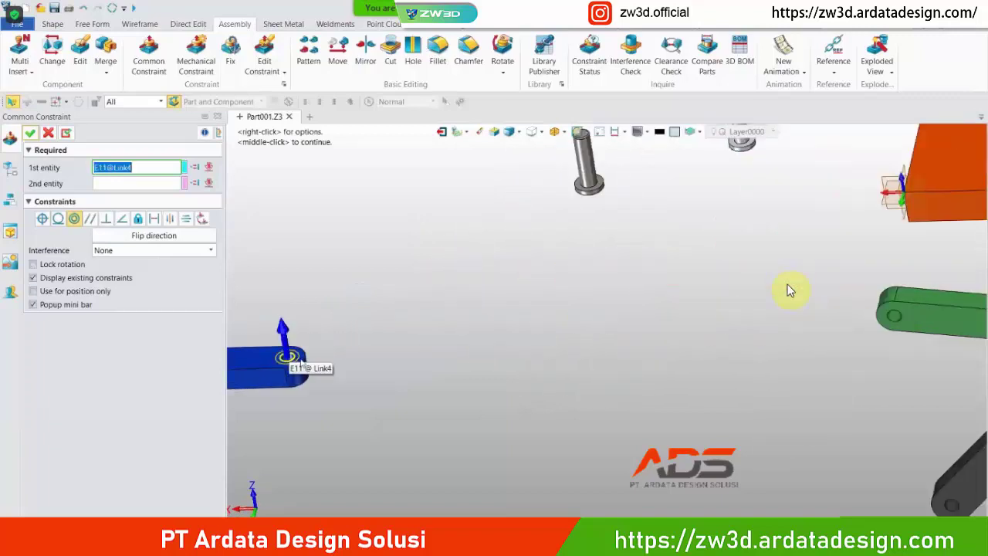
scroll(282, 355, "up", 3)
left_click(281, 360)
scroll(591, 343, "down", 5)
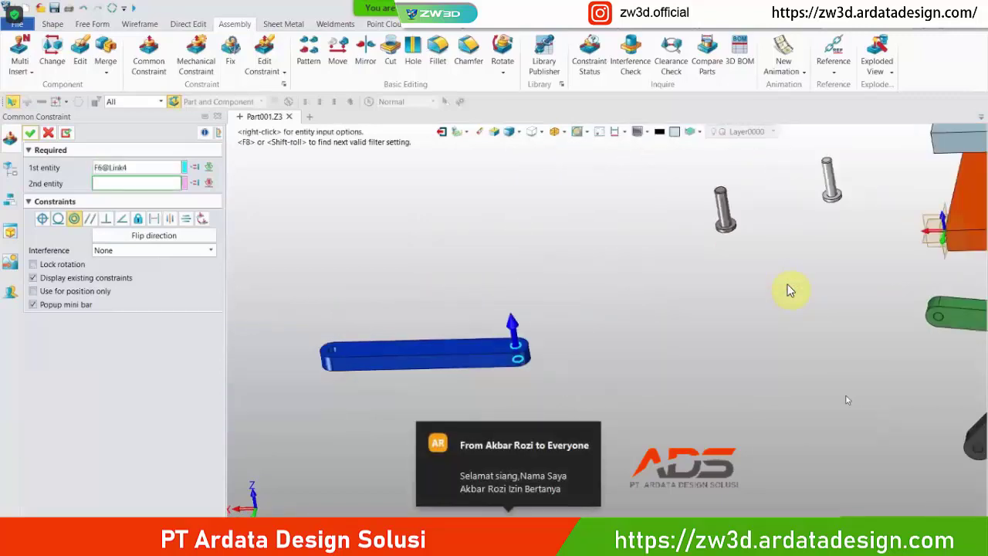
scroll(847, 399, "down", 2)
middle_click_drag(847, 399, 544, 325)
scroll(598, 332, "up", 3)
scroll(616, 363, "up", 3)
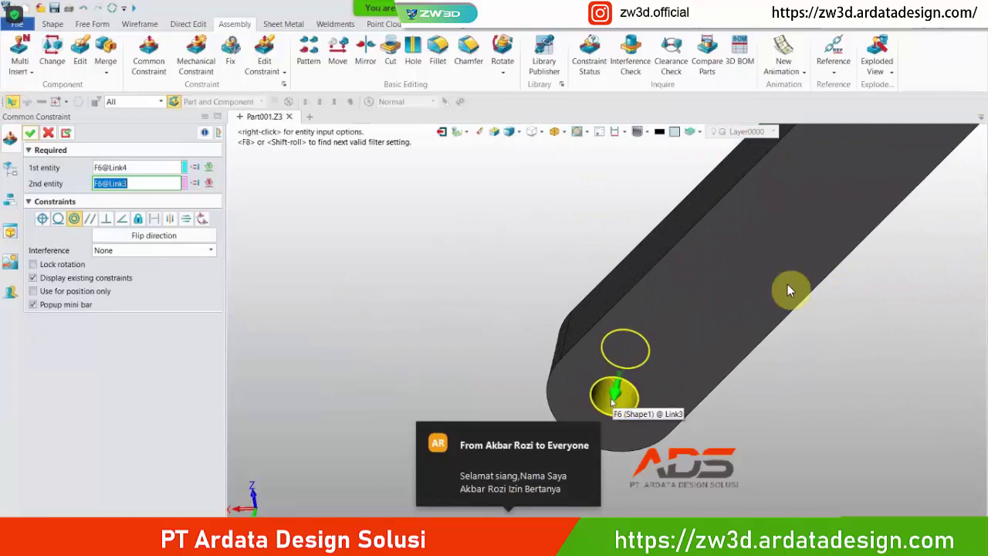
left_click(673, 408)
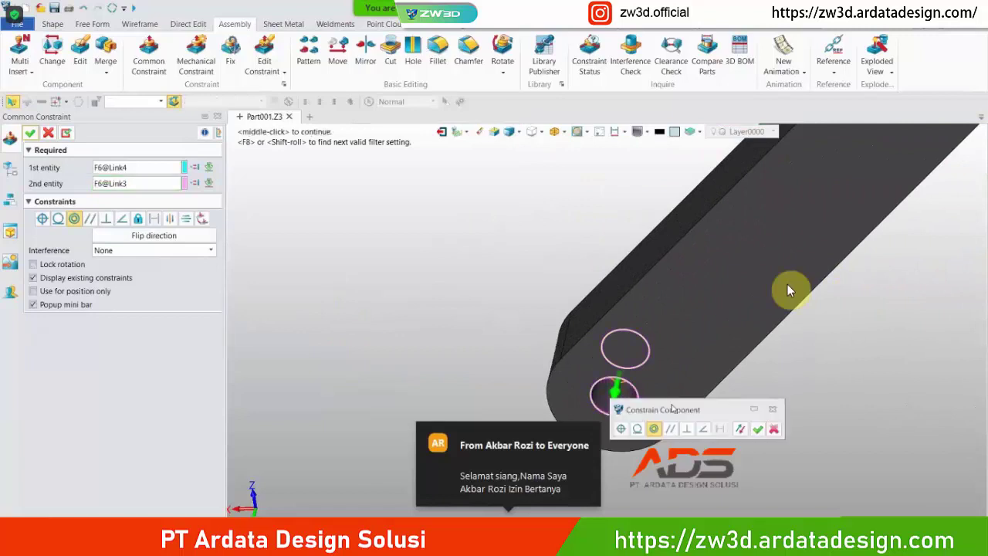
left_click(759, 429)
scroll(671, 366, "down", 6)
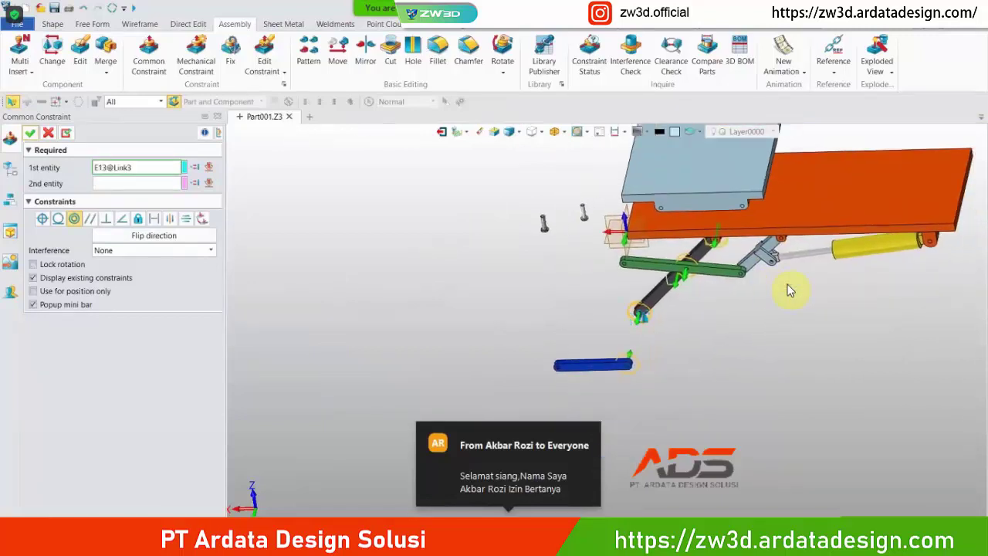
- Make Link4's side face coincident with Link3's side face at 0 mm offset
left_click(641, 323)
scroll(644, 328, "up", 3)
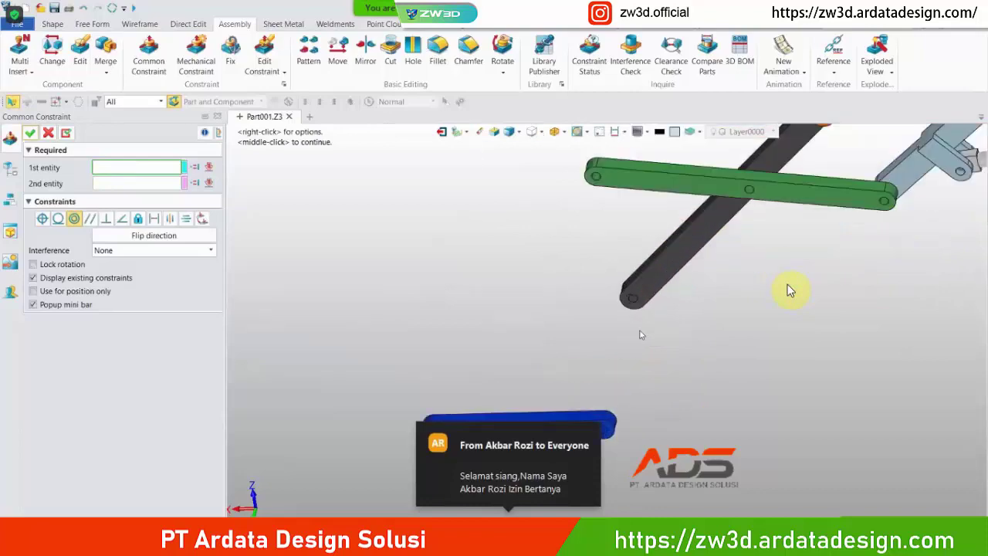
left_click(658, 264)
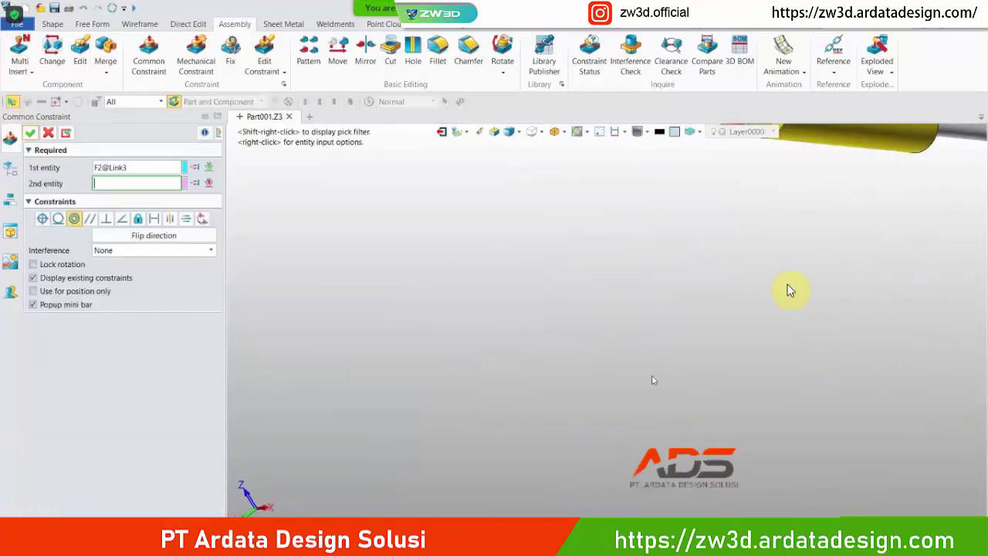
left_click(674, 376)
scroll(674, 375, "up", 3)
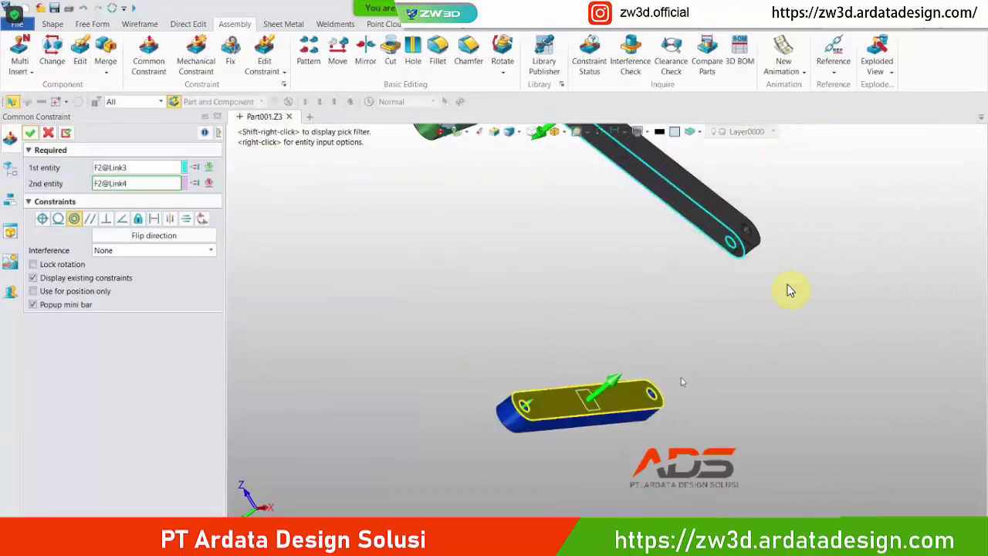
left_click(681, 378)
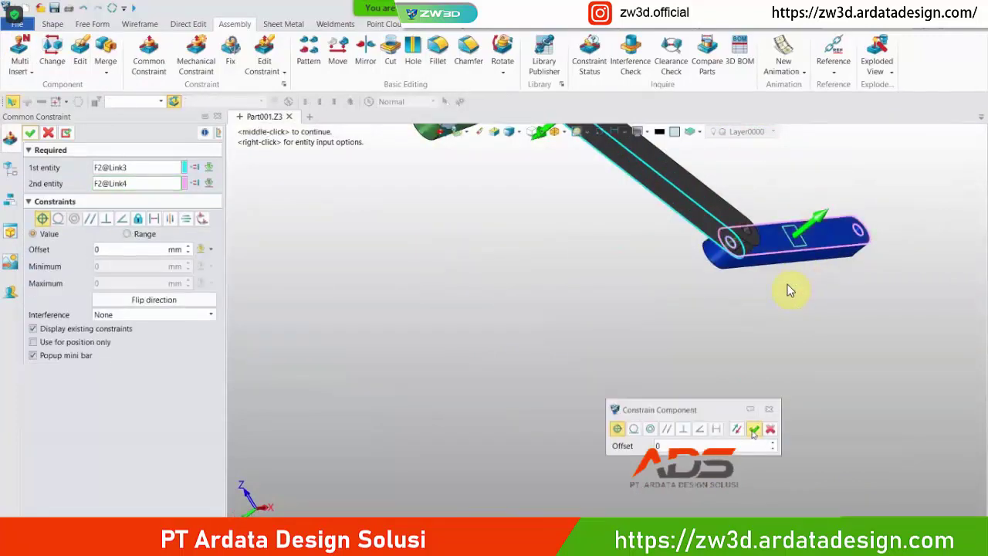
left_click(754, 429)
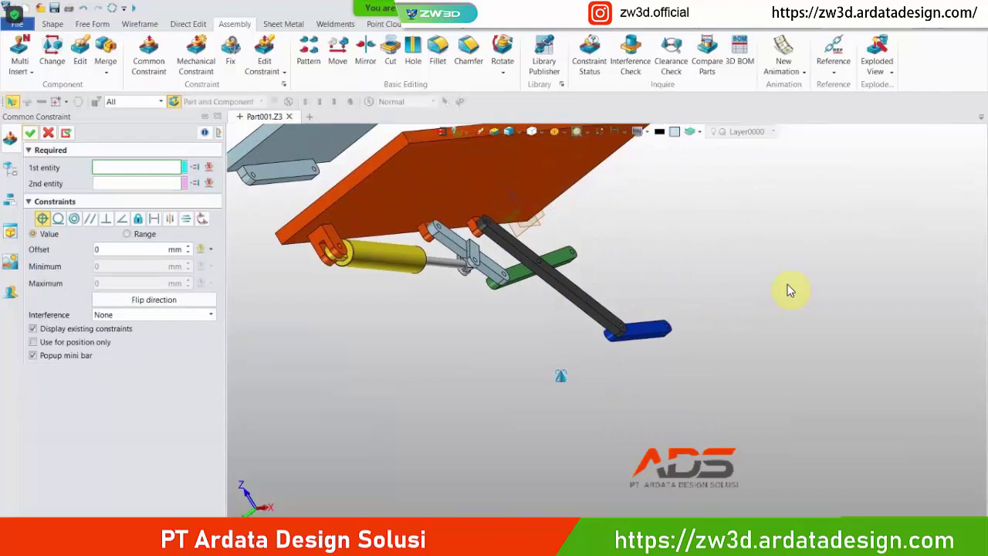
- Move the door from above the base to beyond the base's origin end, above Link4
right_click_drag(561, 375, 498, 424)
right_click_drag(585, 315, 683, 282)
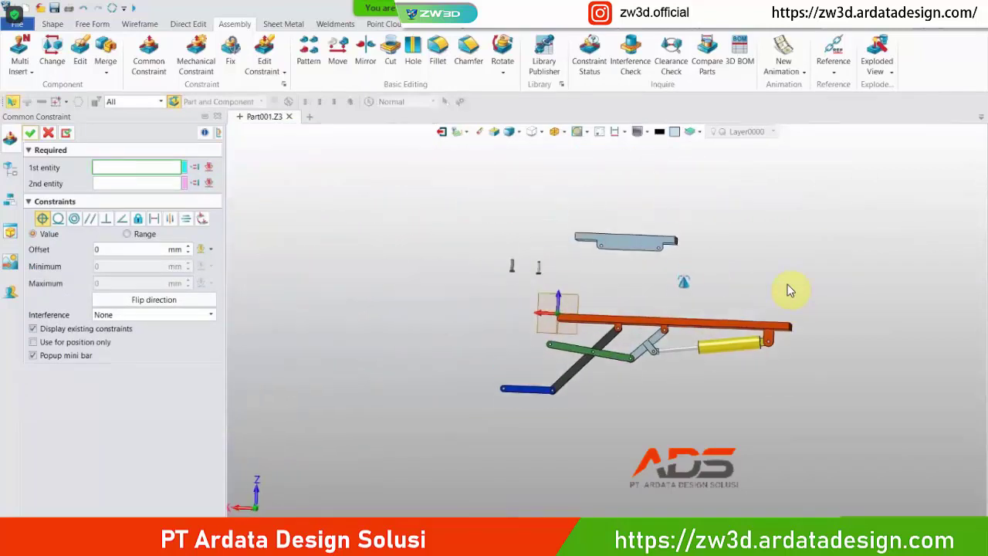
middle_click_drag(683, 281, 671, 300)
right_click_drag(610, 292, 611, 332)
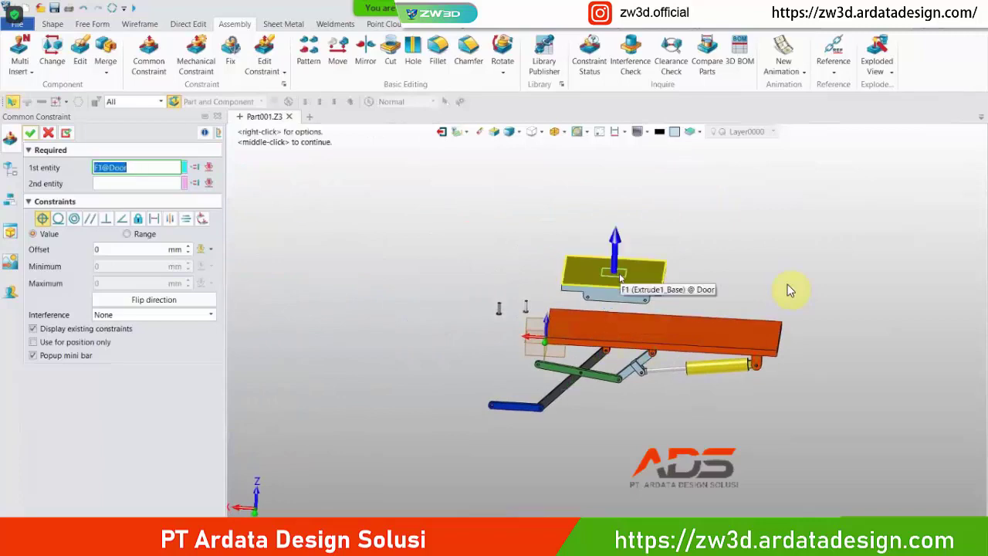
left_click_drag(620, 278, 454, 322)
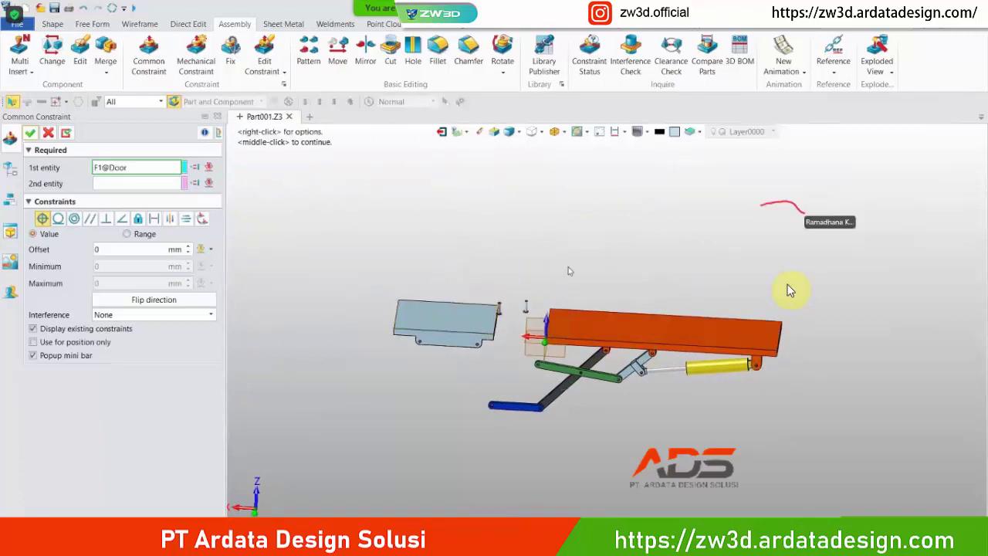
scroll(486, 355, "up", 5)
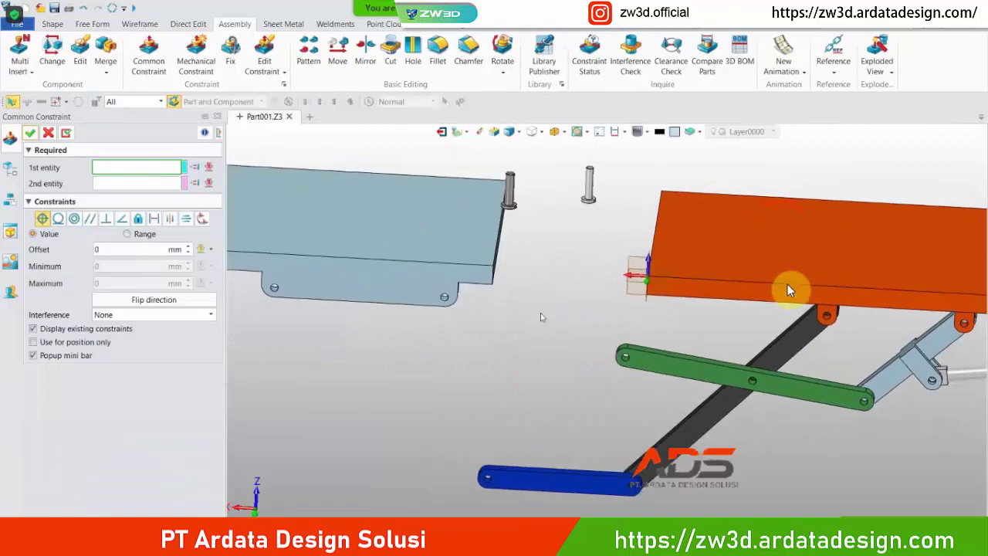
- Constrain the door bracket's hole nearest the base concentric with the hole at the green Link2's free end
middle_click_drag(540, 313, 538, 311)
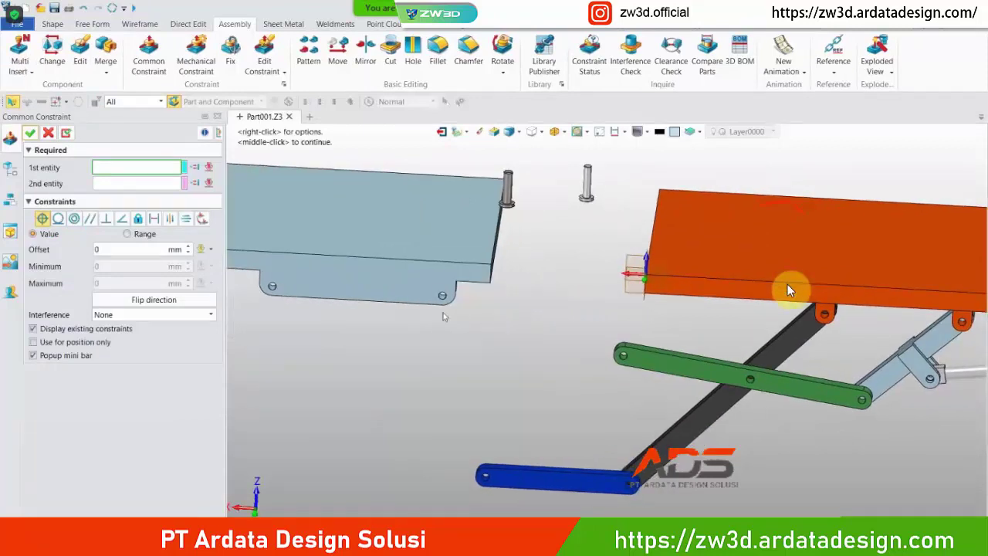
scroll(445, 309, "up", 5)
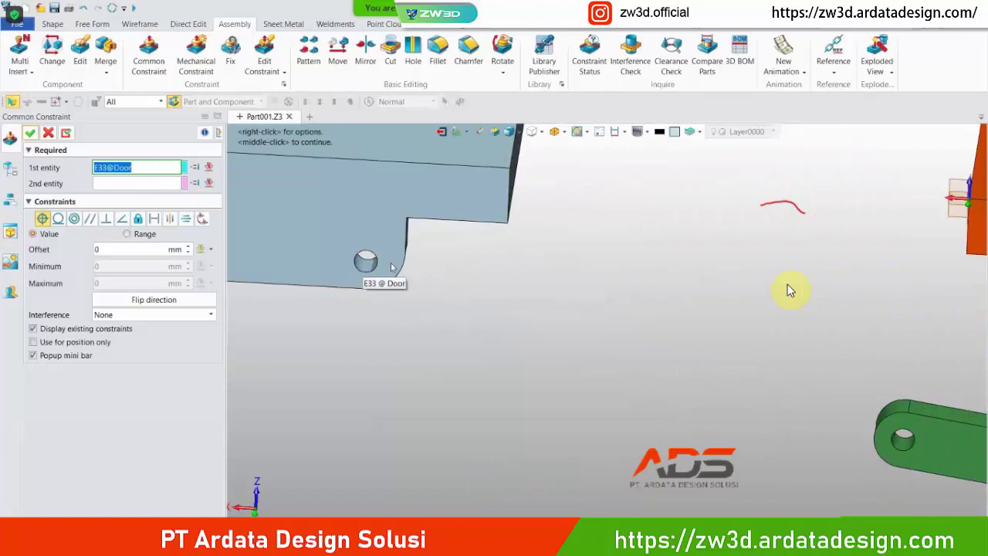
scroll(366, 266, "up", 3)
left_click(330, 268)
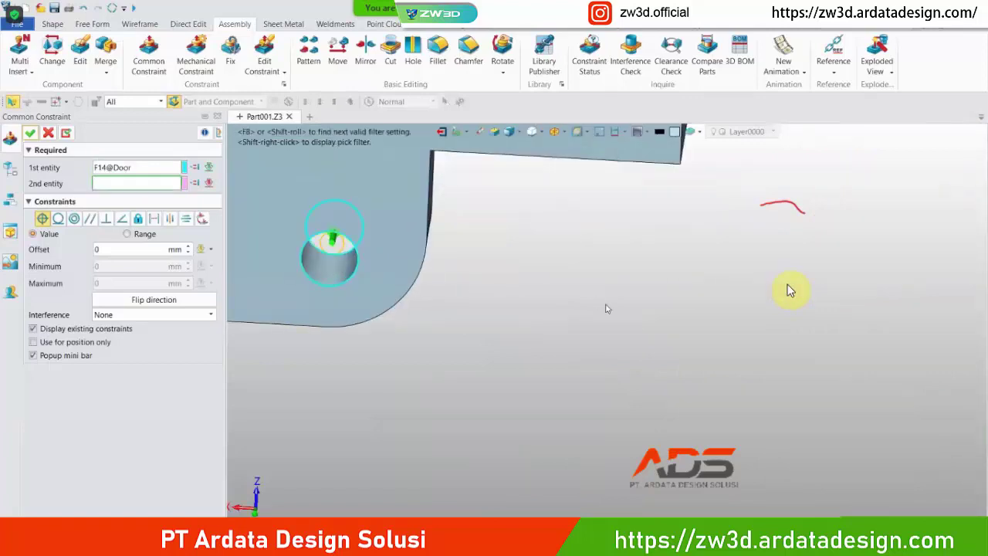
scroll(636, 318, "down", 4)
left_click(633, 356)
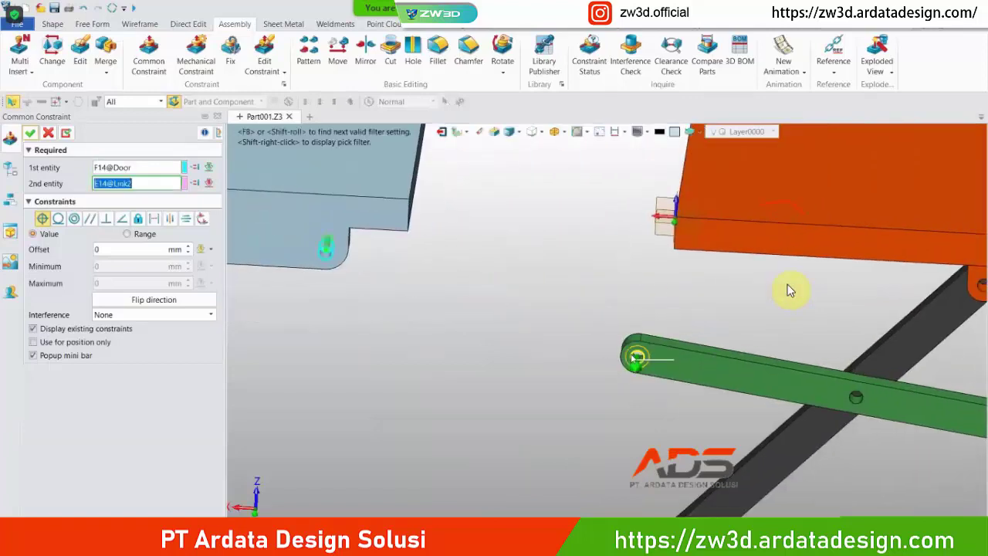
scroll(633, 356, "up", 3)
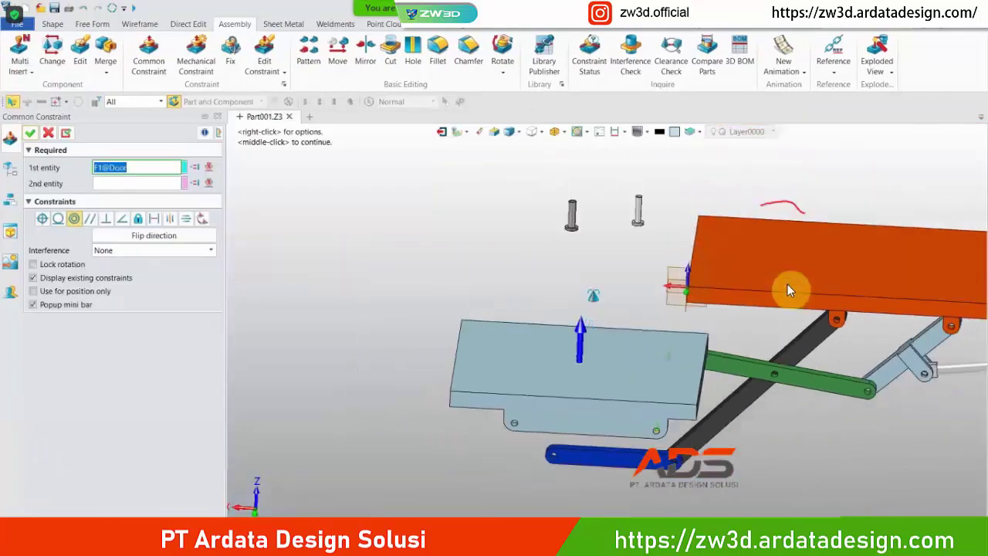
- Constrain the door bracket's other hole concentric with the free end hole of the blue Link4
scroll(568, 345, "up", 5)
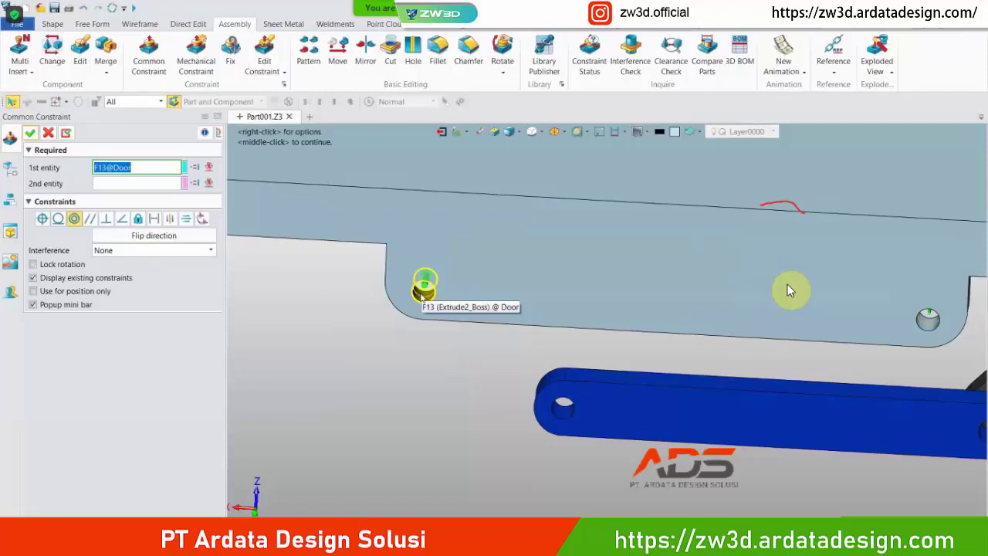
left_click(423, 293)
left_click(567, 409)
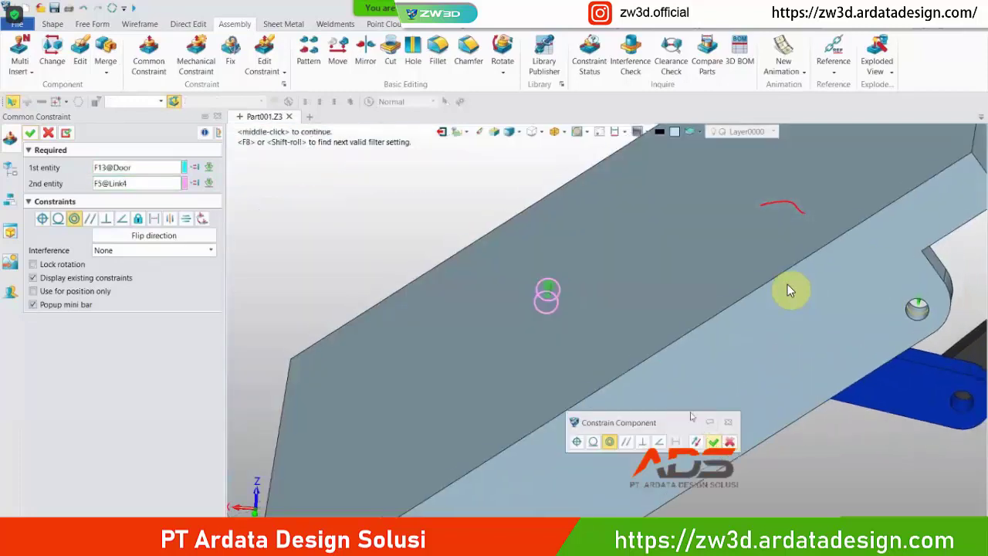
middle_click(789, 291)
scroll(789, 291, "down", 5)
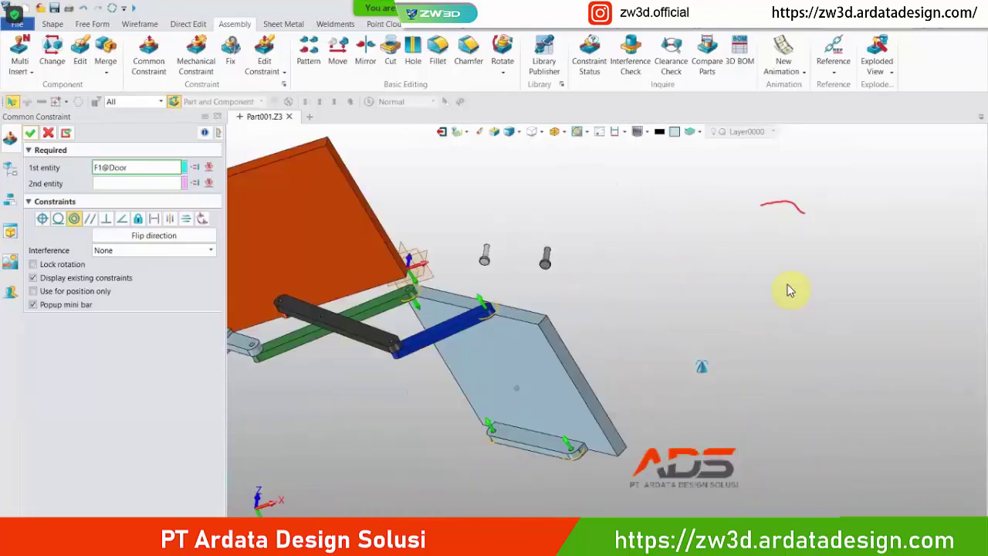
- Make the side face of the door's bracket coincident with the side face of Link2
left_click(542, 446)
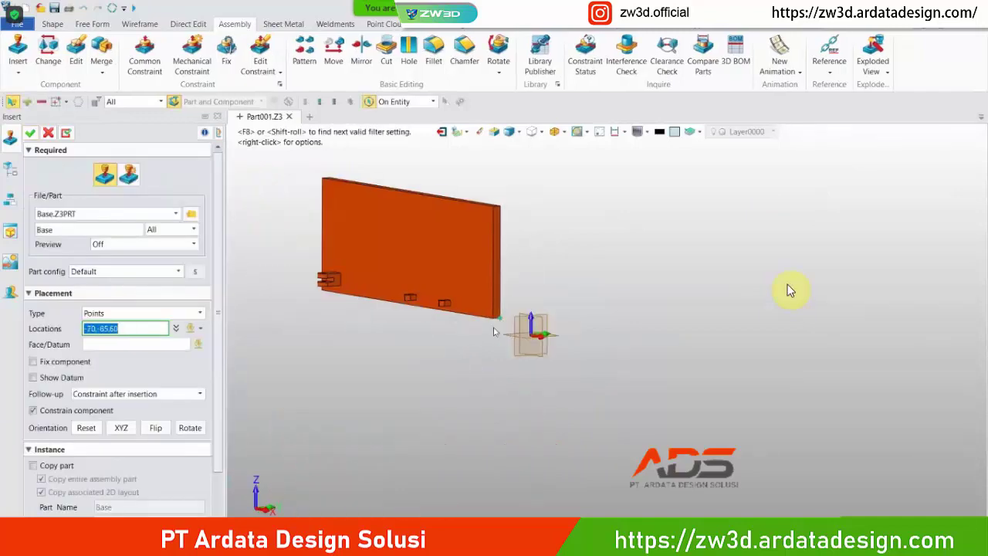
left_click(377, 428)
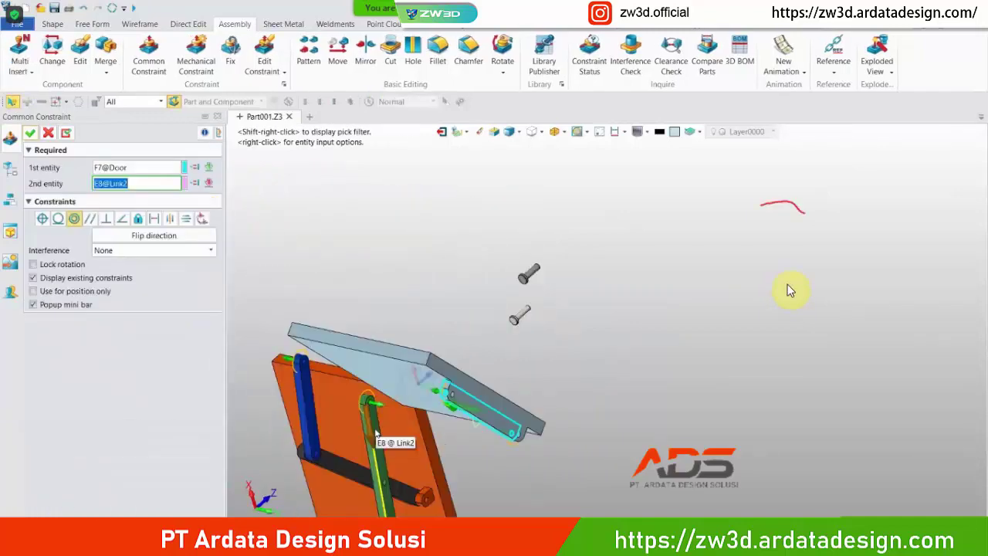
scroll(371, 426, "up", 5)
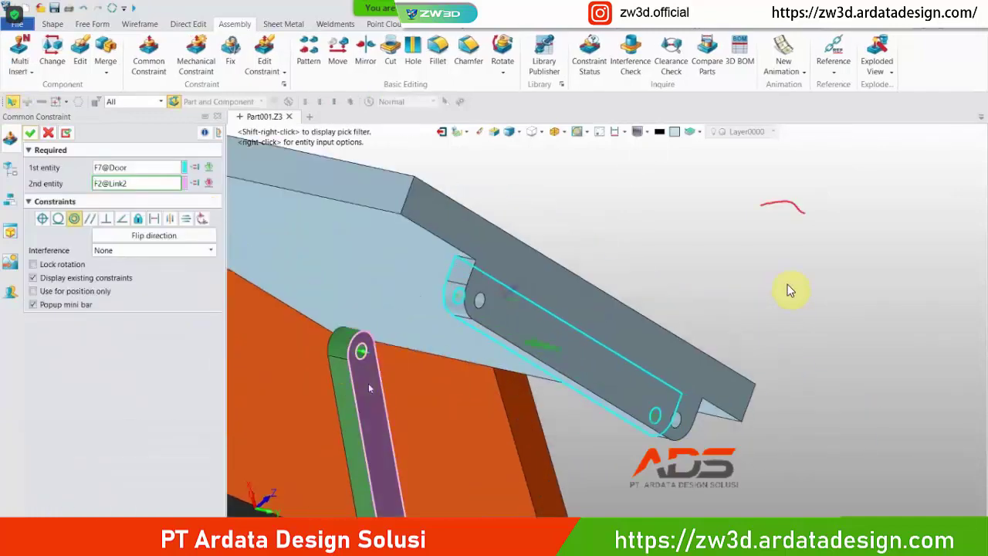
left_click(517, 415)
scroll(533, 357, "up", 1)
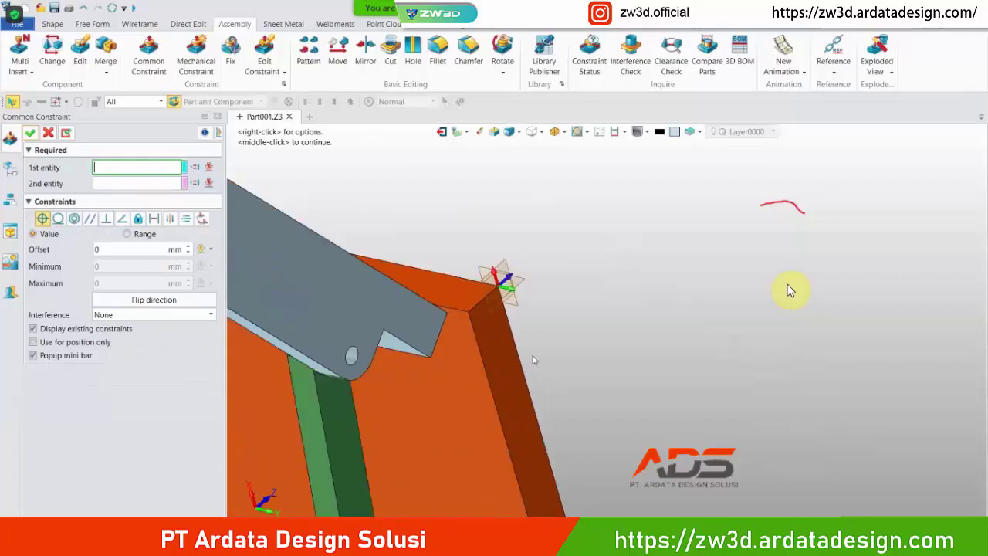
scroll(533, 357, "down", 6)
scroll(532, 359, "down", 3)
right_click_drag(606, 382, 256, 231)
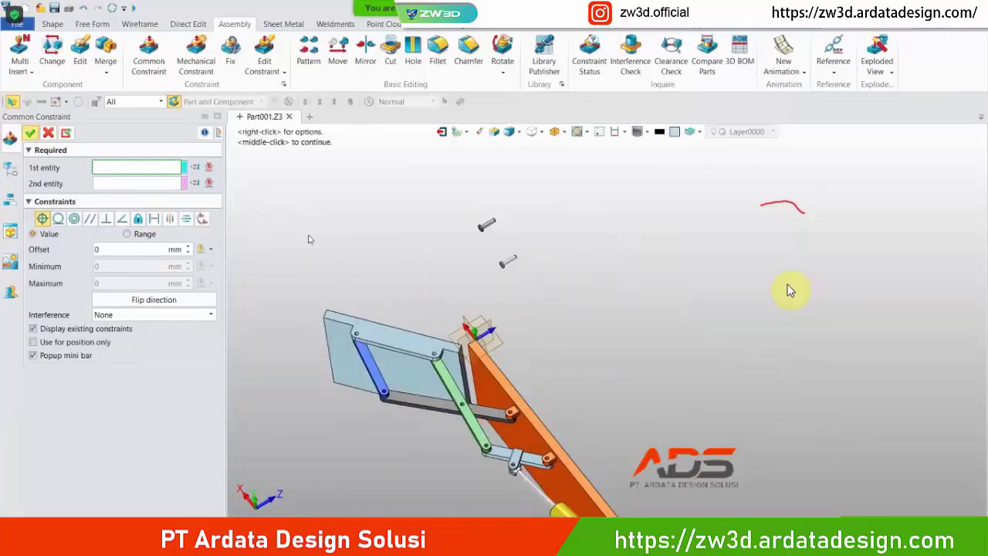
middle_click(308, 239)
- Move the linkage to swing the door up in line with the base and back down below it
right_click_drag(557, 338, 552, 310)
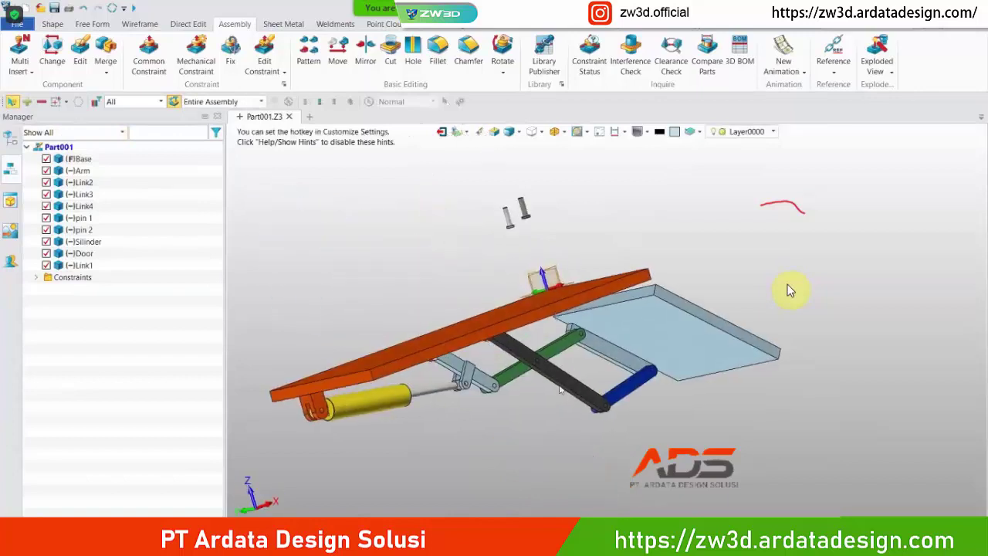
left_click_drag(480, 378, 475, 404)
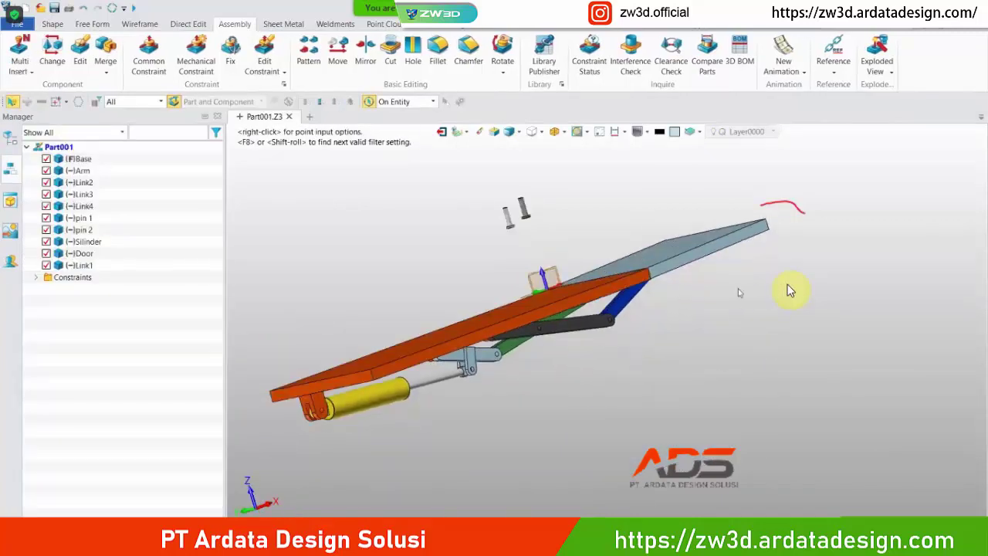
left_click_drag(666, 427, 699, 433)
- Move pin 2 below the cylinder and constrain it concentric with the hole in the base's cylinder bracket, flipping its direction so the head faces outward
right_click_drag(364, 280, 249, 241)
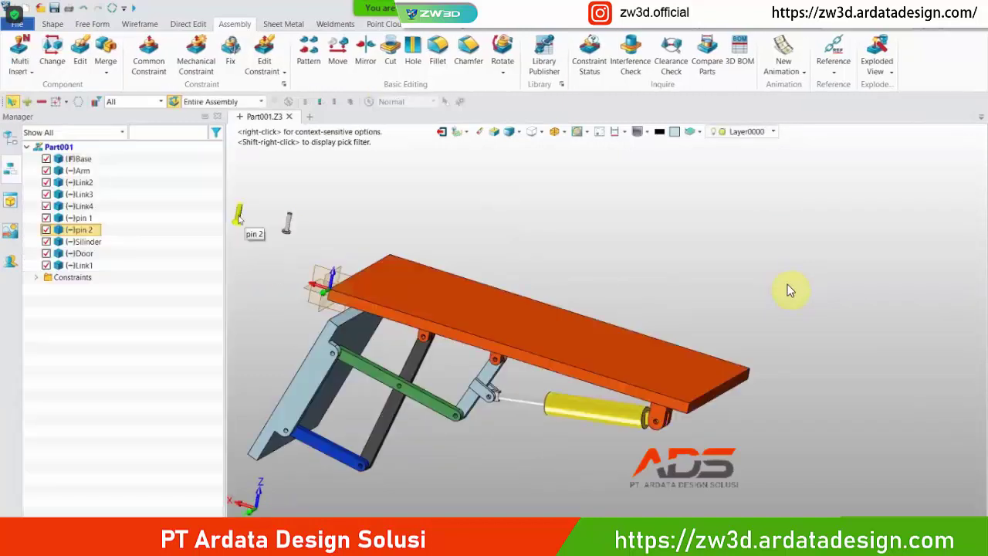
left_click_drag(246, 224, 511, 438)
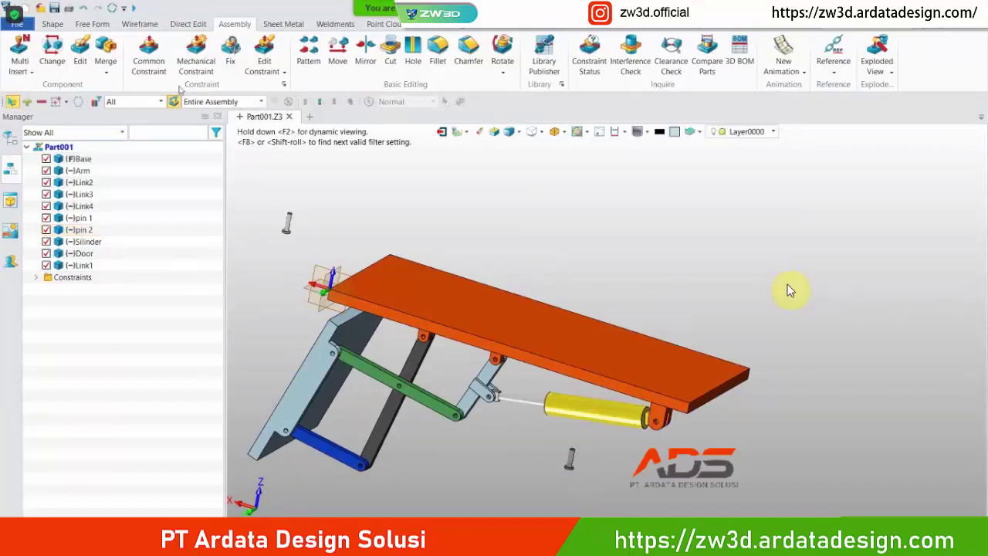
left_click(151, 68)
scroll(639, 481, "down", 3)
scroll(587, 450, "up", 6)
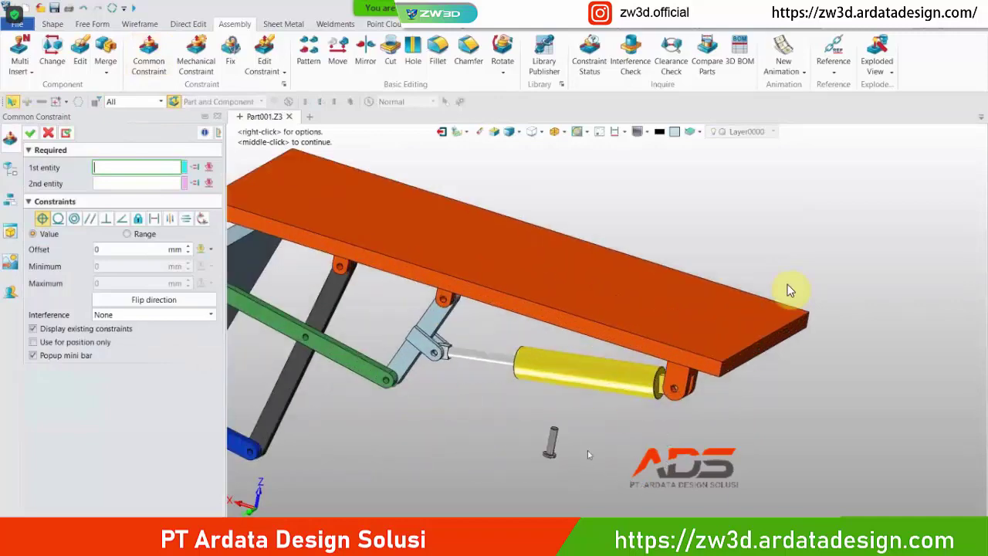
left_click(438, 390)
left_click(740, 255)
scroll(752, 254, "up", 3)
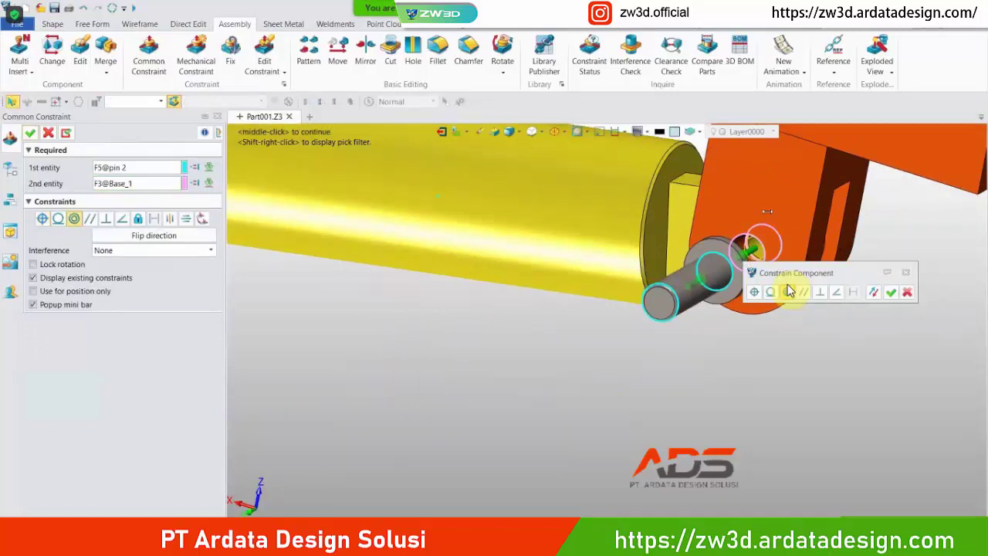
left_click(872, 292)
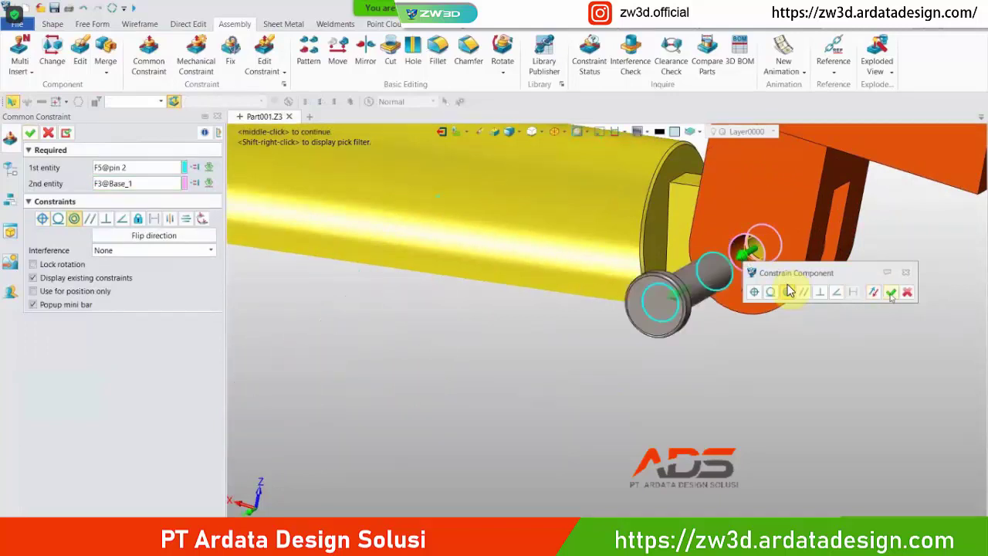
left_click(890, 292)
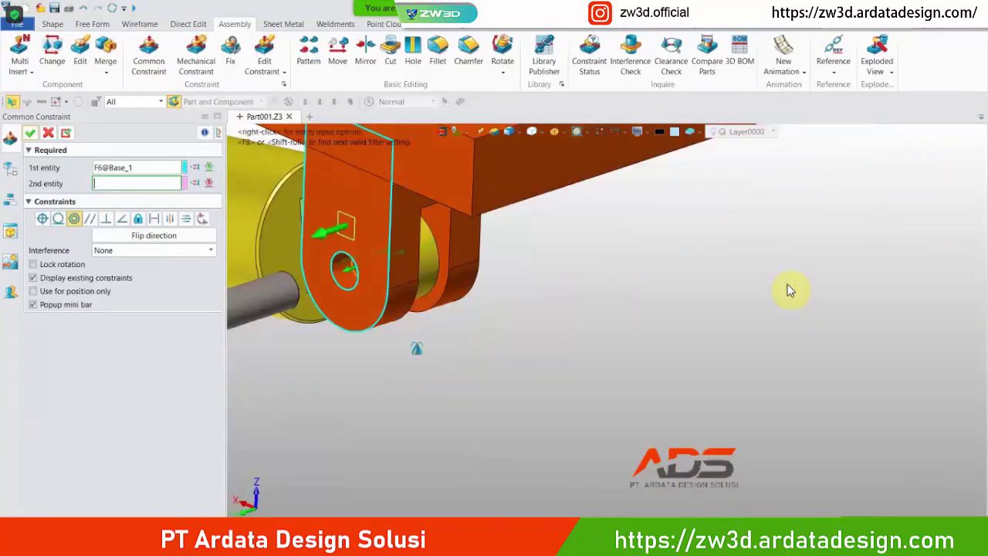
- Make the inner face of pin 2's head coincident with the outer side face of the base's cylinder bracket
scroll(416, 348, "down", 3)
right_click_drag(416, 348, 254, 383)
scroll(390, 349, "down", 4)
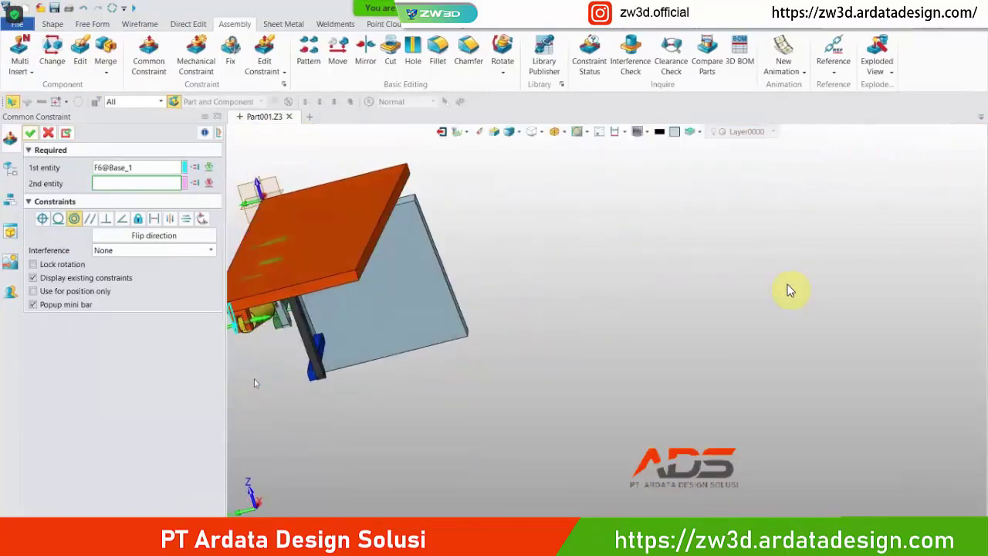
scroll(254, 380, "down", 4)
middle_click_drag(243, 271, 384, 269)
left_click(358, 353)
scroll(358, 353, "up", 5)
scroll(789, 290, "up", 8)
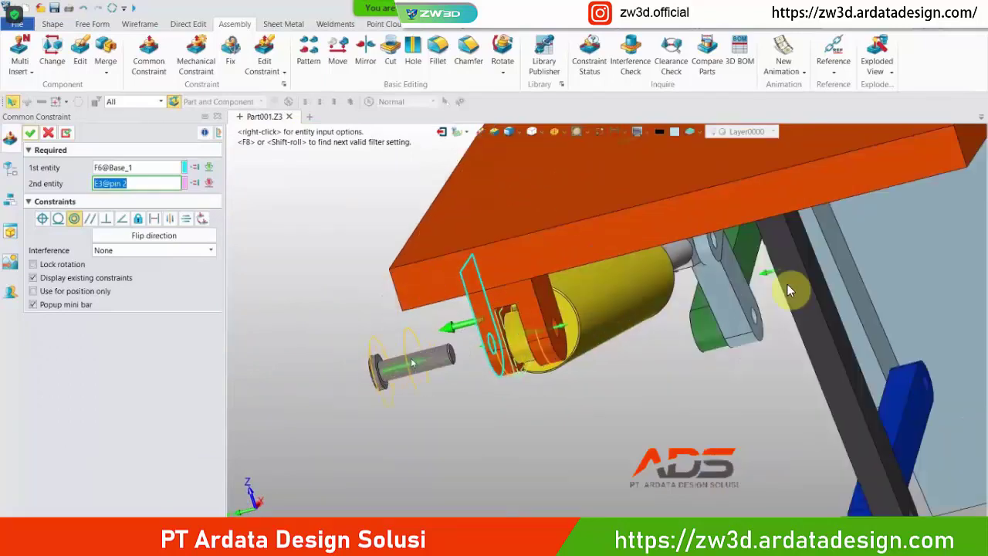
left_click(789, 291)
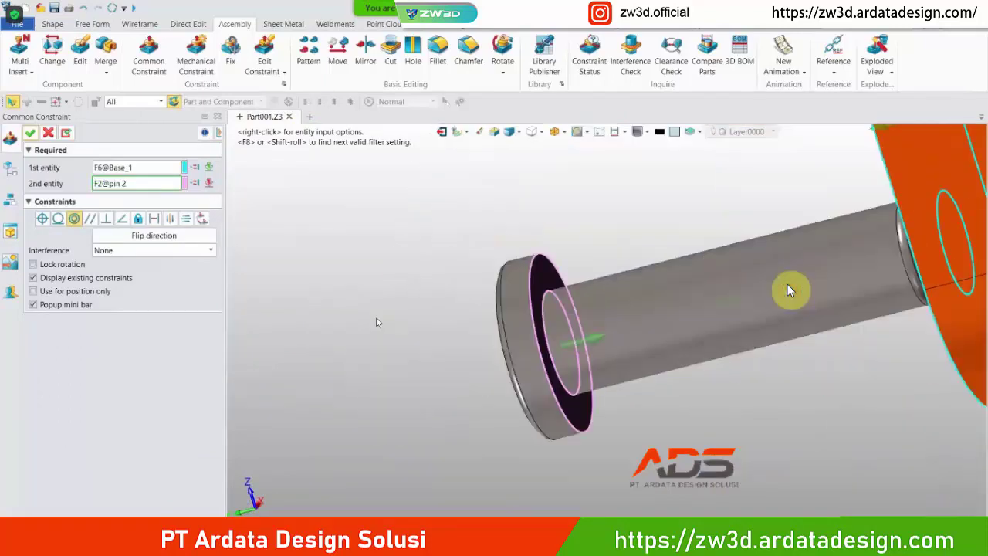
left_click(29, 134)
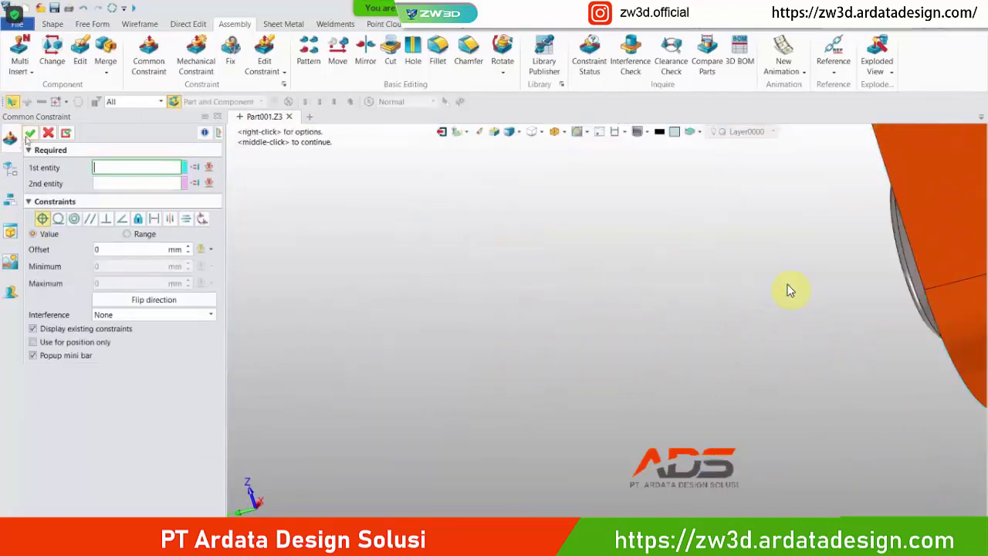
- Constrain pin 1 concentric with the hole in Link1's cylinder bracket, flipping its direction so the head faces outward
scroll(611, 359, "down", 4)
right_click_drag(611, 359, 701, 339)
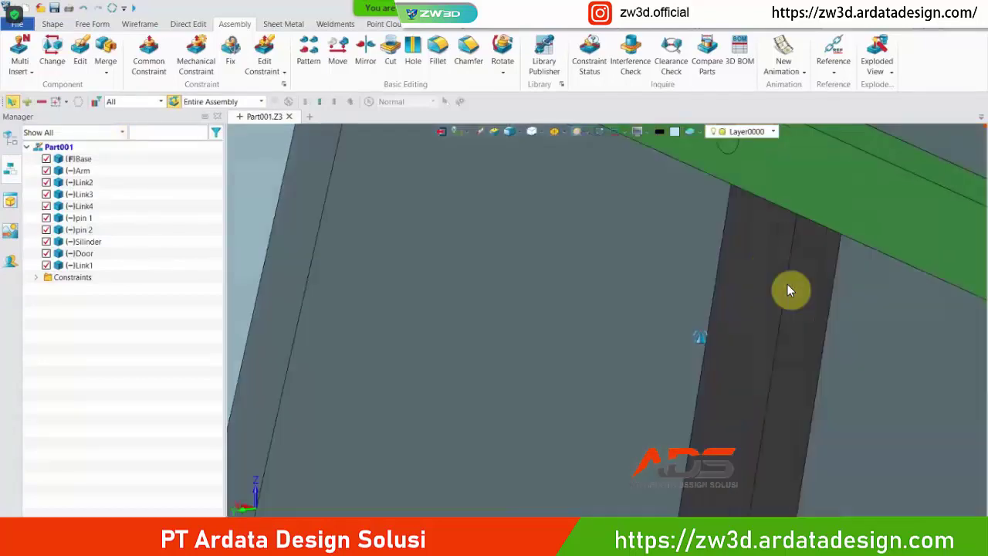
scroll(700, 338, "down", 5)
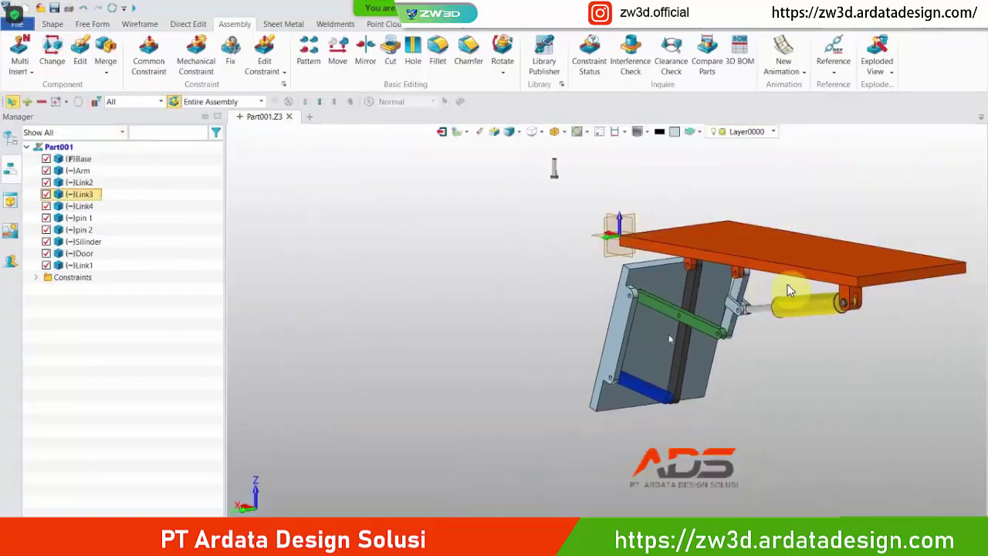
scroll(788, 290, "up", 3)
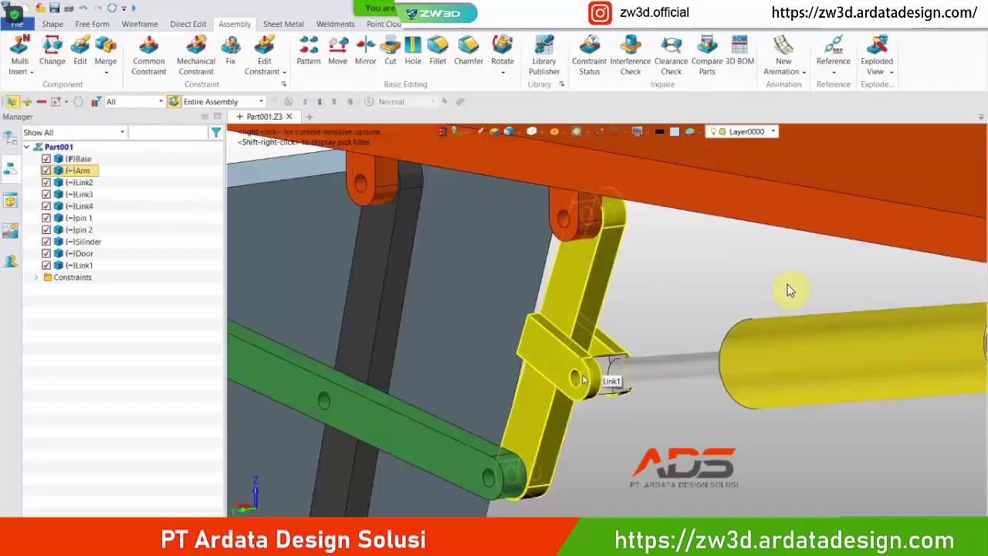
scroll(789, 290, "down", 3)
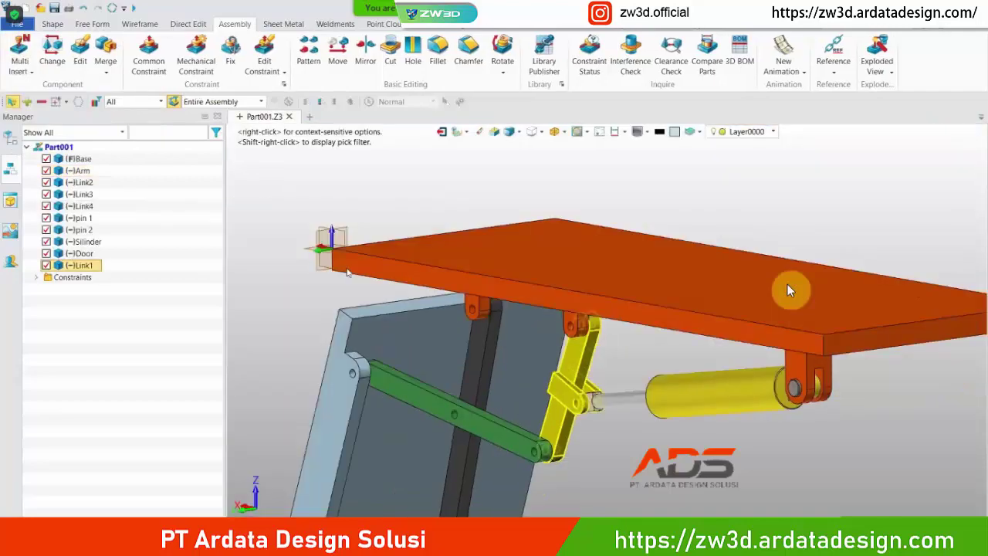
scroll(307, 213, "down", 3)
left_click(259, 176)
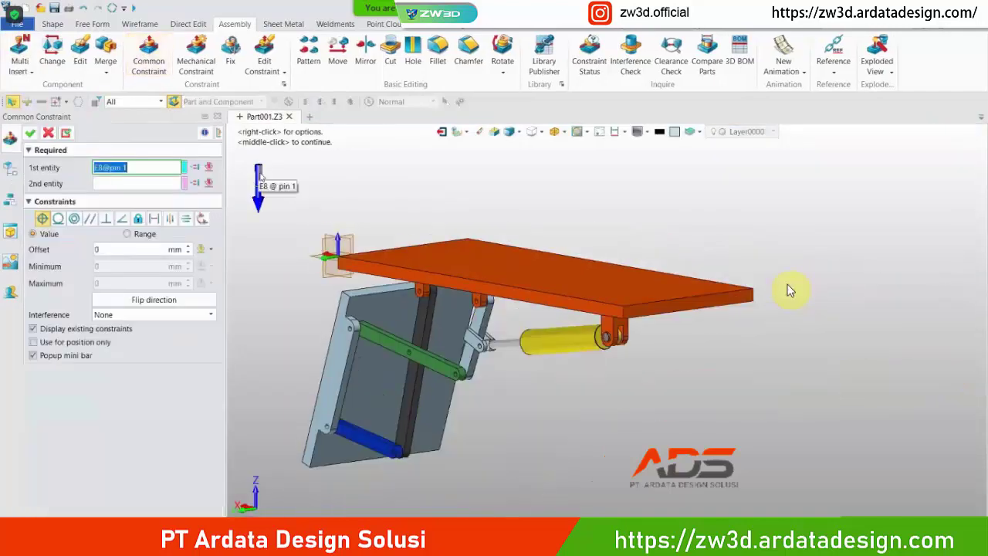
scroll(263, 179, "up", 5)
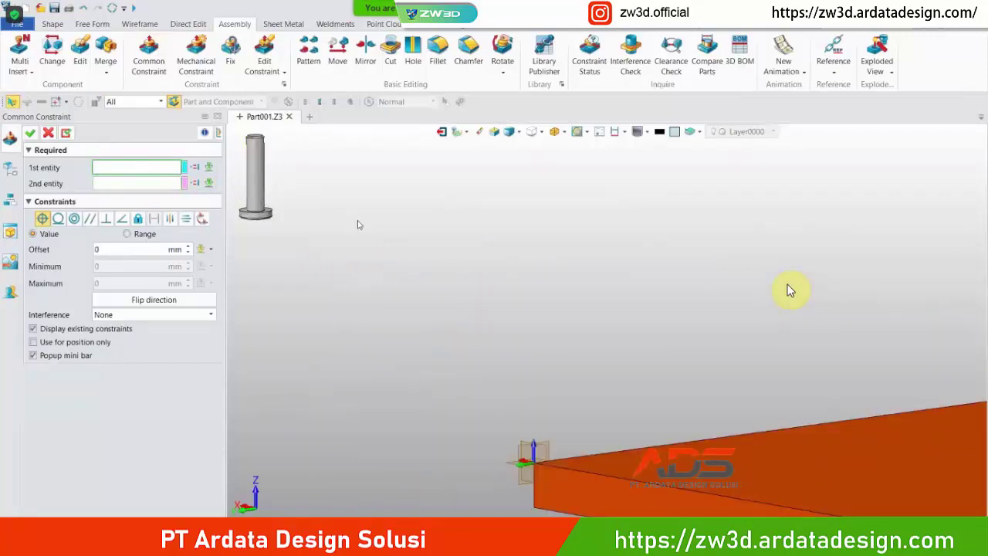
left_click(260, 161)
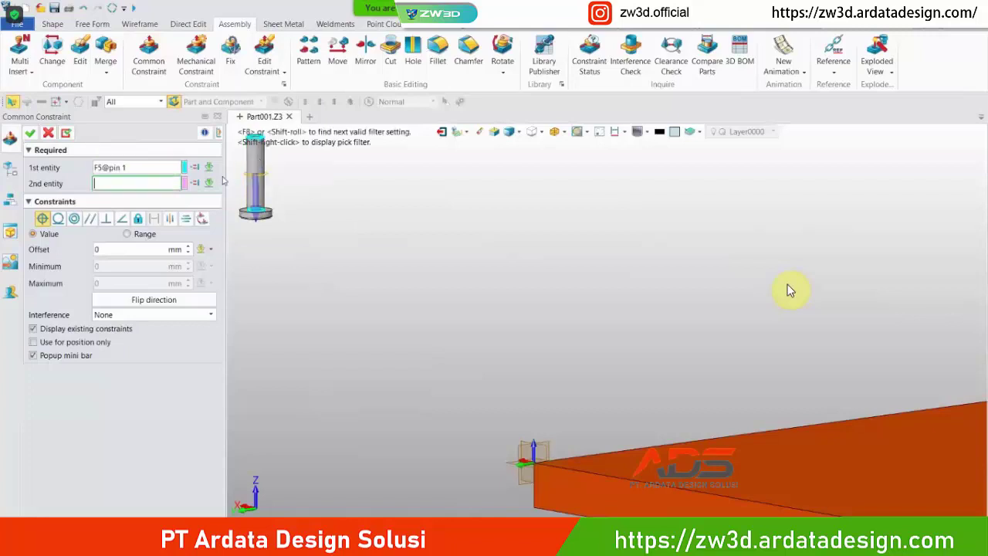
scroll(427, 328, "down", 3)
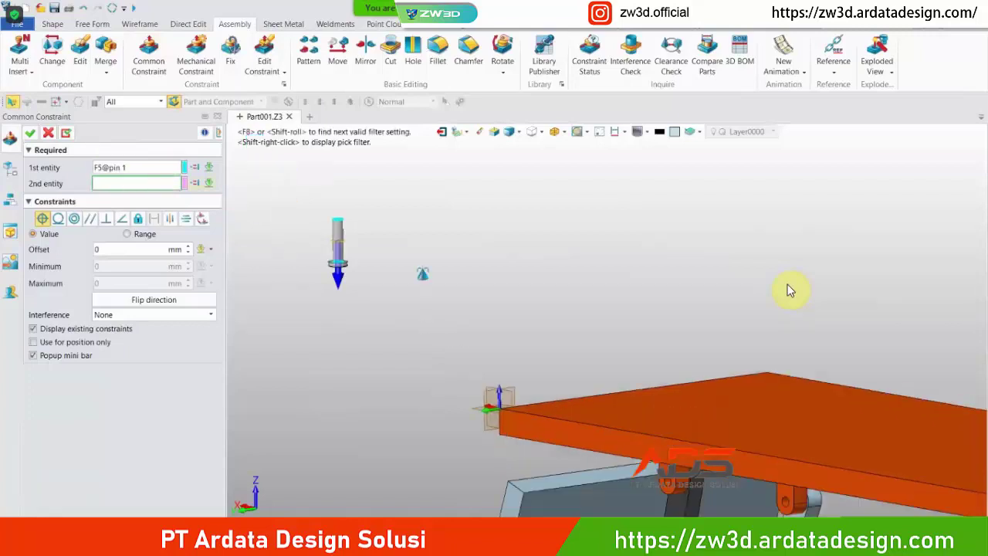
middle_click_drag(423, 278, 297, 174)
scroll(754, 484, "up", 1)
scroll(789, 290, "up", 3)
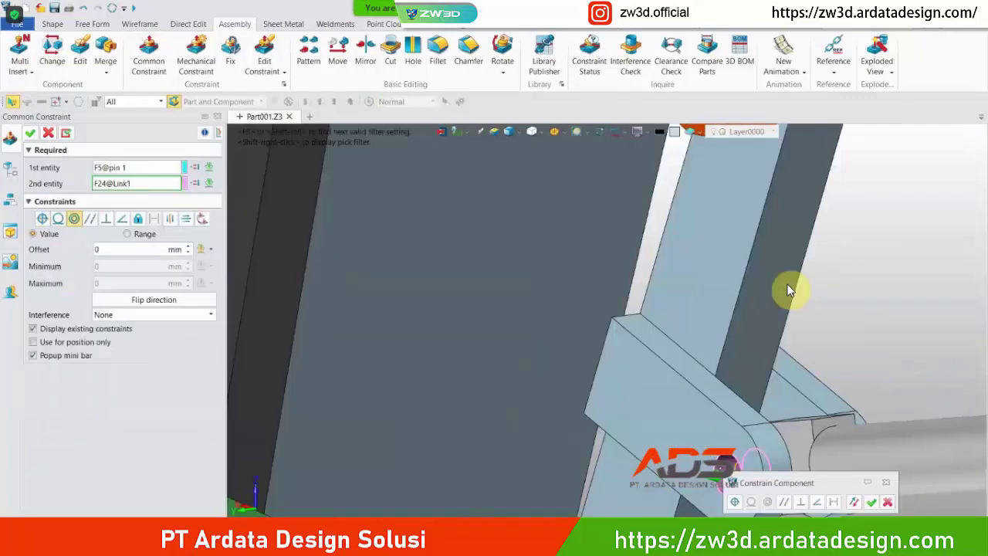
scroll(789, 290, "down", 3)
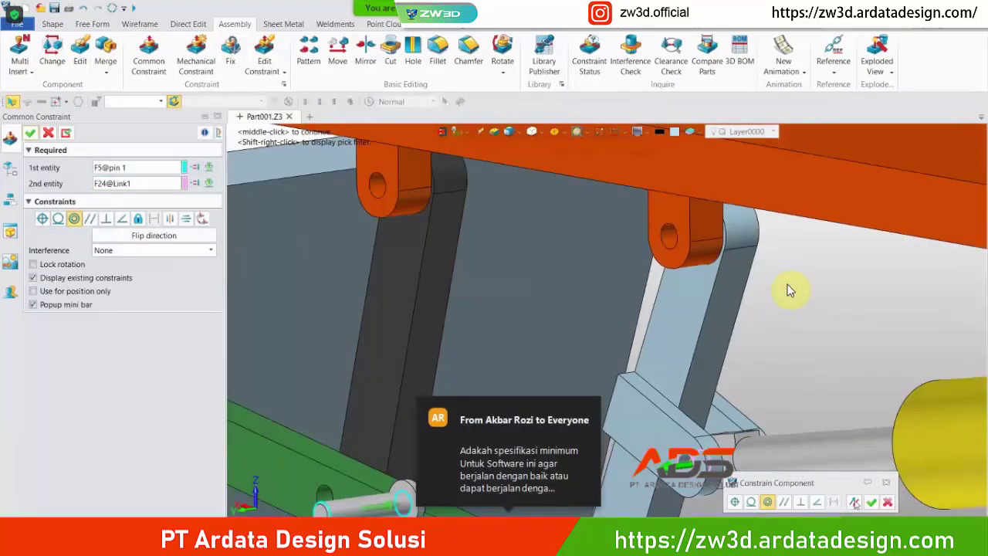
scroll(788, 290, "down", 1)
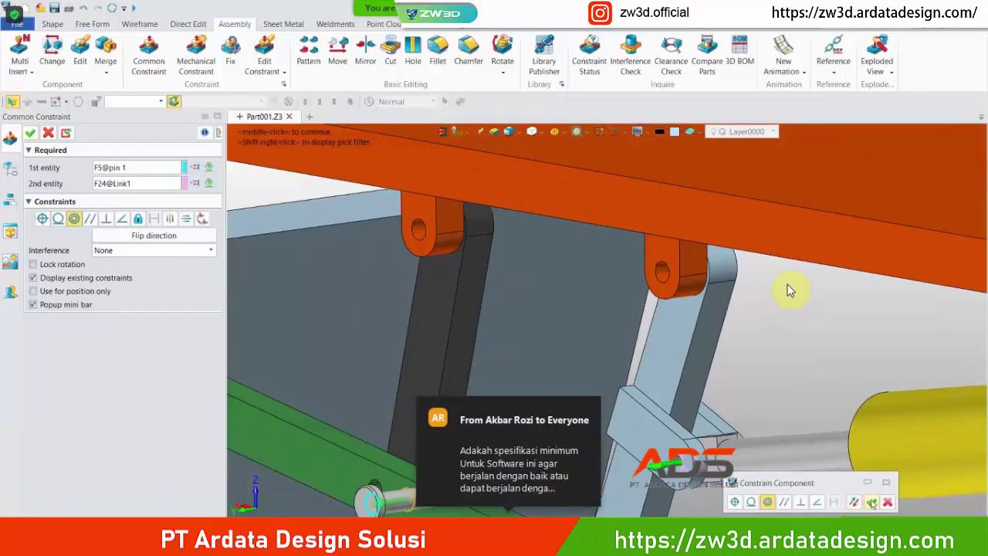
left_click(870, 501)
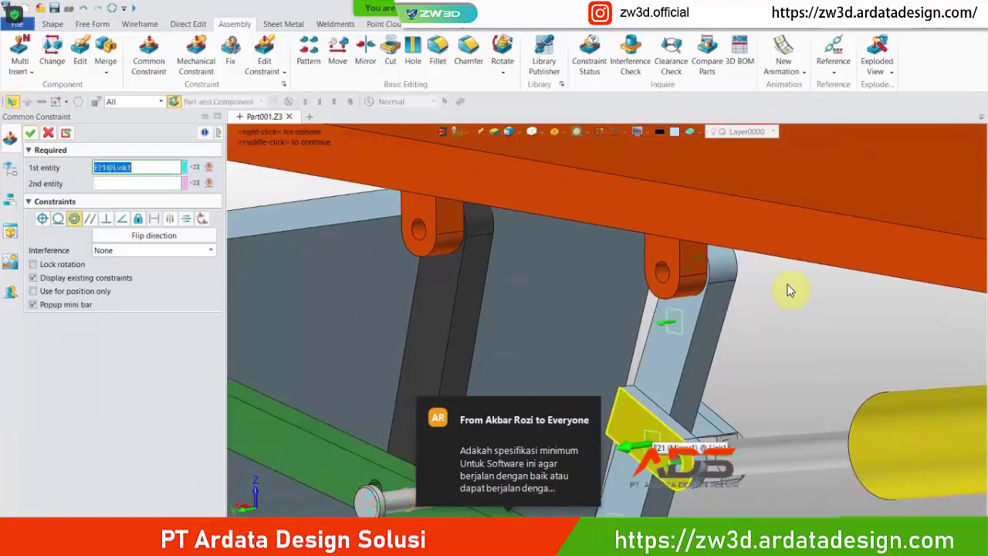
- Make the inner face of pin 1's head coincident with the outer side face of Link1's cylinder bracket
left_click(788, 290)
scroll(789, 290, "up", 3)
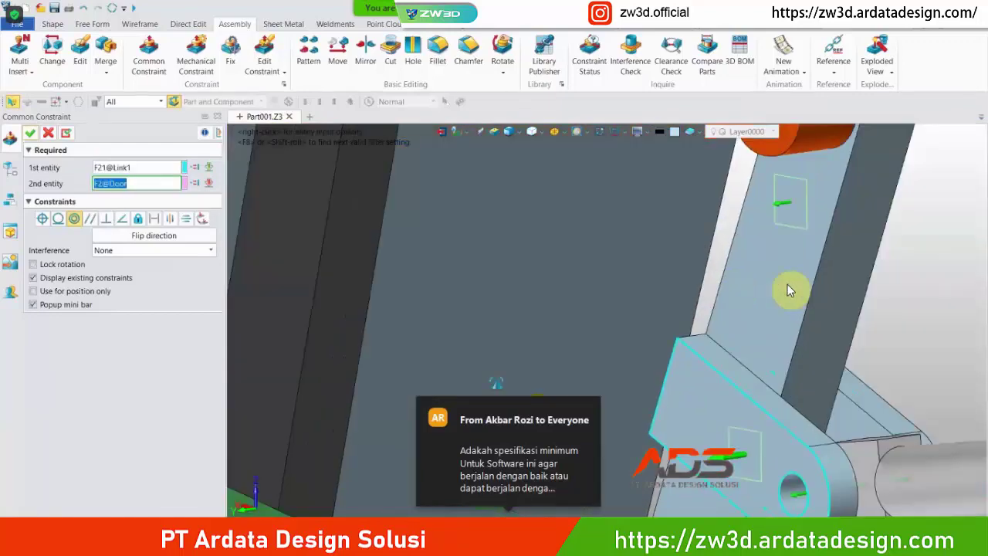
scroll(789, 290, "down", 4)
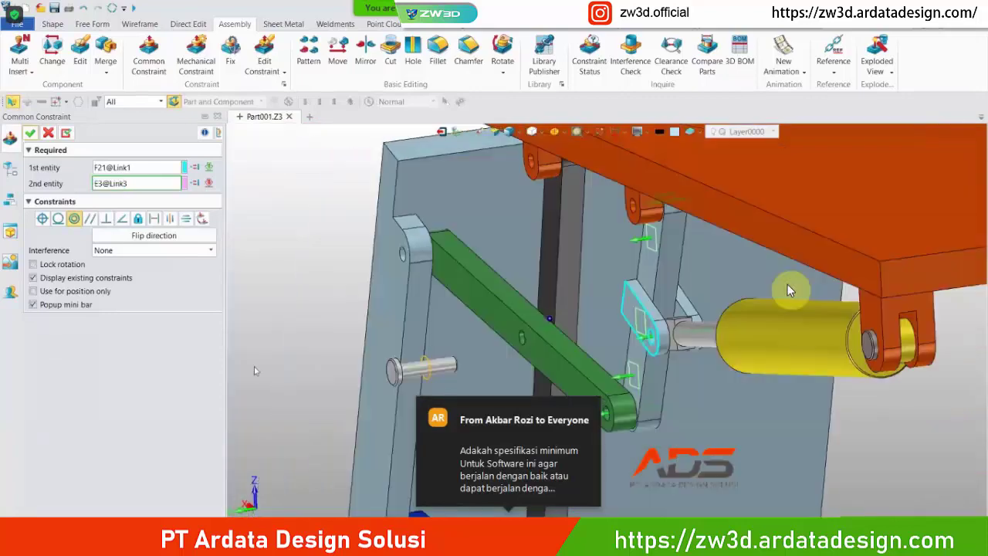
scroll(789, 291, "up", 3)
left_click(249, 384)
scroll(249, 383, "up", 4)
right_click_drag(250, 383, 374, 332)
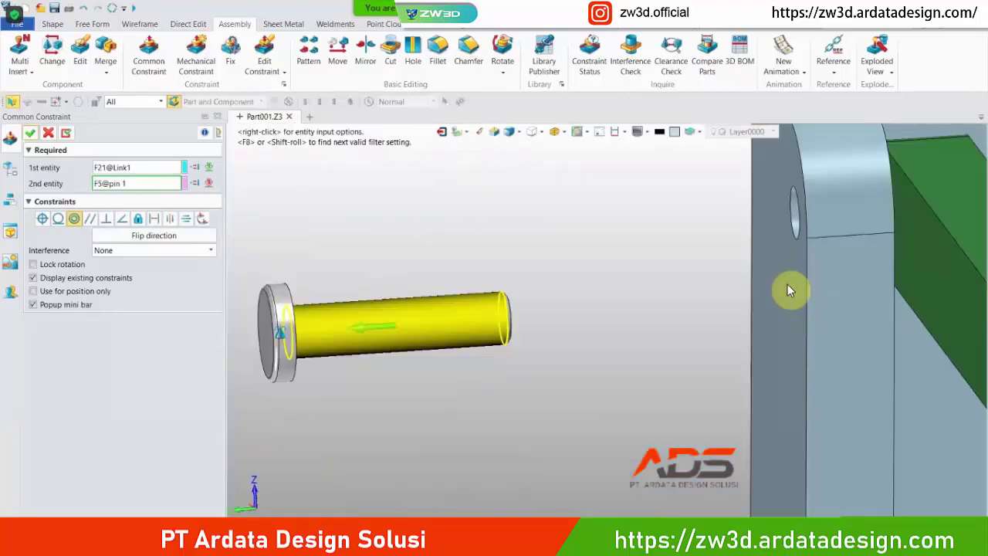
middle_click_drag(374, 332, 522, 286)
right_click_drag(444, 282, 431, 240)
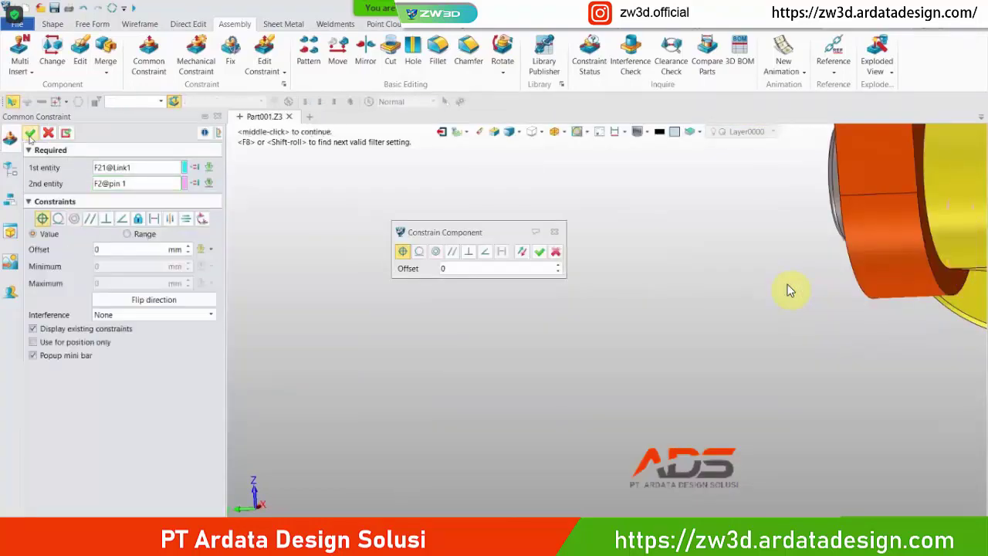
left_click(29, 134)
left_click(149, 62)
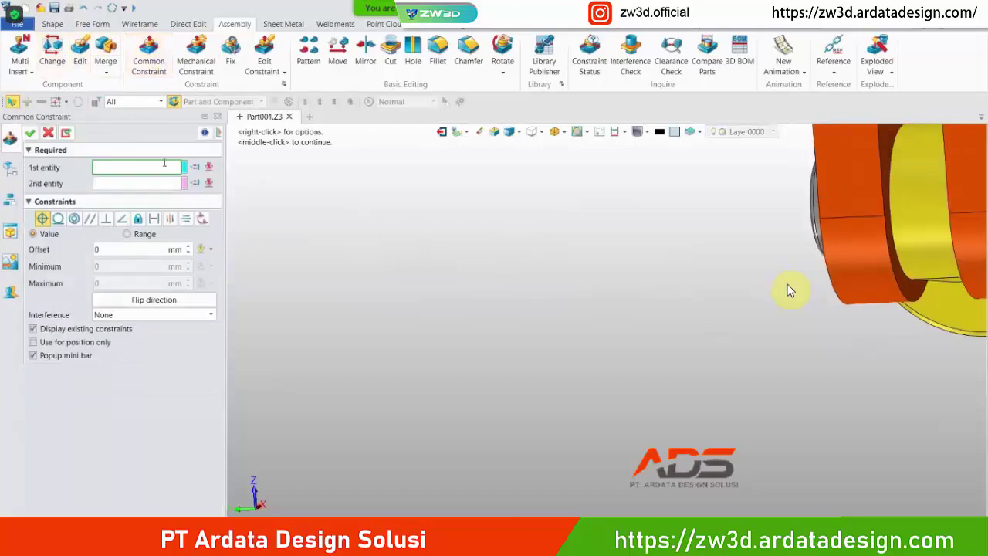
left_click(53, 135)
- Copy pin 1 with its constraints, placing the copy concentric in the hole of the base bracket that holds Link1
scroll(700, 234, "down", 4)
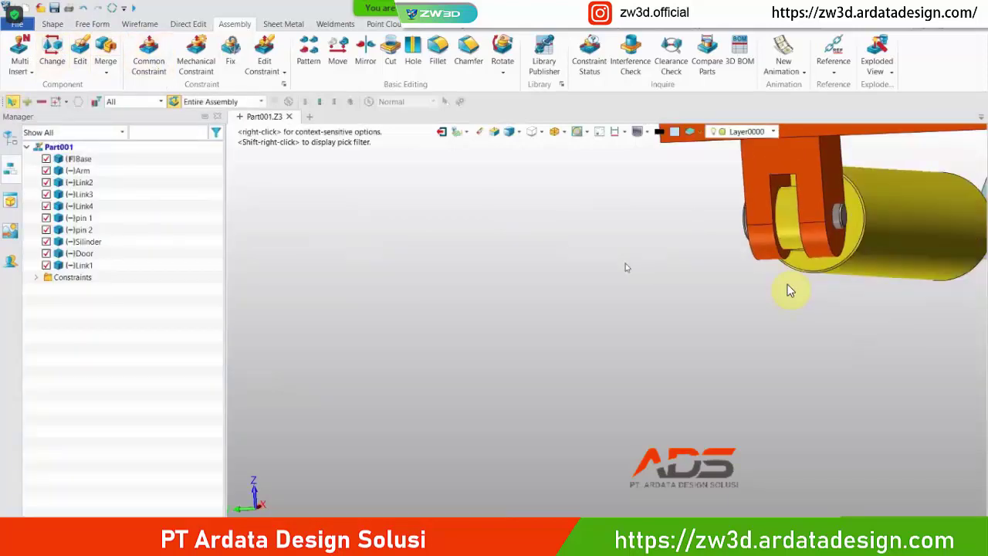
right_click_drag(626, 267, 497, 330)
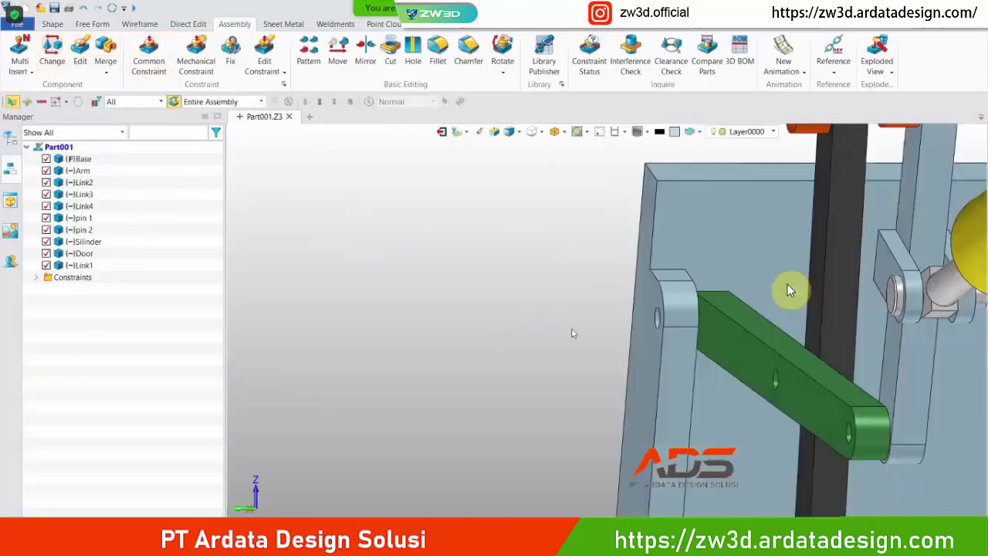
scroll(788, 291, "up", 5)
scroll(789, 290, "down", 6)
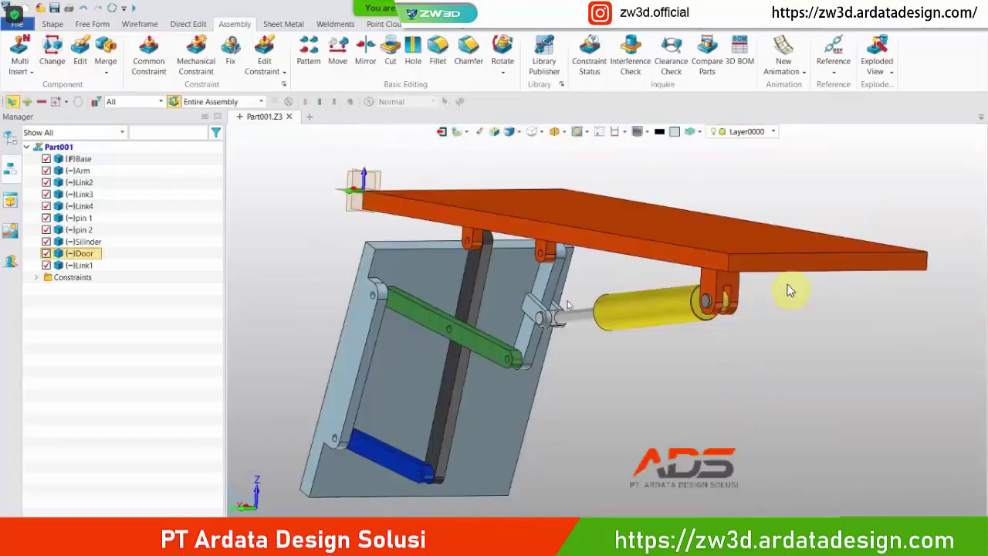
scroll(789, 290, "up", 5)
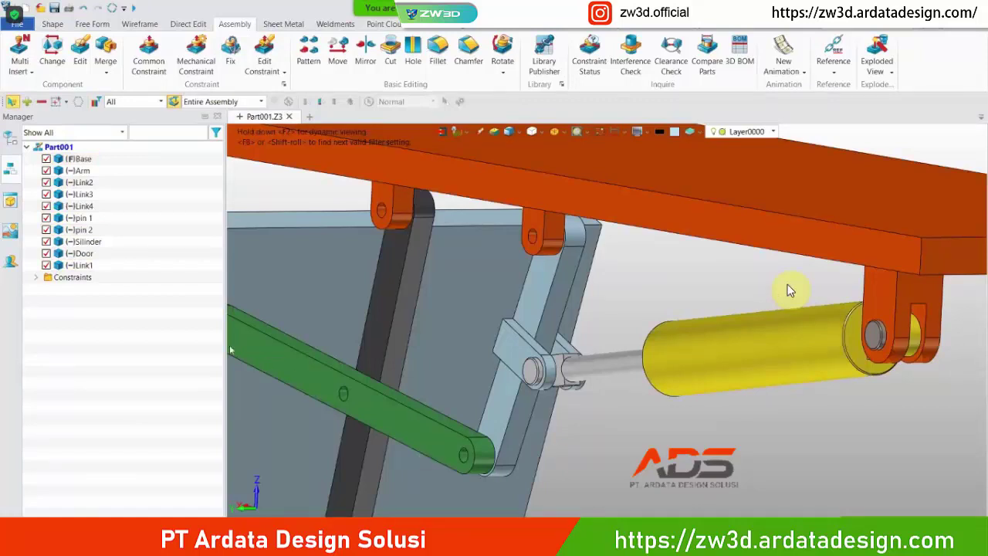
right_click(79, 222)
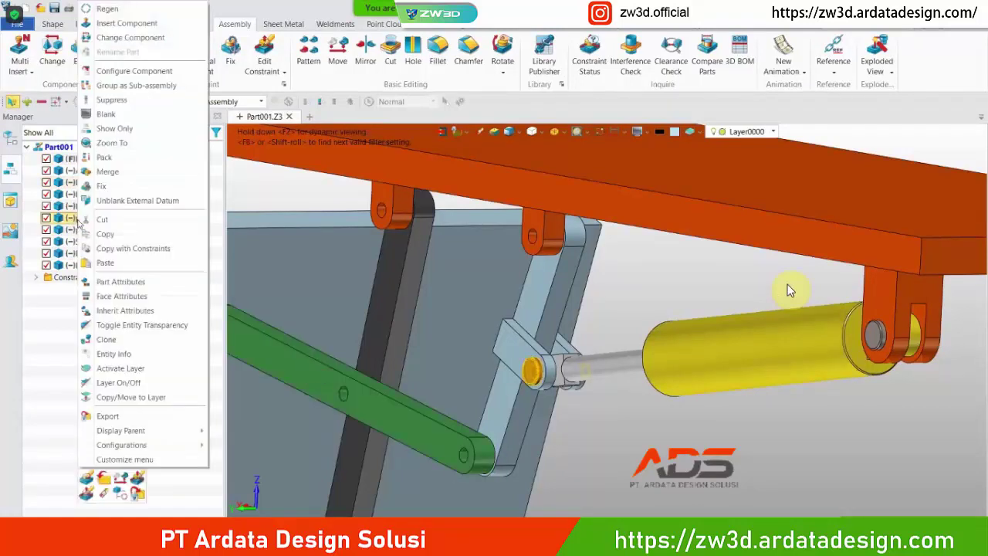
left_click(130, 249)
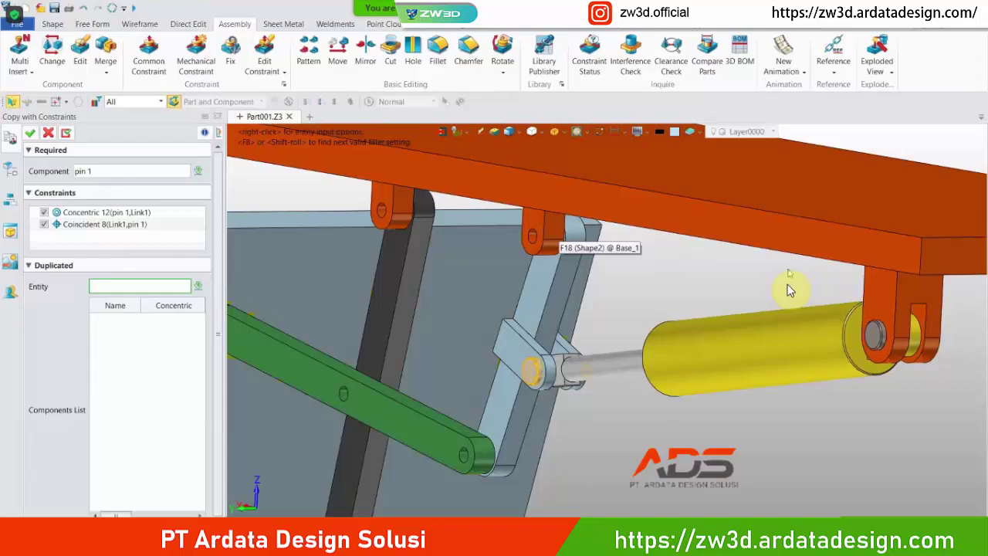
scroll(635, 275, "up", 1)
scroll(789, 290, "up", 2)
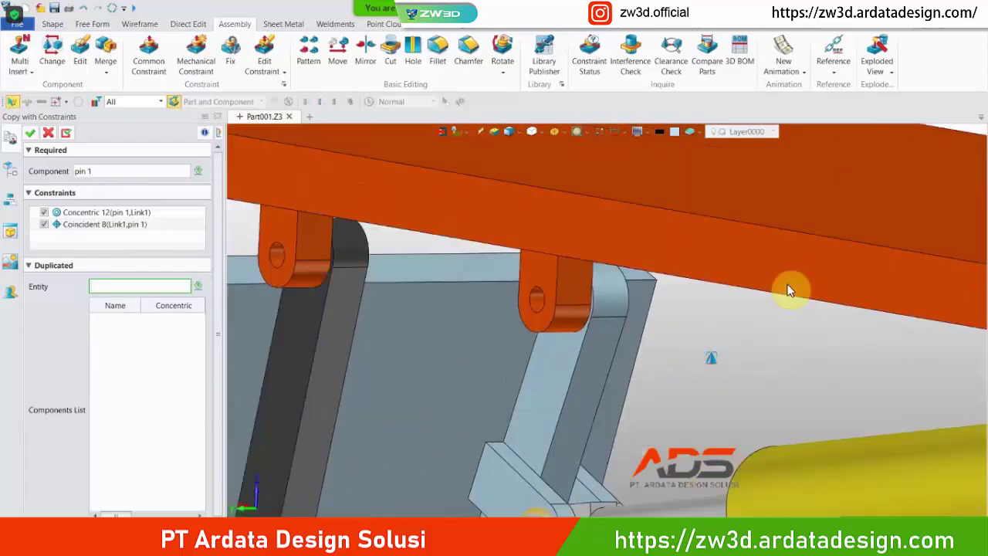
left_click(535, 301)
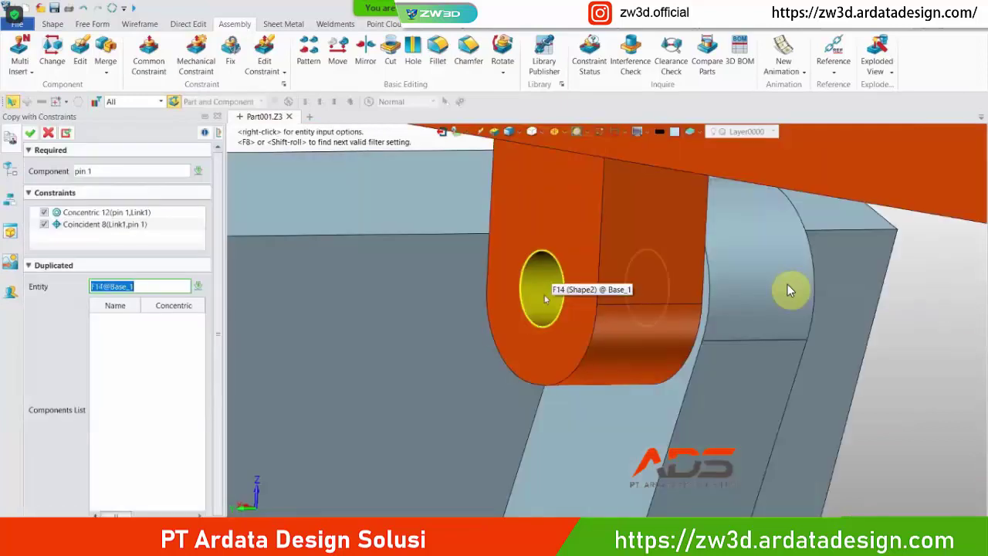
middle_click(542, 293)
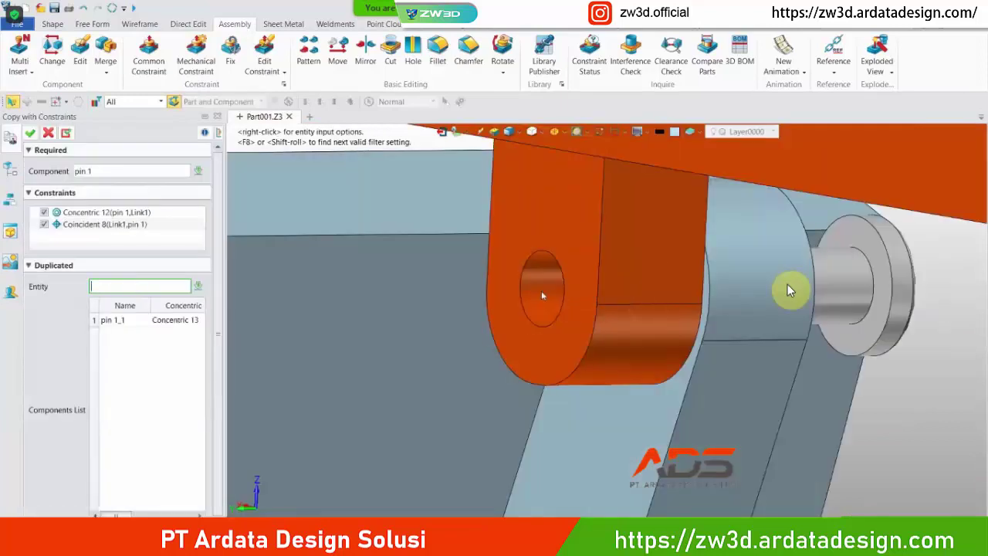
- Seat the copied pin's head on the outer side face of the base bracket at Link1 and finish the copy
left_click(571, 285)
left_click(863, 243)
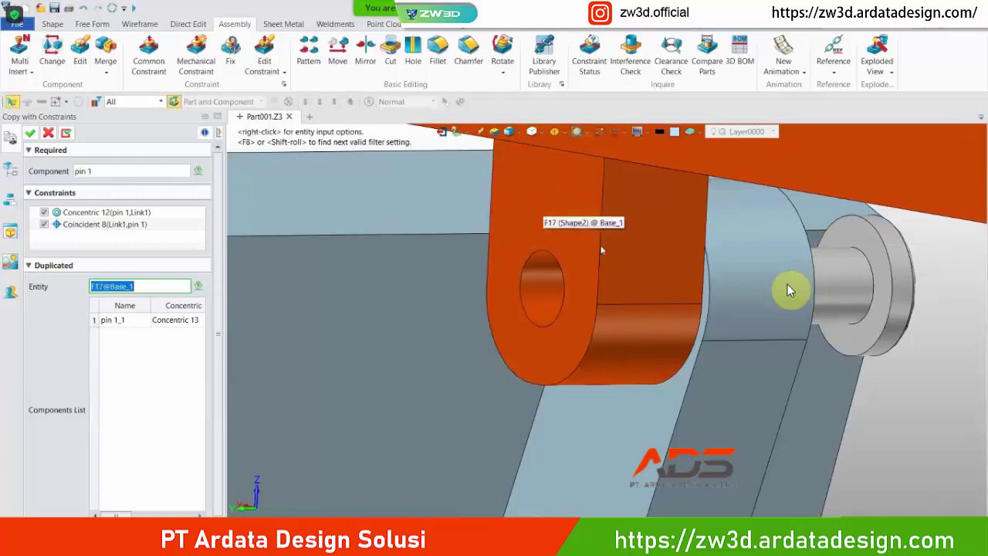
left_click(536, 199)
left_click(536, 194)
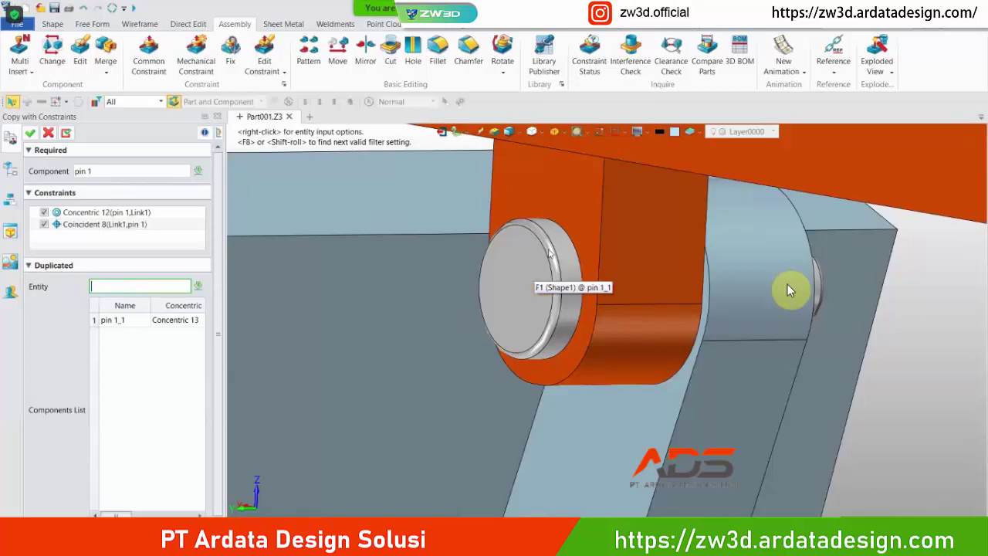
left_click(788, 291)
scroll(660, 324, "down", 6)
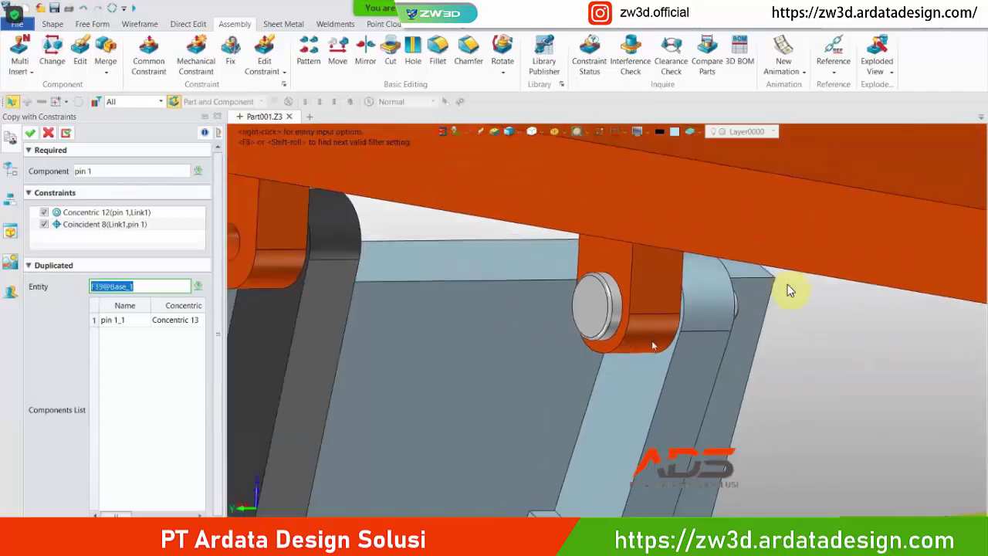
scroll(655, 366, "down", 2)
right_click_drag(654, 366, 627, 299)
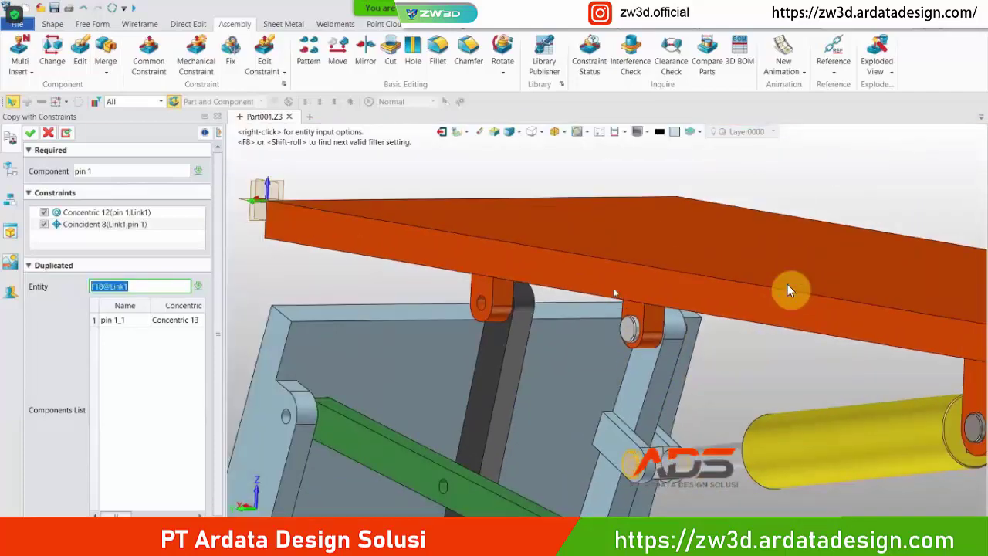
middle_click_drag(571, 407, 566, 331)
scroll(566, 331, "down", 1)
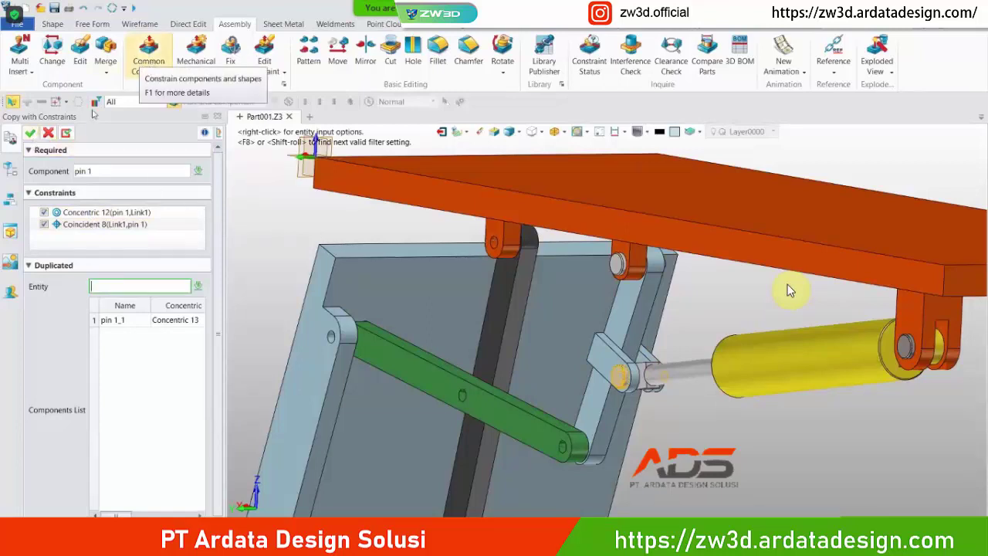
left_click(31, 134)
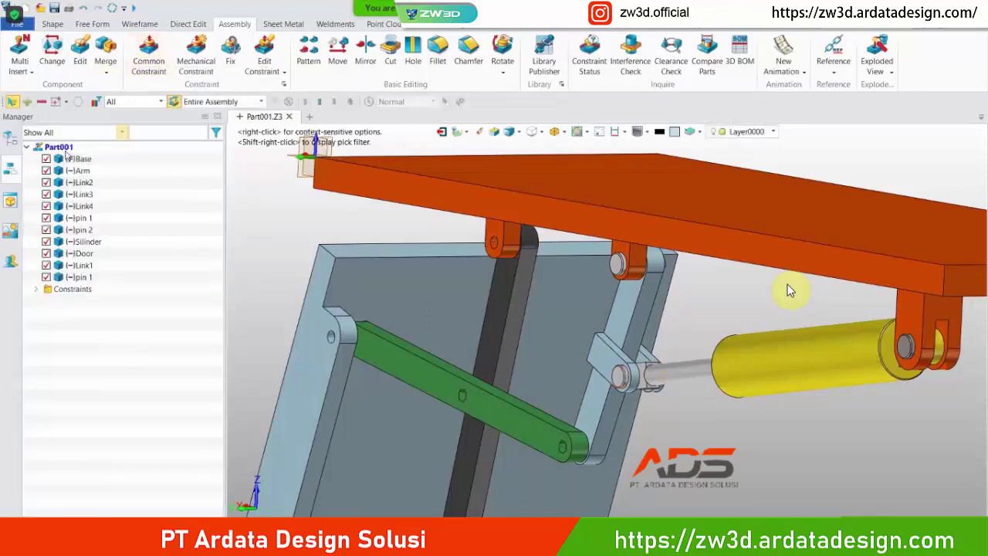
- Copy pin 1 with its constraints to the base bracket at Link3, using the bracket's hole and outer side face
right_click(81, 219)
left_click(141, 249)
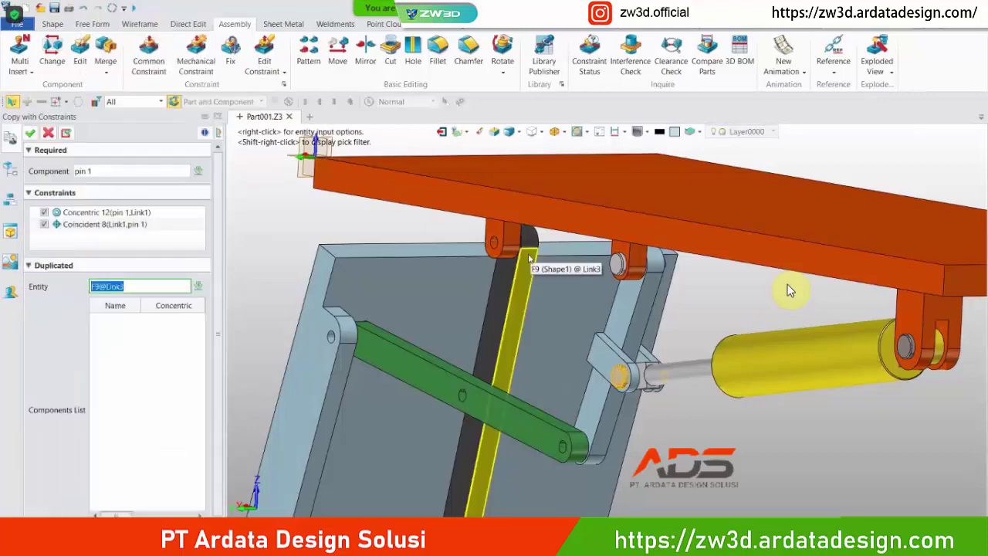
scroll(528, 261, "up", 3)
scroll(528, 267, "up", 2)
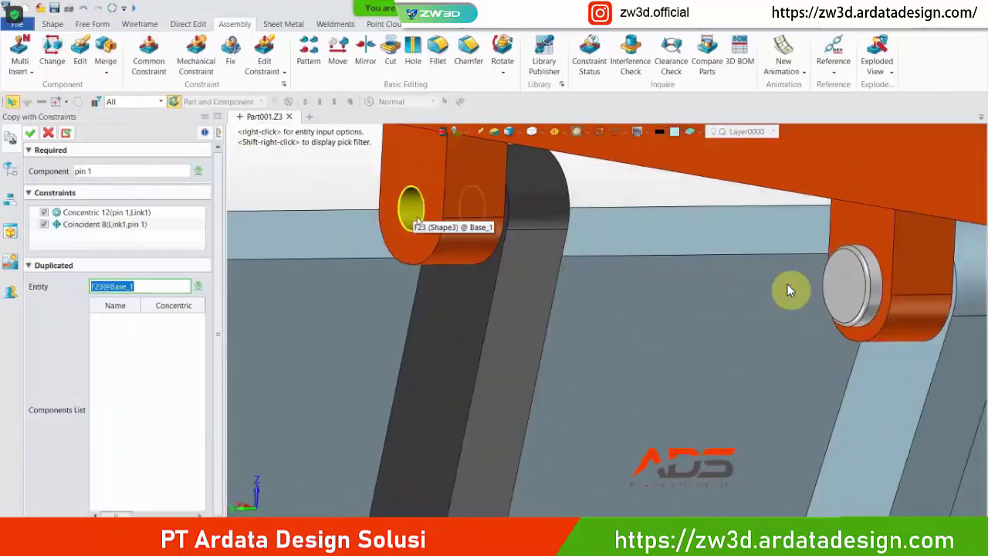
left_click(404, 213)
left_click(425, 161)
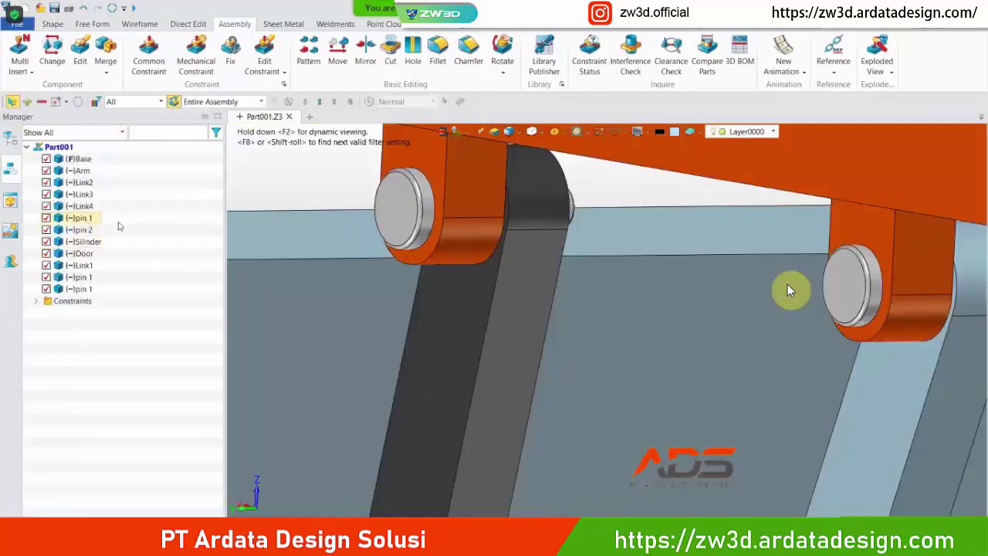
- Copy pin 1 with its constraints to the Link2 end hole at Link1, seating the head on Link2's outer side face
right_click(81, 218)
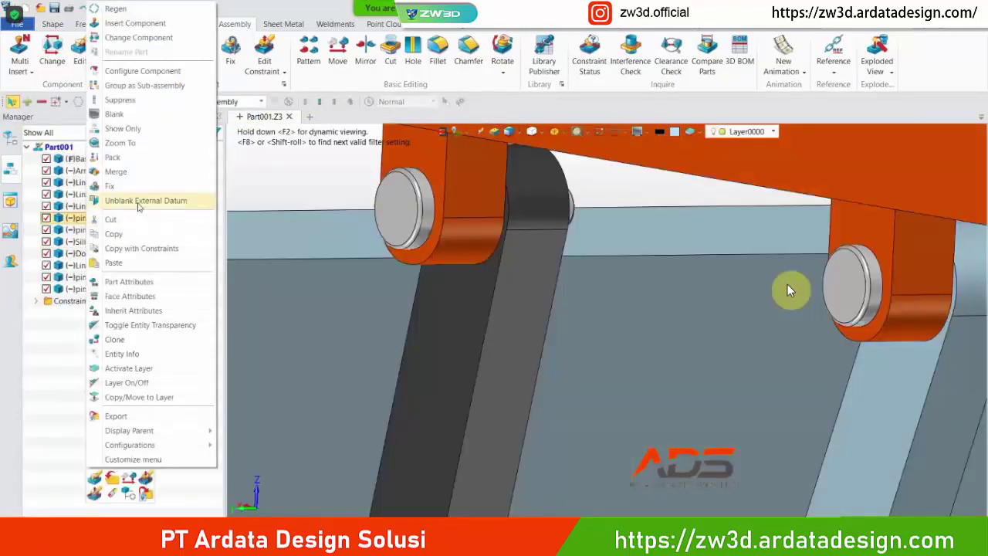
left_click(145, 249)
scroll(430, 315, "down", 5)
middle_click_drag(430, 324, 555, 183)
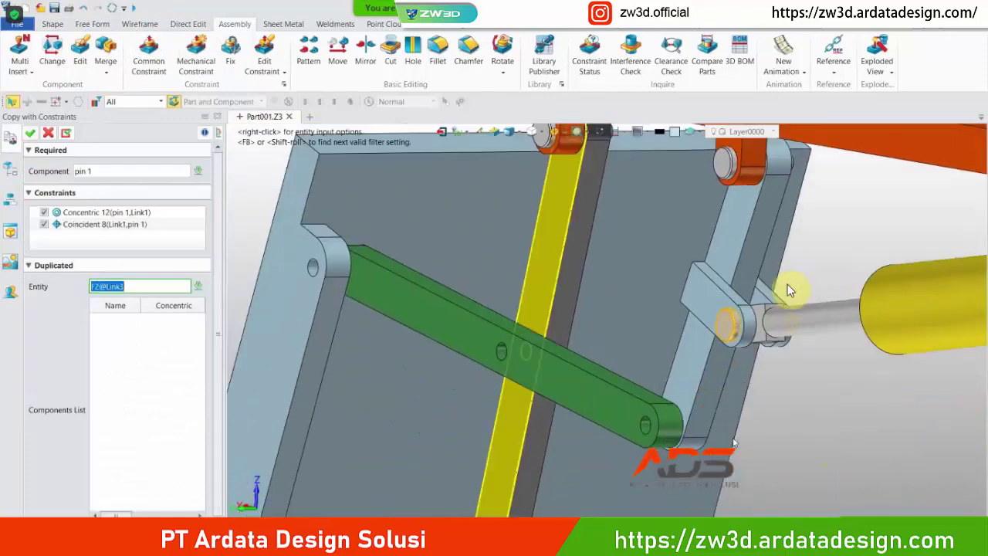
scroll(734, 444, "up", 3)
left_click(551, 406)
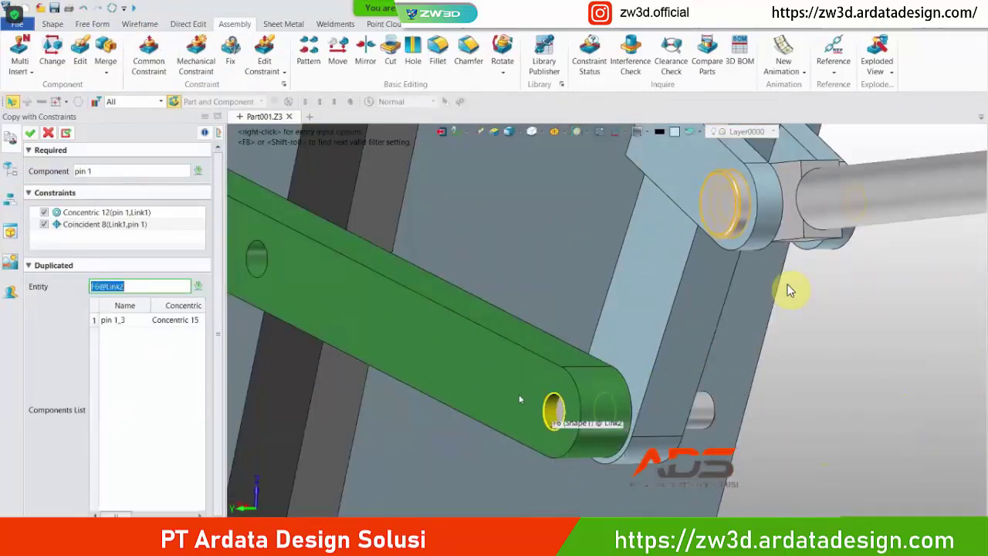
middle_click(789, 290)
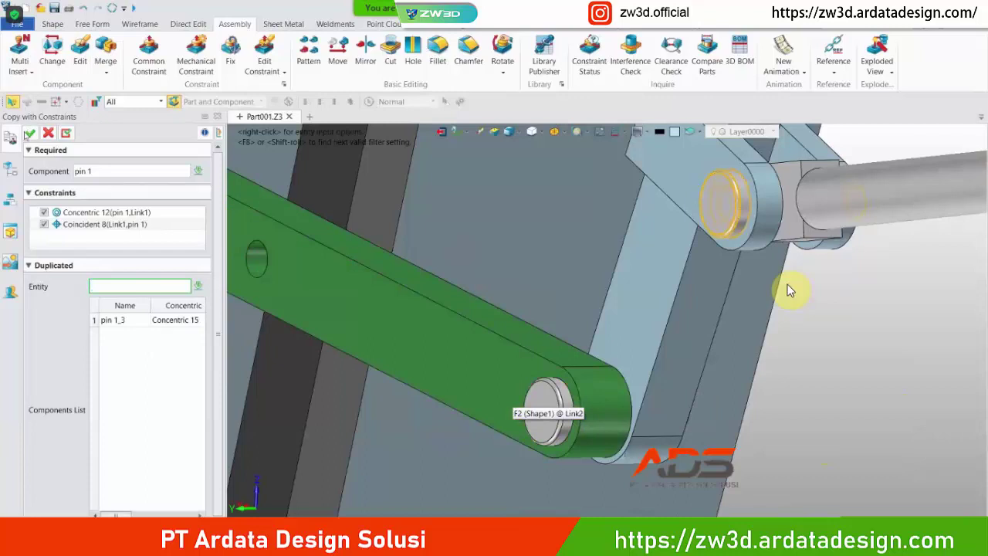
- Copy pin 1 with its constraints to the middle hole of Link2, seating the head on Link2's outer side face
right_click(116, 219)
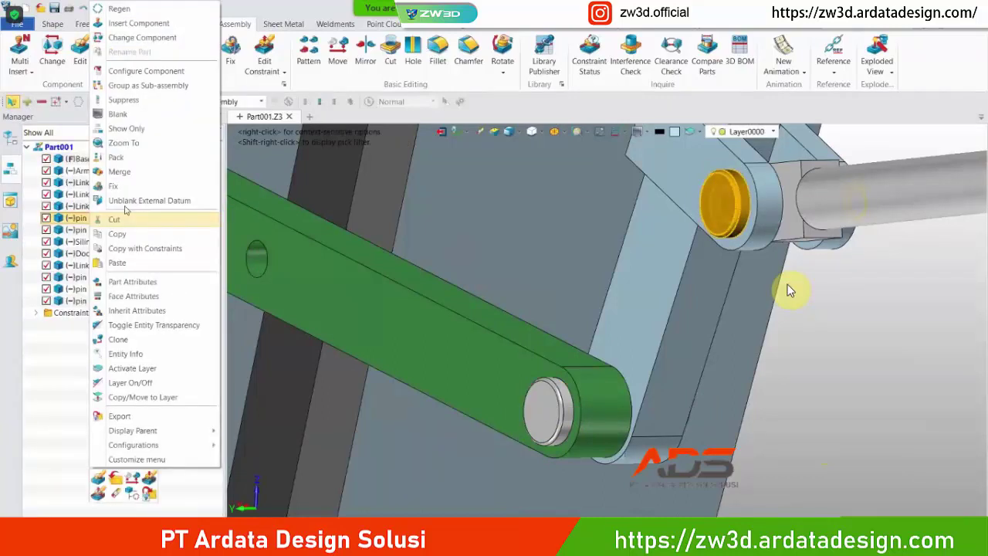
left_click(99, 249)
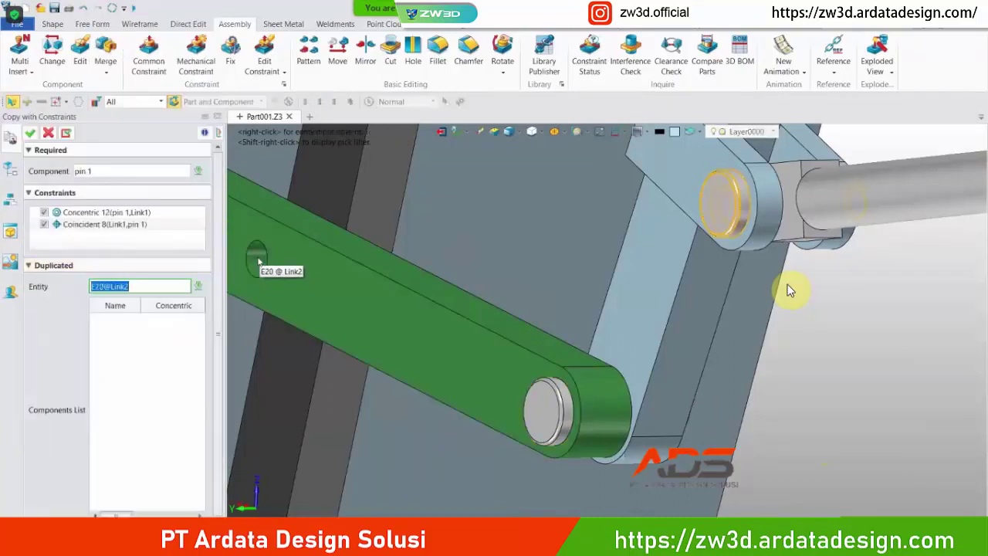
left_click(258, 261)
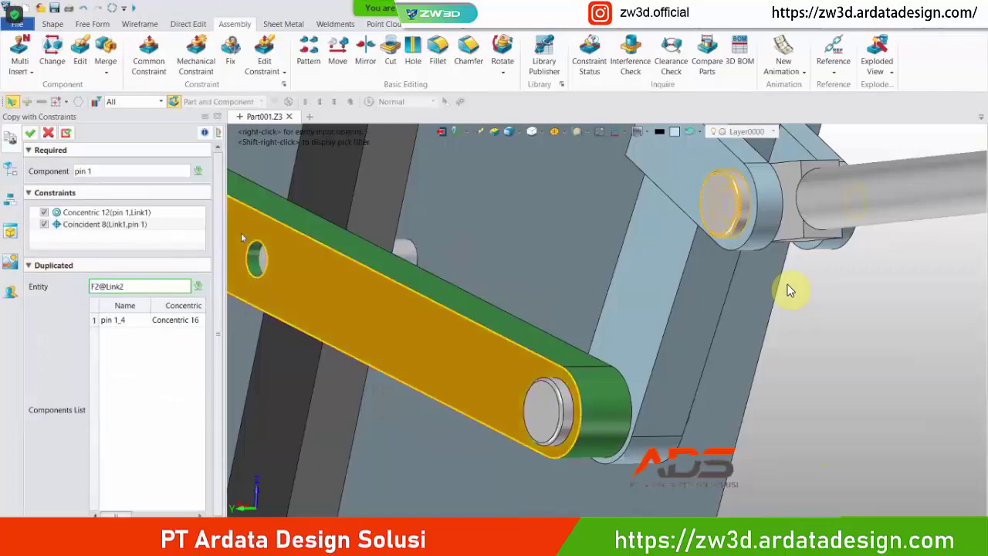
left_click(31, 134)
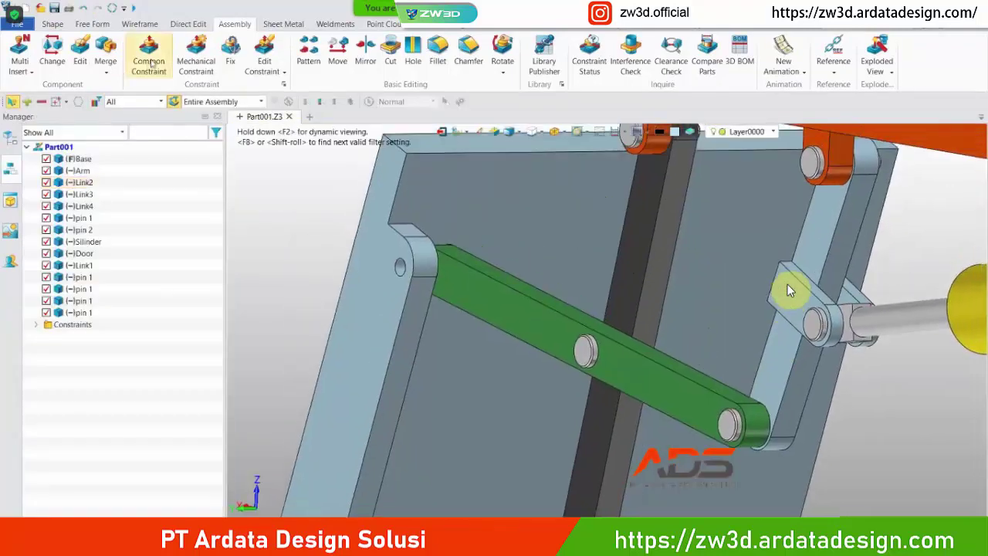
- Copy pin 1 with its constraints to the door's upper bracket hole, seating the head on the door's outer side face
right_click(78, 218)
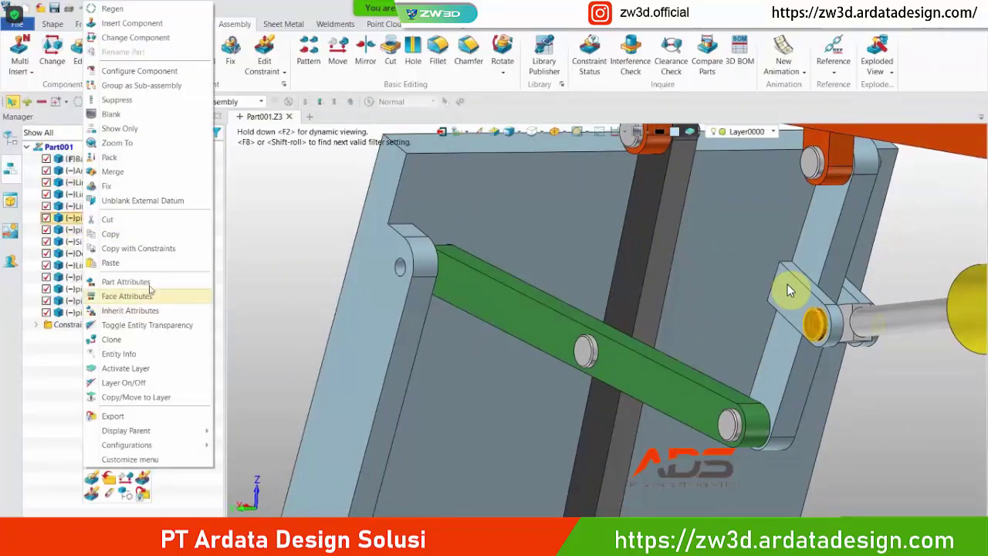
left_click(139, 248)
left_click(430, 261)
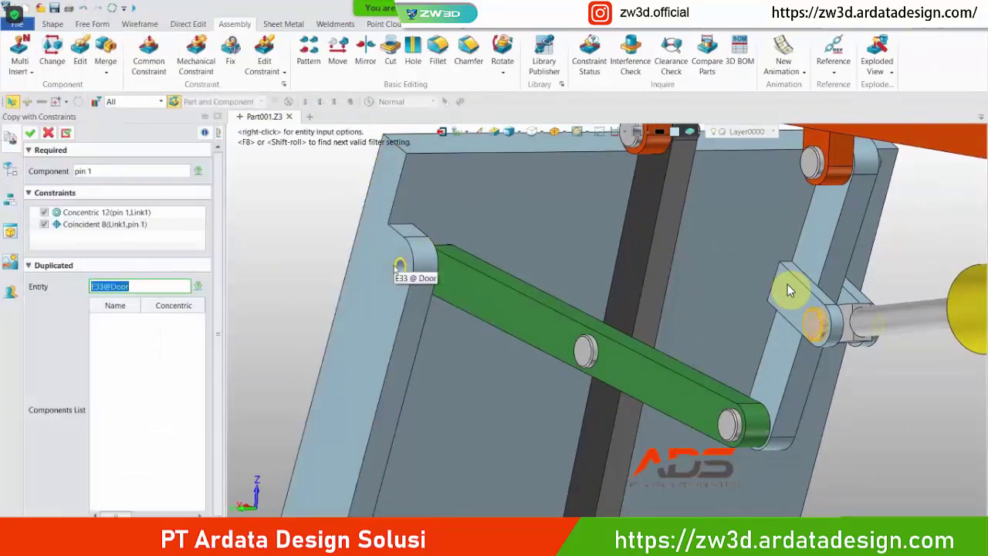
scroll(409, 272, "up", 3)
left_click(417, 274)
left_click(359, 236)
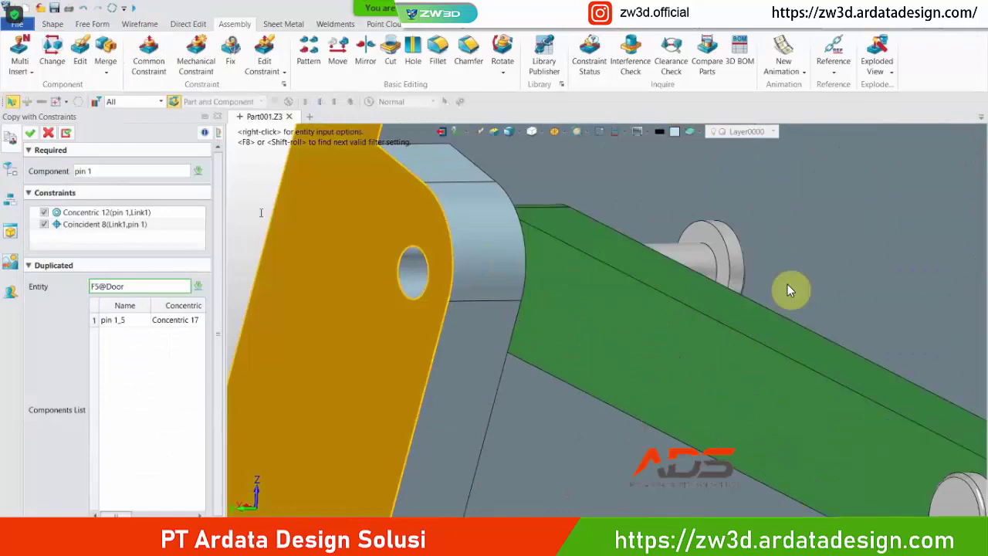
left_click(30, 134)
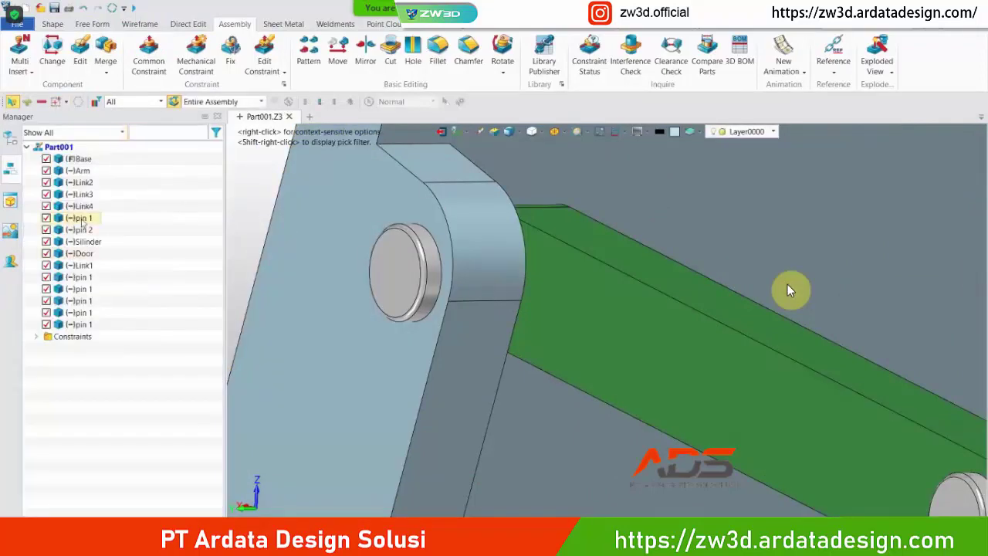
- Copy pin 1 with its constraints to the Link4 end hole at Link3, seating the head on Link4's outer side face
right_click(83, 222)
left_click(116, 249)
scroll(400, 303, "down", 1)
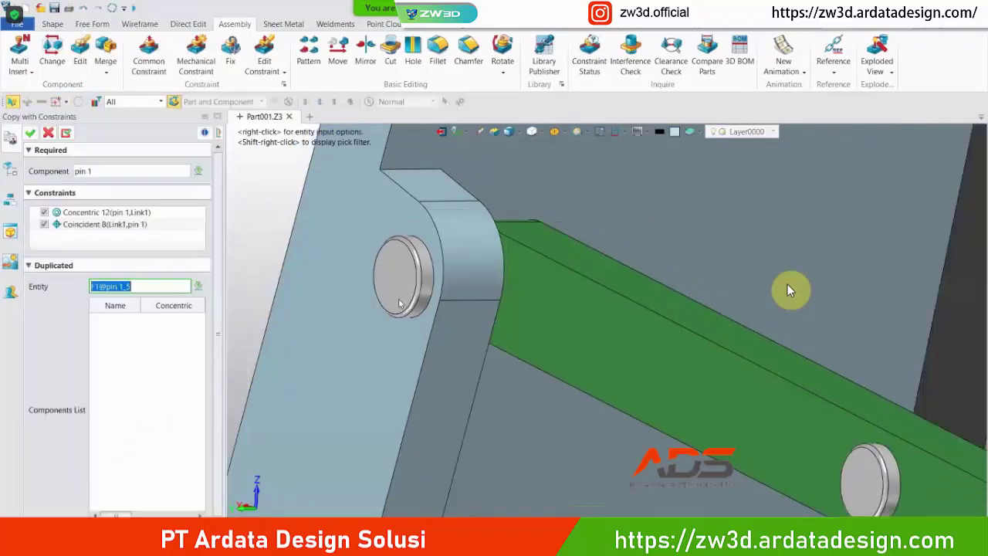
scroll(400, 304, "down", 3)
middle_click_drag(400, 303, 461, 165)
scroll(478, 214, "down", 3)
middle_click_drag(457, 216, 413, 181)
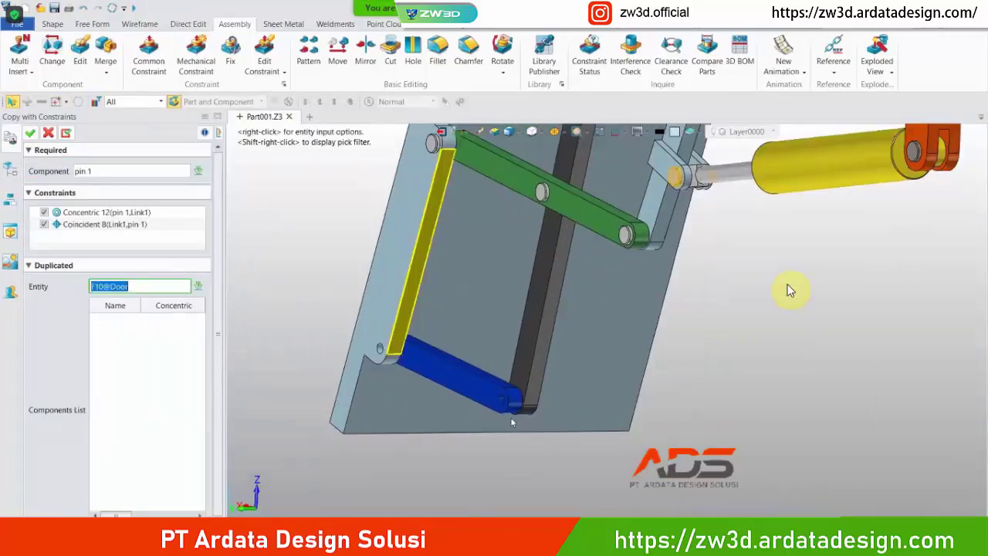
scroll(510, 421, "up", 4)
left_click(459, 359)
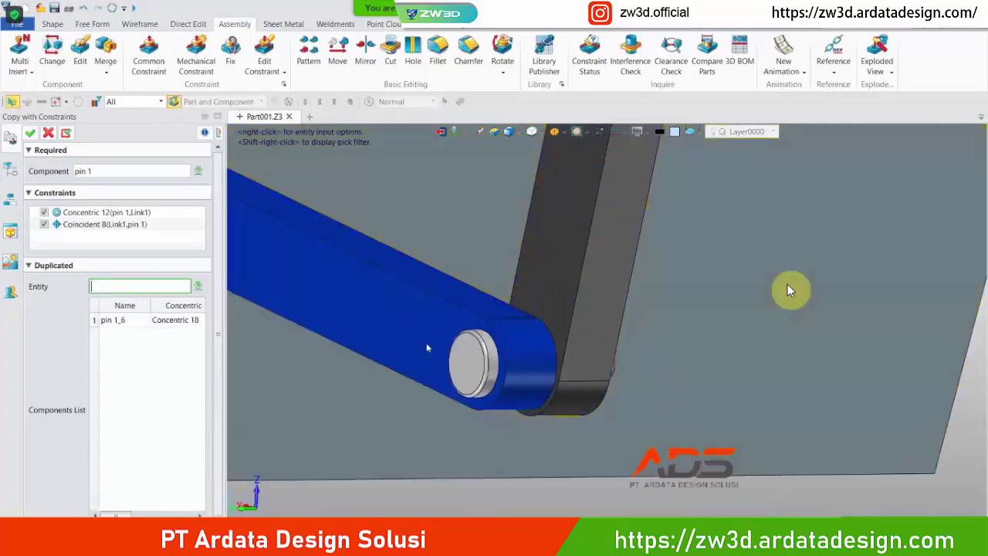
left_click(29, 133)
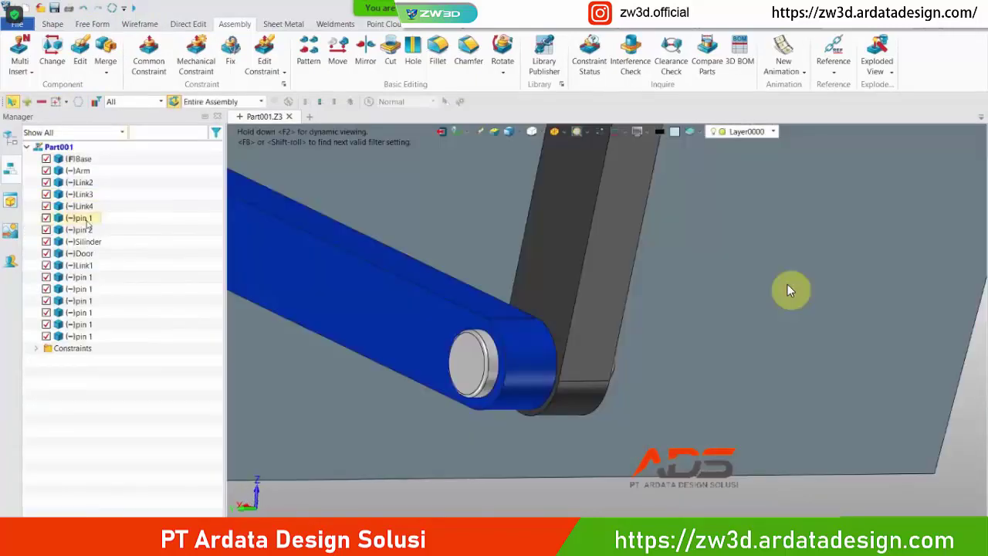
- Copy pin 1 with its constraints to the door's lower bracket hole, seating the head on the door's outer side face
right_click(87, 219)
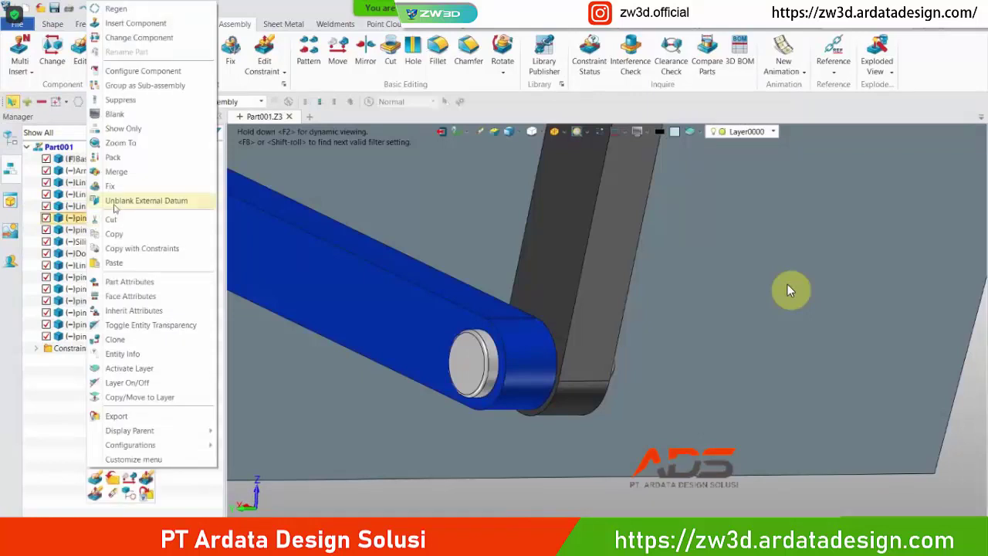
left_click(147, 249)
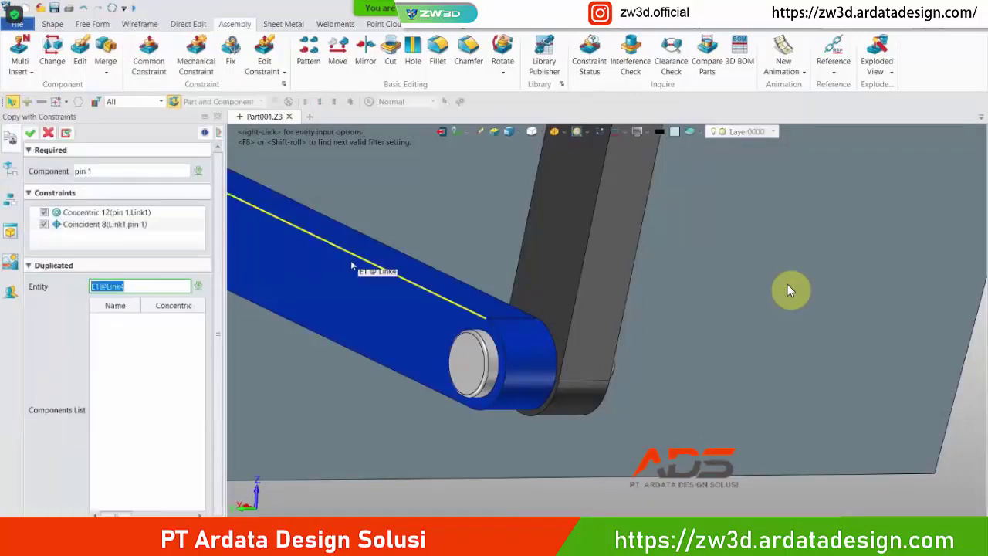
scroll(523, 338, "down", 4)
scroll(266, 258, "up", 4)
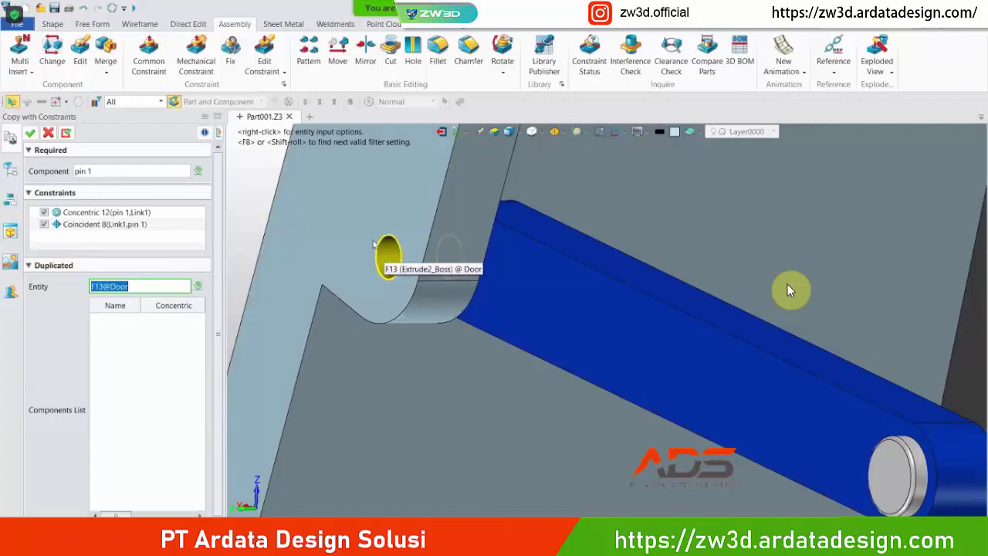
left_click(385, 257)
left_click(30, 133)
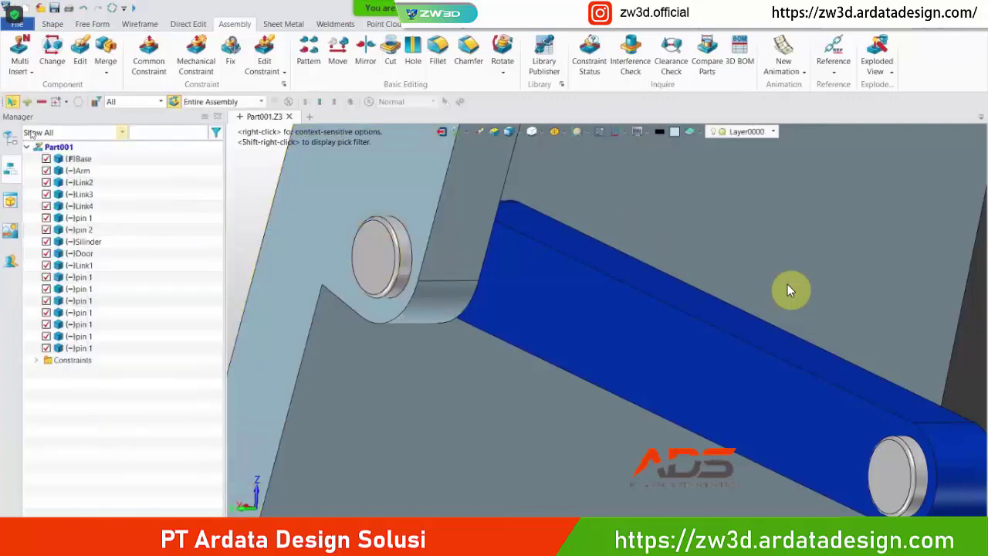
- Make the yellow cylinder body transparent so that the piston inside can be seen
scroll(789, 290, "down", 5)
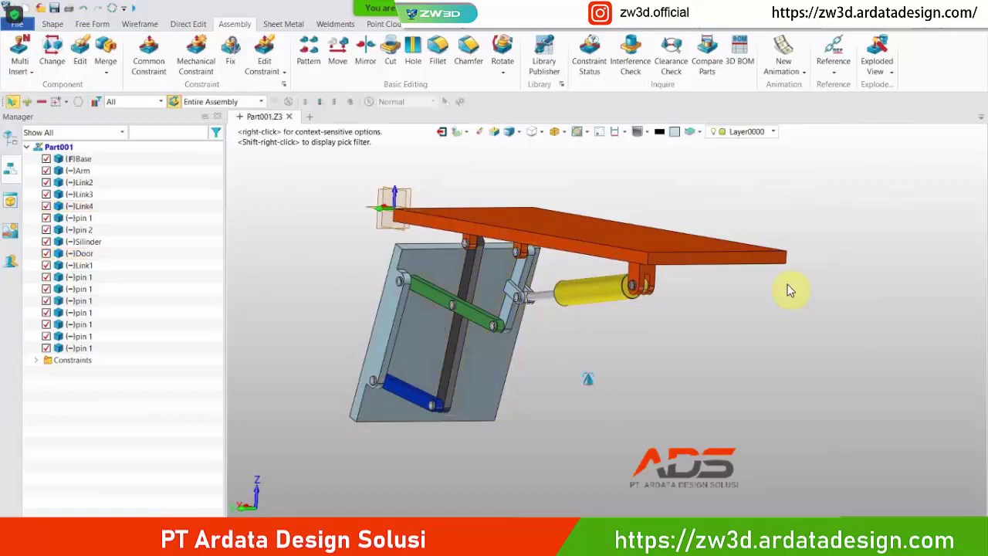
right_click_drag(589, 377, 717, 292)
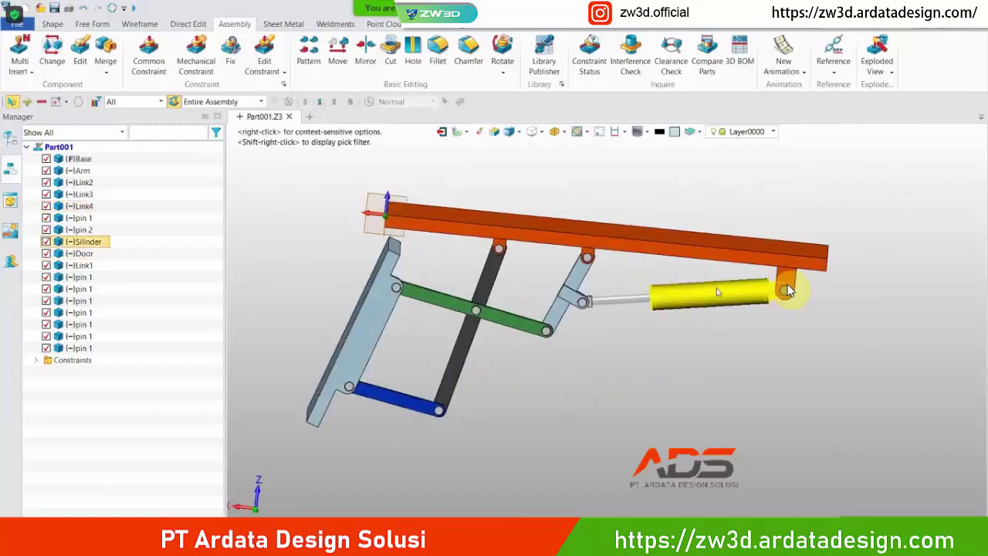
right_click(789, 290)
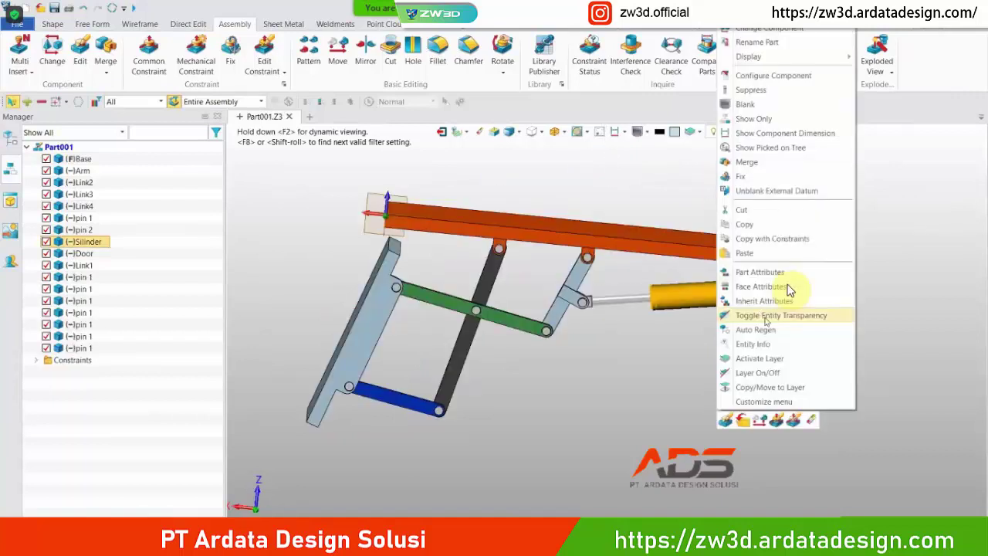
left_click(766, 316)
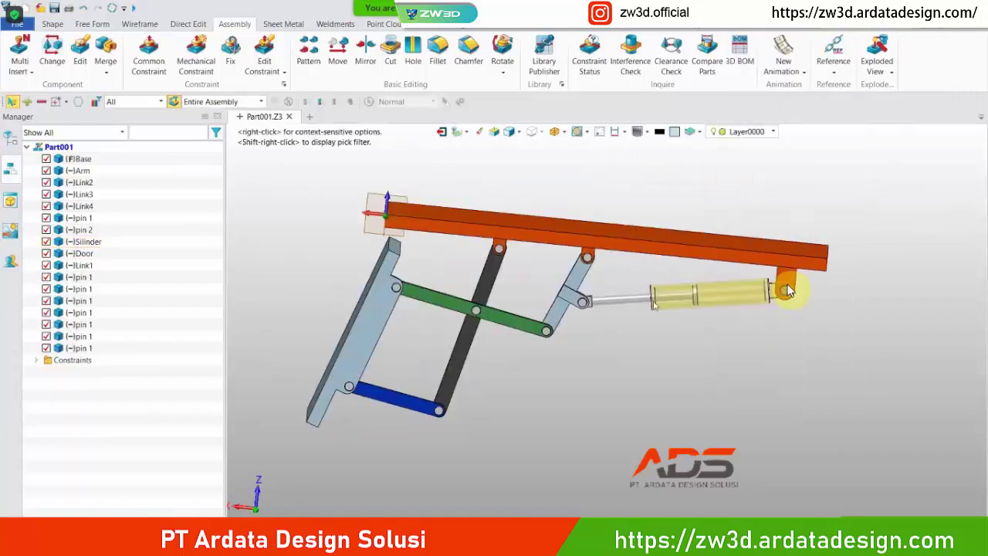
- Extend the cylinder arm to swing the door up towards the base, and examine the mechanism from several sides
scroll(659, 328, "up", 2)
left_click_drag(513, 268, 419, 245)
scroll(489, 367, "down", 6)
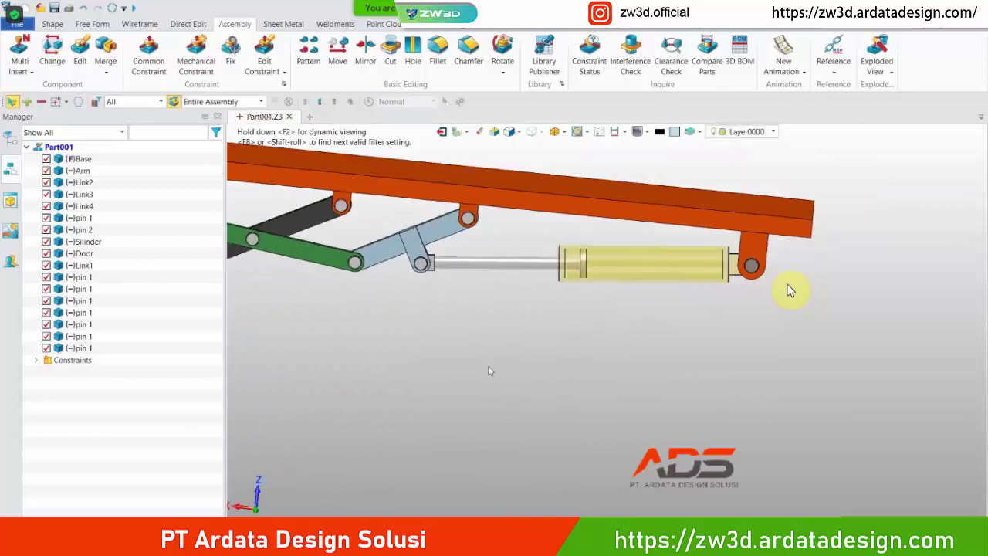
right_click_drag(562, 246, 300, 262)
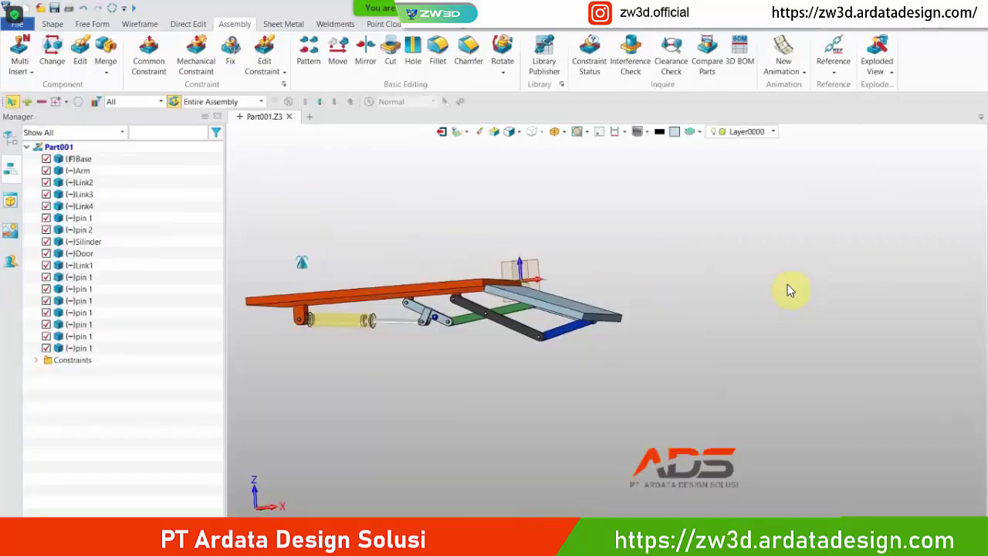
right_click_drag(300, 263, 300, 268)
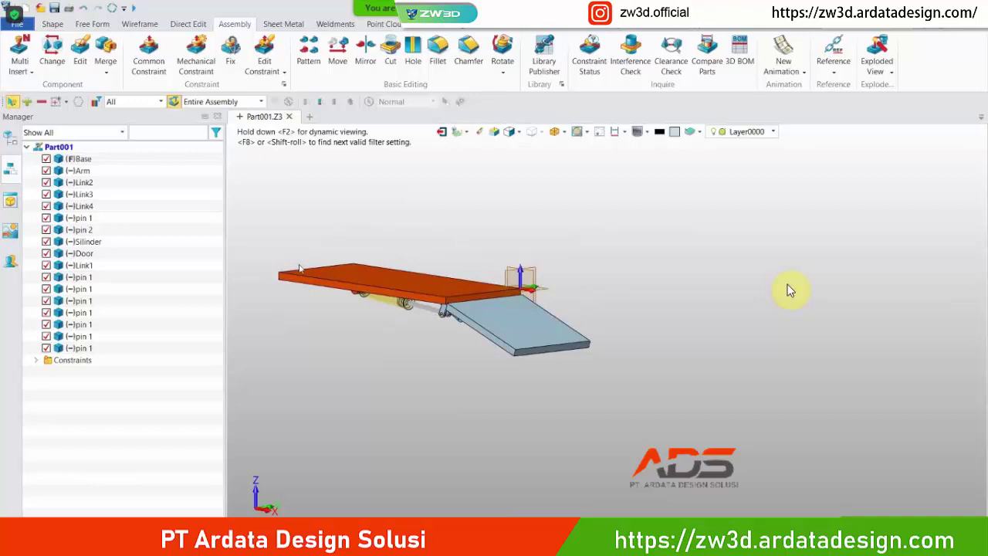
middle_click_drag(357, 252, 445, 255)
right_click_drag(536, 241, 594, 247)
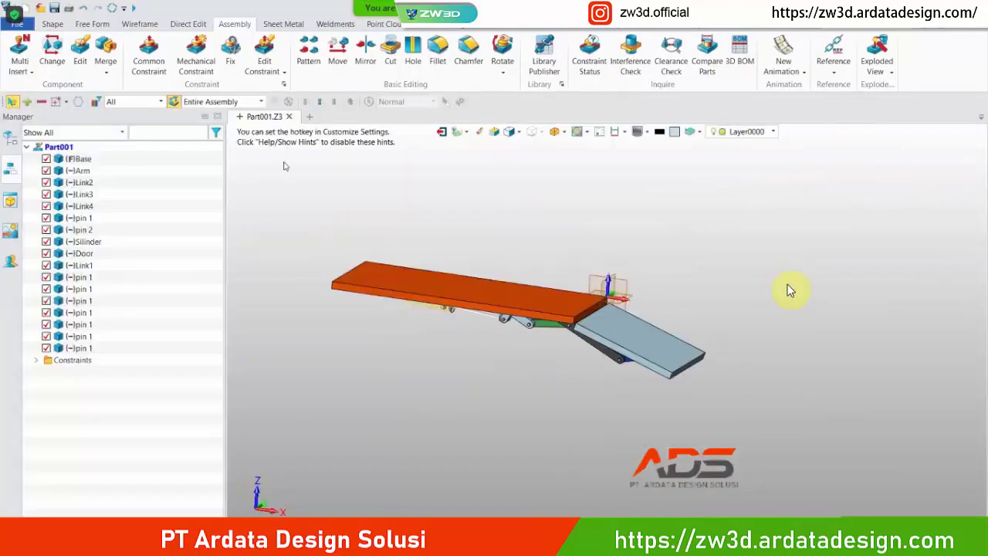
- Add a parallel constraint between the door's outer face and the base's top face
left_click(149, 62)
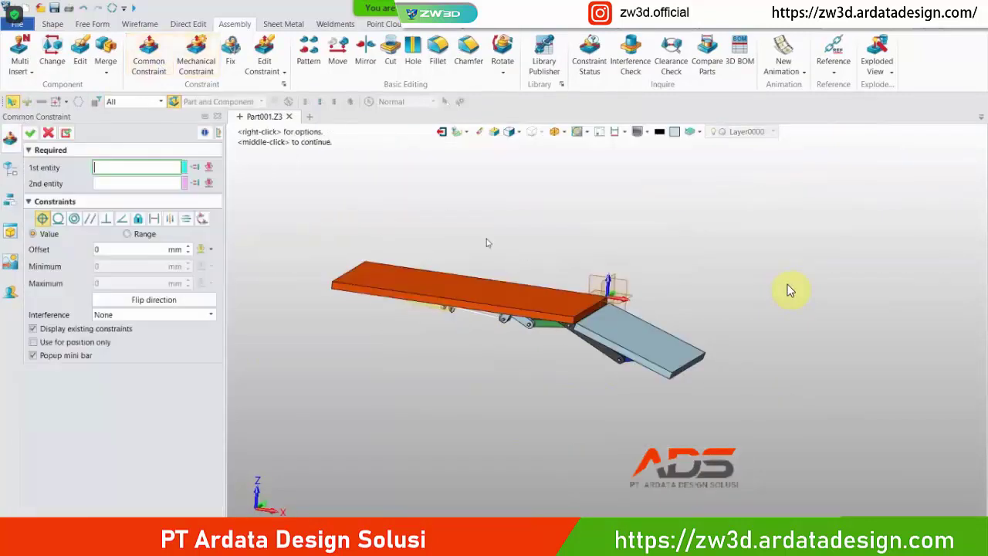
left_click(638, 338)
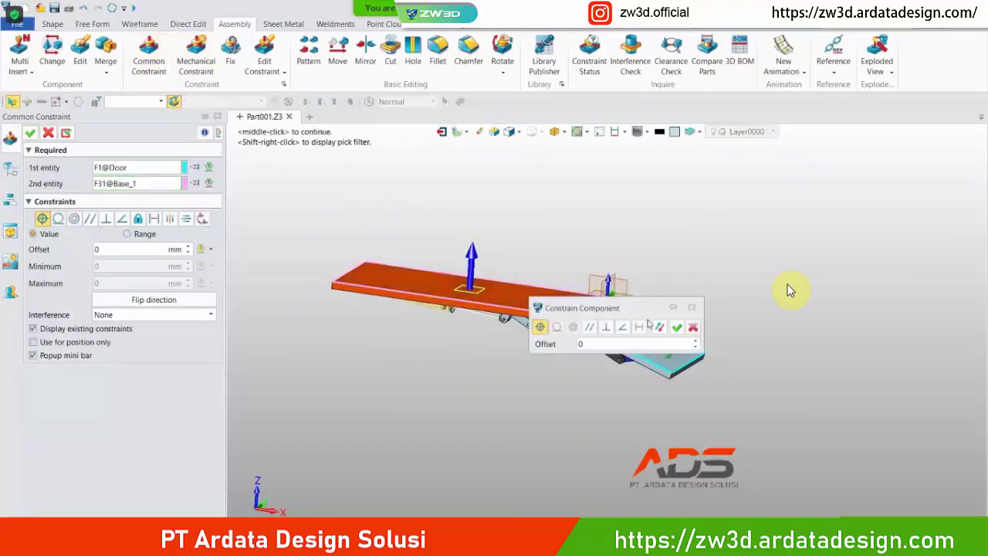
left_click(590, 326)
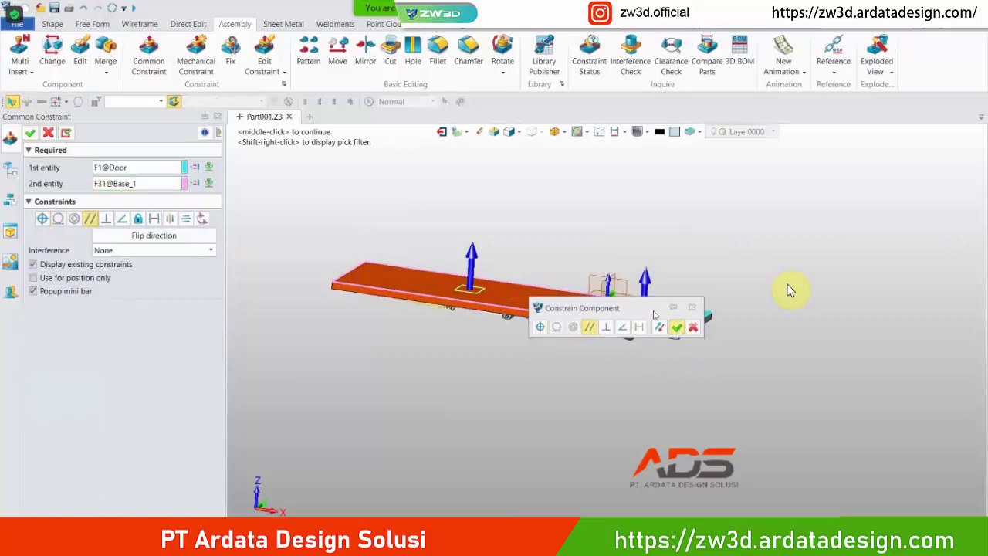
left_click(677, 326)
left_click(30, 133)
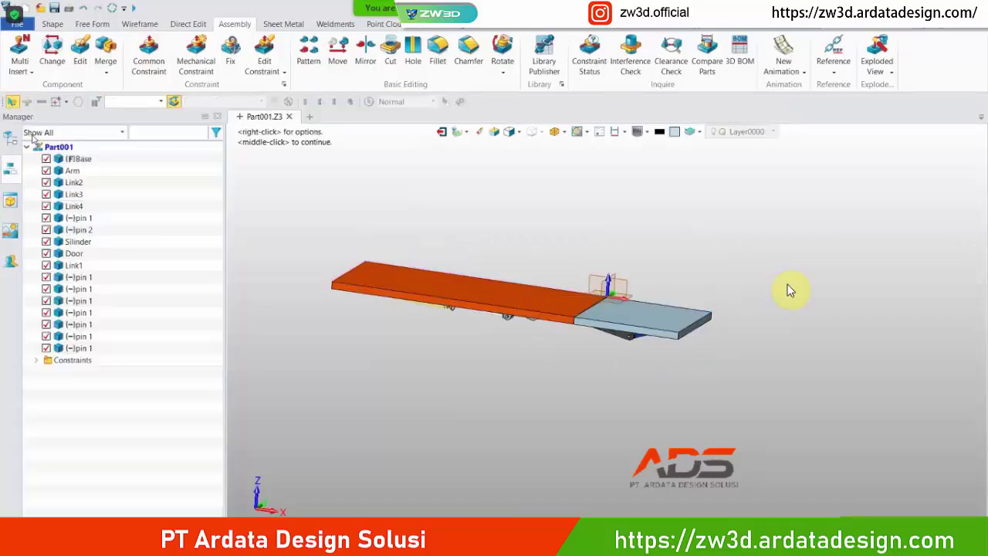
- Expand the assembly's constraints list and review its entries along with the closed door mechanism
double_click(70, 360)
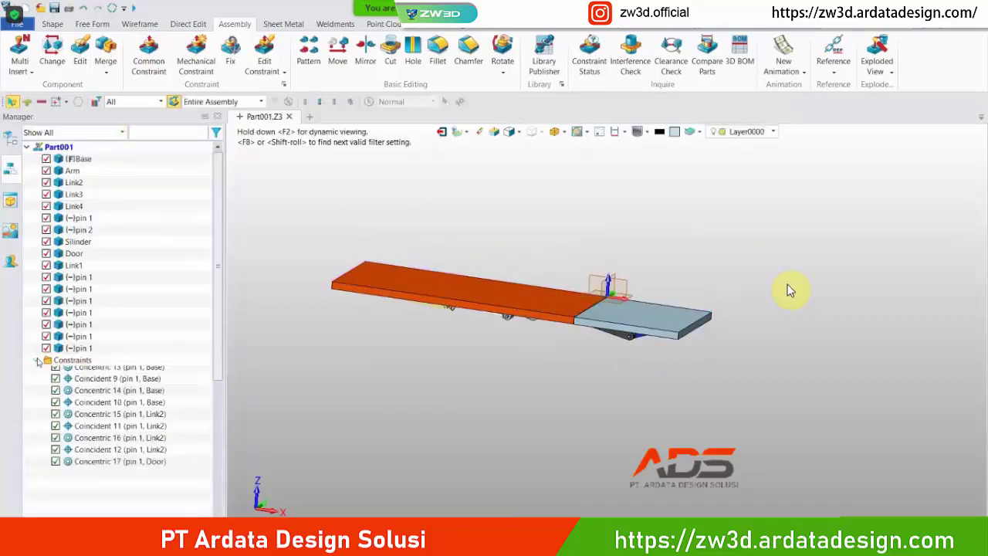
scroll(74, 376, "down", 3)
scroll(75, 378, "down", 5)
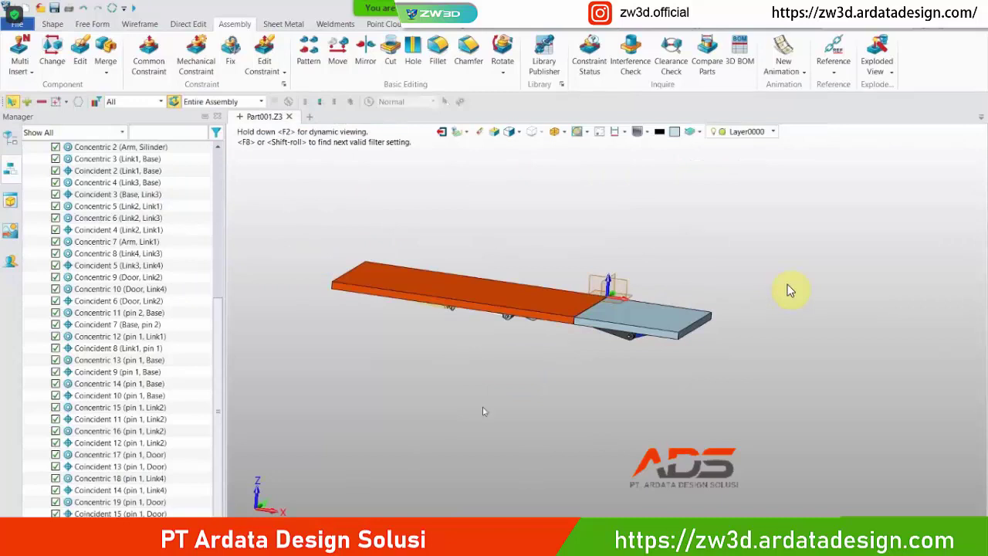
middle_click_drag(471, 414, 395, 402)
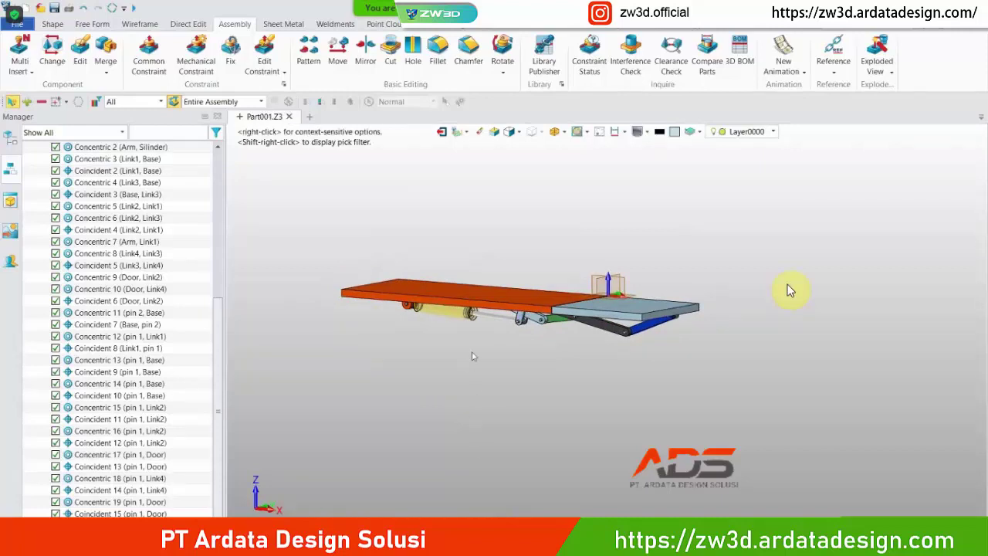
- Create a new animation of the assembly named "Animation Assy" with a time of 0:10
scroll(543, 299, "down", 2)
scroll(465, 283, "up", 3)
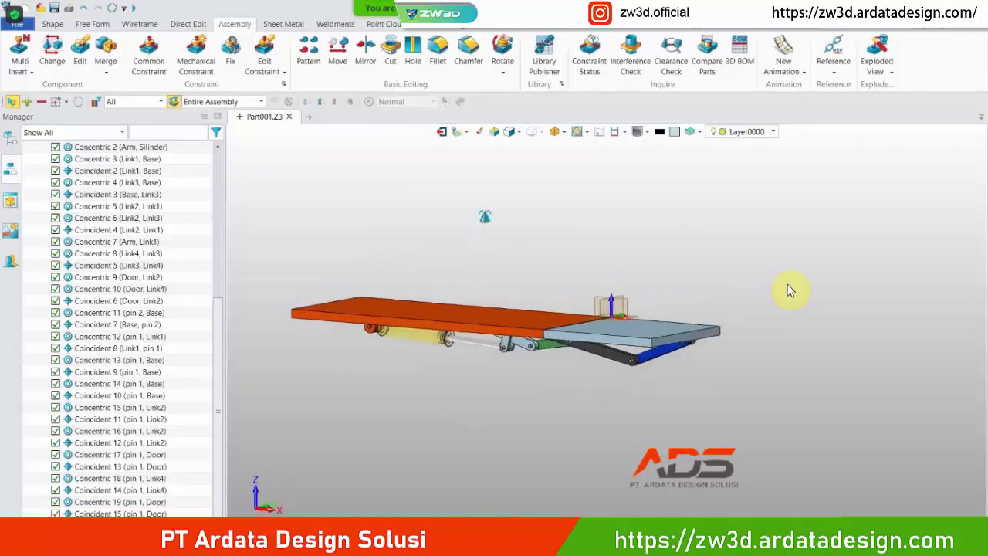
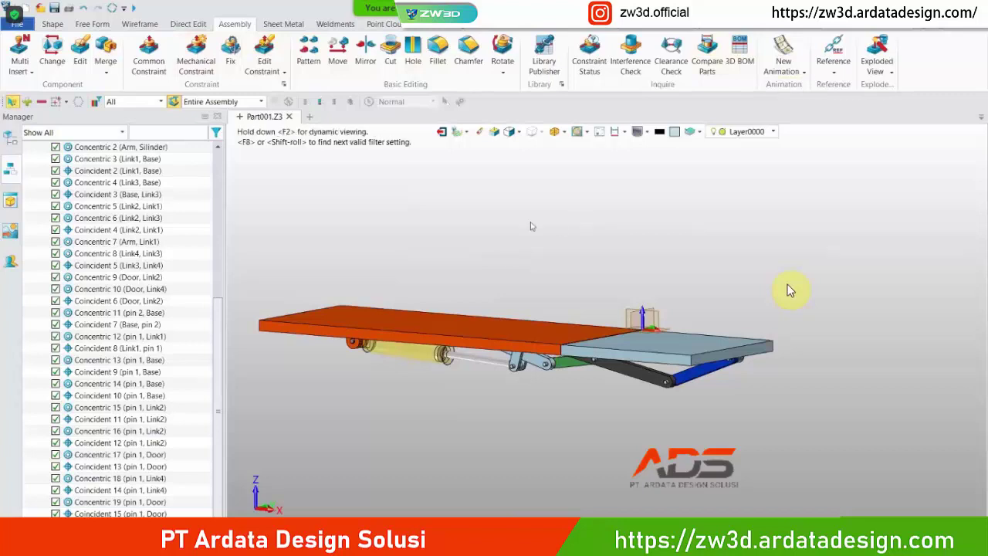
middle_click_drag(533, 226, 597, 205)
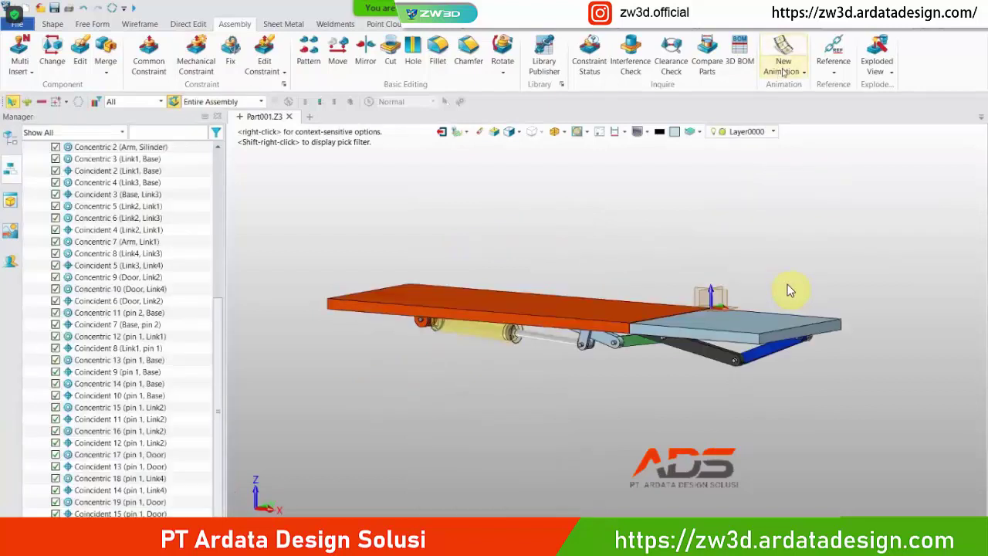
left_click(784, 71)
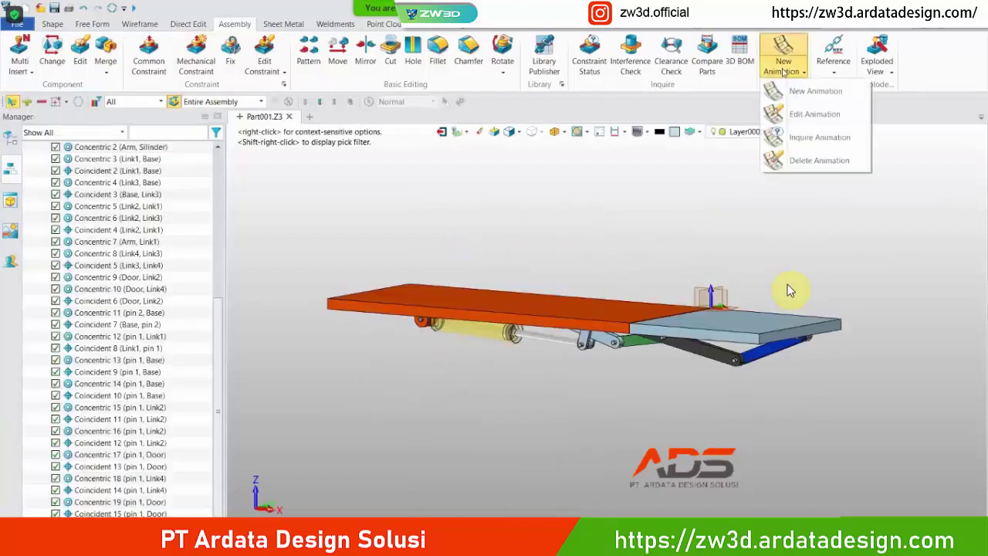
left_click(788, 91)
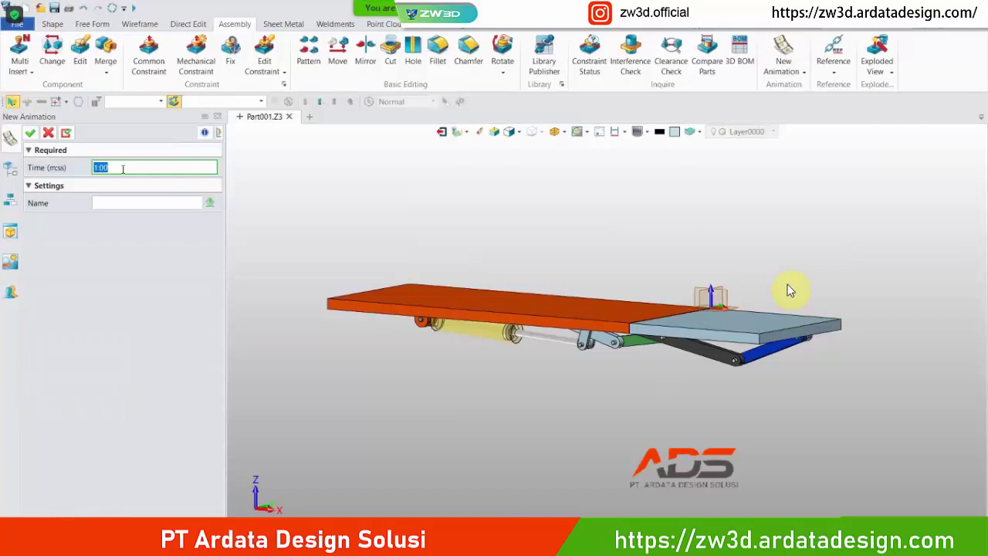
type("10")
left_click(126, 206)
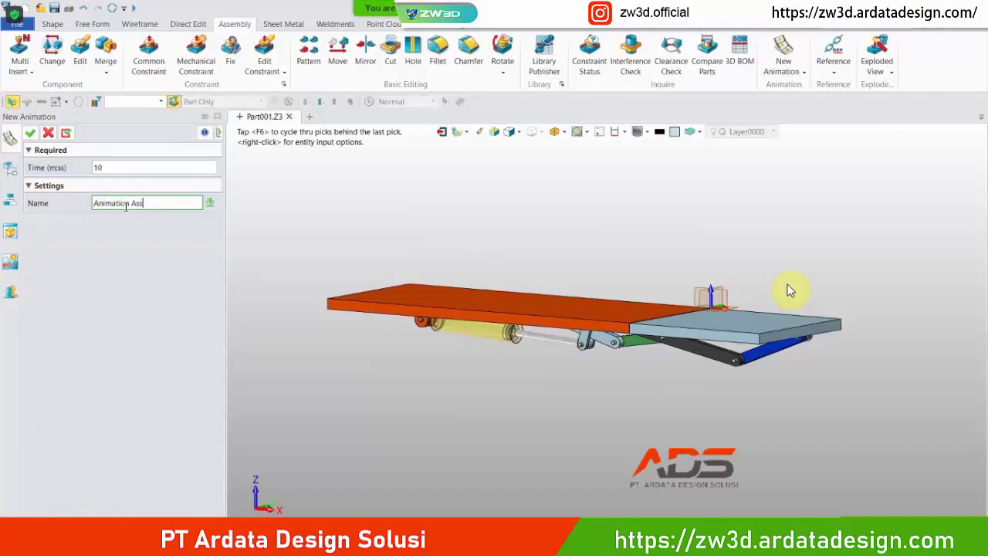
left_click(29, 134)
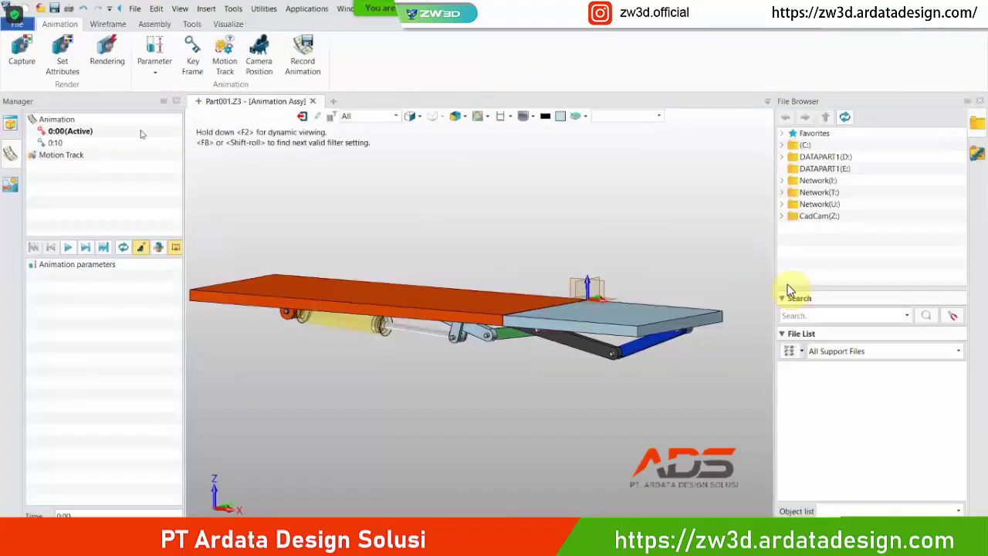
middle_click_drag(402, 212, 424, 222)
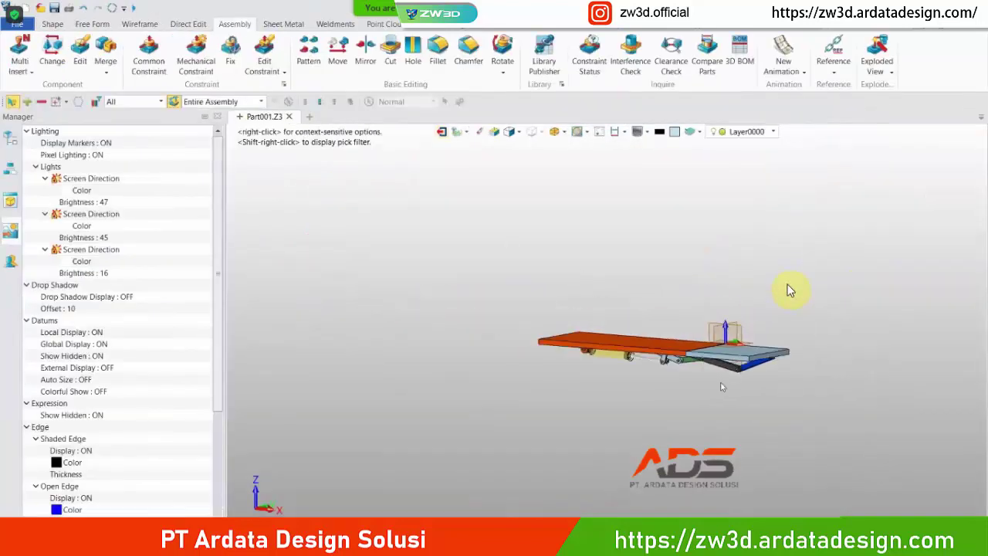
- Show the assembly's component and constraint tree again and look over its constraints and the linkage under the base
scroll(722, 387, "up", 4)
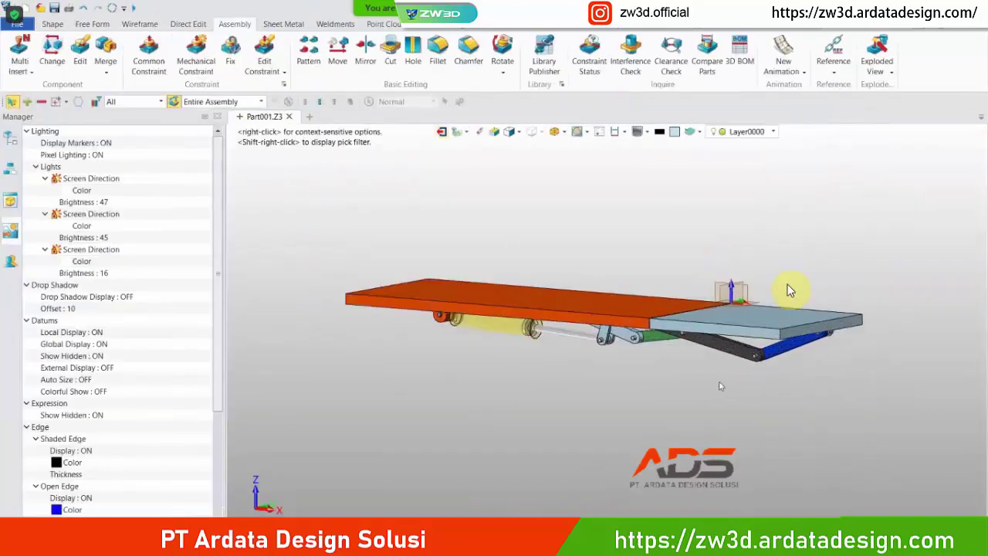
left_click(14, 133)
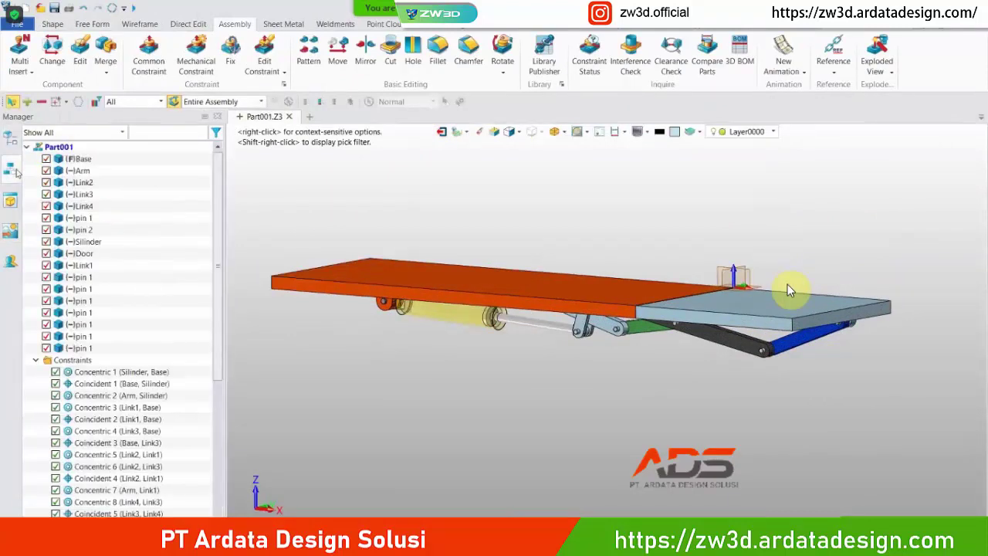
scroll(121, 302, "down", 7)
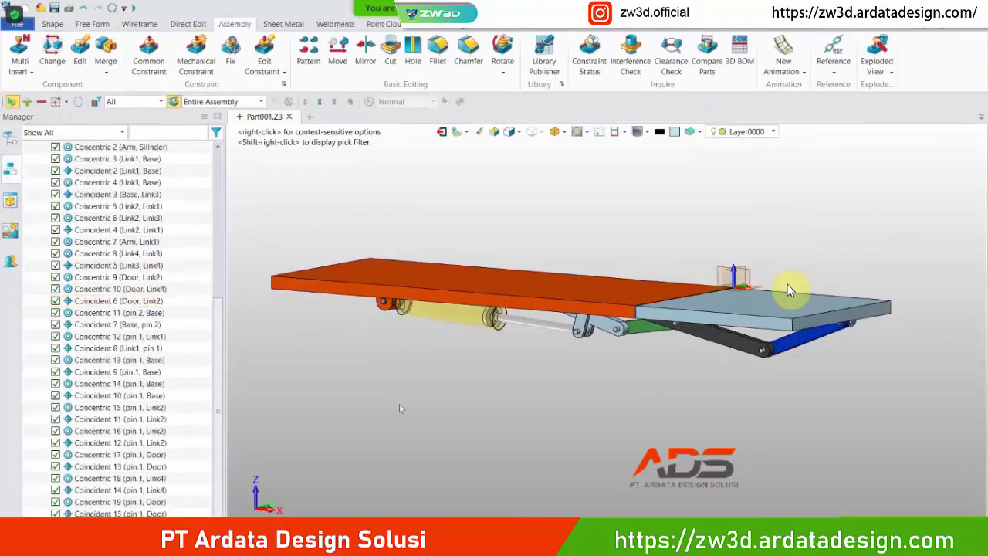
scroll(613, 334, "up", 3)
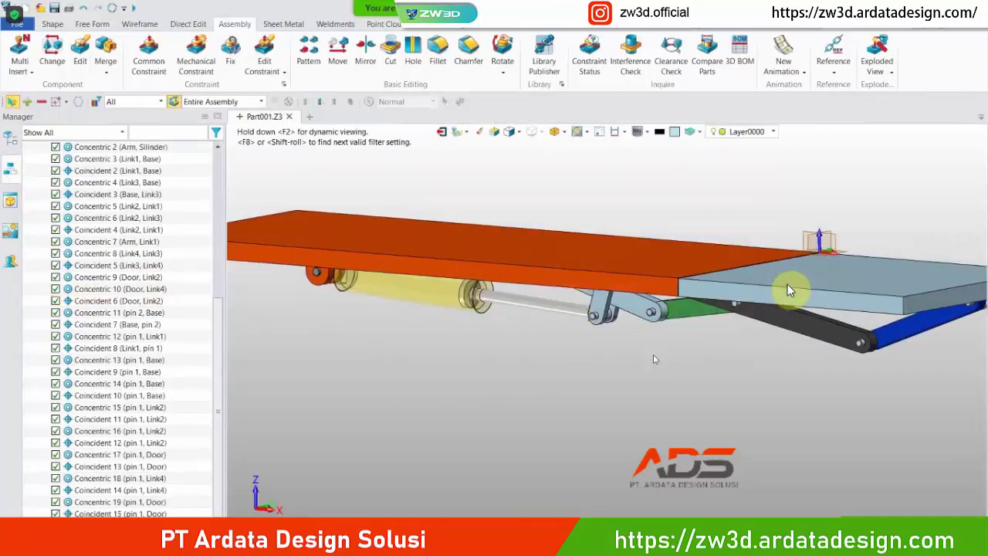
middle_click_drag(654, 358, 524, 248)
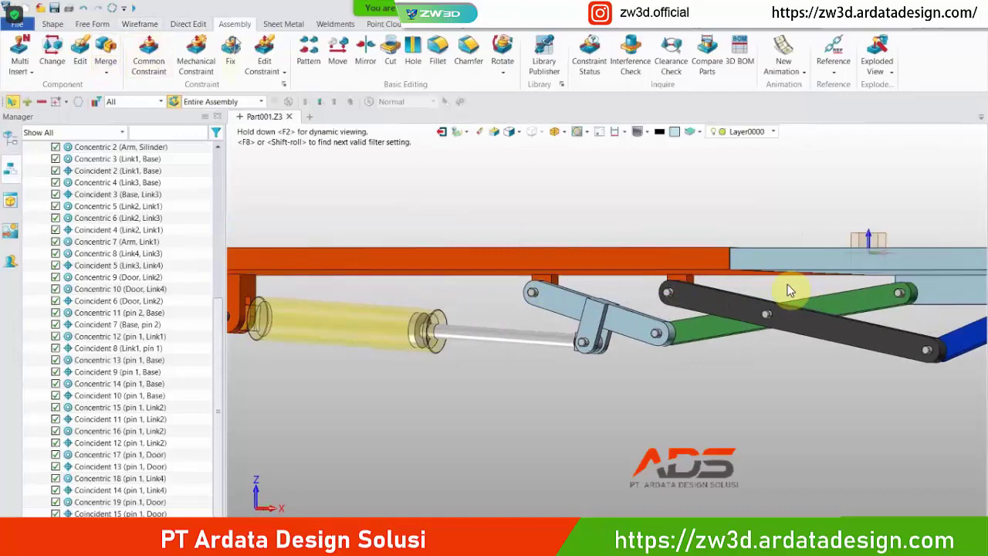
- Add an angle constraint of 16.2414 degrees between Link1's long lower face and the underside of the base
left_click(148, 55)
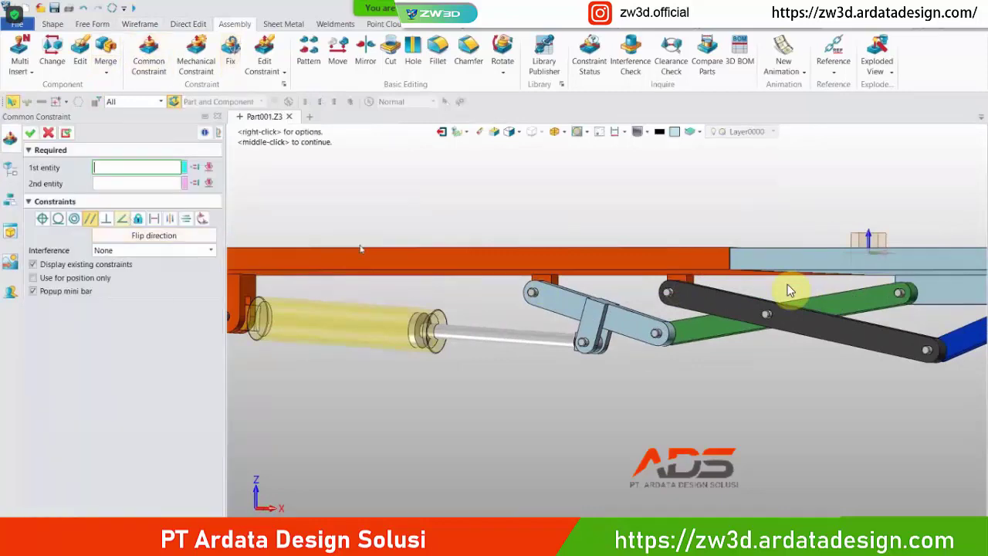
scroll(789, 290, "up", 5)
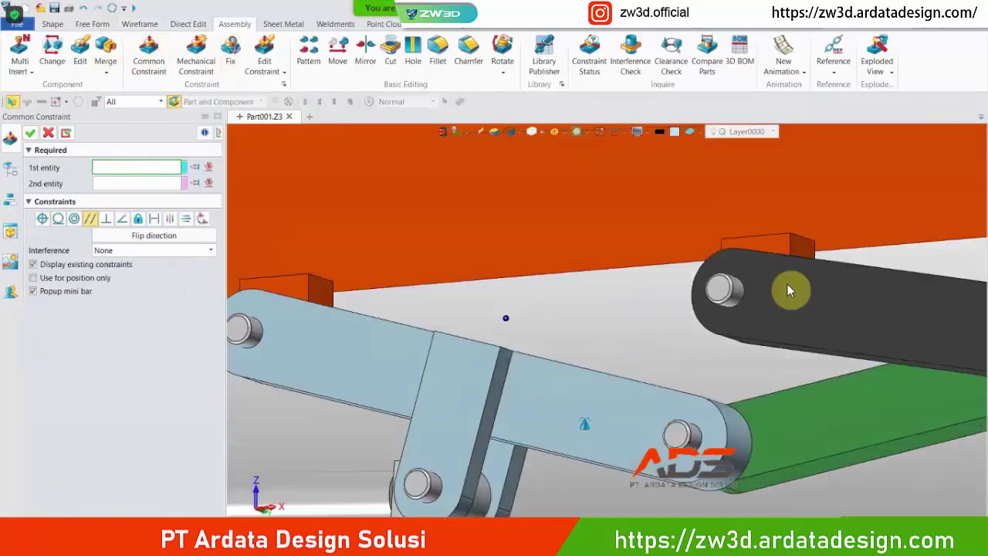
scroll(576, 475, "up", 5)
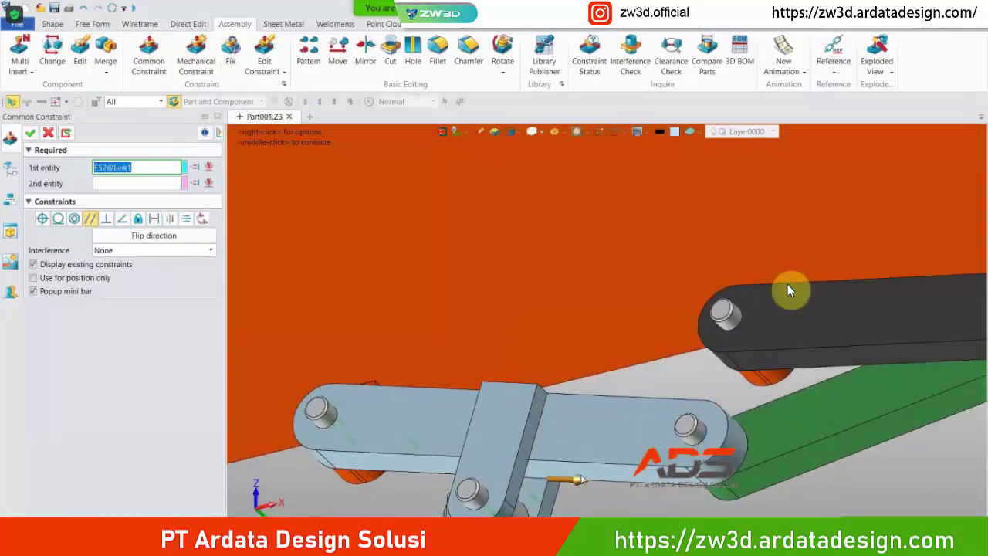
left_click(575, 474)
left_click(484, 219)
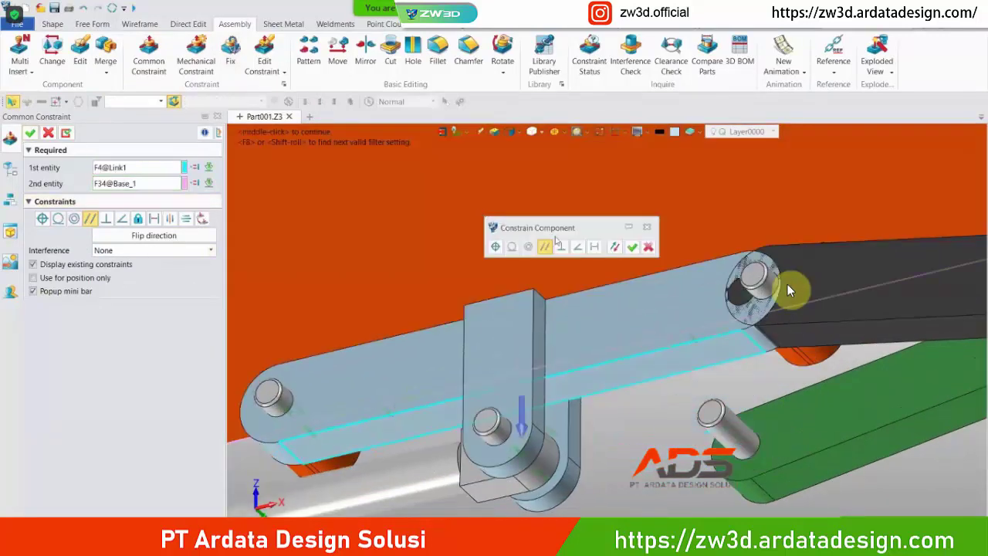
left_click(576, 247)
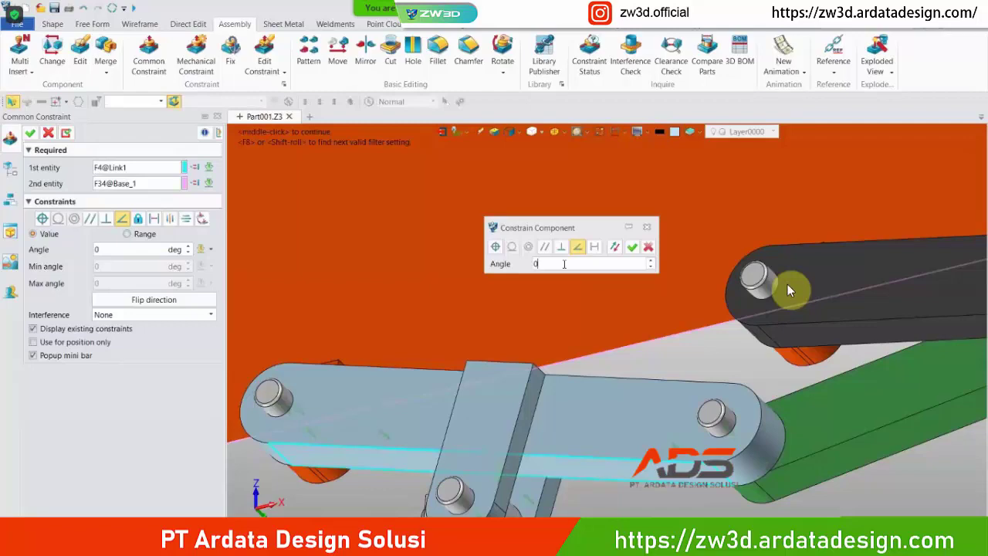
type("16")
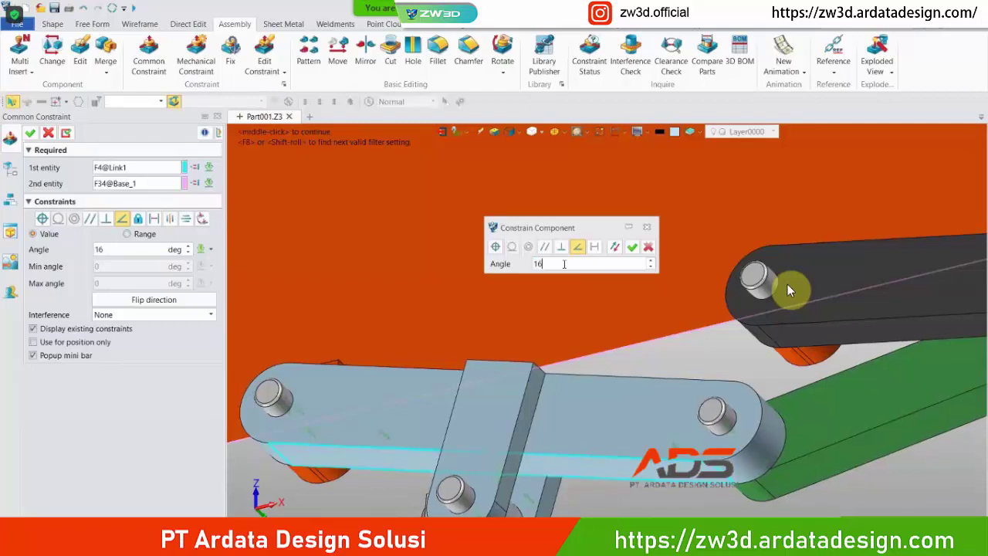
type(".2")
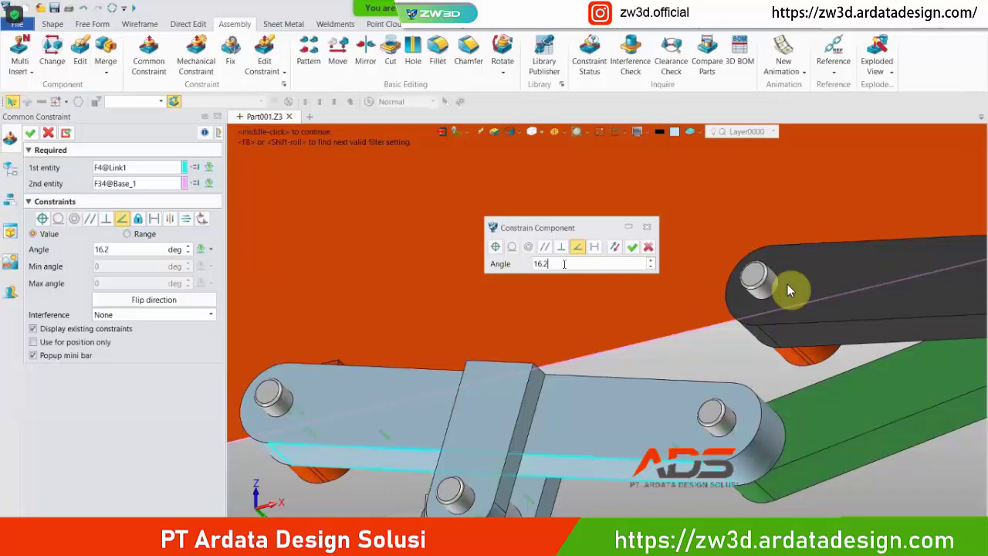
type("414")
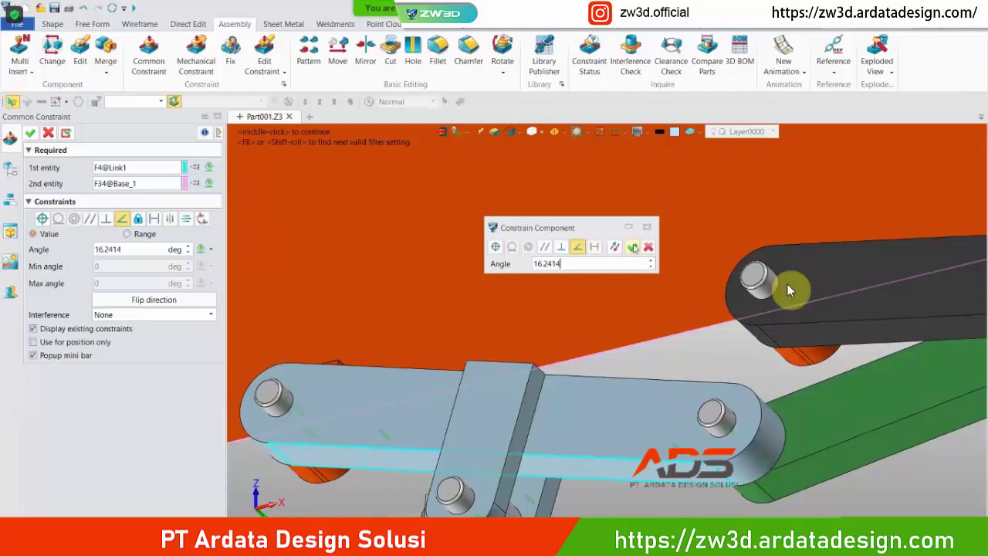
middle_click(789, 291)
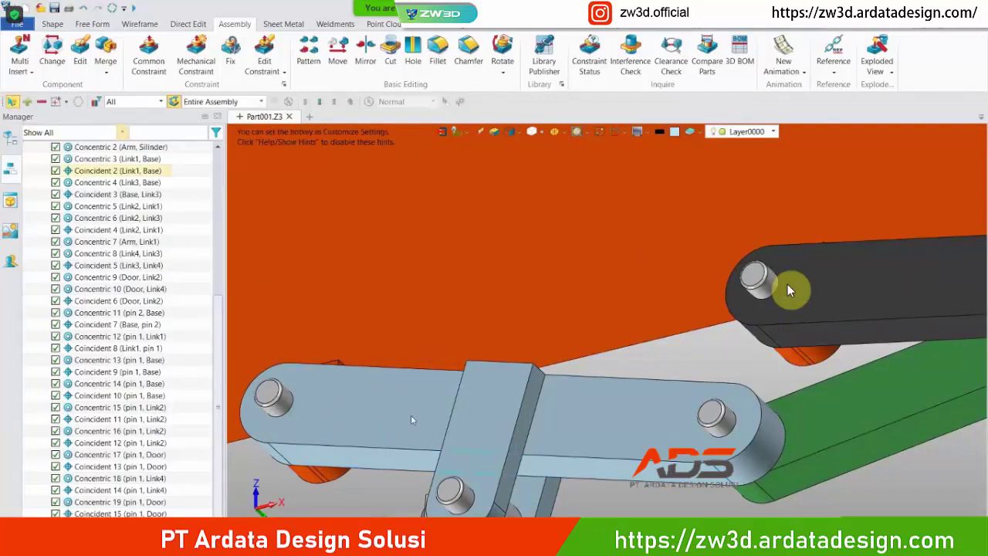
- Reopen the existing animation "Animation Assy" for editing
scroll(146, 346, "down", 1)
scroll(627, 378, "up", 3)
scroll(627, 379, "down", 6)
scroll(630, 437, "down", 3)
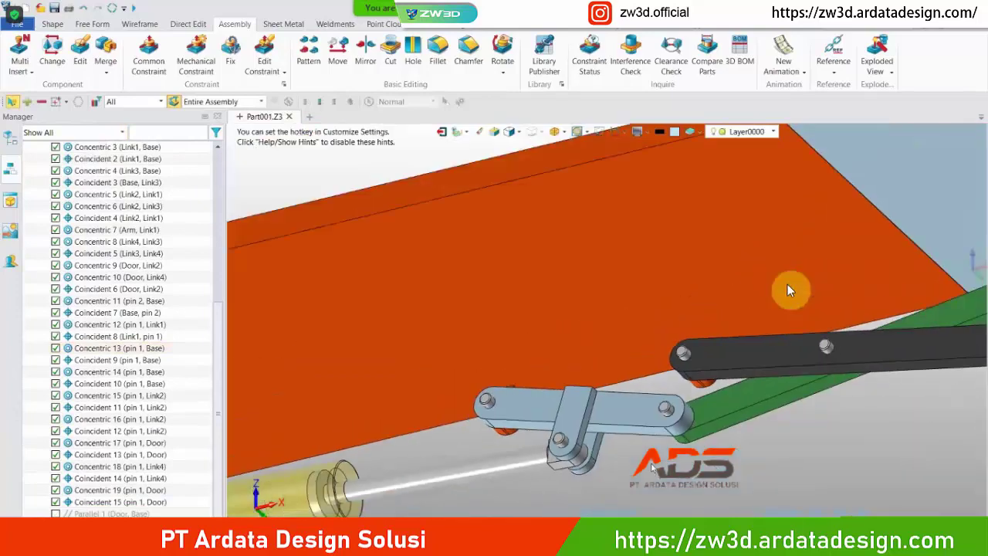
right_click_drag(629, 484, 462, 209)
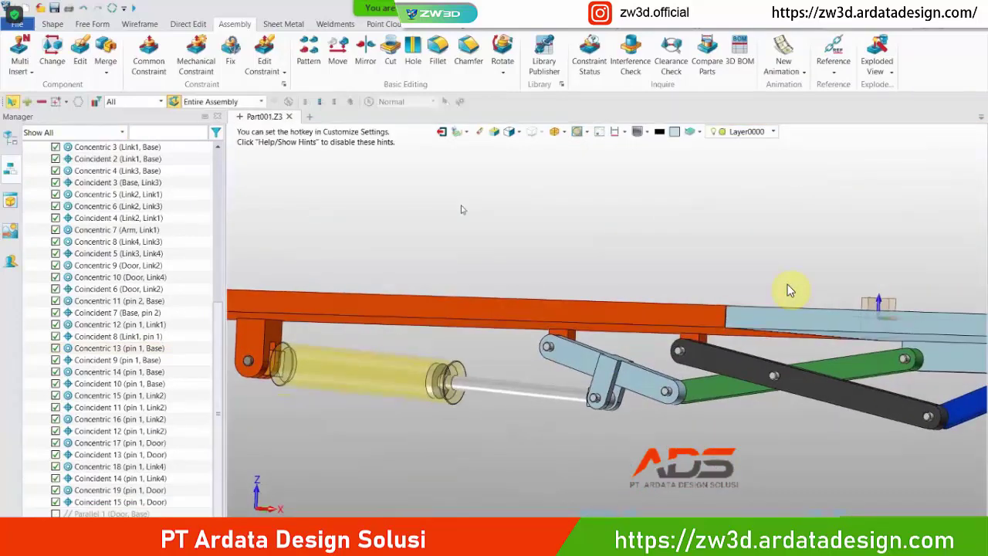
left_click(782, 72)
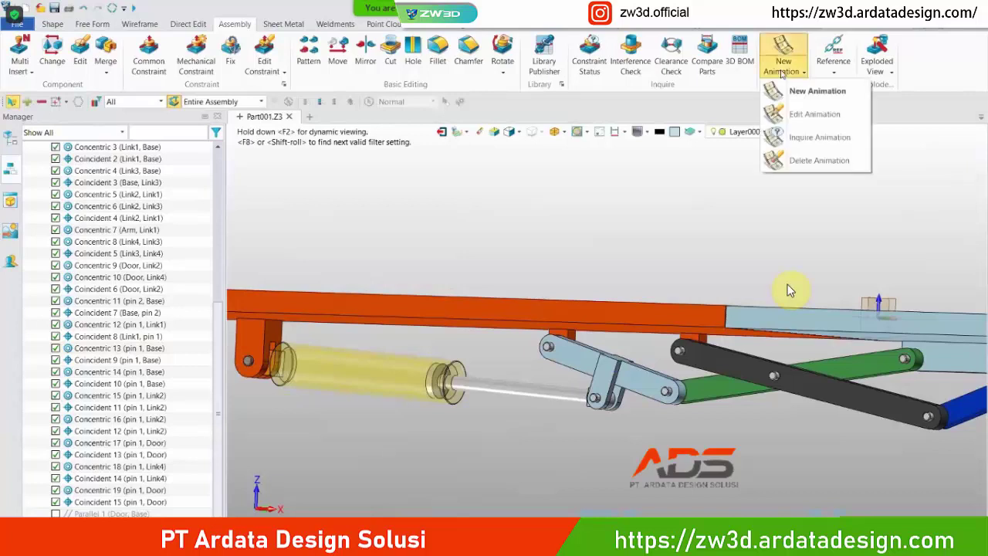
left_click(812, 115)
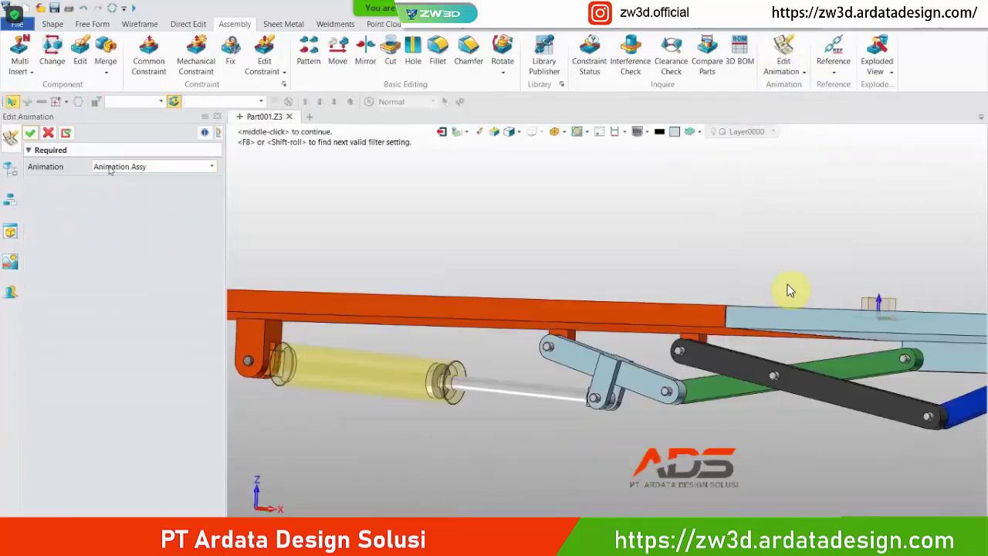
left_click(30, 134)
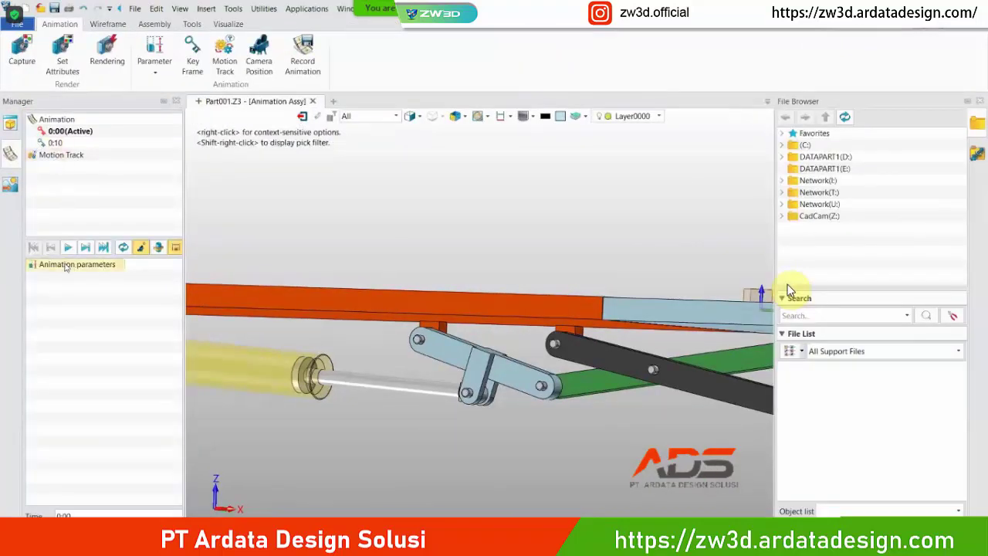
- Look through the animation parameter list for the angle constraint on Link1
left_click(60, 132)
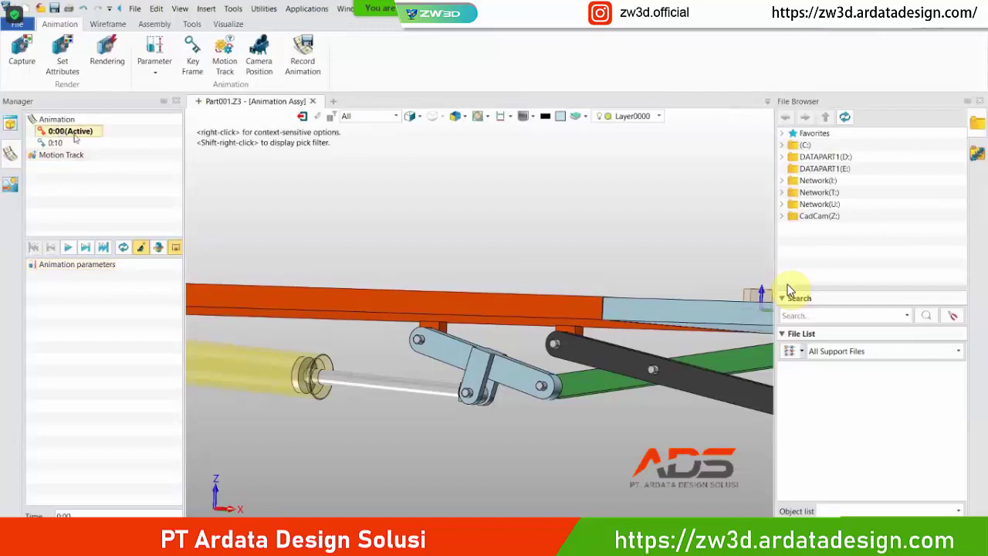
right_click(109, 267)
left_click(134, 272)
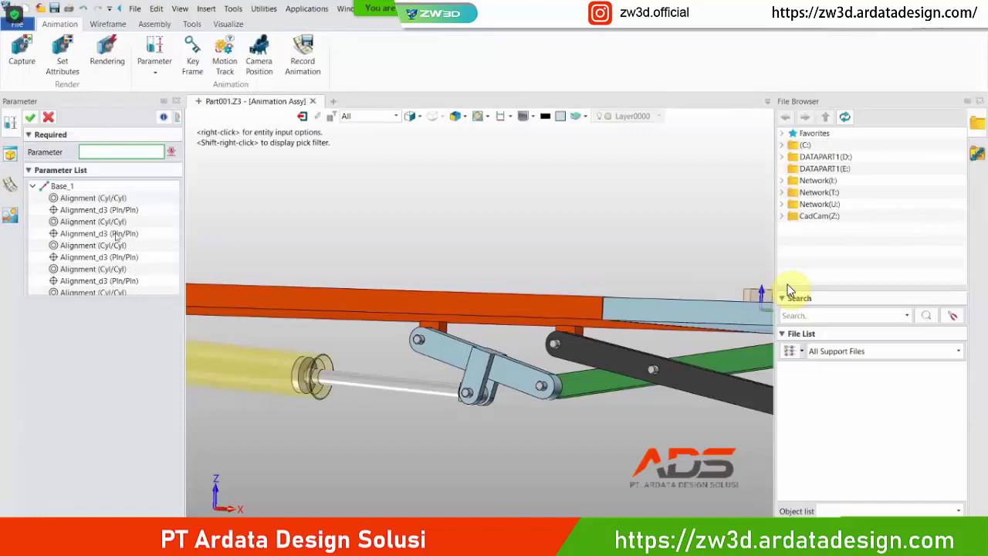
scroll(103, 228, "down", 5)
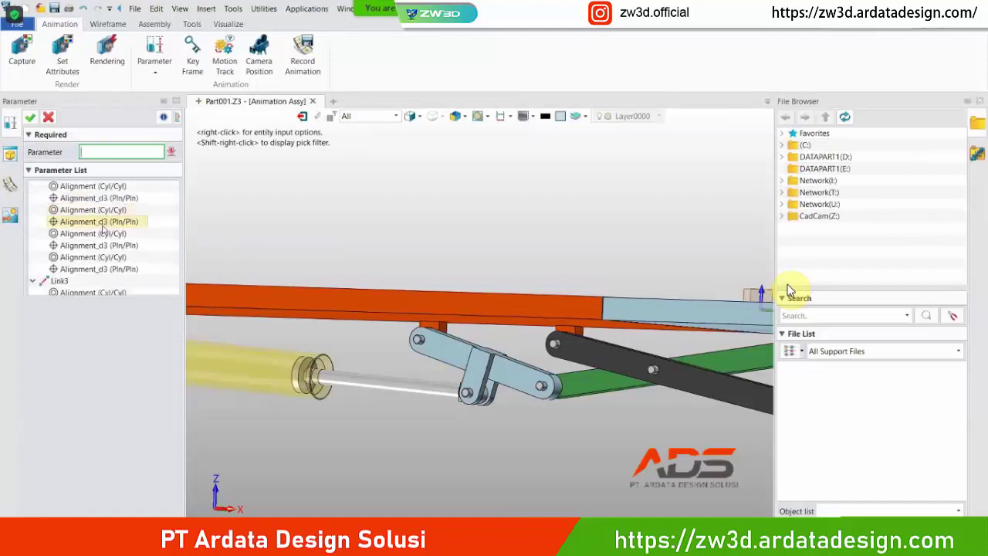
scroll(103, 228, "down", 5)
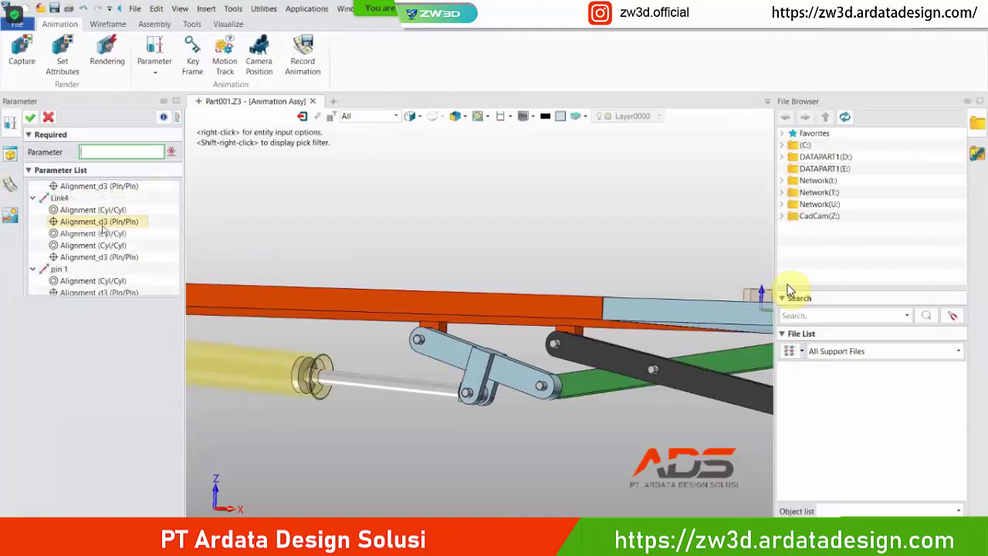
scroll(102, 229, "down", 5)
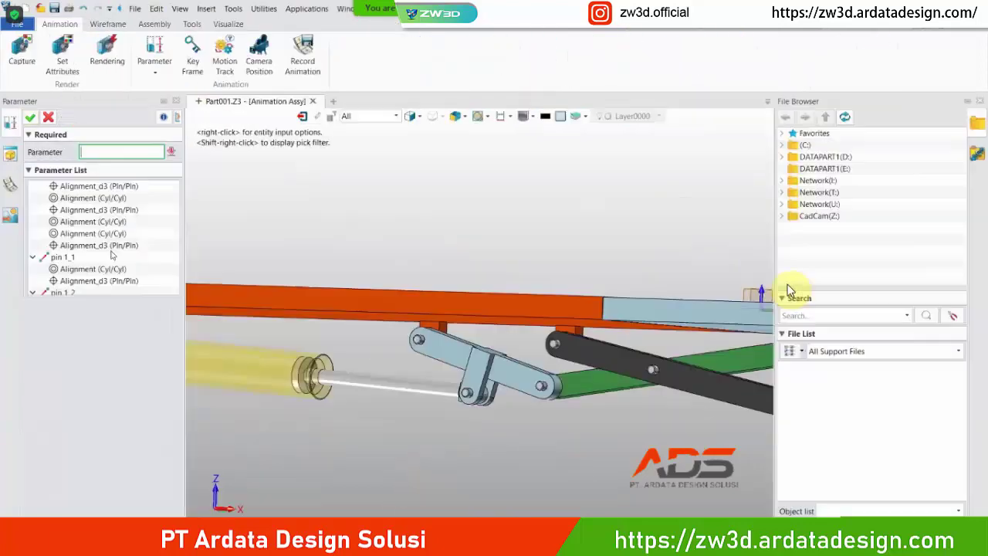
scroll(115, 248, "down", 5)
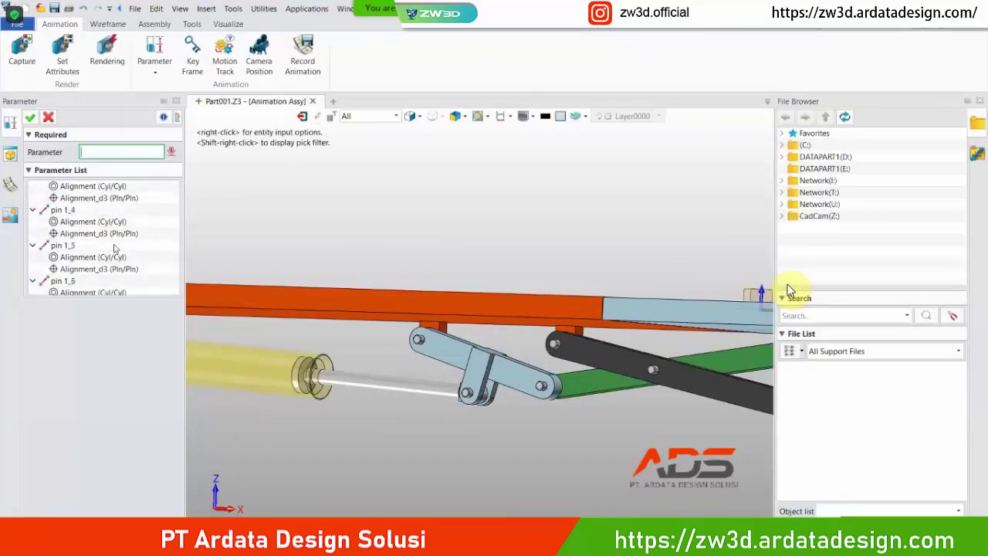
scroll(114, 248, "up", 3)
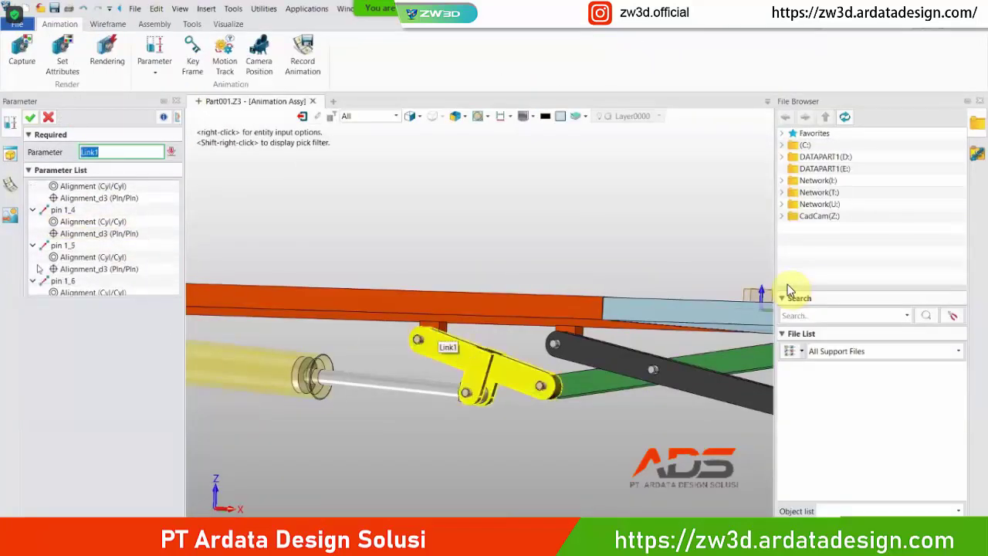
scroll(71, 249, "up", 3)
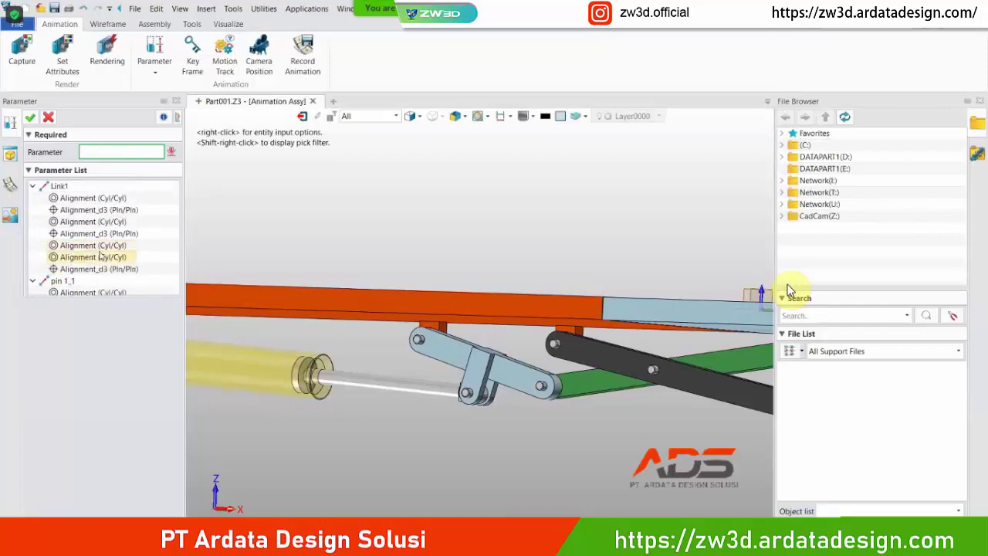
left_click(48, 117)
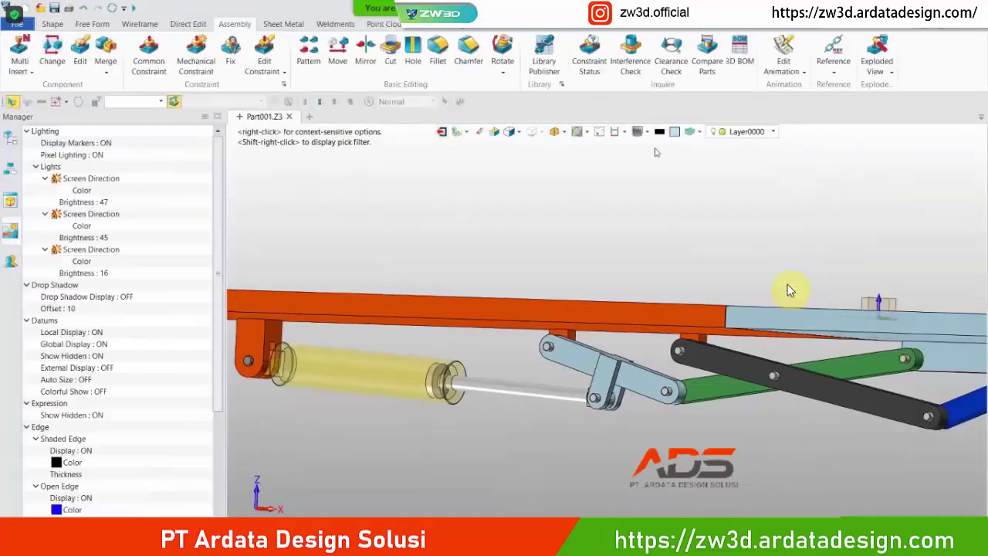
- Delete the existing animation "Animation Assy" from the assembly
left_click(784, 63)
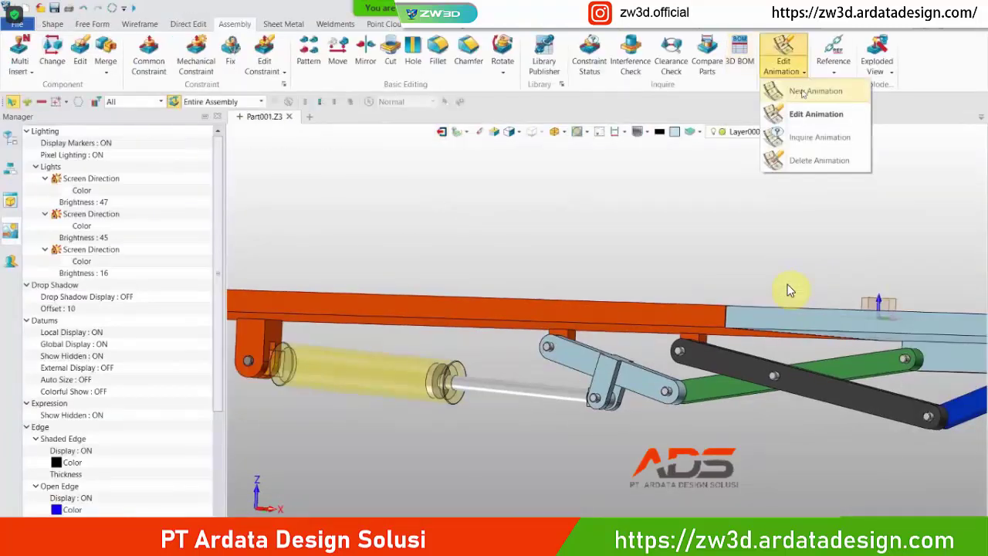
left_click(818, 160)
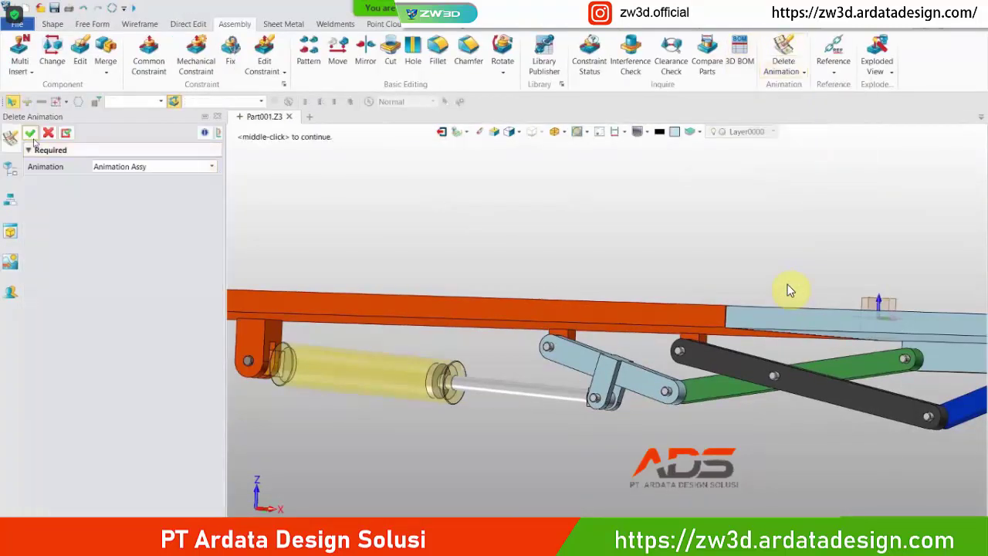
middle_click(600, 239)
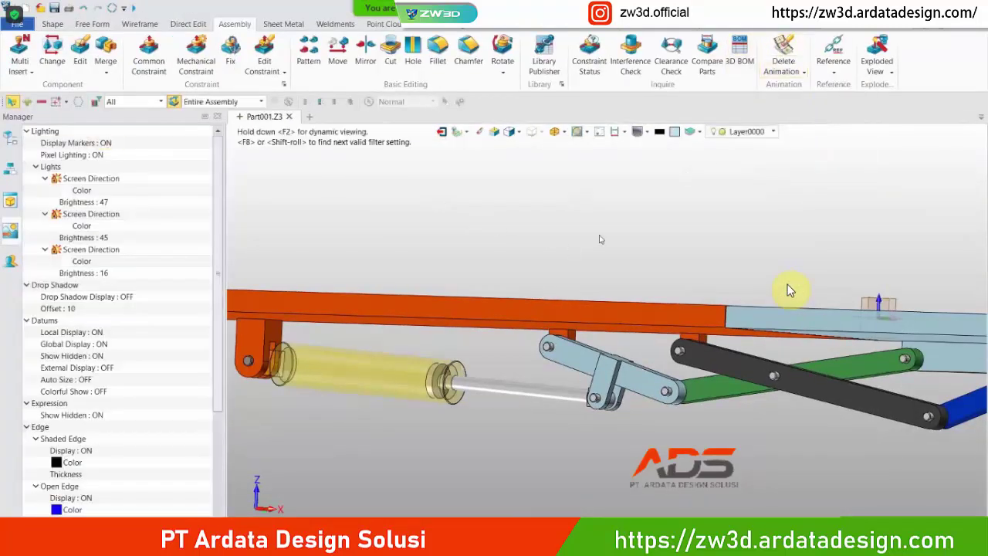
- Create a replacement animation named "Animation Assy" with a time of 10 seconds
left_click(781, 70)
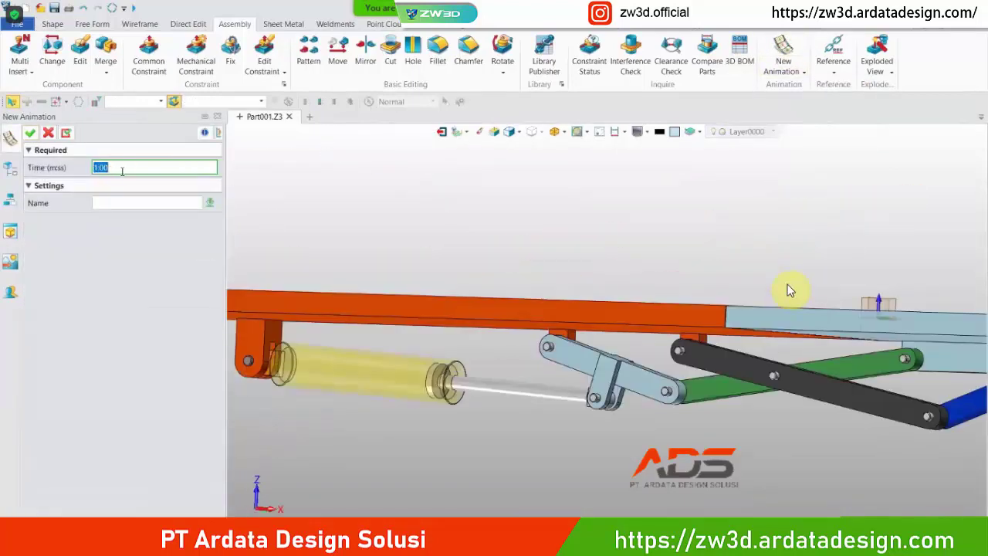
type("10")
left_click(133, 202)
type("Anim")
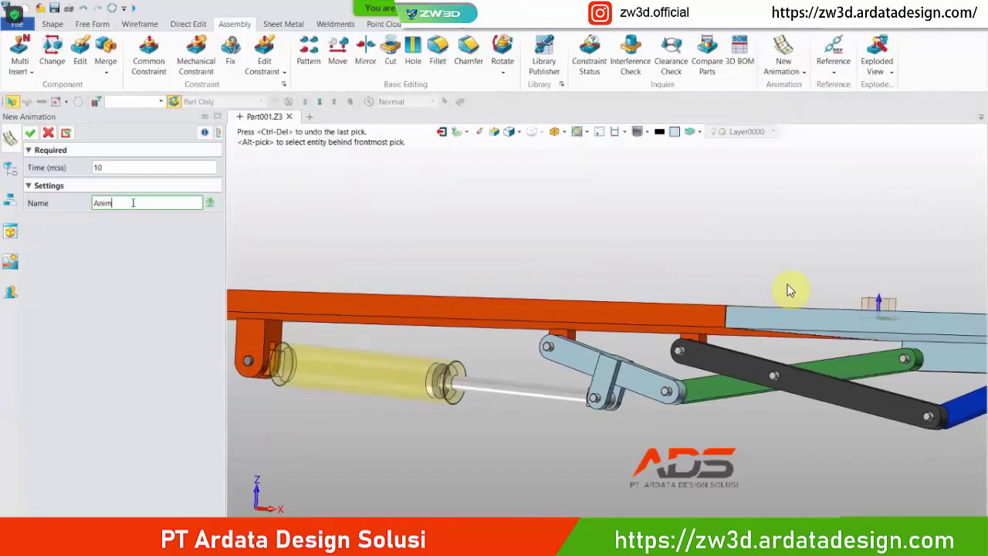
type("ation Assy")
left_click(30, 132)
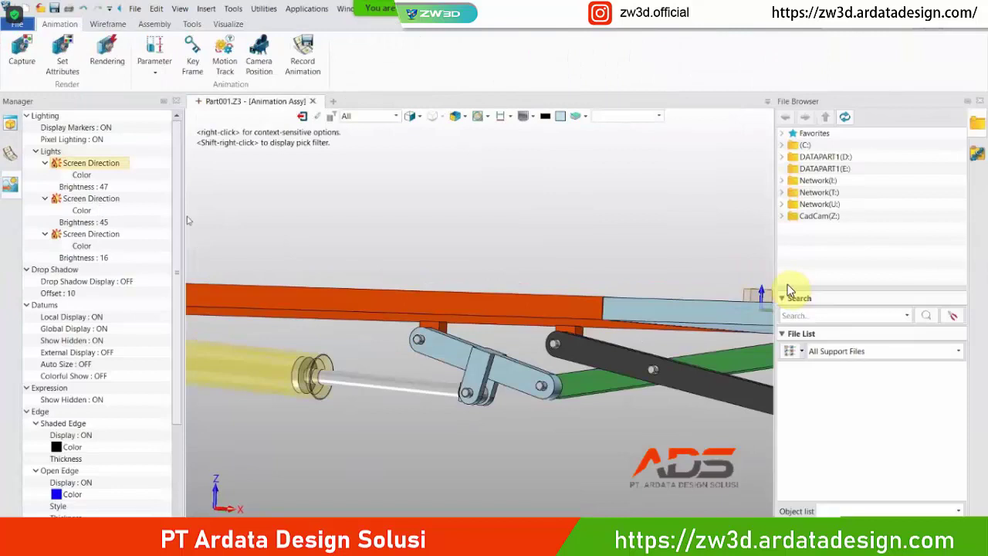
- Add Link1's angle constraint Alignment_d4 as an animation parameter at the 0:00 key frame
left_click(11, 151)
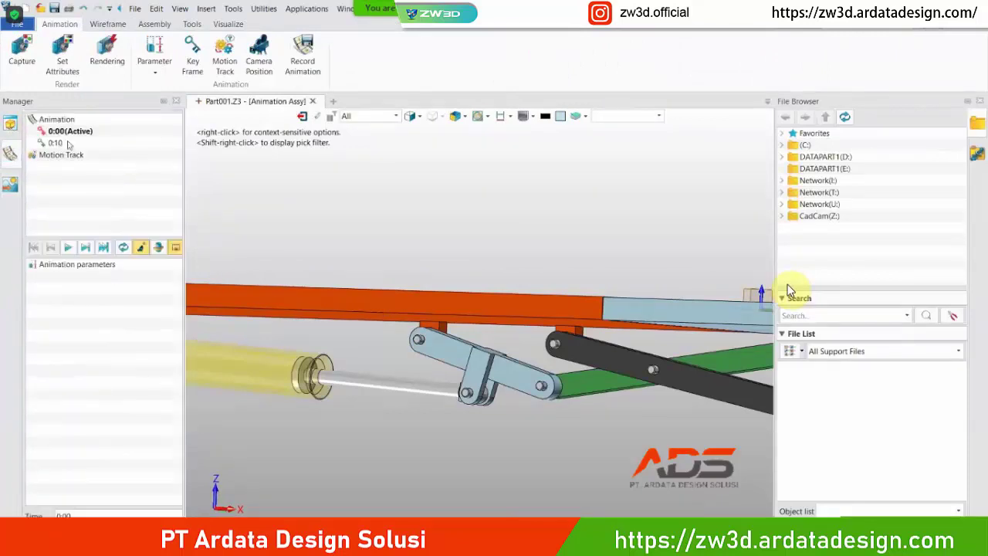
right_click(93, 266)
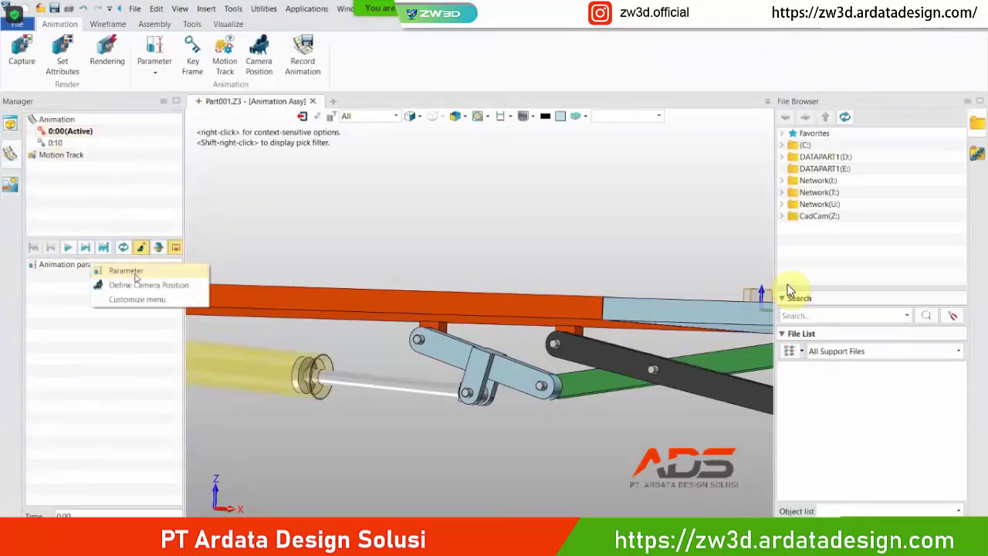
left_click(135, 274)
scroll(104, 245, "down", 3)
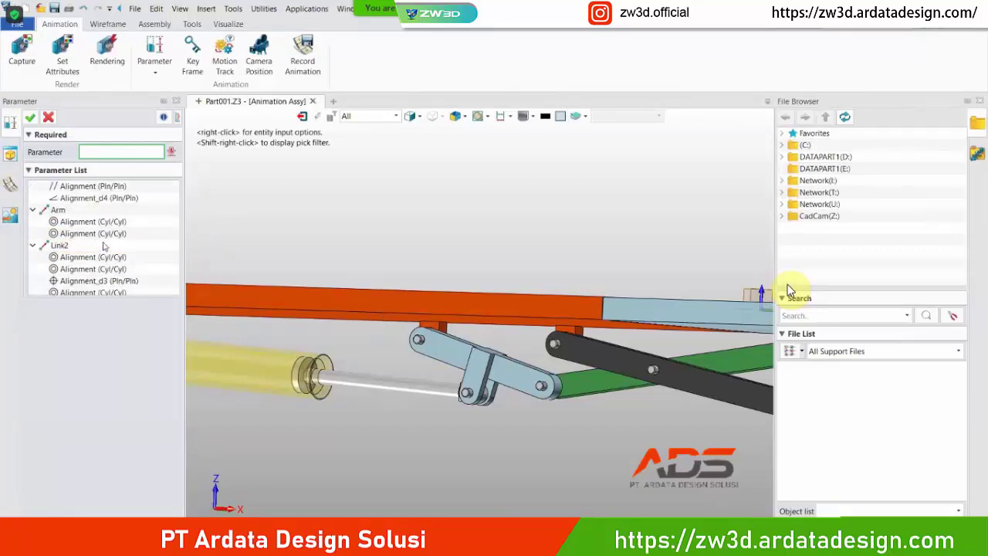
scroll(104, 245, "down", 5)
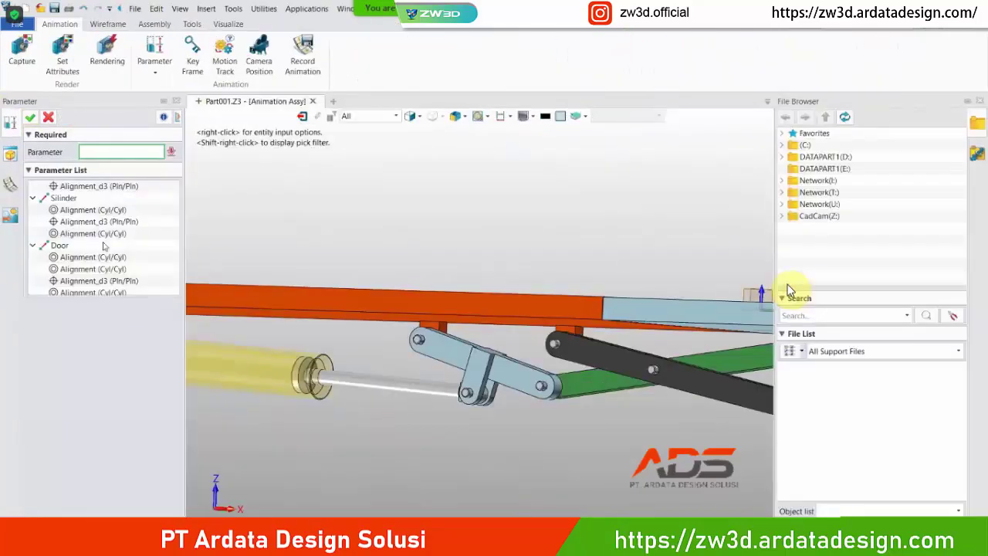
scroll(106, 245, "down", 3)
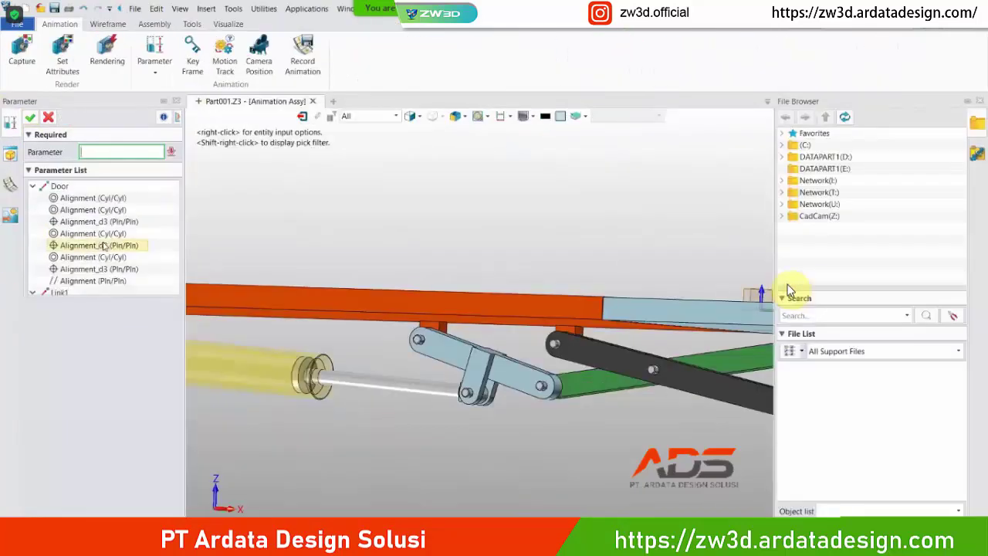
scroll(106, 244, "down", 3)
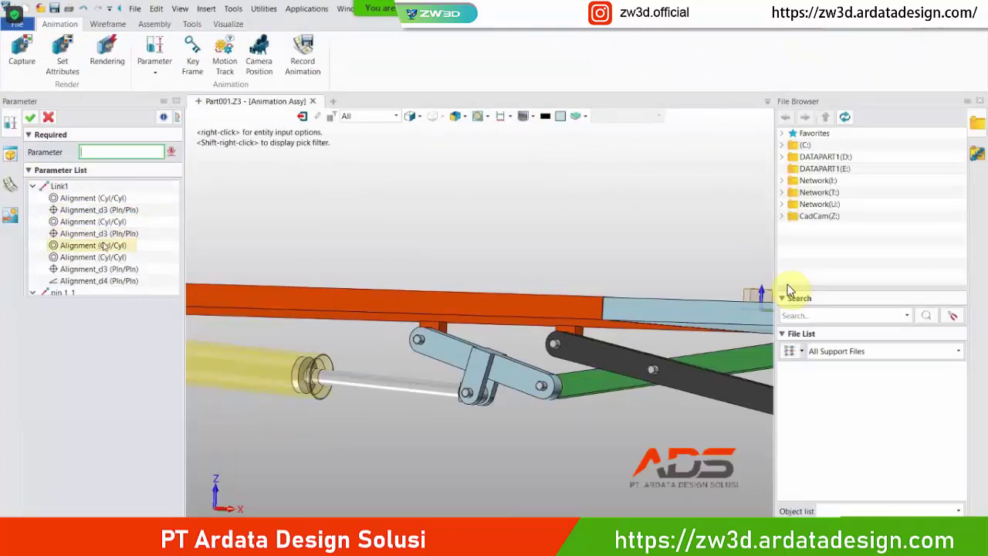
scroll(104, 245, "down", 2)
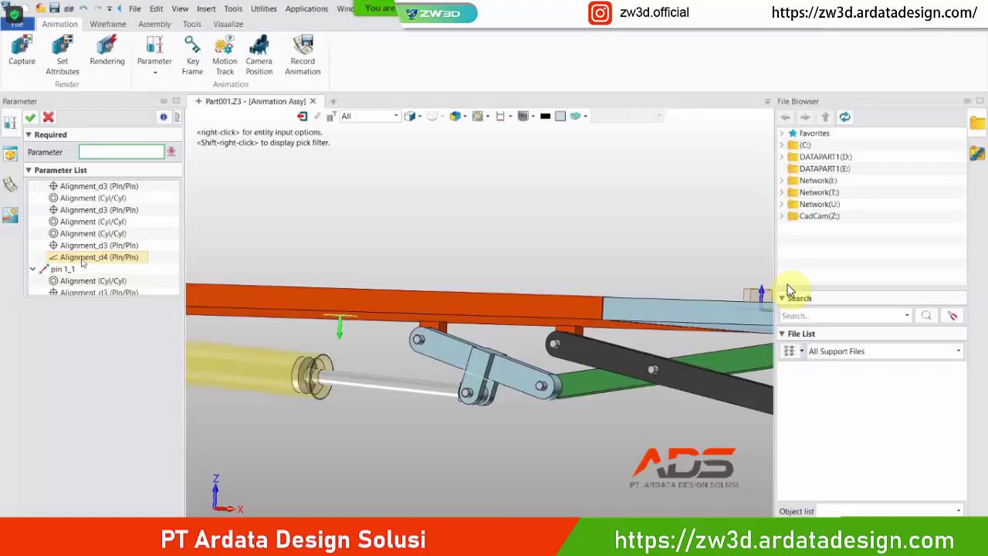
left_click(83, 264)
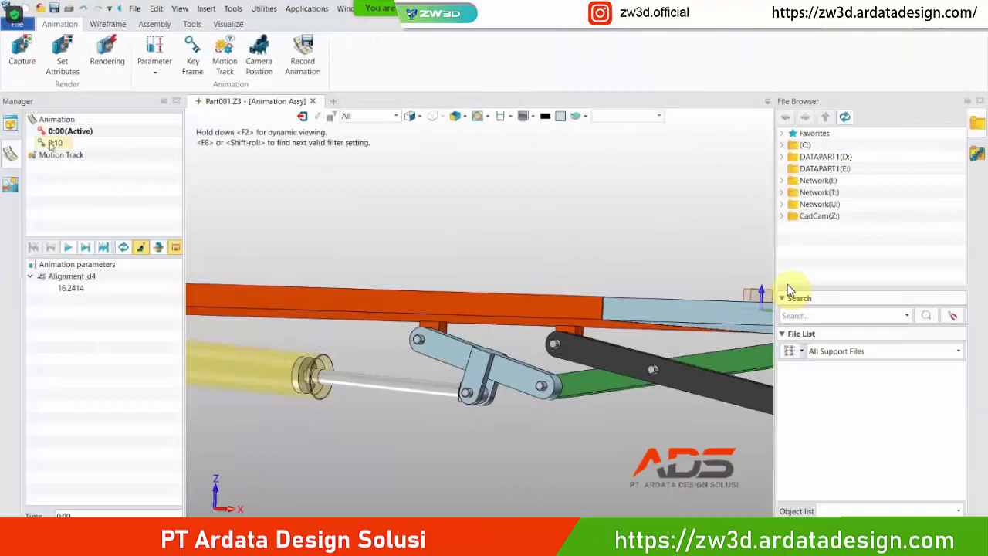
- Set the Alignment_d4 angle to 90 degrees at the 0:10 key frame
double_click(51, 144)
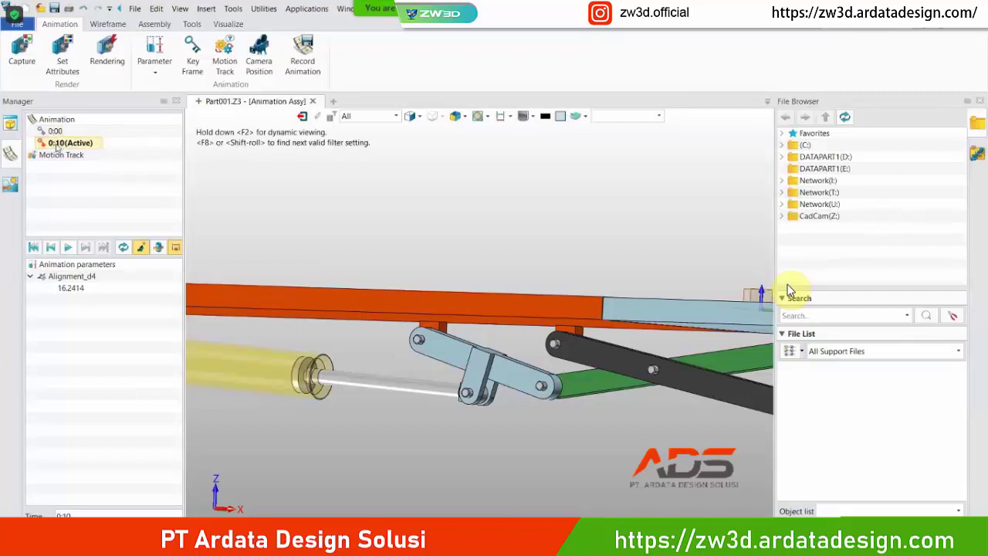
right_click(70, 290)
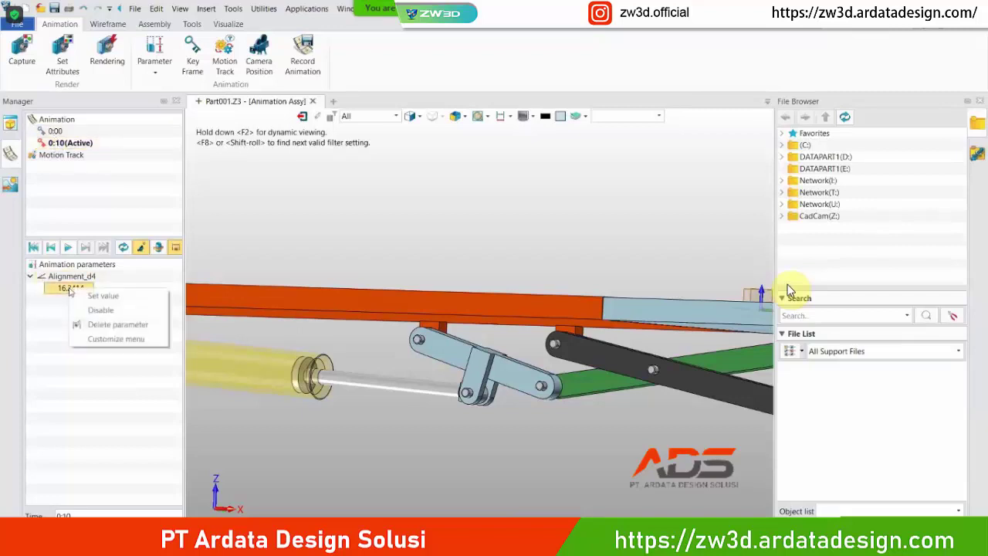
left_click(103, 295)
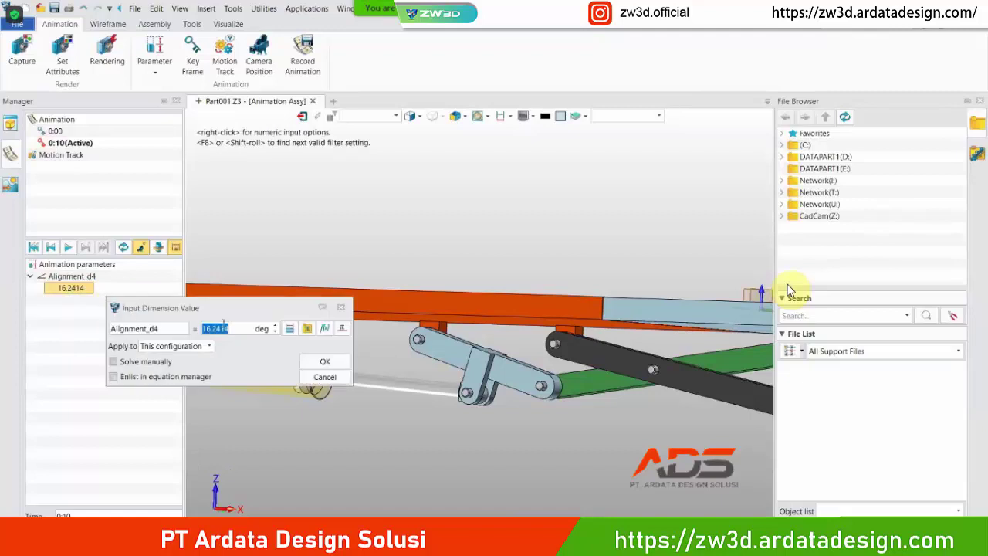
left_click(234, 330)
double_click(234, 331)
left_click_drag(238, 331, 201, 333)
type("90")
left_click(325, 361)
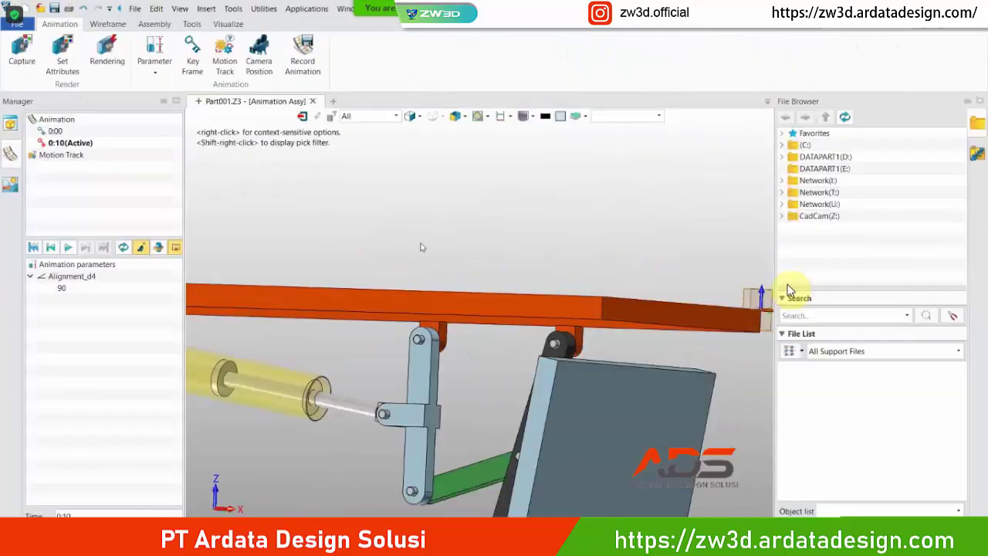
- Compare the mechanism's poses at the 0:00 and 0:10 key frames
scroll(464, 259, "down", 3)
mouse_move(606, 352)
right_mouse_down()
mouse_move(646, 360)
mouse_move(592, 352)
right_mouse_up()
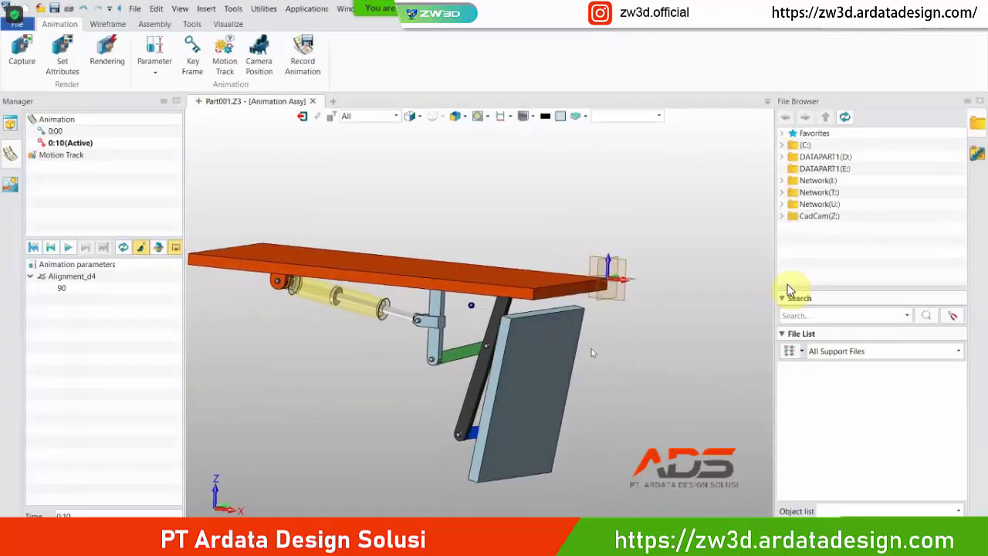
double_click(55, 131)
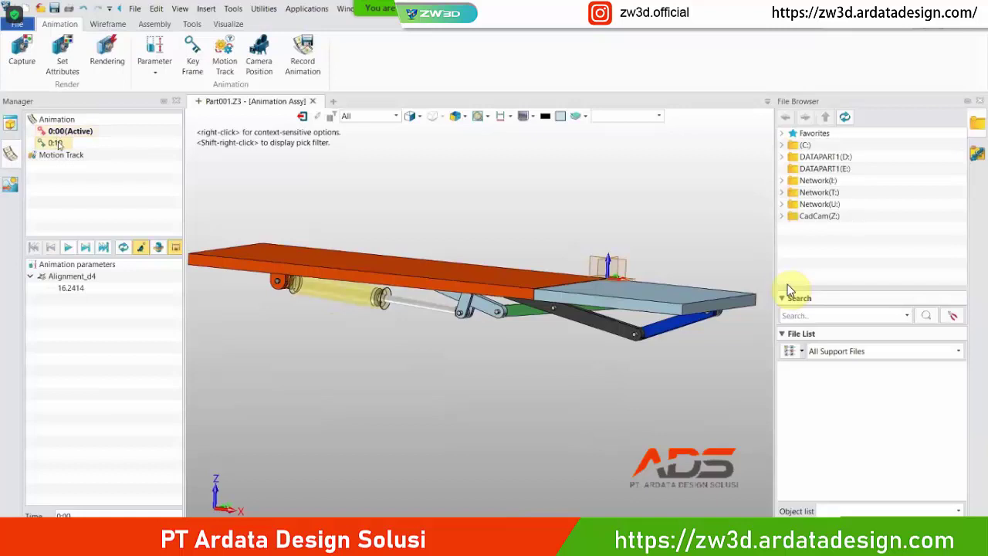
double_click(58, 144)
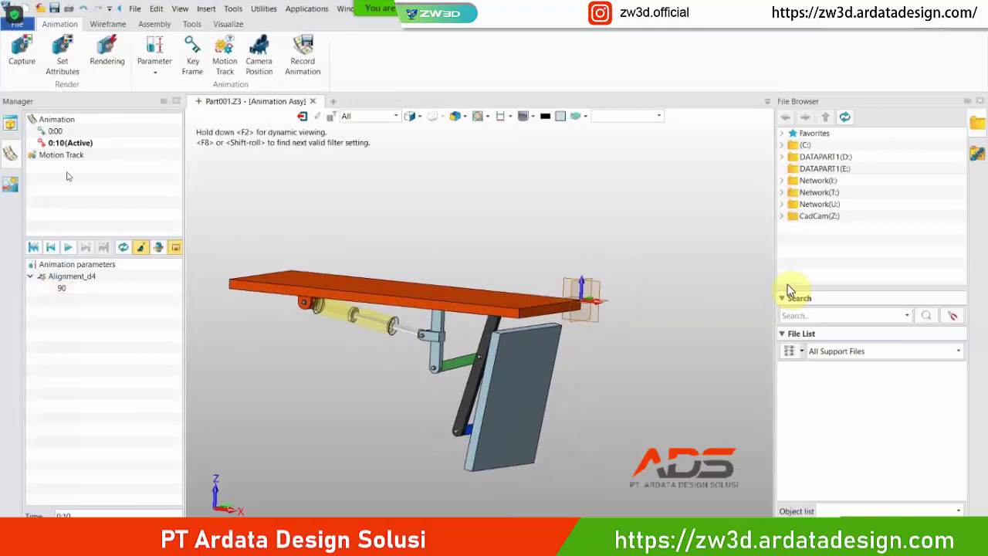
- Define the camera position at the 0:00 key frame from the current view, seeing the closed door mechanism slightly from above
double_click(55, 131)
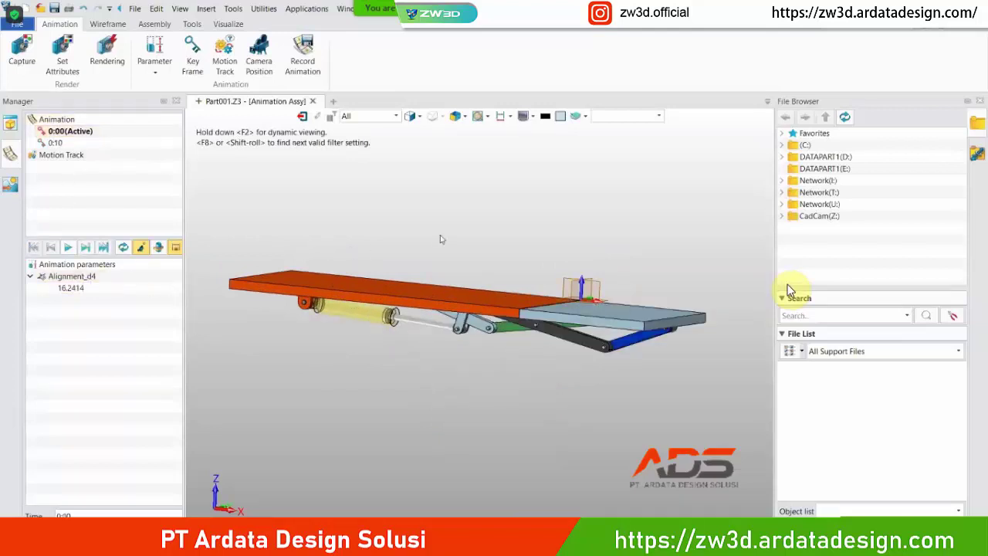
middle_click_drag(439, 239, 425, 226)
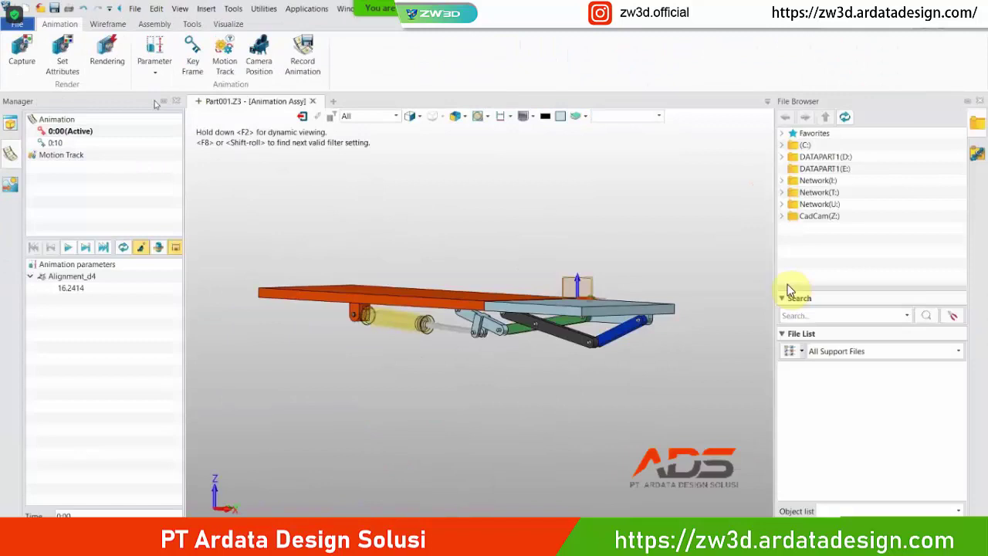
left_click(260, 55)
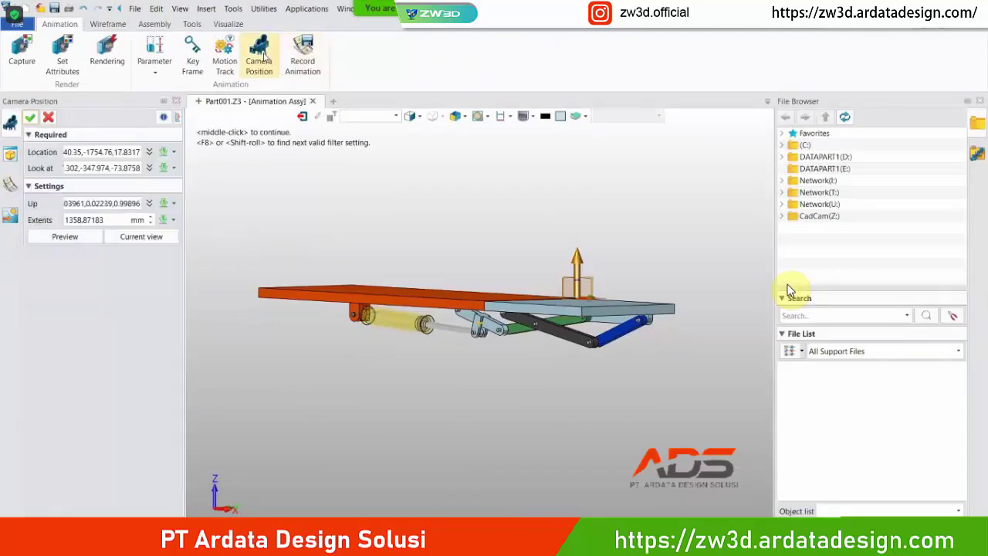
left_click(140, 237)
middle_click(135, 241)
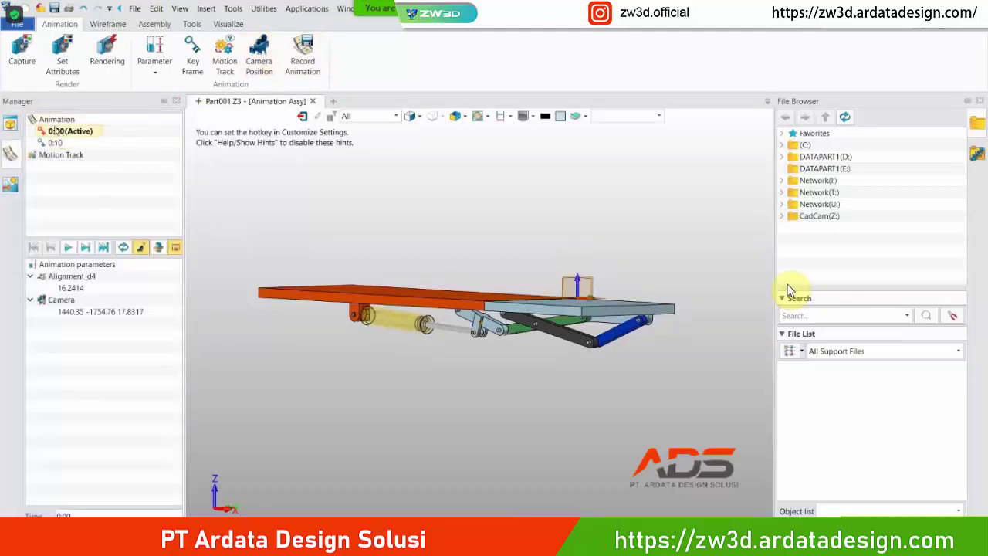
- Define the camera position at the 0:10 key frame from the current view, seeing the open door mechanism from the cylinder side, slightly above
double_click(54, 144)
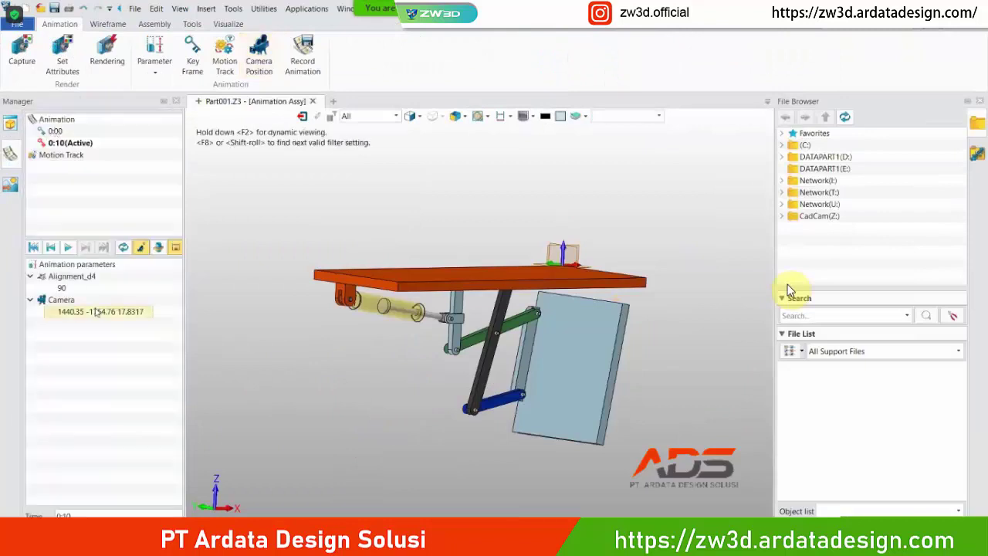
double_click(95, 311)
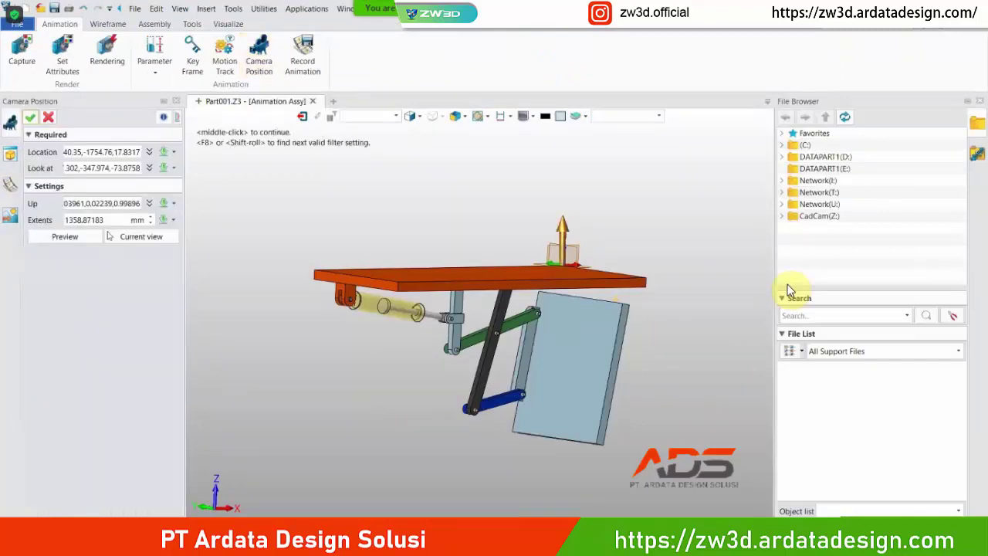
left_click(139, 240)
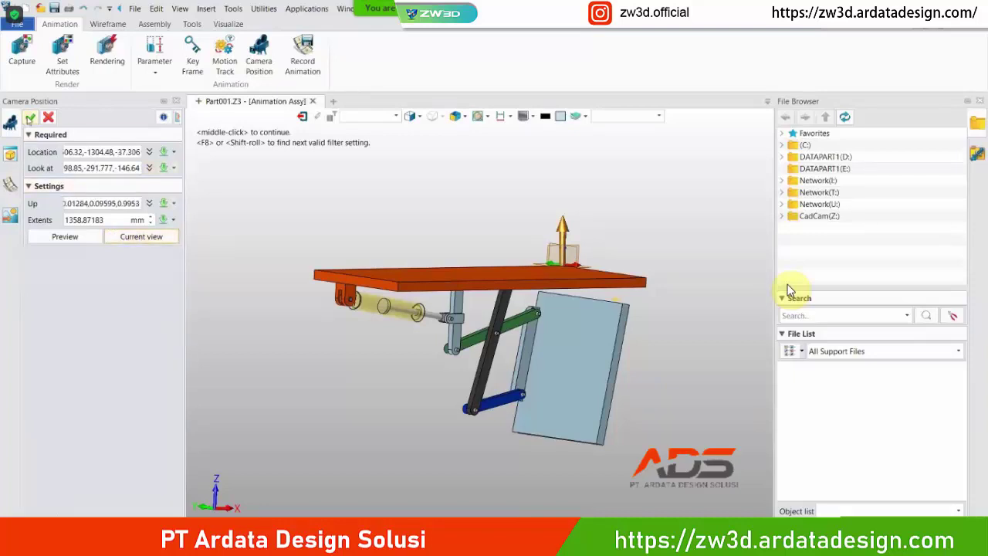
left_click(29, 118)
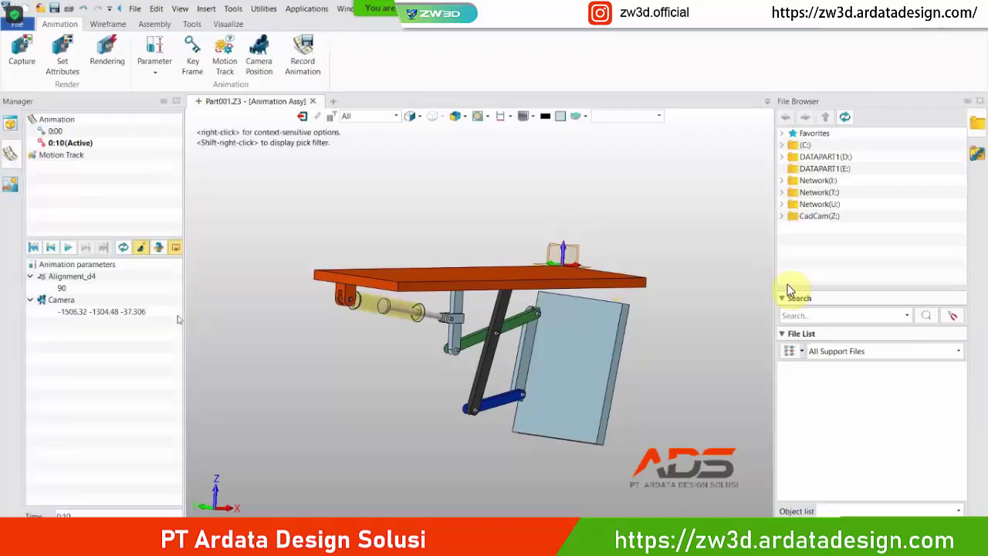
- Play the door mechanism animation from the 0:00 key frame to check the door motion and camera movement
double_click(55, 132)
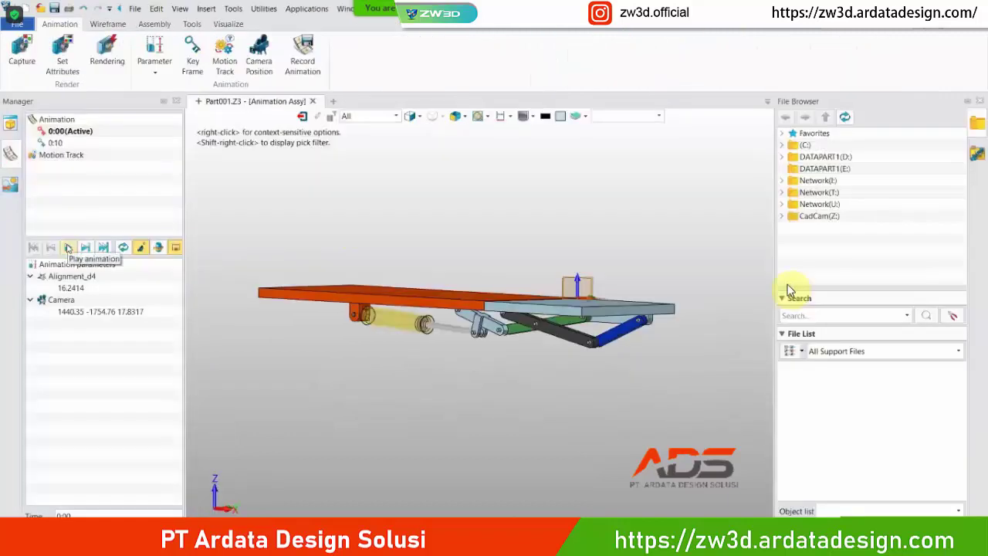
left_click(68, 247)
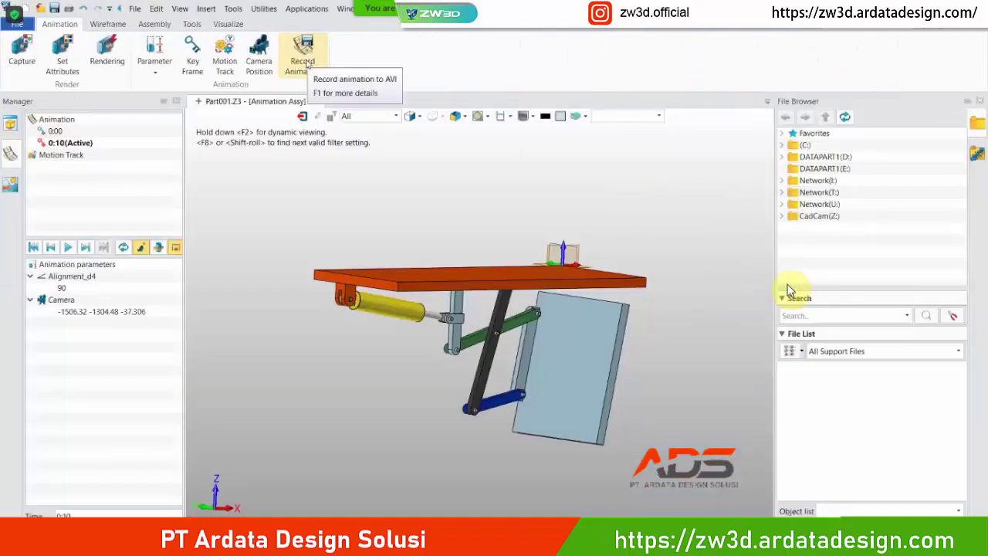
left_click(304, 62)
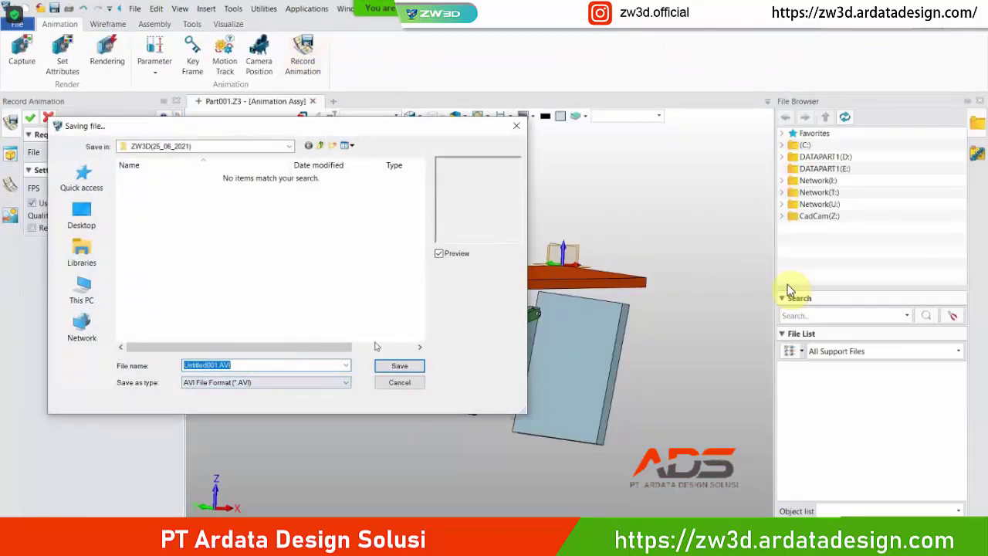
left_click(399, 367)
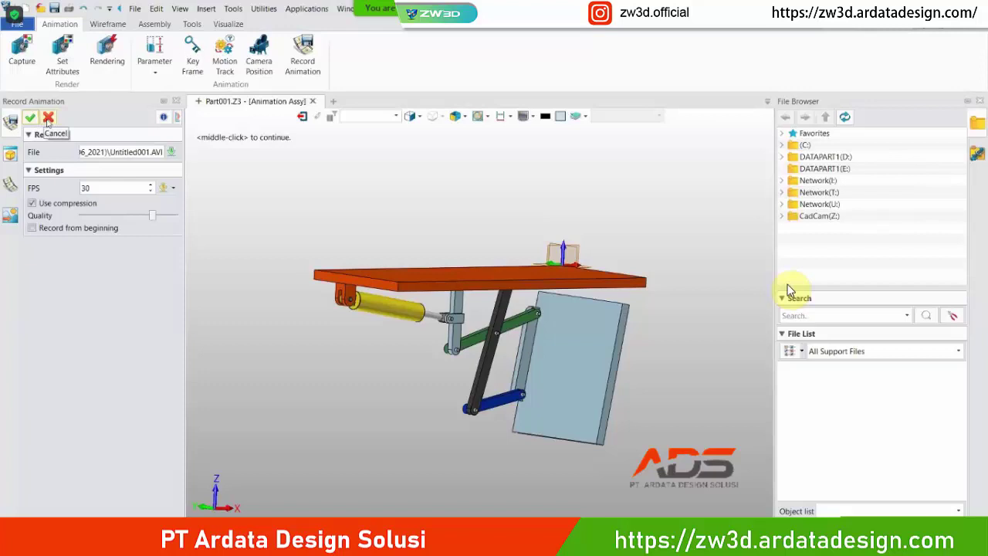
left_click(48, 117)
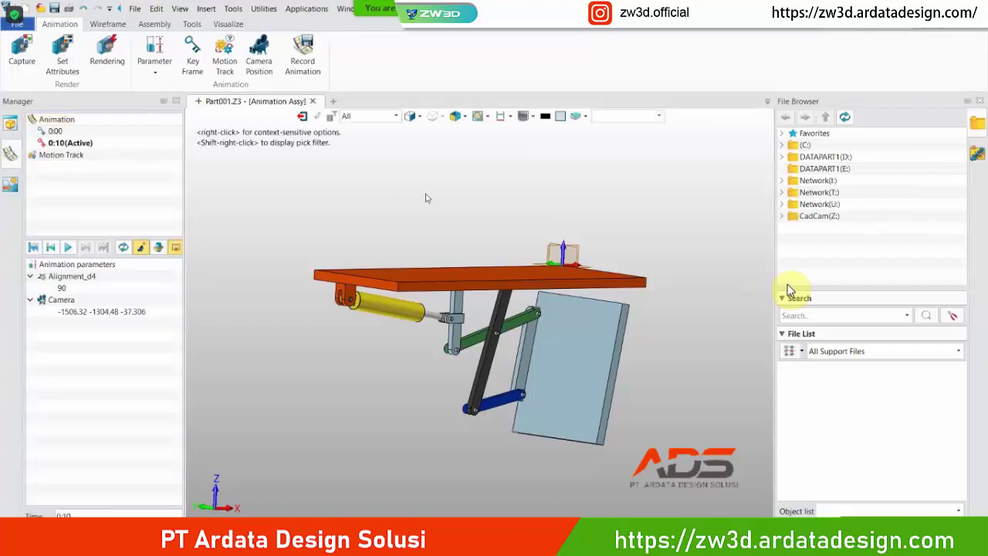